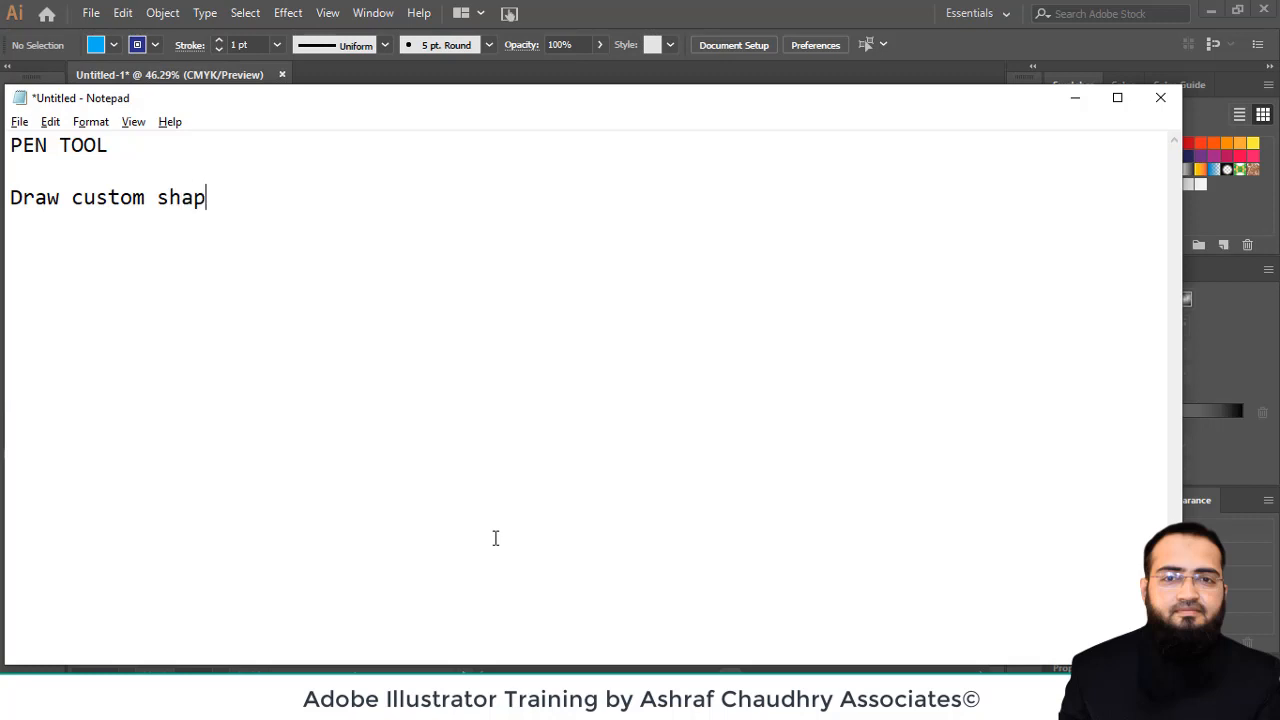
# Add the line "Trace objects" below "Draw custom shapes" in the notes, and switch to Illustrator
pyautogui.press('Return')
pyautogui.write('Trace objects')
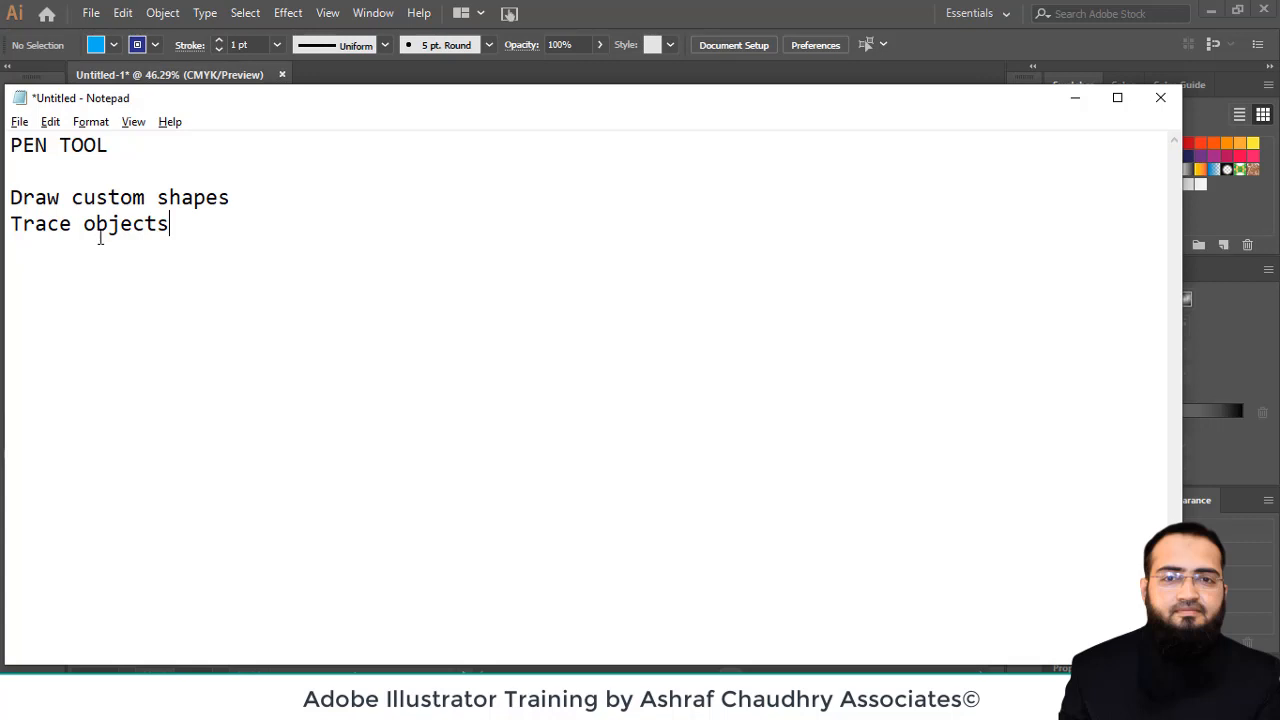
pyautogui.click(452, 700)
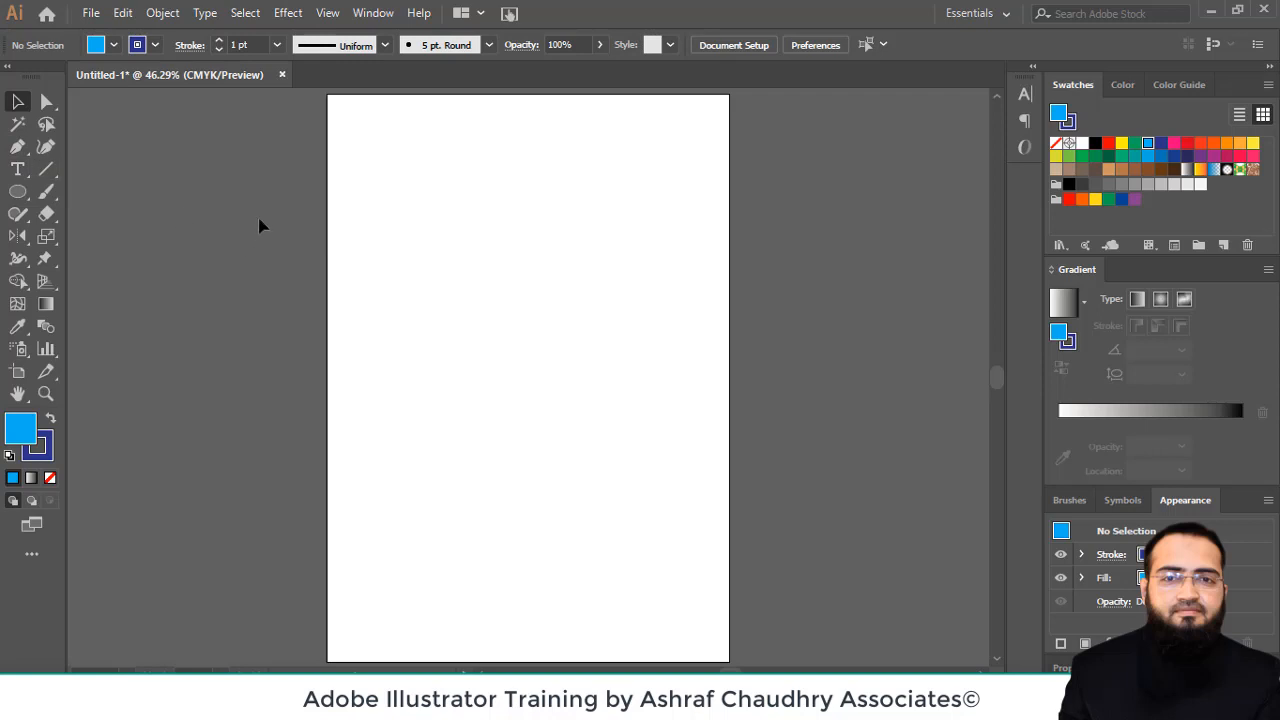
# Return to the Notepad notes, add "Pen Tool: p" after a blank line, and switch back to Illustrator
pyautogui.hotkey('alt', 'Tab')
pyautogui.press('Return')
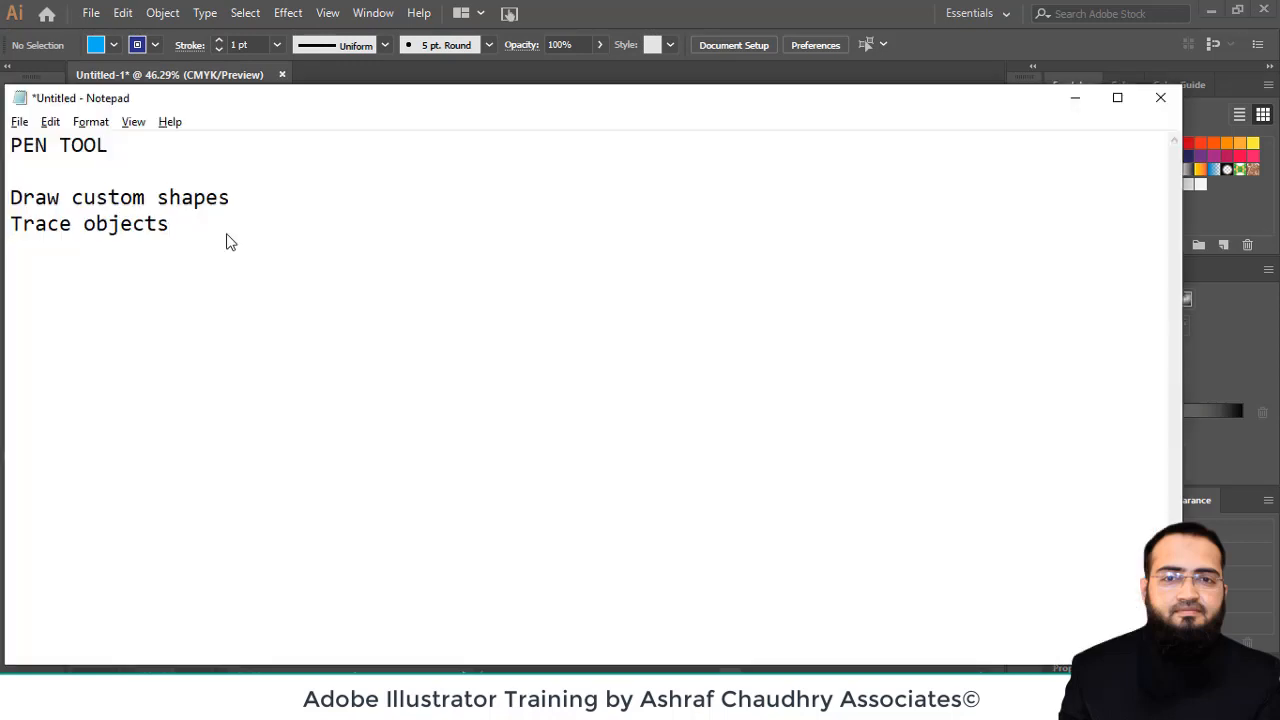
pyautogui.press('Return')
pyautogui.write('Pen Tool: p')
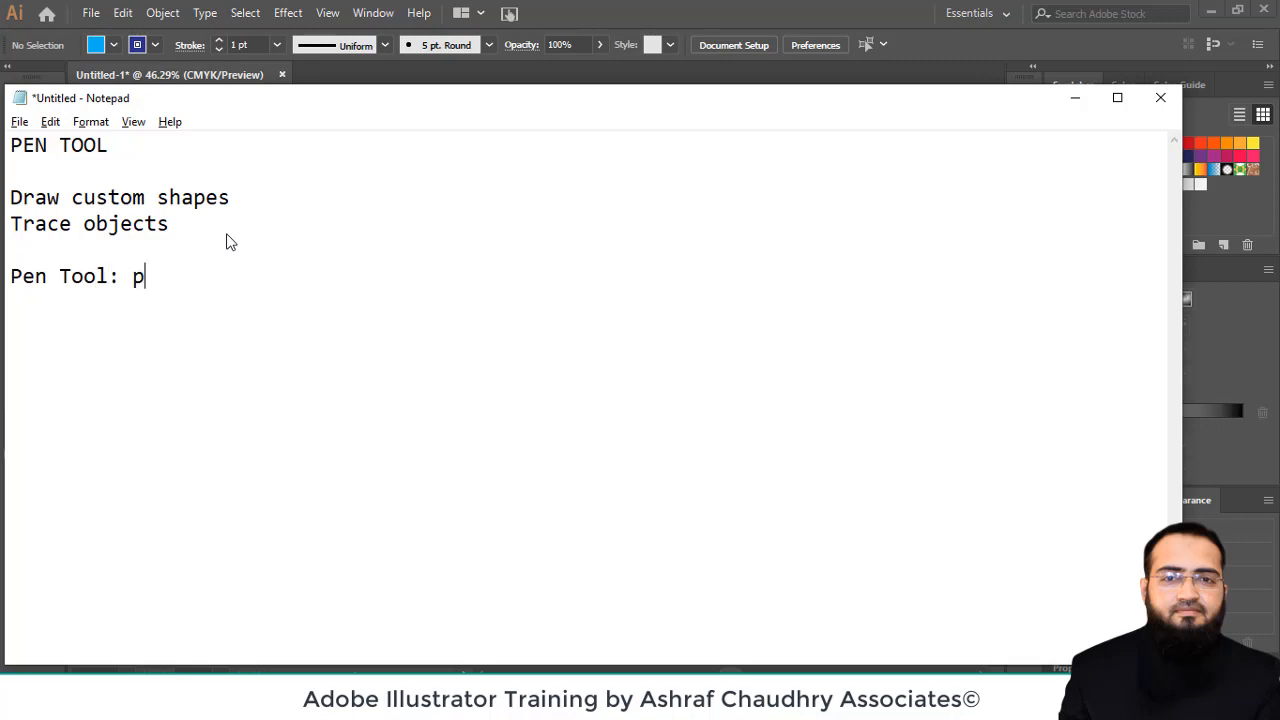
pyautogui.hotkey('alt', 'Tab')
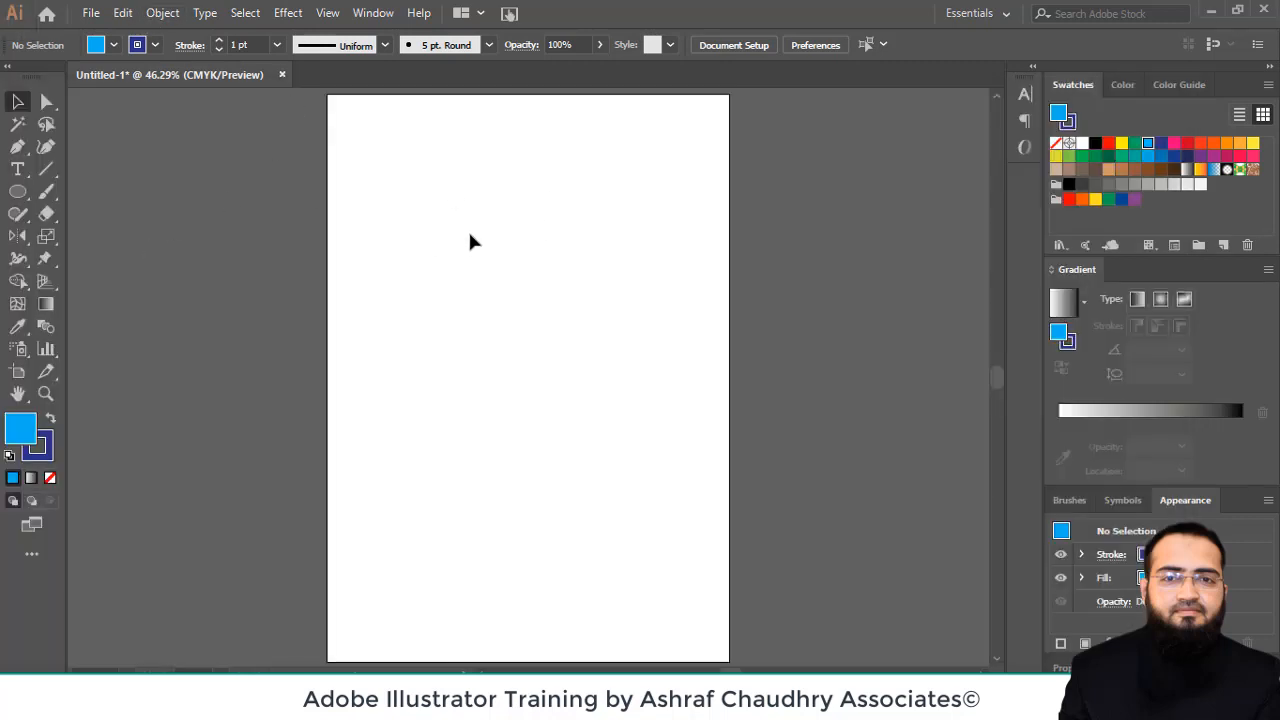
# Activate the Pen tool with fill set to None, make the blue stroke active, and display the colour swatches
pyautogui.click(18, 148)
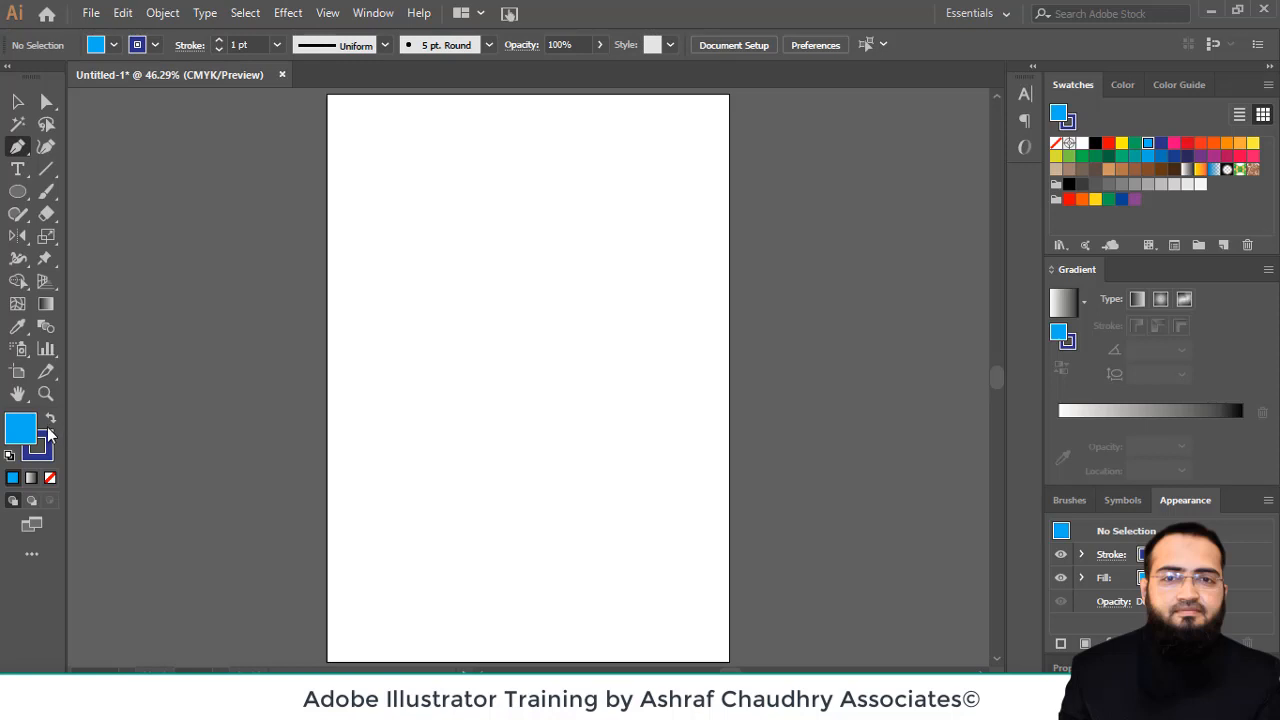
pyautogui.click(52, 484)
pyautogui.click(50, 446)
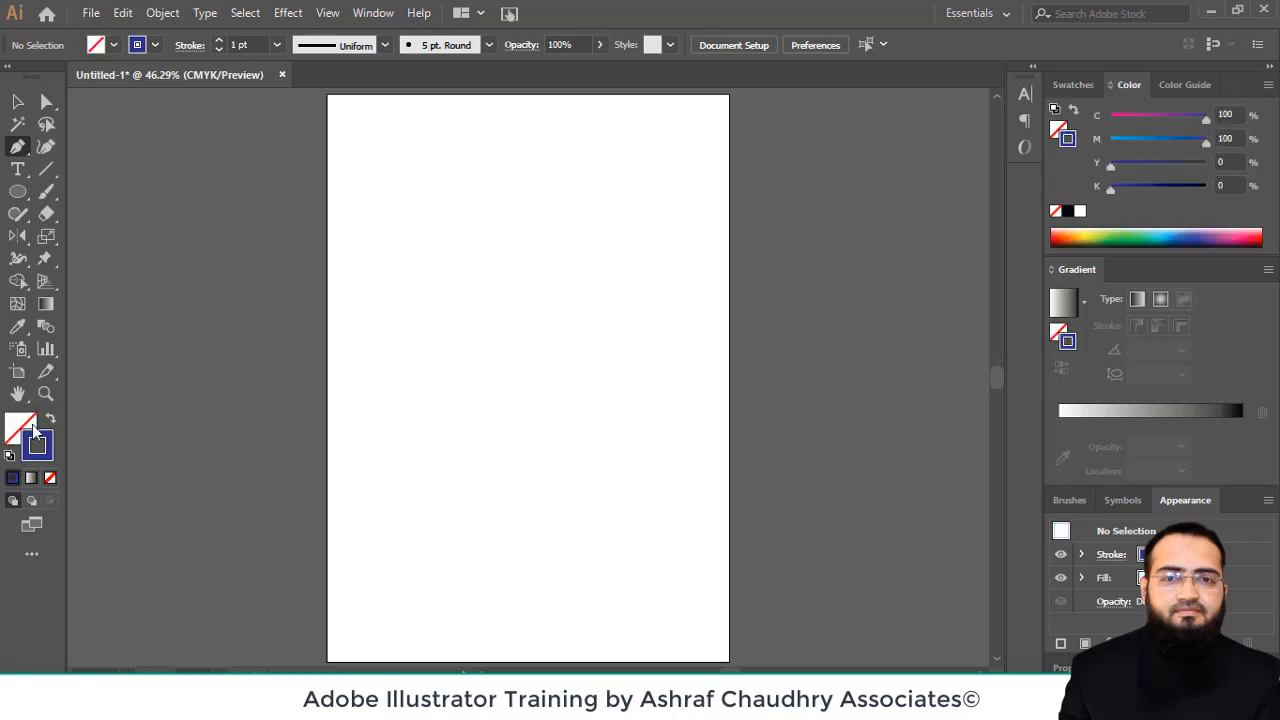
pyautogui.click(1075, 87)
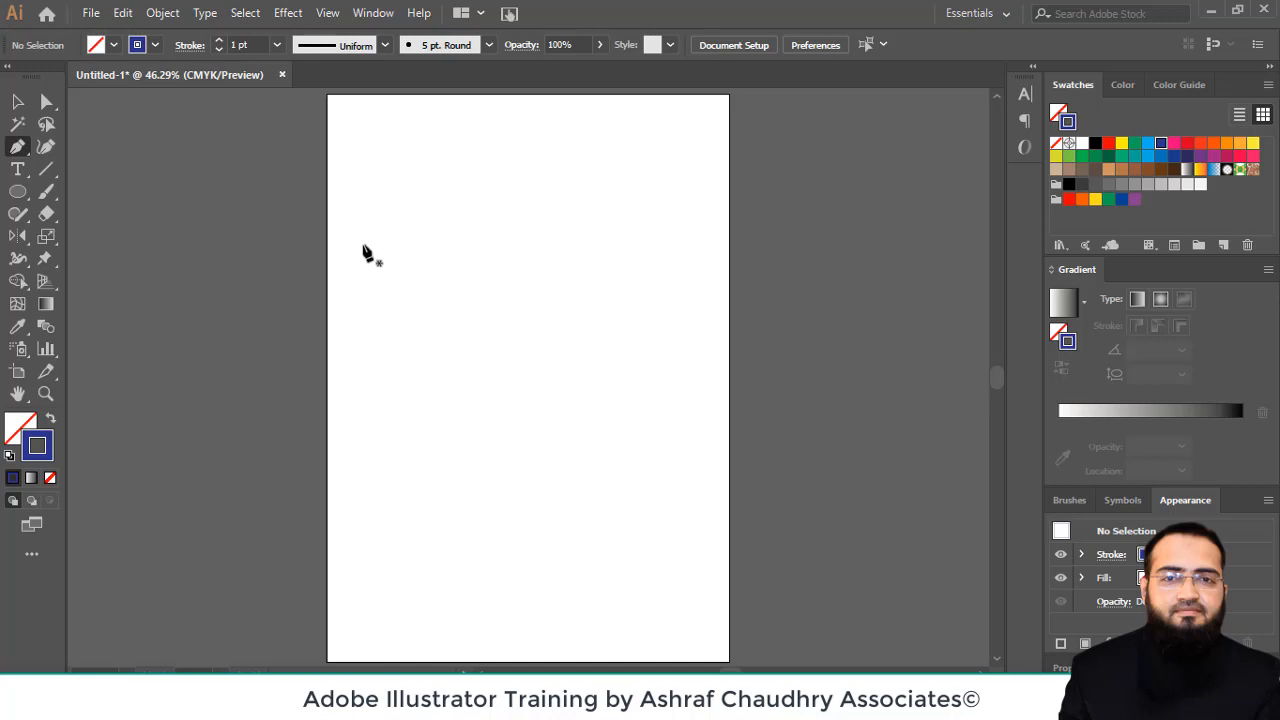
# Draw a closed, crown-like zigzag shape of straight segments near the artboard's upper left, then deselect it
pyautogui.click(362, 245)
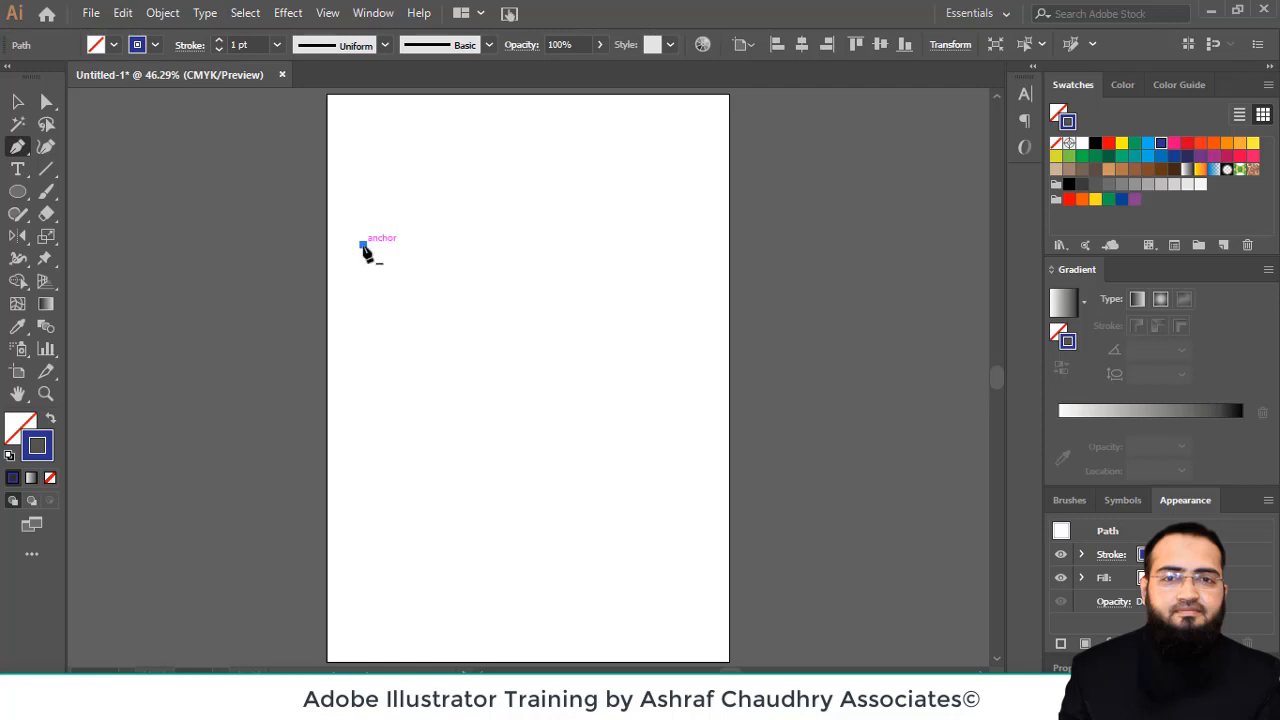
pyautogui.moveTo(364, 247); pyautogui.dragTo(452, 158)
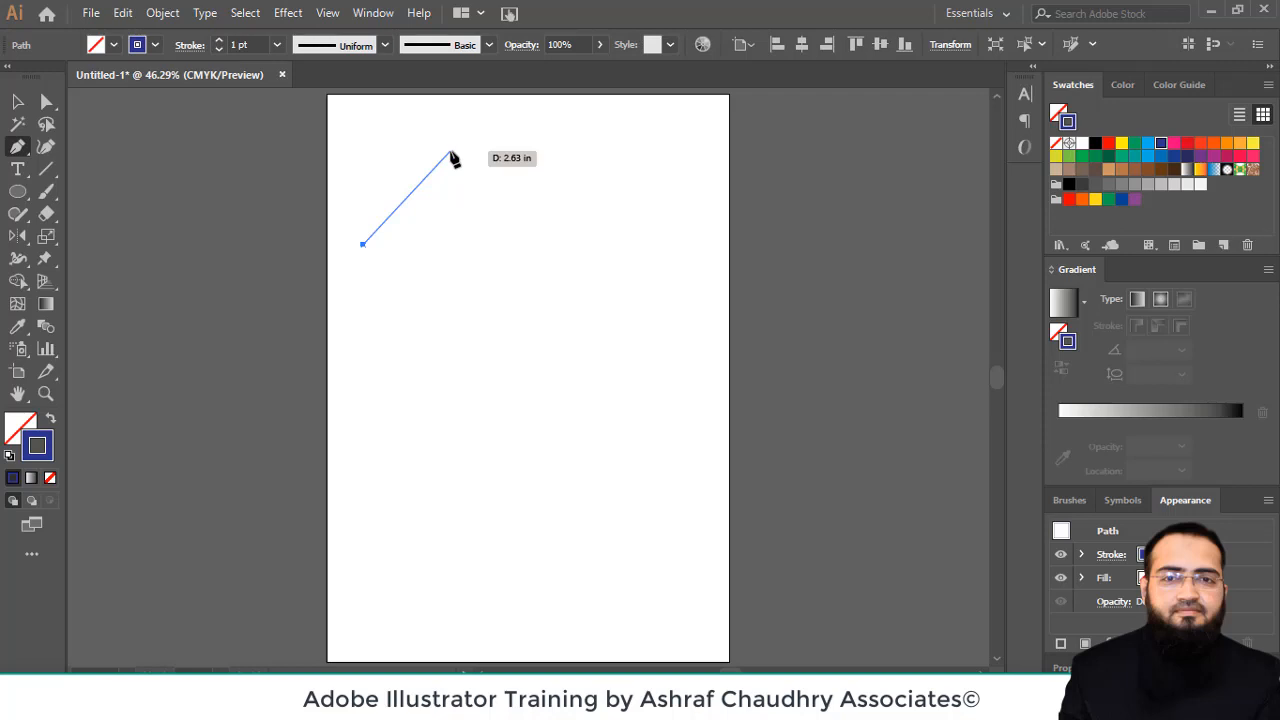
pyautogui.moveTo(452, 158); pyautogui.dragTo(452, 157)
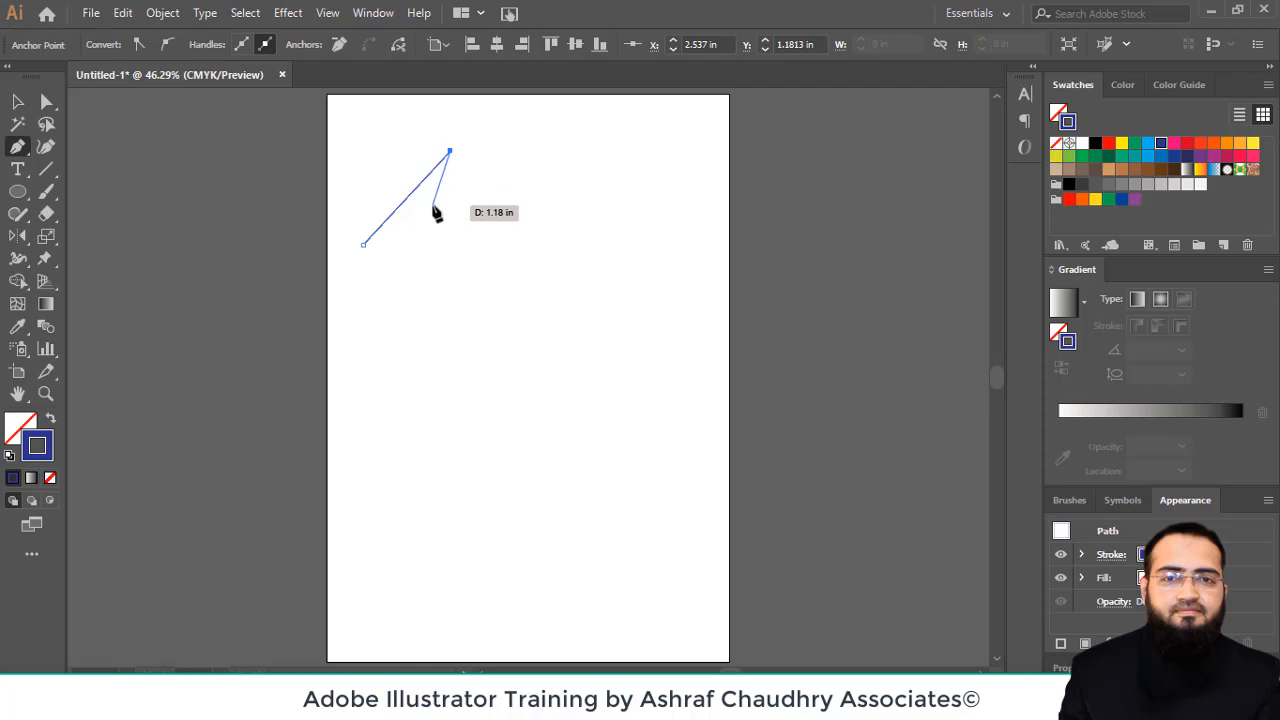
pyautogui.click(431, 204)
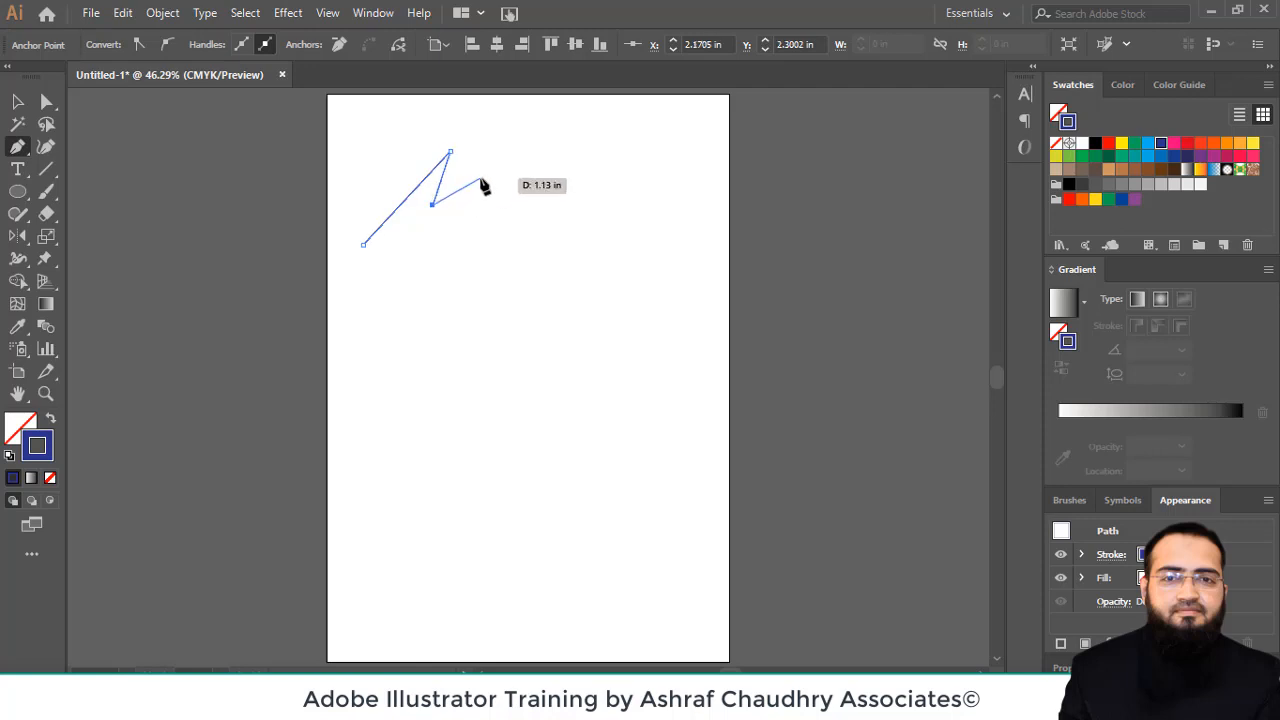
pyautogui.click(481, 179)
pyautogui.click(447, 219)
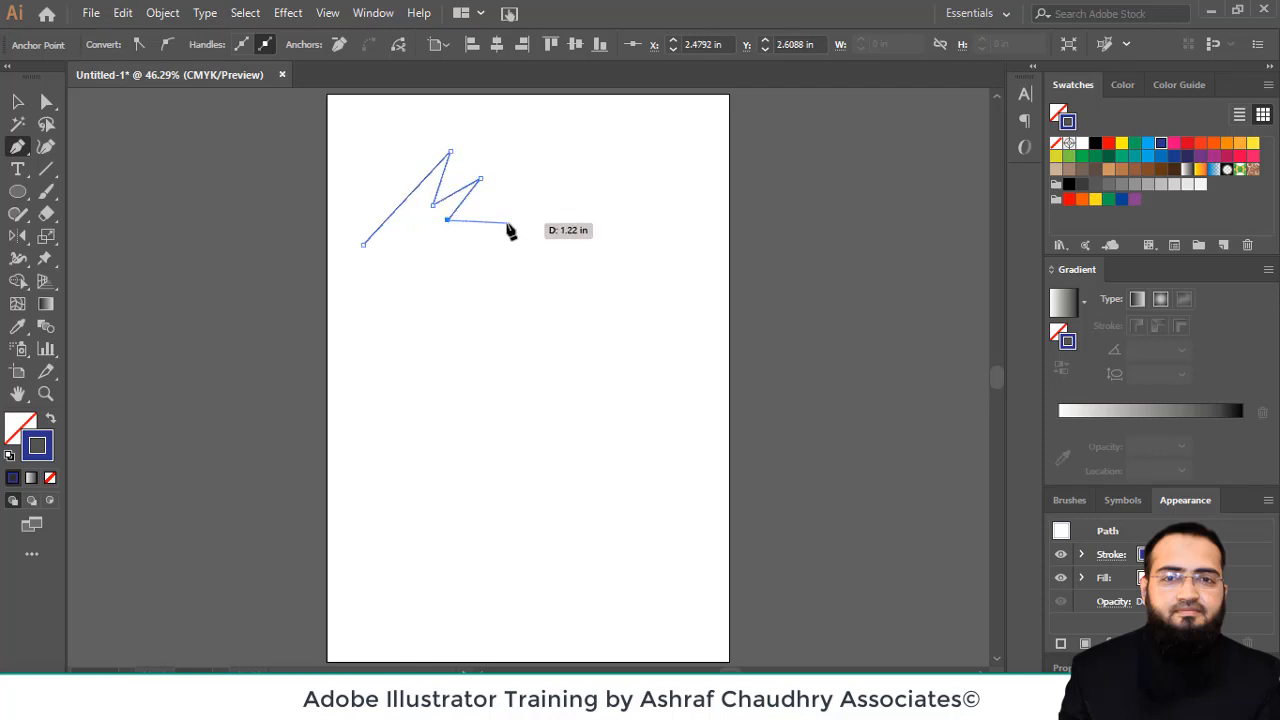
pyautogui.click(500, 198)
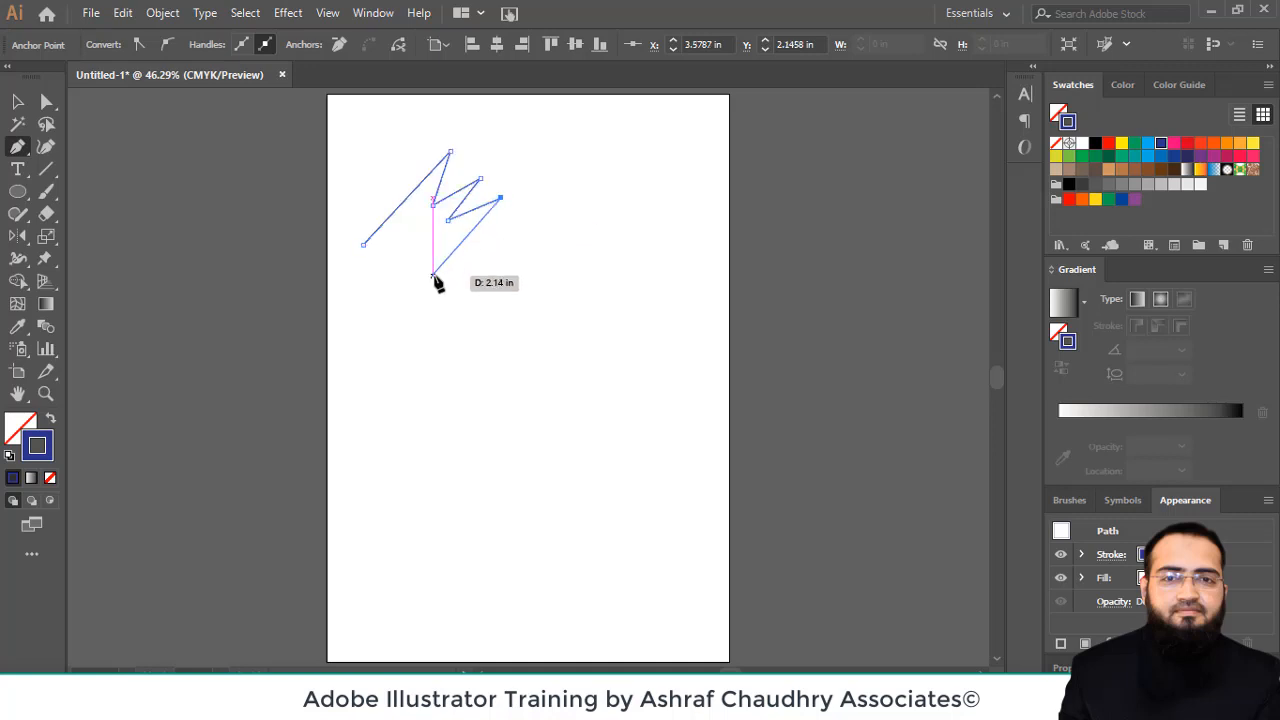
pyautogui.click(433, 276)
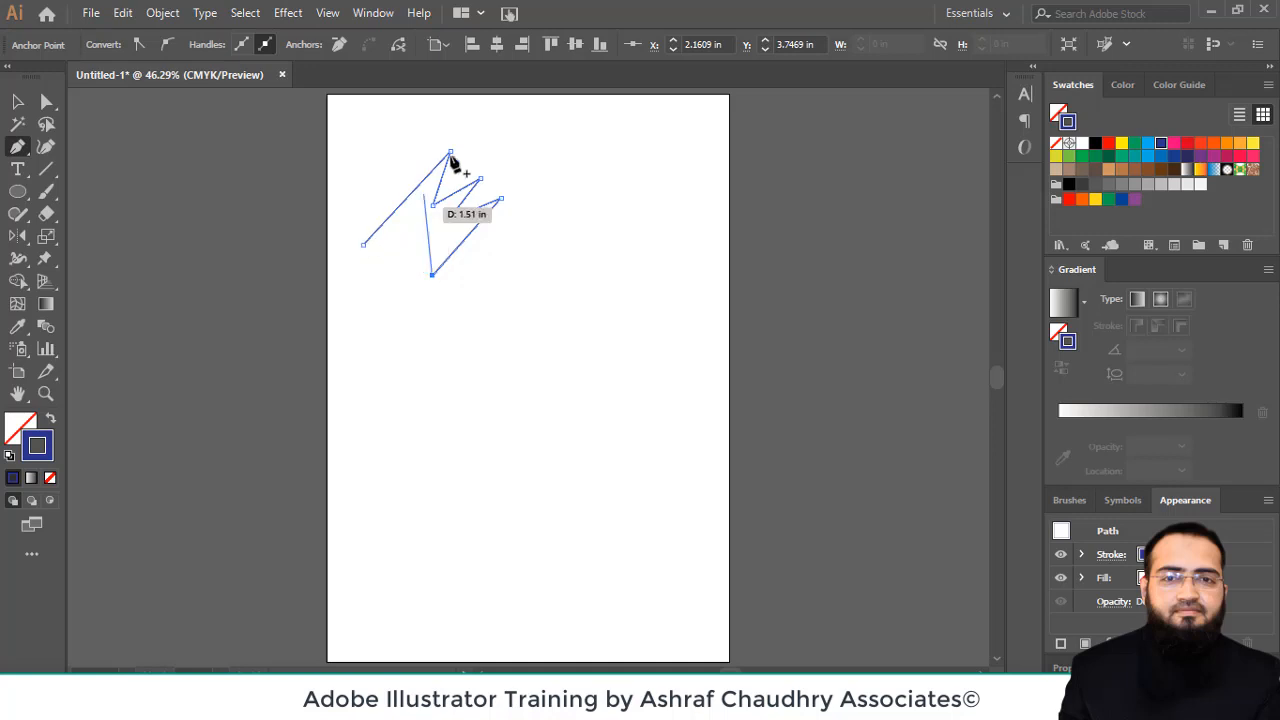
pyautogui.click(363, 246)
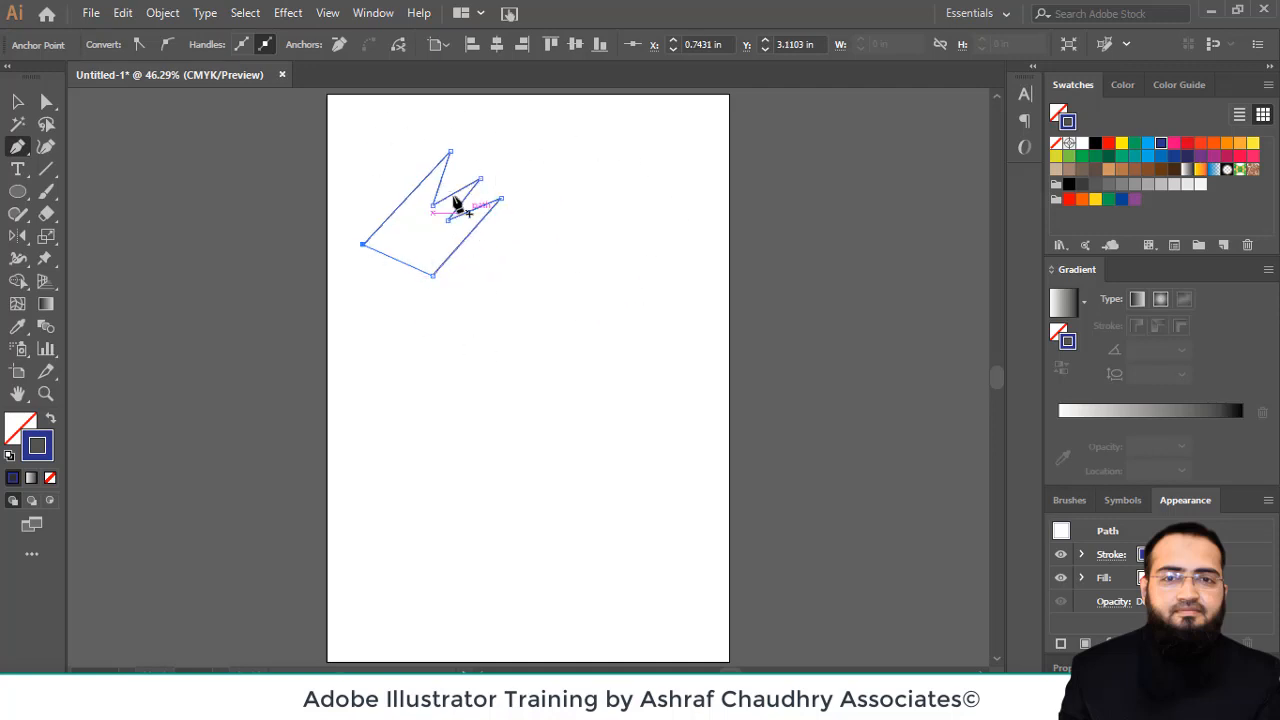
pyautogui.click(22, 103)
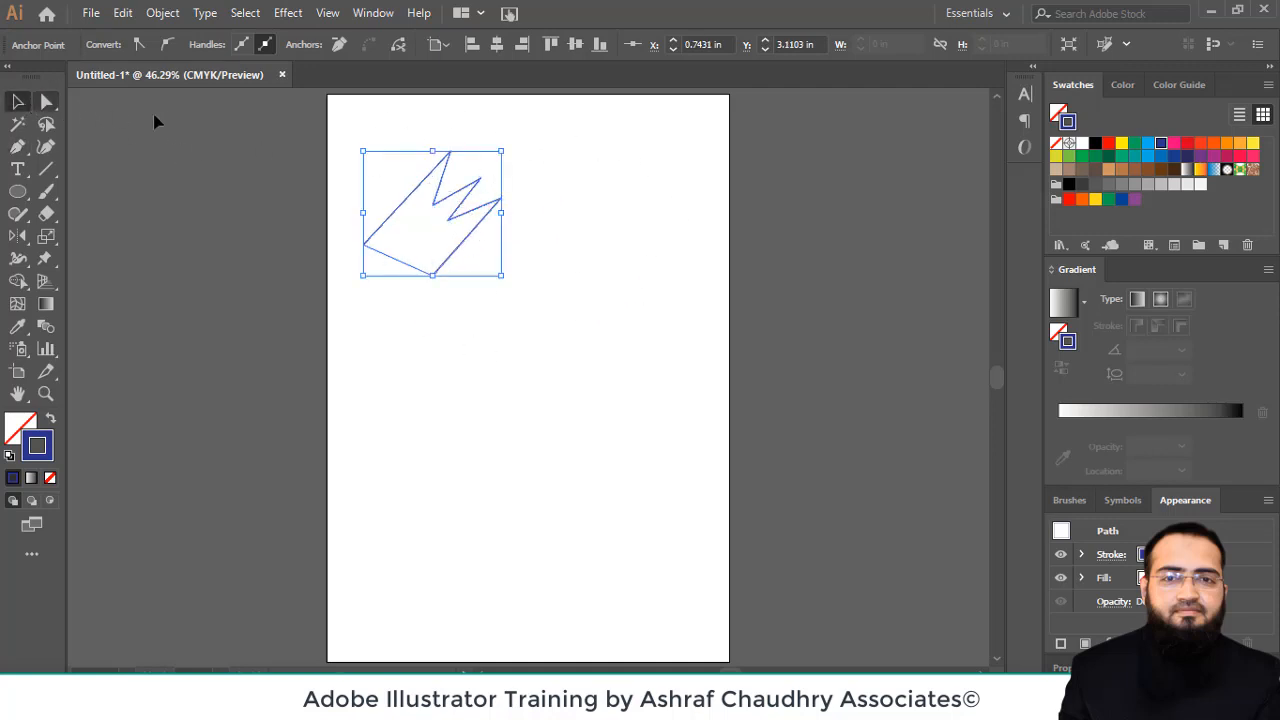
pyautogui.click(580, 267)
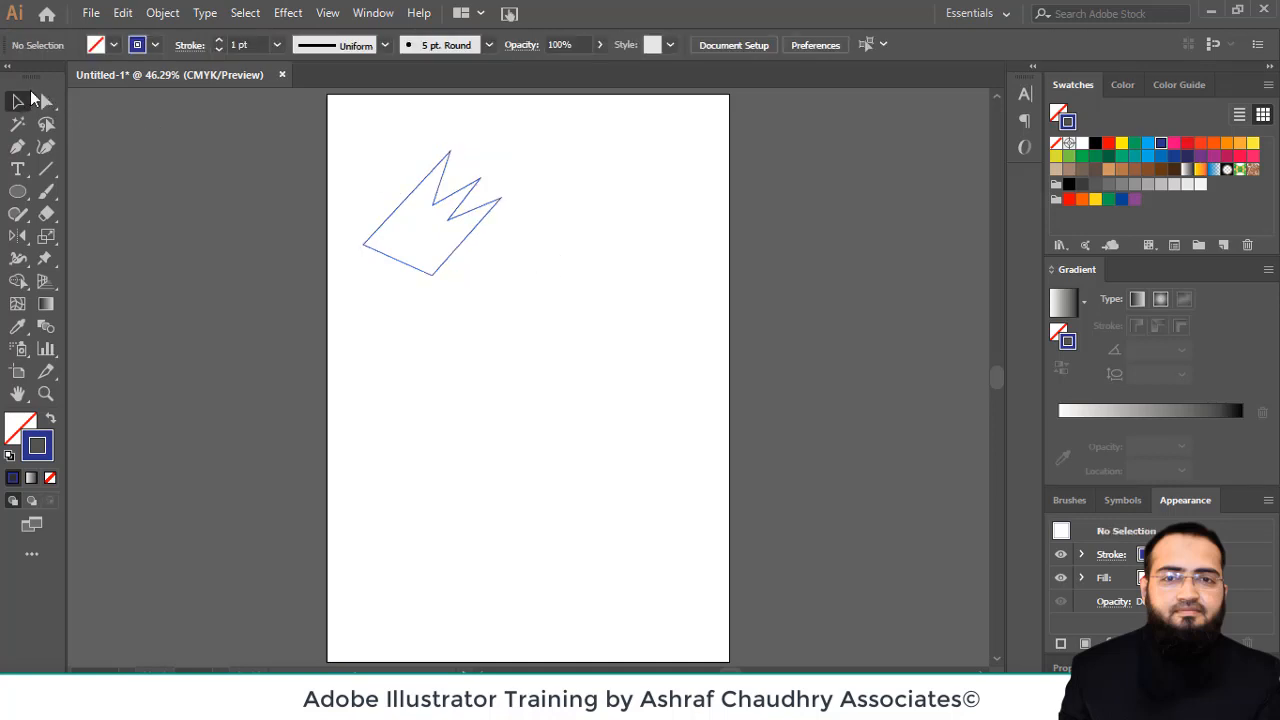
# Select the zigzag shape and try a light blue fill on it before filling it yellow
pyautogui.moveTo(357, 155); pyautogui.dragTo(355, 333)
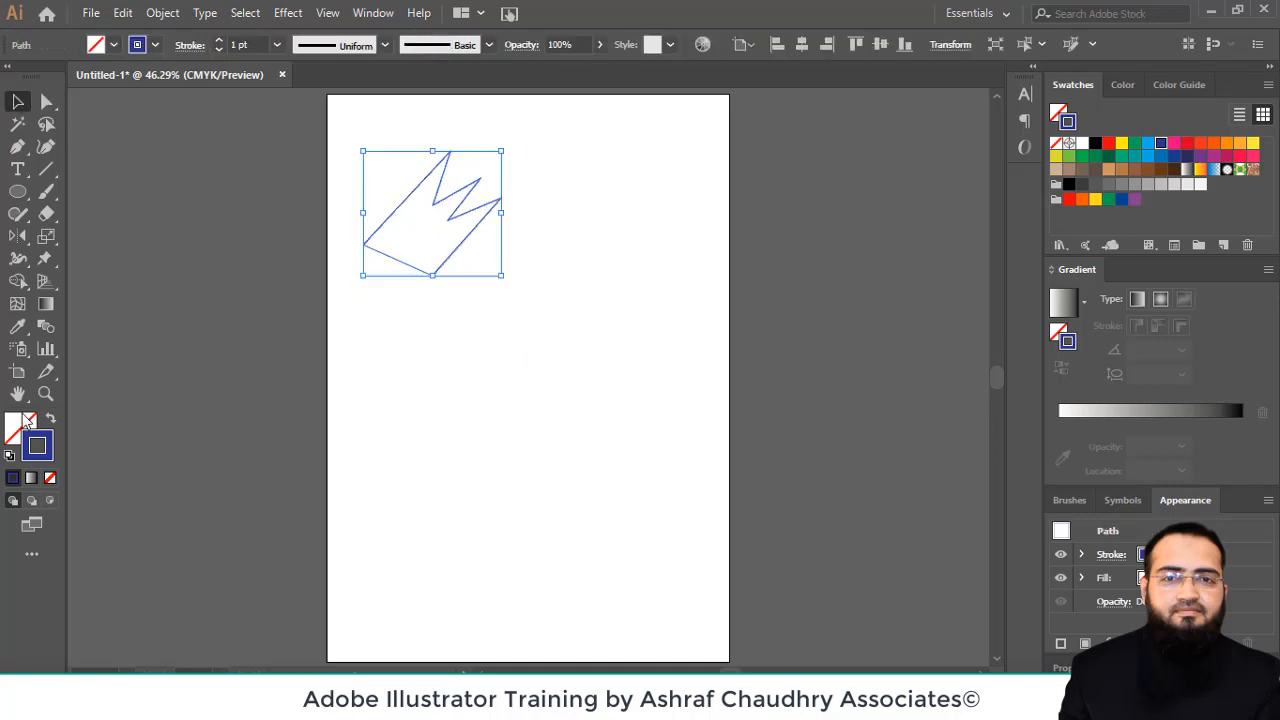
pyautogui.click(22, 426)
pyautogui.click(1064, 90)
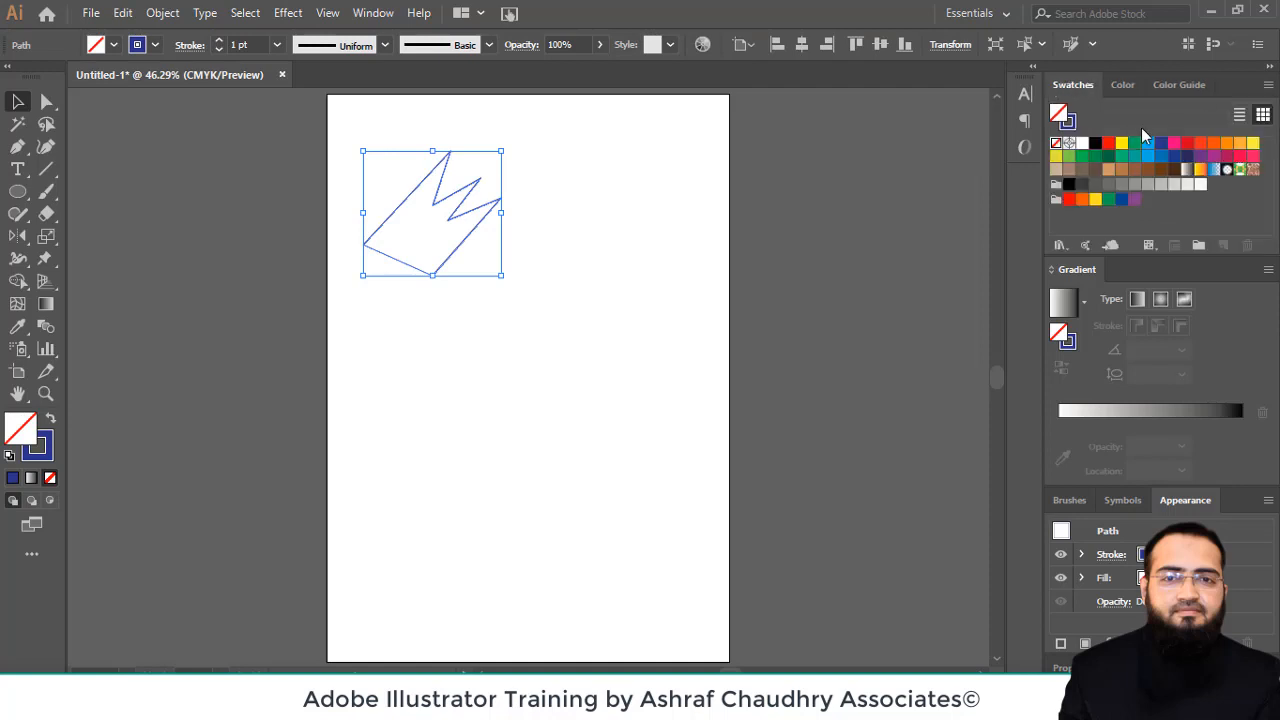
pyautogui.click(1152, 144)
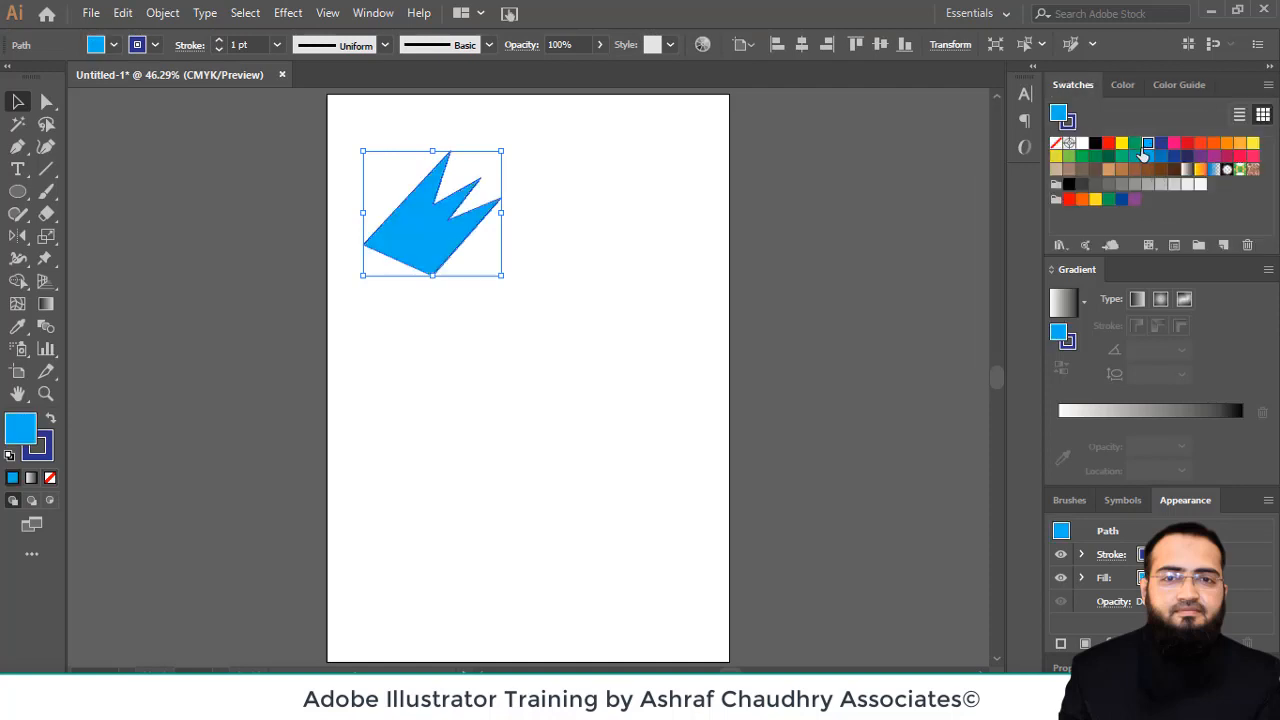
pyautogui.click(1122, 146)
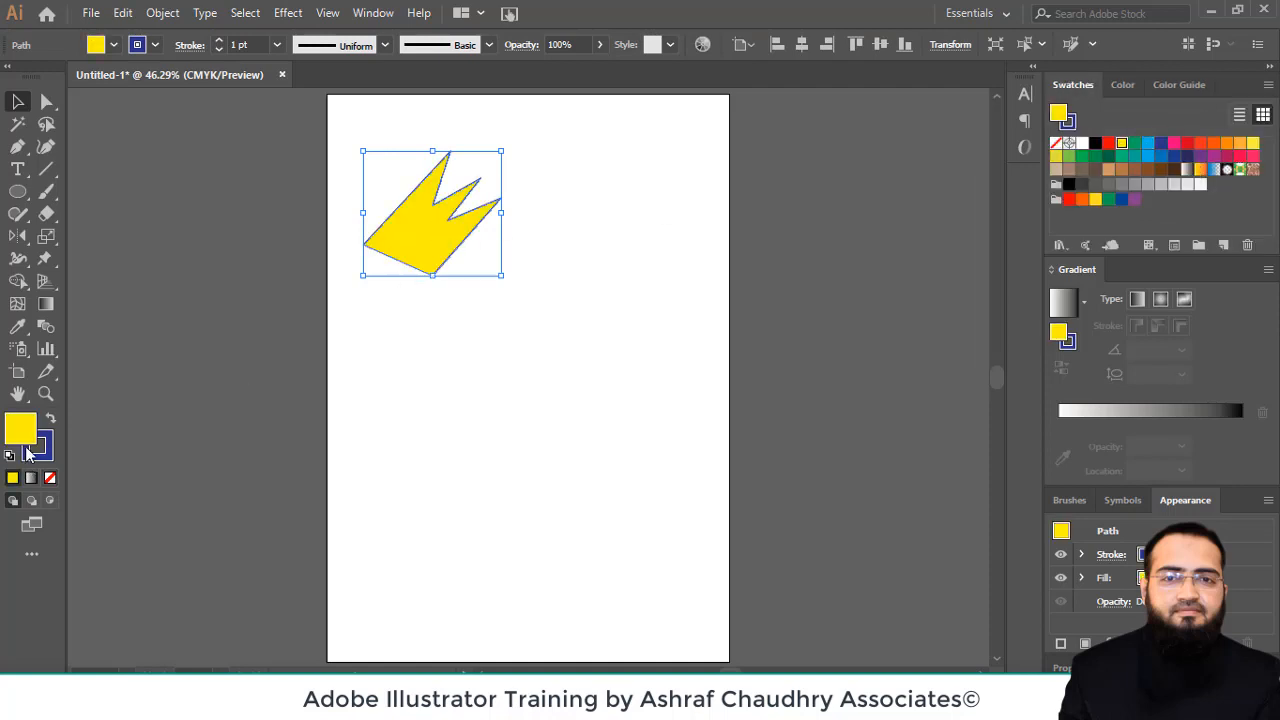
# Reshape the crown by moving its bottom corner anchor down and outward, and shift the whole shape slightly upward
pyautogui.click(45, 102)
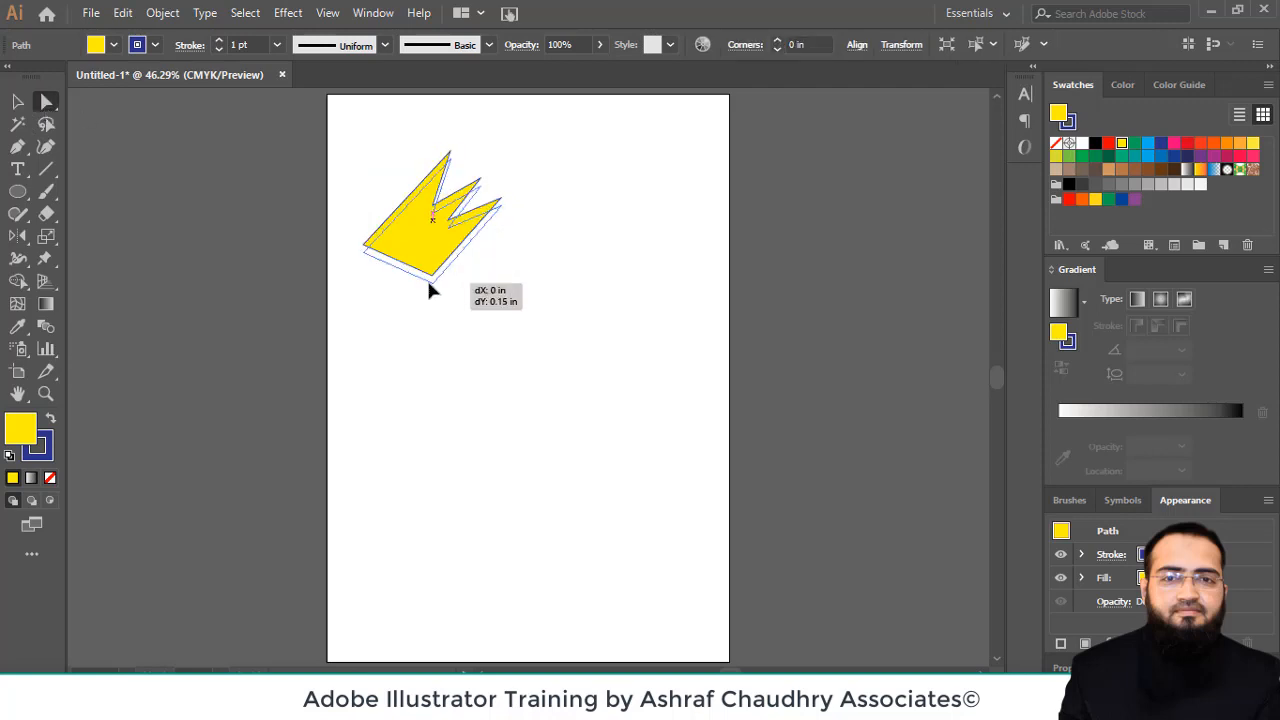
pyautogui.moveTo(428, 282); pyautogui.dragTo(476, 315)
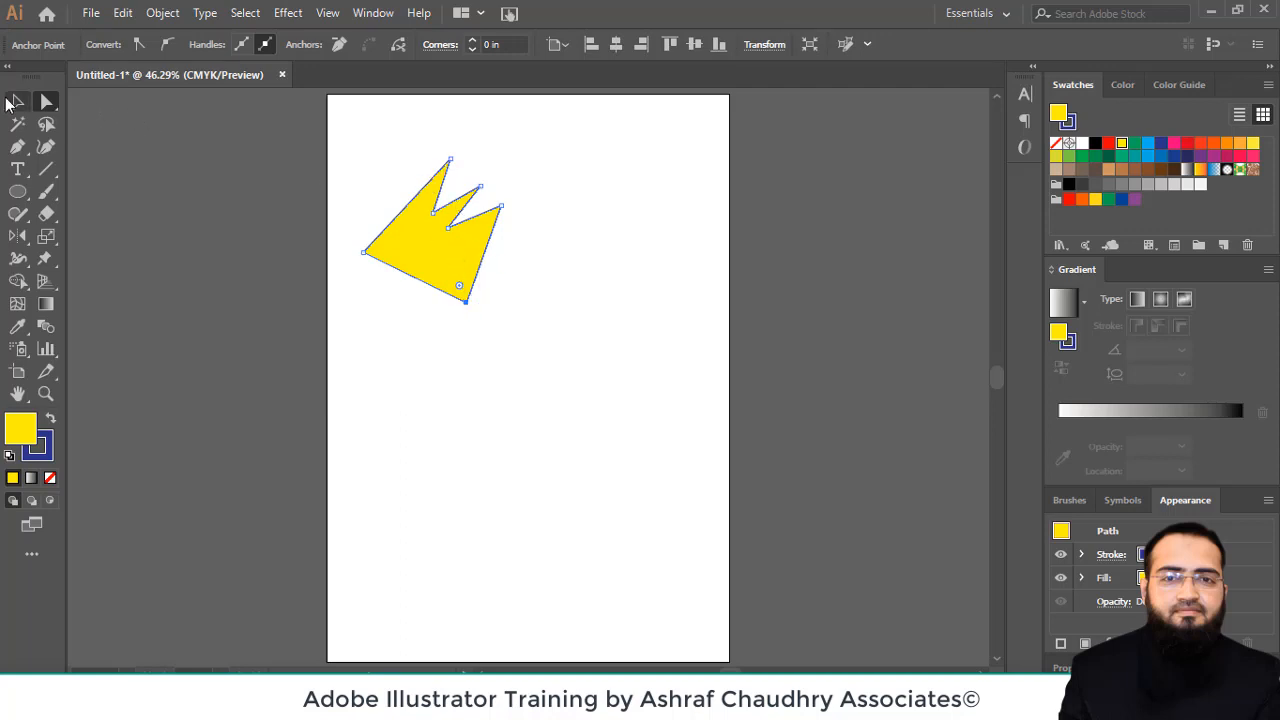
pyautogui.click(18, 102)
pyautogui.moveTo(424, 248); pyautogui.dragTo(426, 213)
# Reactivate the Pen tool, set the crown shape's fill to None, and deselect the shape
pyautogui.click(17, 150)
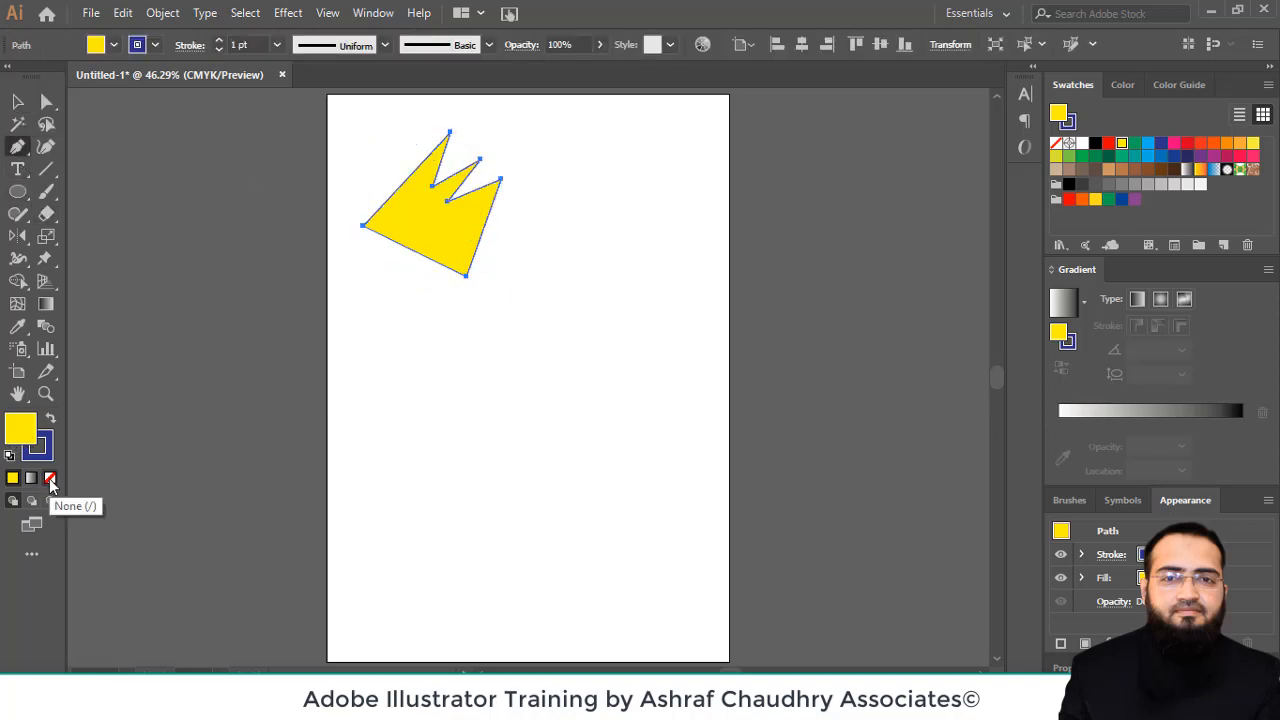
pyautogui.click(50, 479)
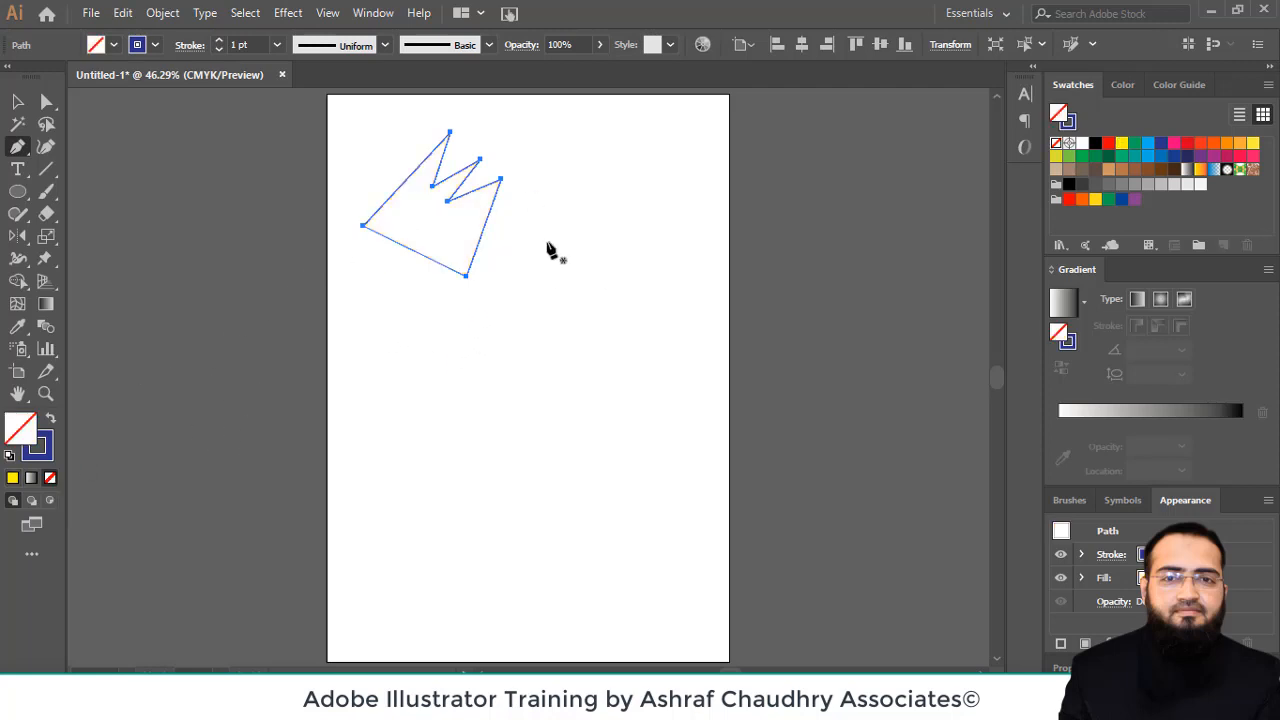
pyautogui.click(363, 223)
# Draw a closed, leaf-like curved shape below the crown, using one smooth anchor with extended handles and closing at the start point
pyautogui.click(376, 382)
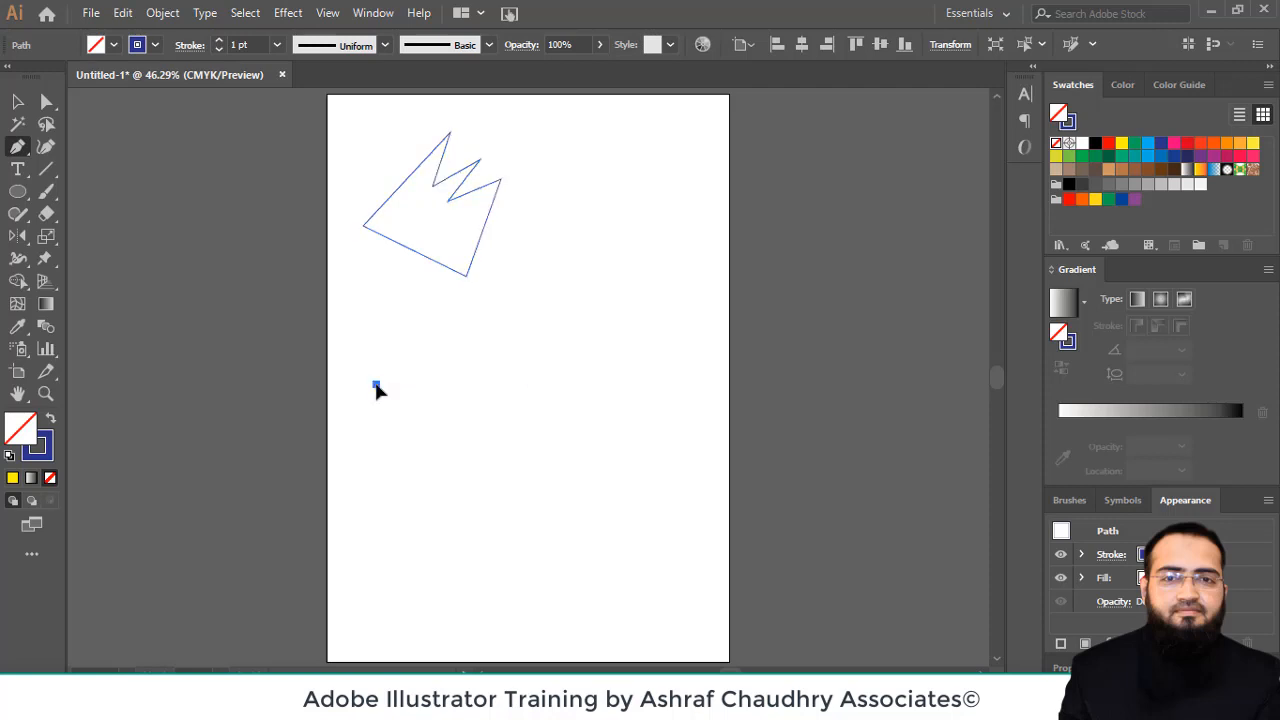
pyautogui.click(487, 340)
pyautogui.moveTo(487, 340); pyautogui.dragTo(520, 343)
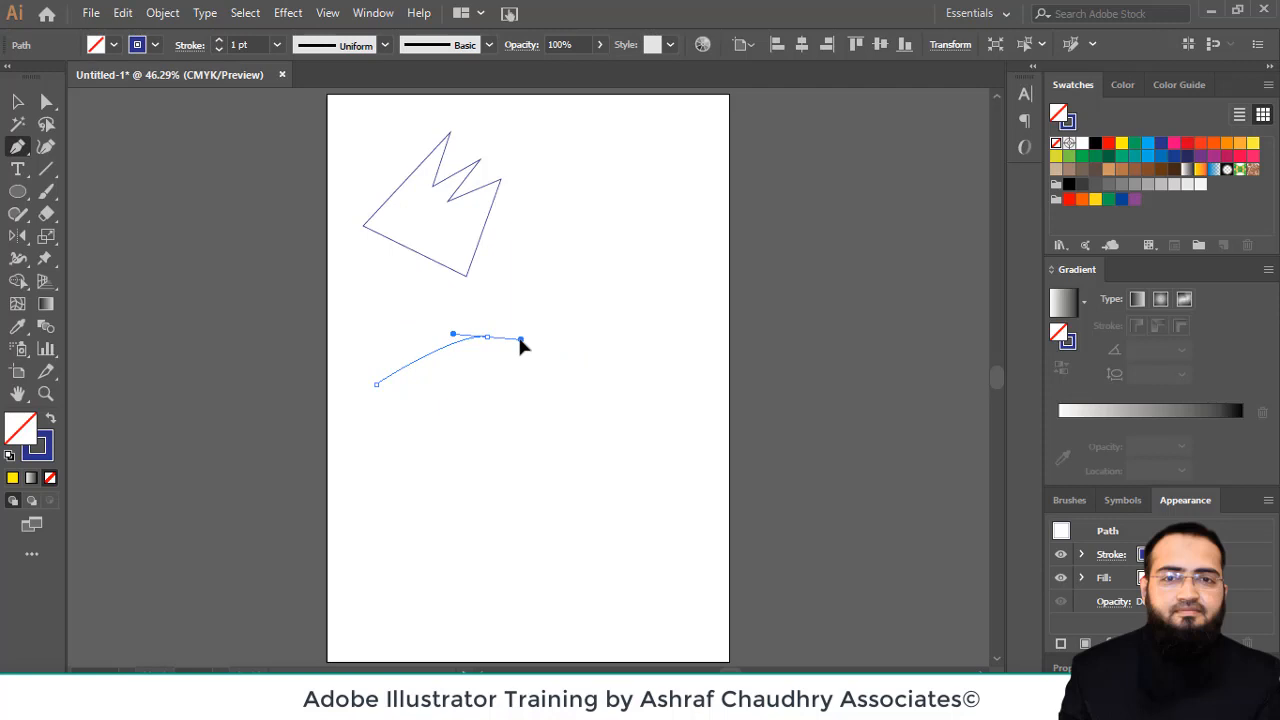
pyautogui.moveTo(519, 342); pyautogui.dragTo(505, 342)
pyautogui.moveTo(505, 343); pyautogui.dragTo(577, 357)
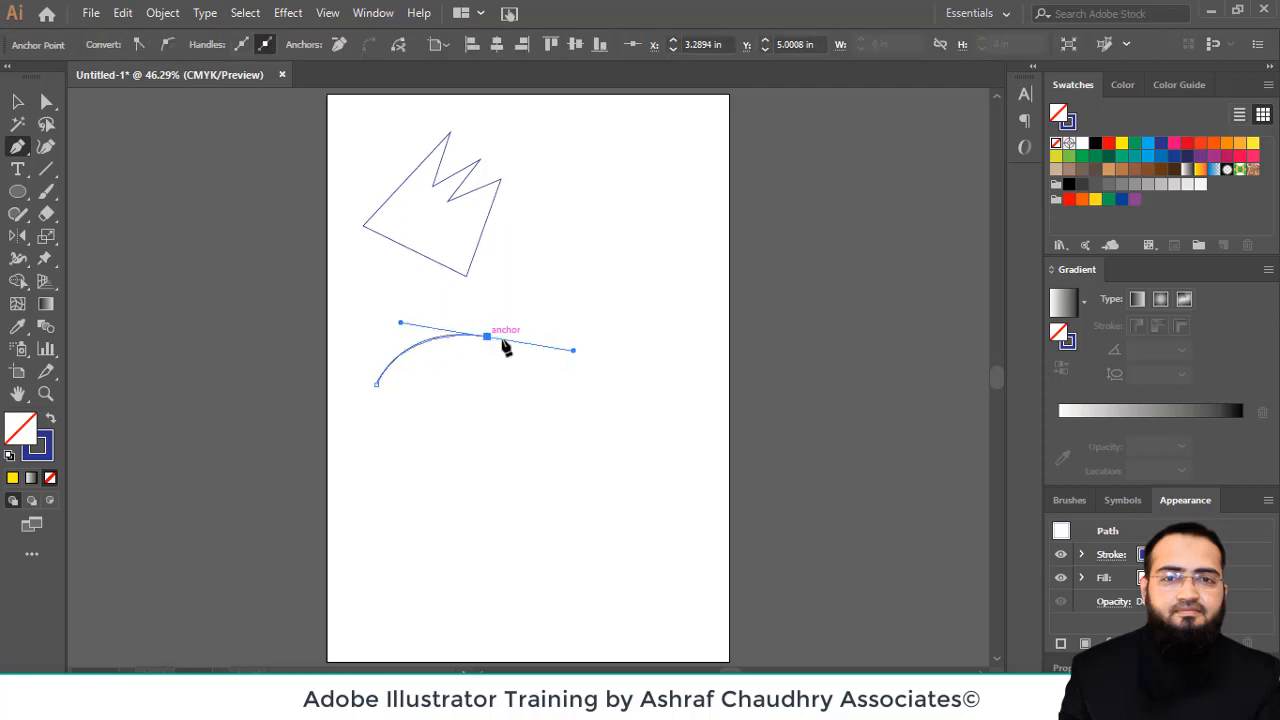
pyautogui.moveTo(487, 338)
pyautogui.mouseDown()
pyautogui.moveTo(471, 349)
pyautogui.moveTo(397, 323)
pyautogui.moveTo(580, 360)
pyautogui.moveTo(408, 323)
pyautogui.moveTo(511, 346)
pyautogui.moveTo(490, 345)
pyautogui.mouseUp()
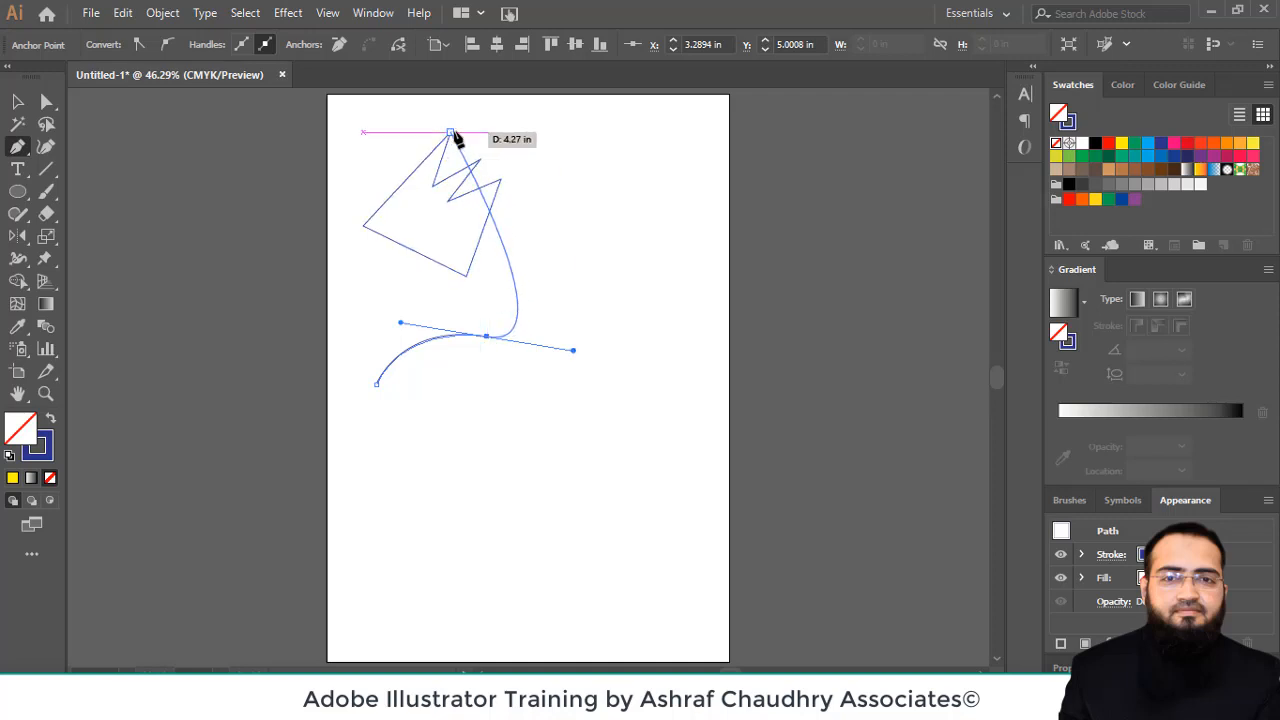
pyautogui.moveTo(486, 335); pyautogui.dragTo(420, 328)
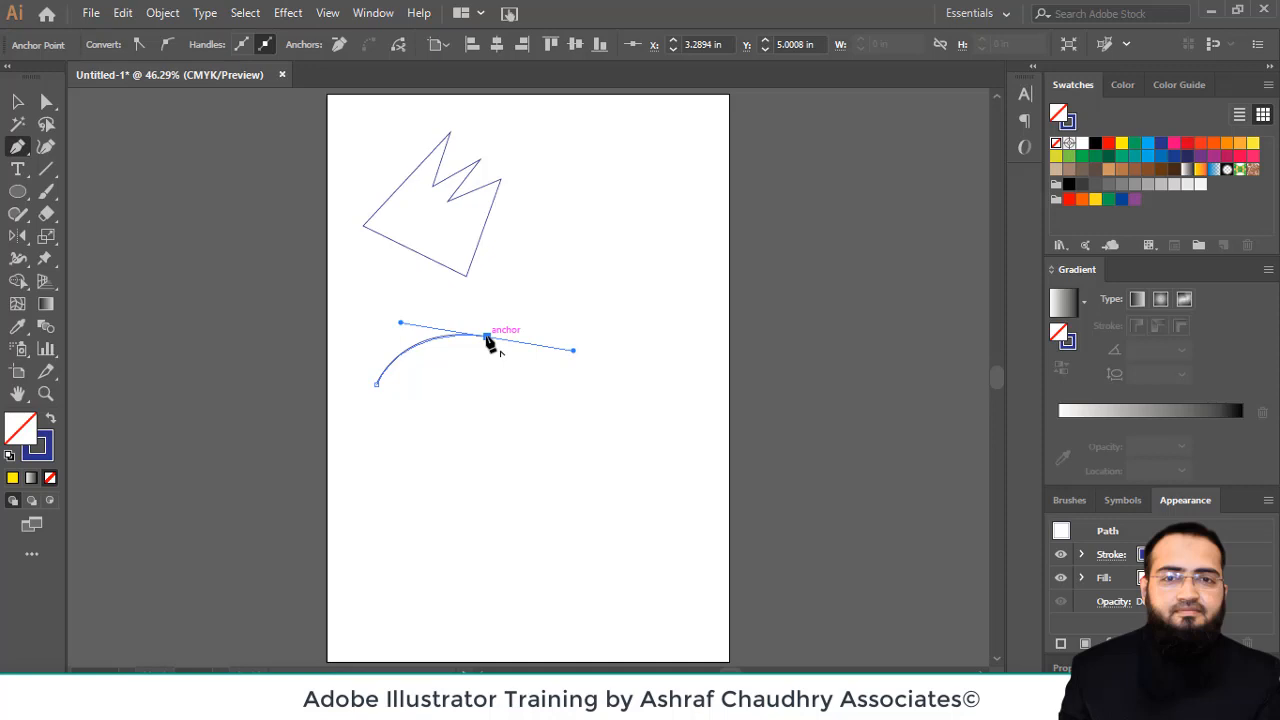
pyautogui.moveTo(487, 341); pyautogui.dragTo(575, 350)
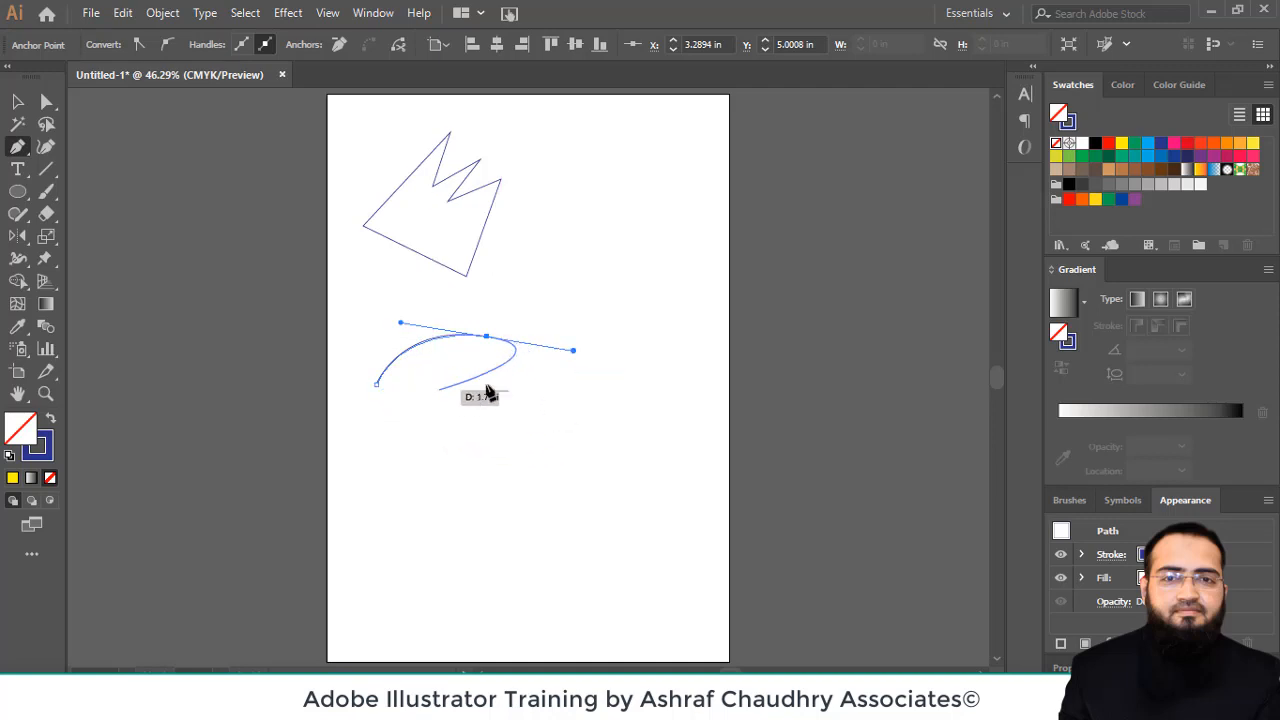
pyautogui.click(377, 386)
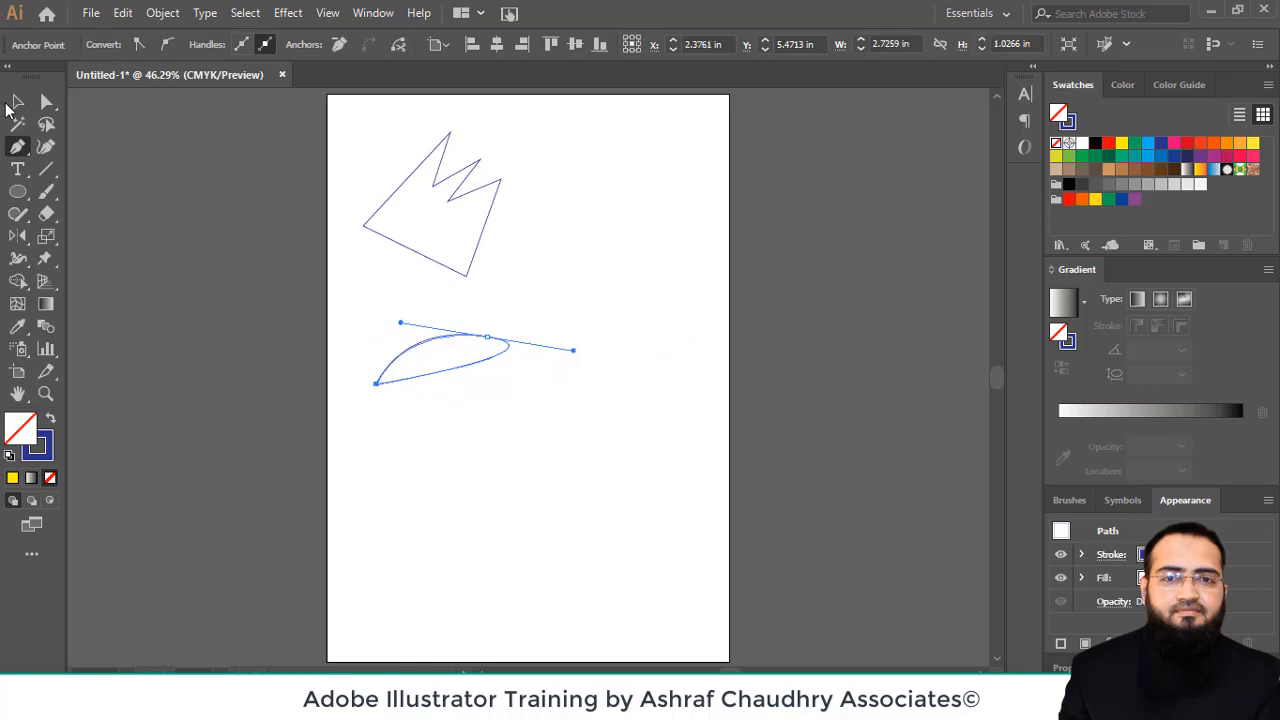
# Move the curved shape up beside the crown shape's lower right side
pyautogui.click(15, 102)
pyautogui.click(452, 433)
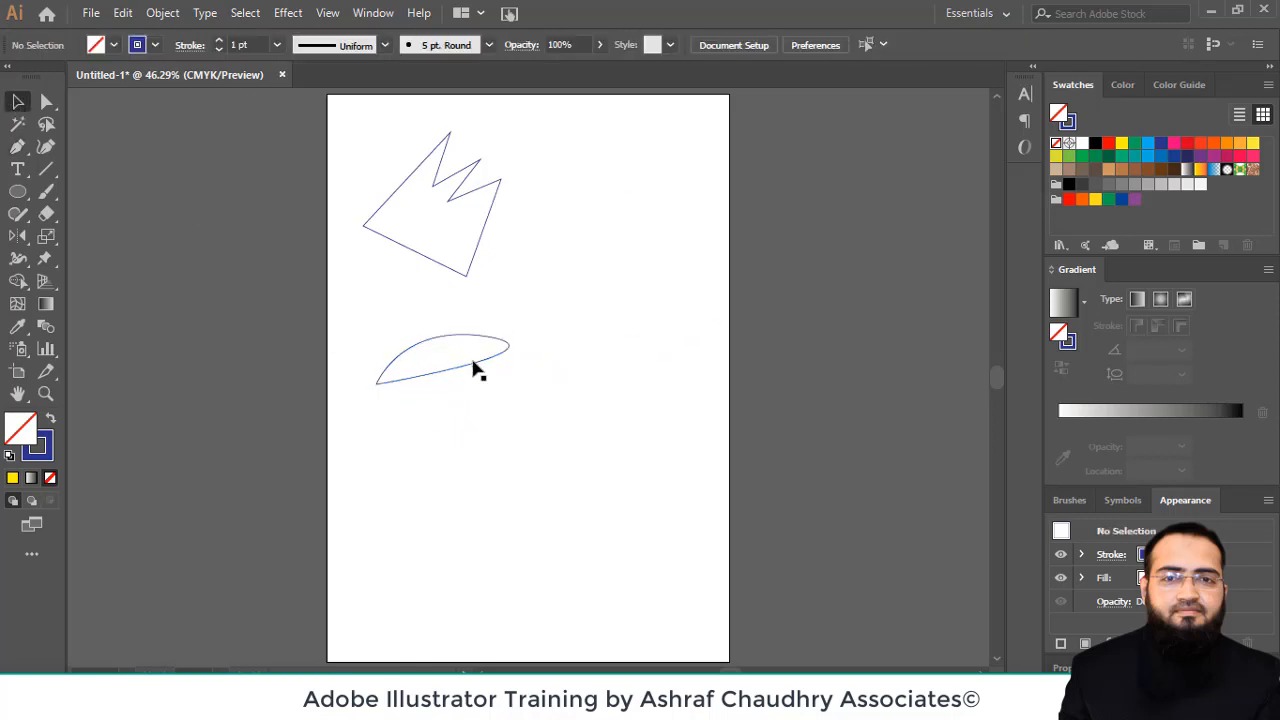
pyautogui.moveTo(476, 370); pyautogui.dragTo(604, 249)
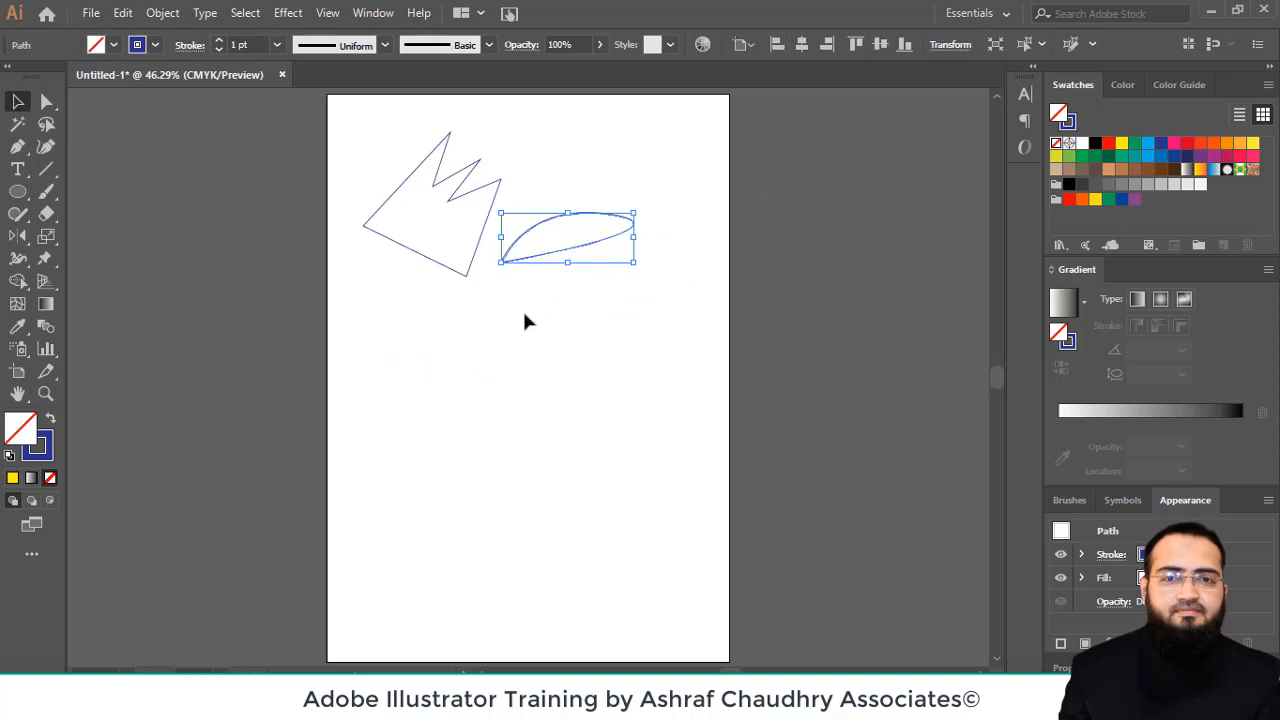
# Draw a small closed crown-like shape with straight segments below the large crown, ending at its starting anchor
pyautogui.click(20, 147)
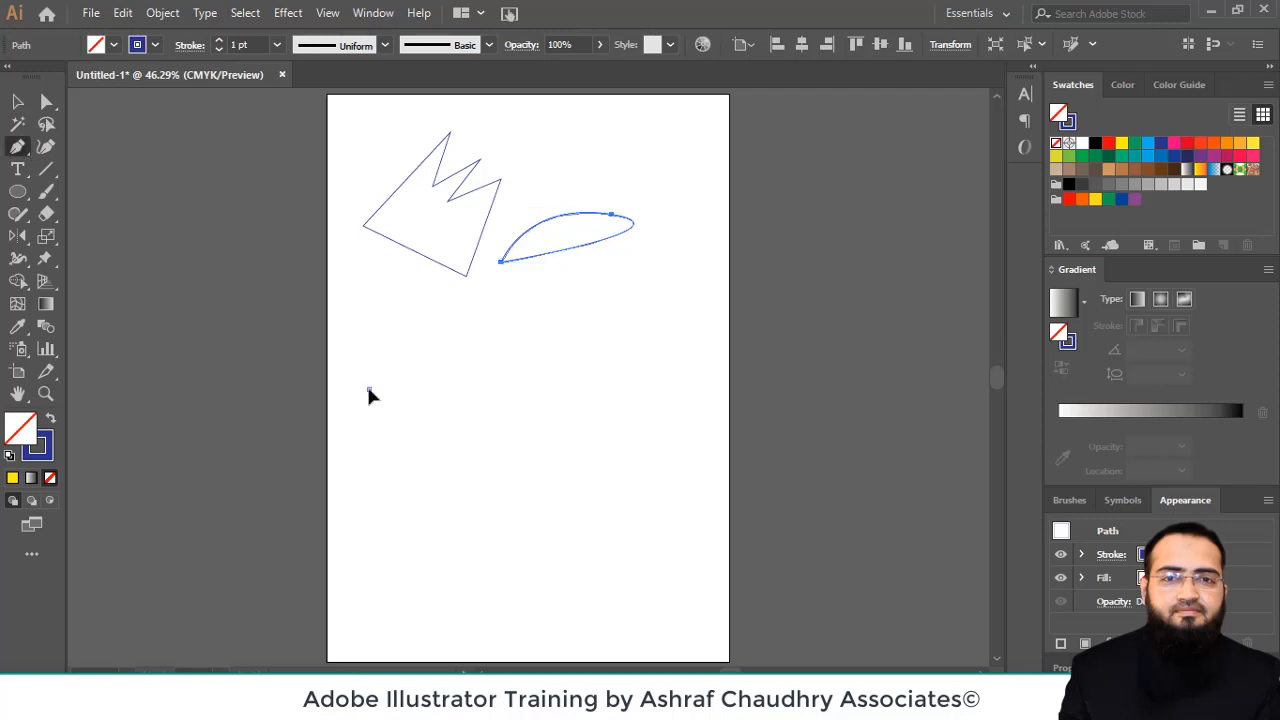
pyautogui.click(369, 389)
pyautogui.click(412, 350)
pyautogui.click(412, 372)
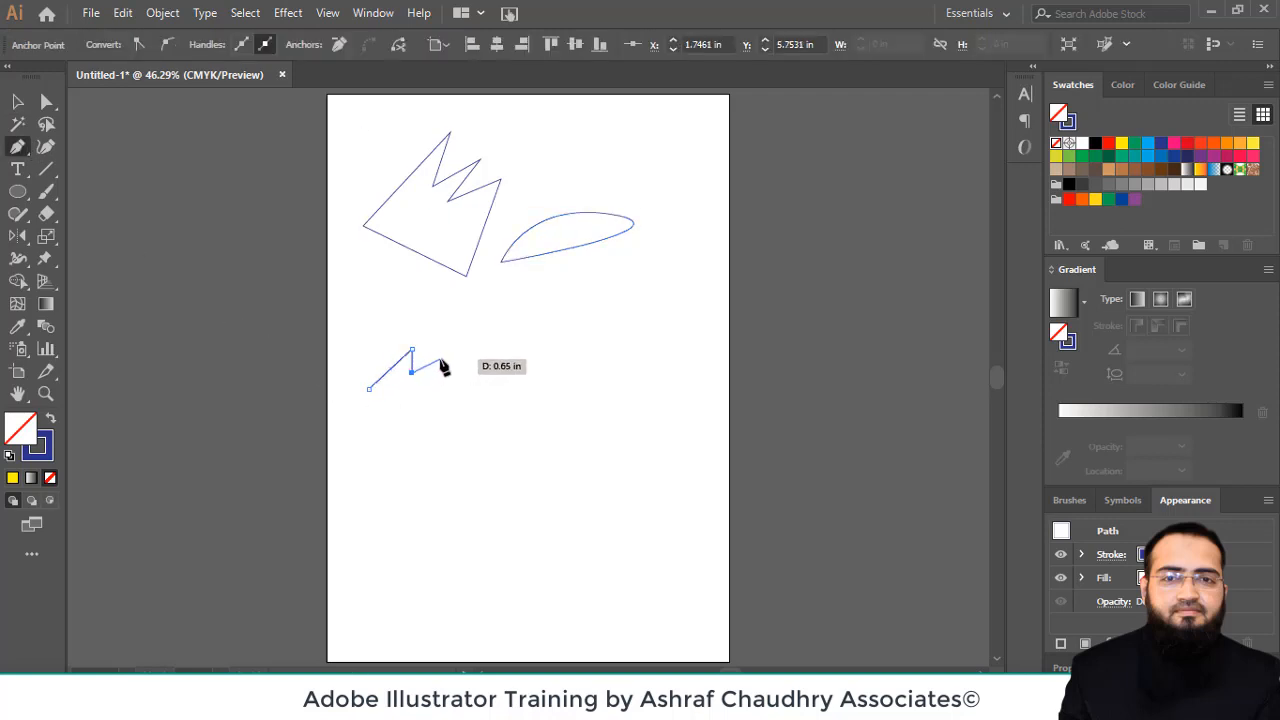
pyautogui.click(441, 359)
pyautogui.click(369, 389)
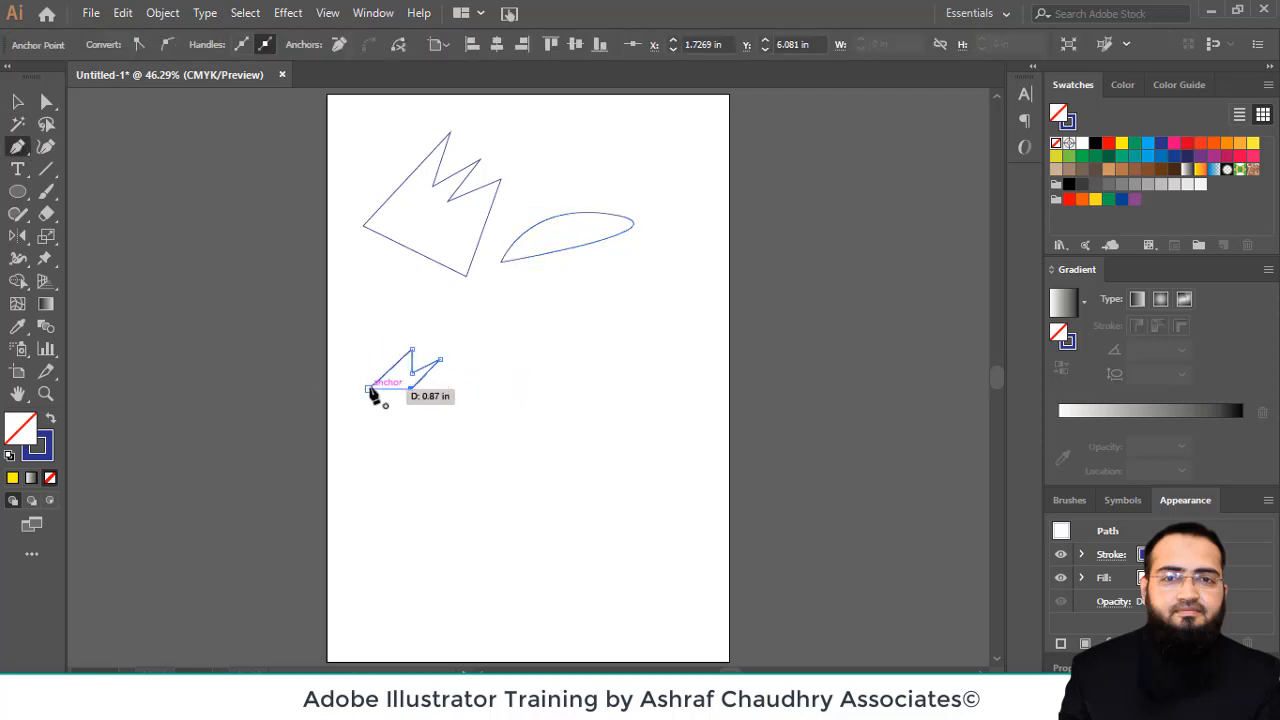
# Draw a small closed leaf-like shape beside the small crown, using one smooth anchor with long horizontal handles
pyautogui.click(470, 396)
pyautogui.click(523, 366)
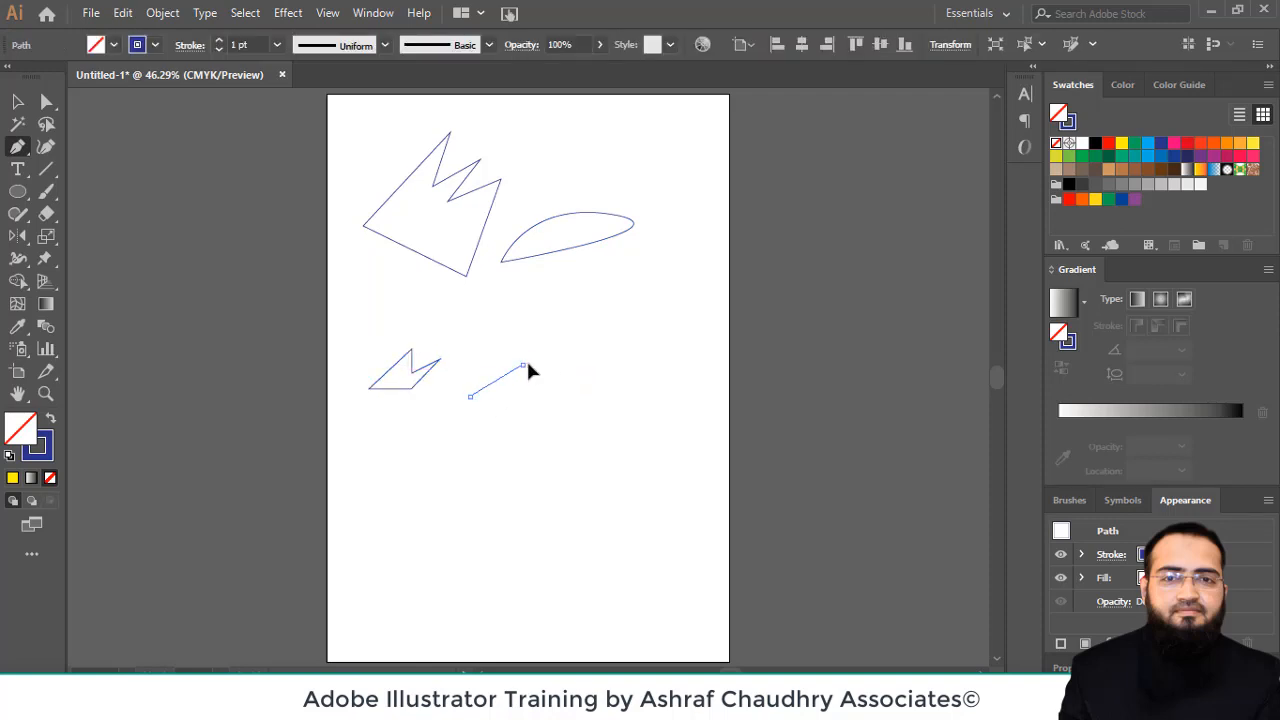
pyautogui.moveTo(571, 356); pyautogui.dragTo(583, 364)
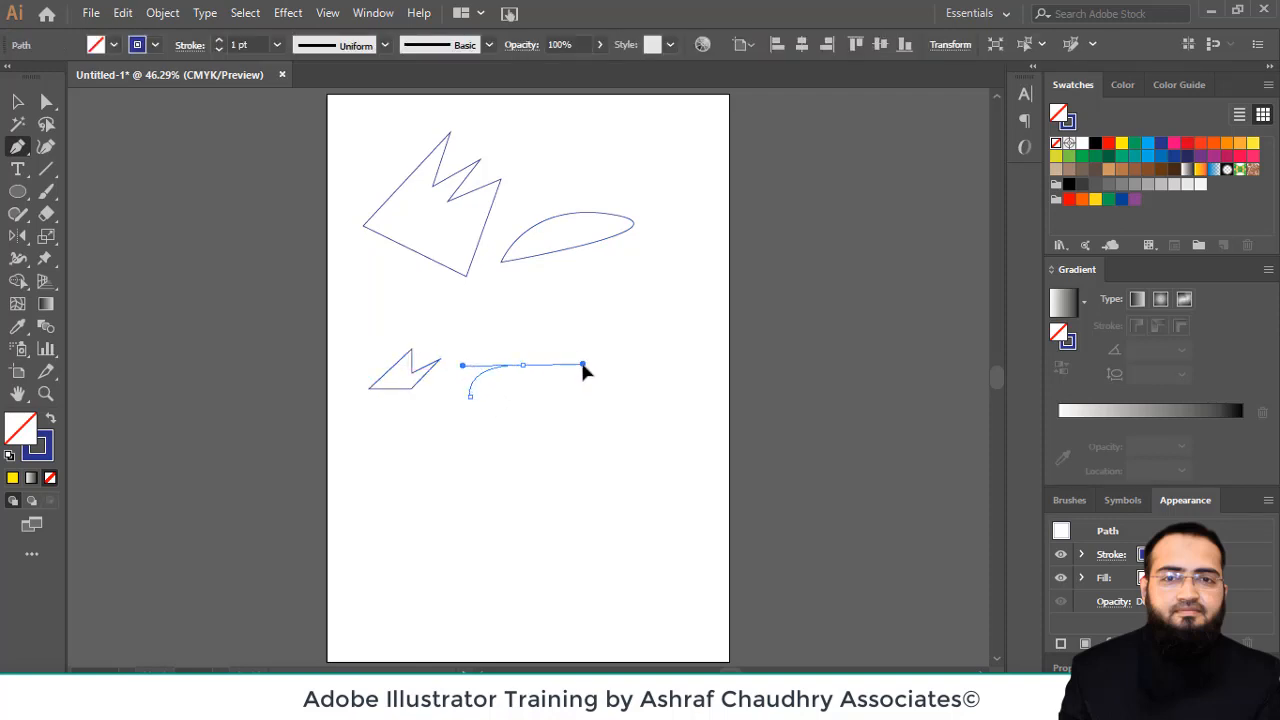
pyautogui.click(471, 397)
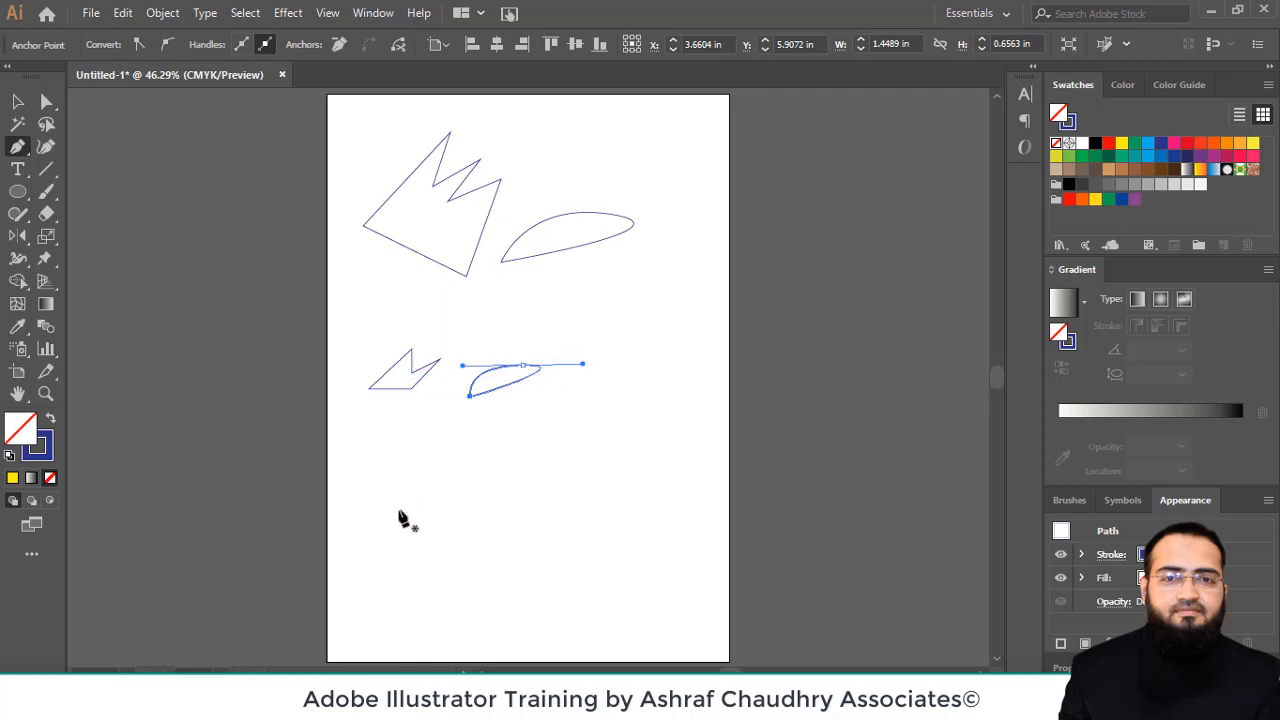
pyautogui.click(471, 398)
# Draw a closed fish-like shape near the page bottom with a curved upper edge, a notched straight tail and a flat base, then deselect it
pyautogui.click(388, 542)
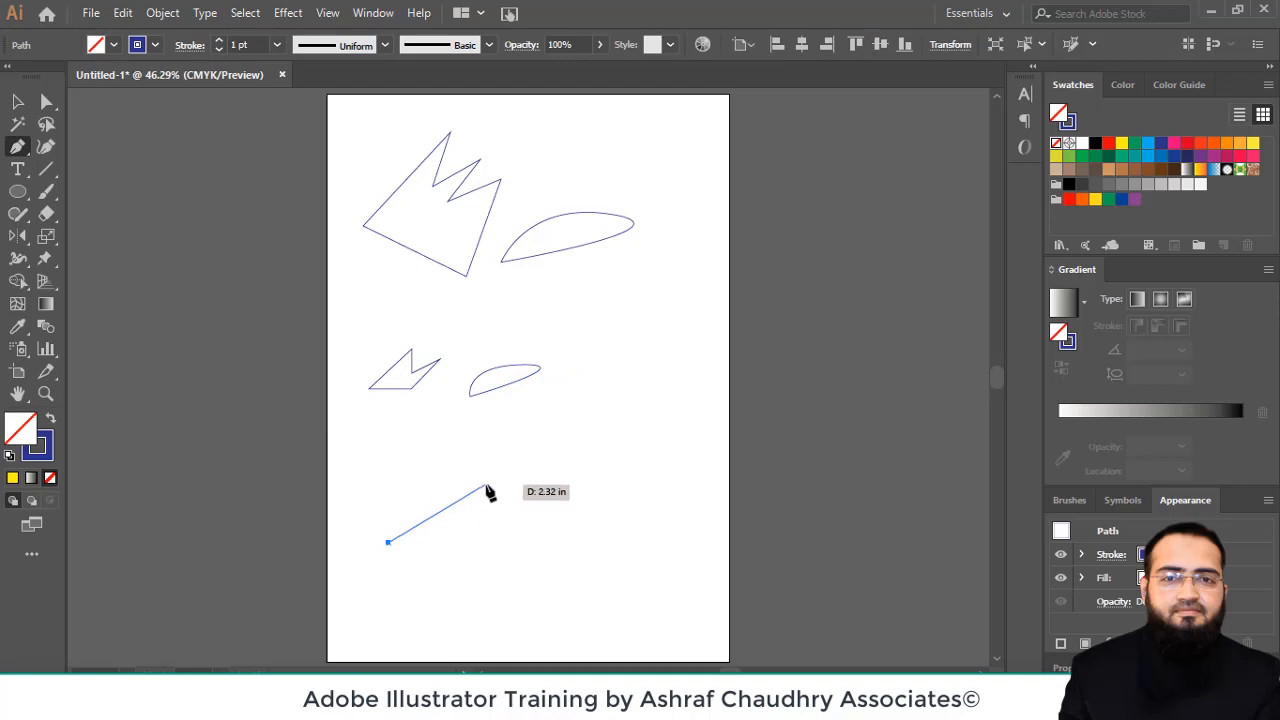
pyautogui.moveTo(489, 487); pyautogui.dragTo(580, 486)
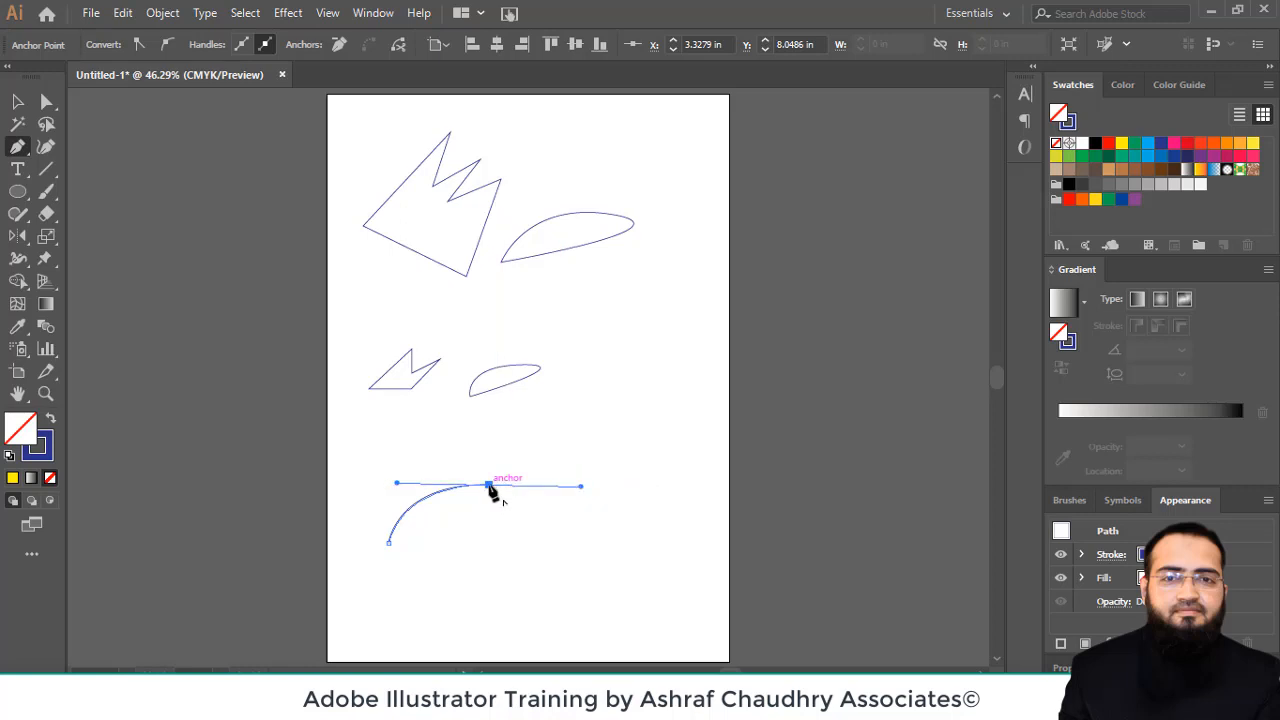
pyautogui.click(489, 486)
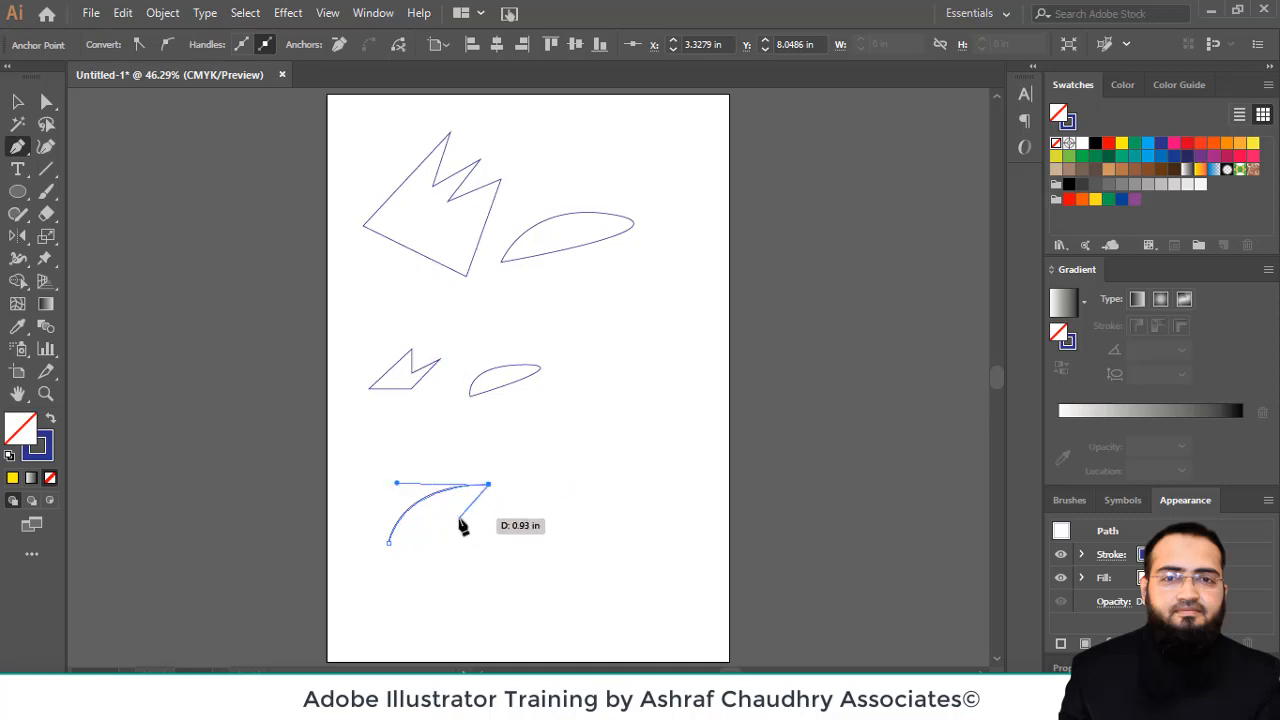
pyautogui.click(458, 517)
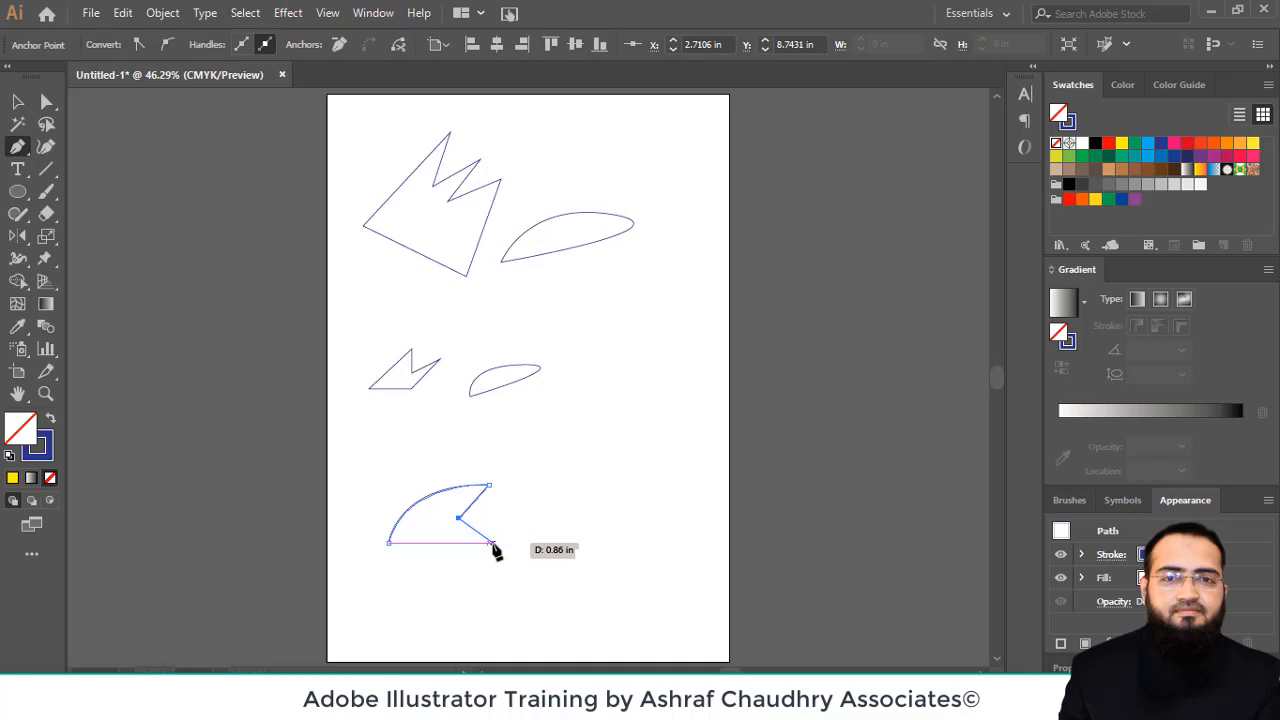
pyautogui.click(493, 544)
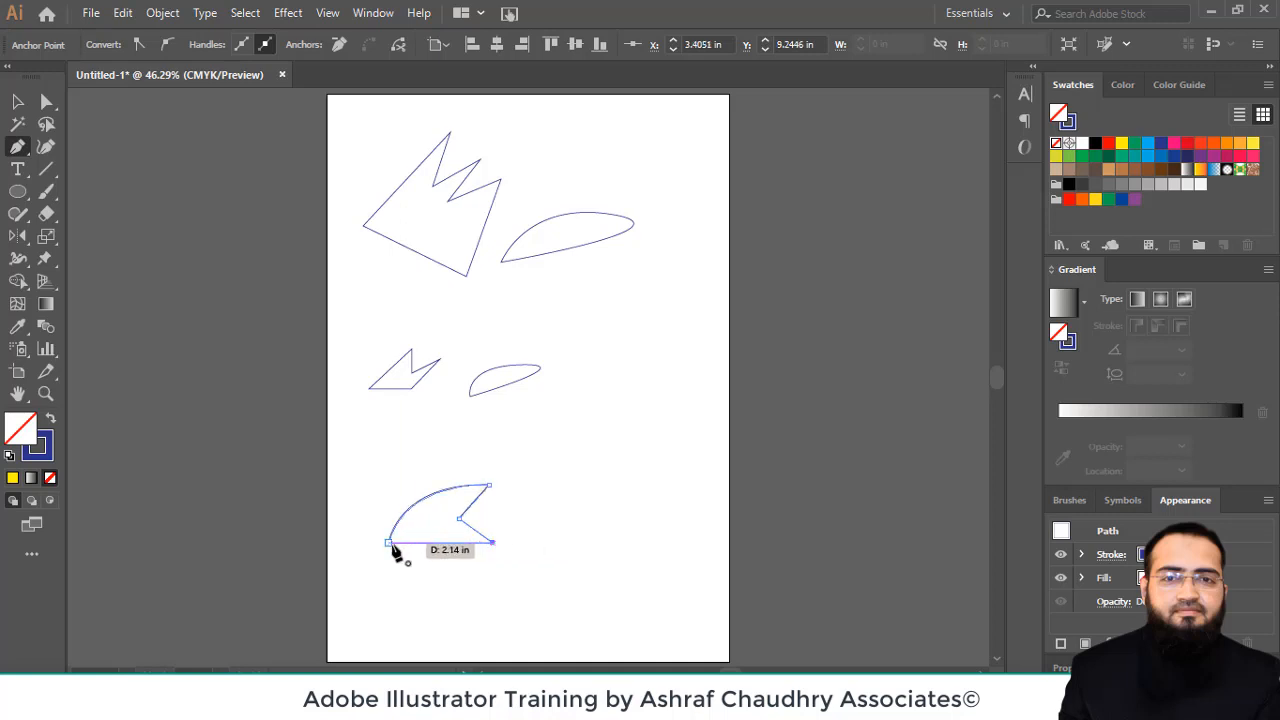
pyautogui.click(389, 544)
pyautogui.press('v')
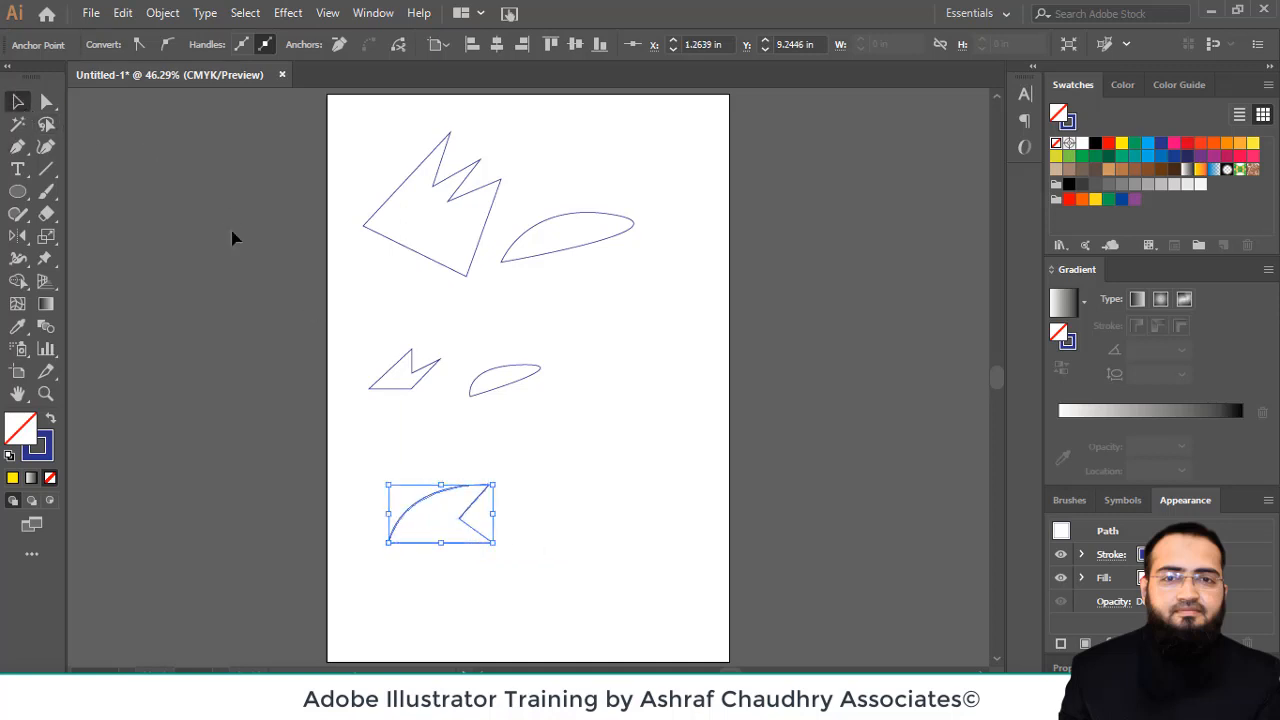
pyautogui.click(390, 577)
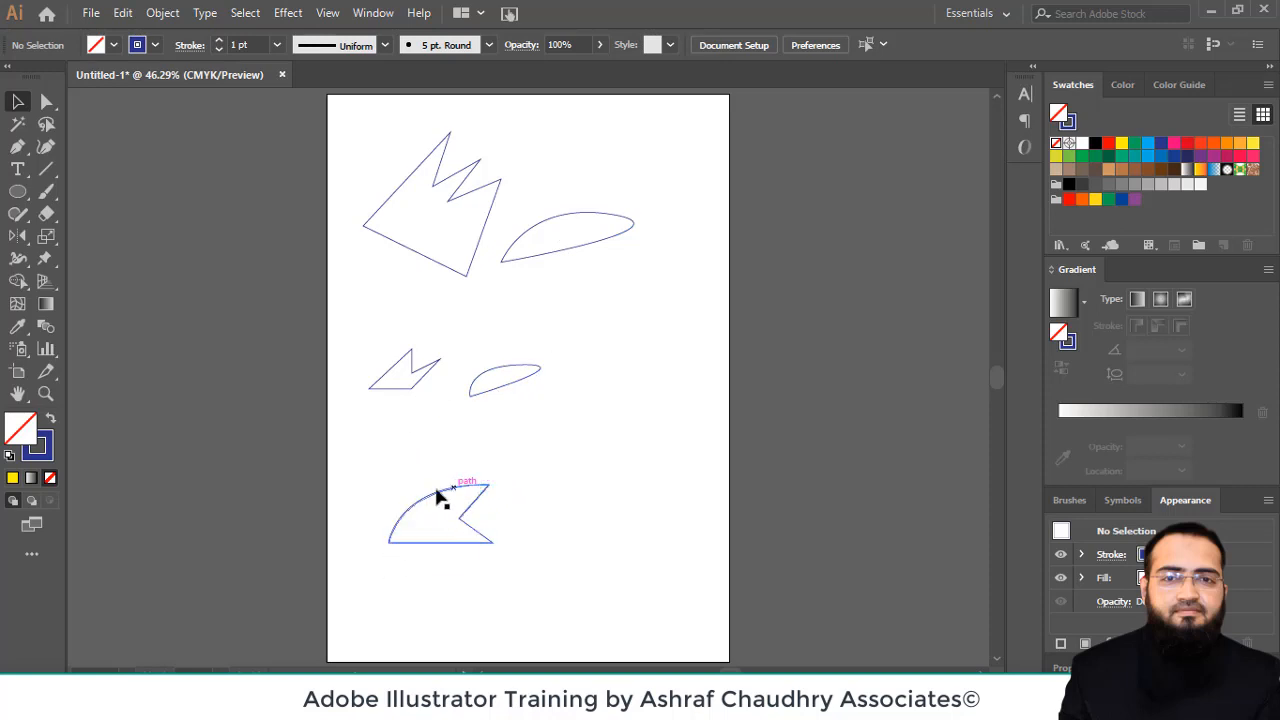
# Select all the drawn shapes on the artboard and delete them
pyautogui.moveTo(437, 497); pyautogui.dragTo(471, 491)
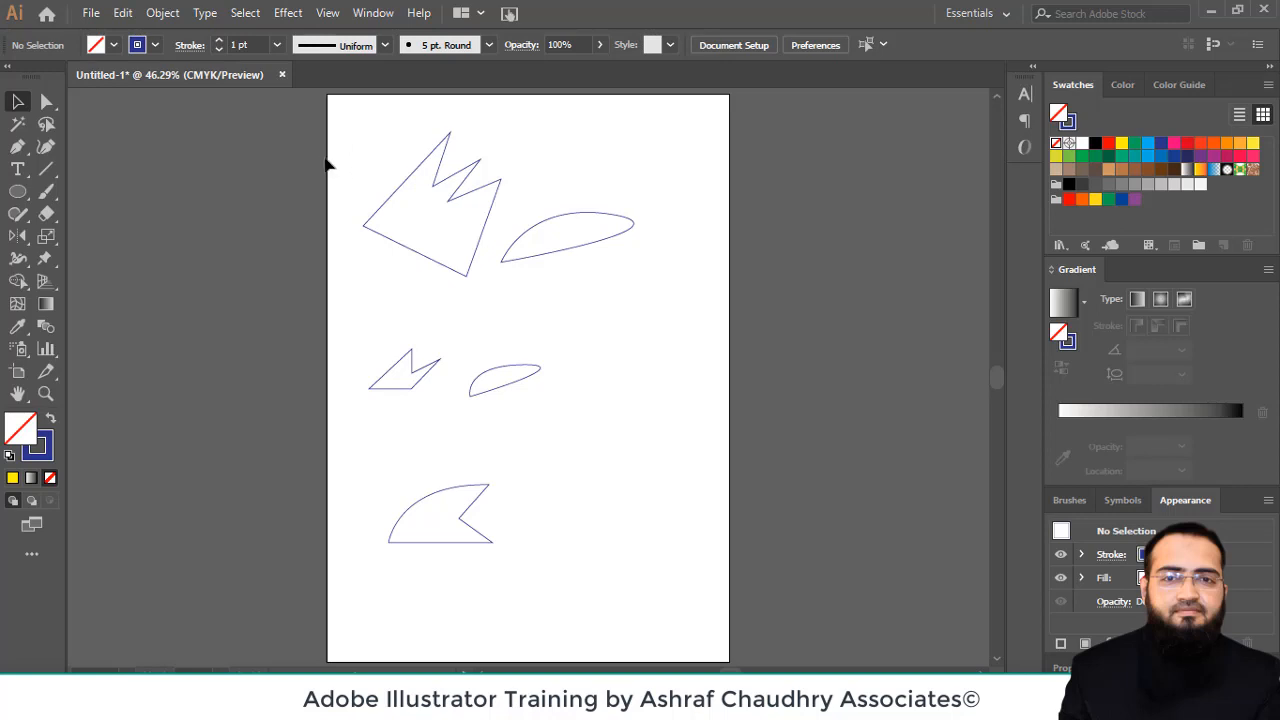
pyautogui.moveTo(320, 142); pyautogui.dragTo(647, 611)
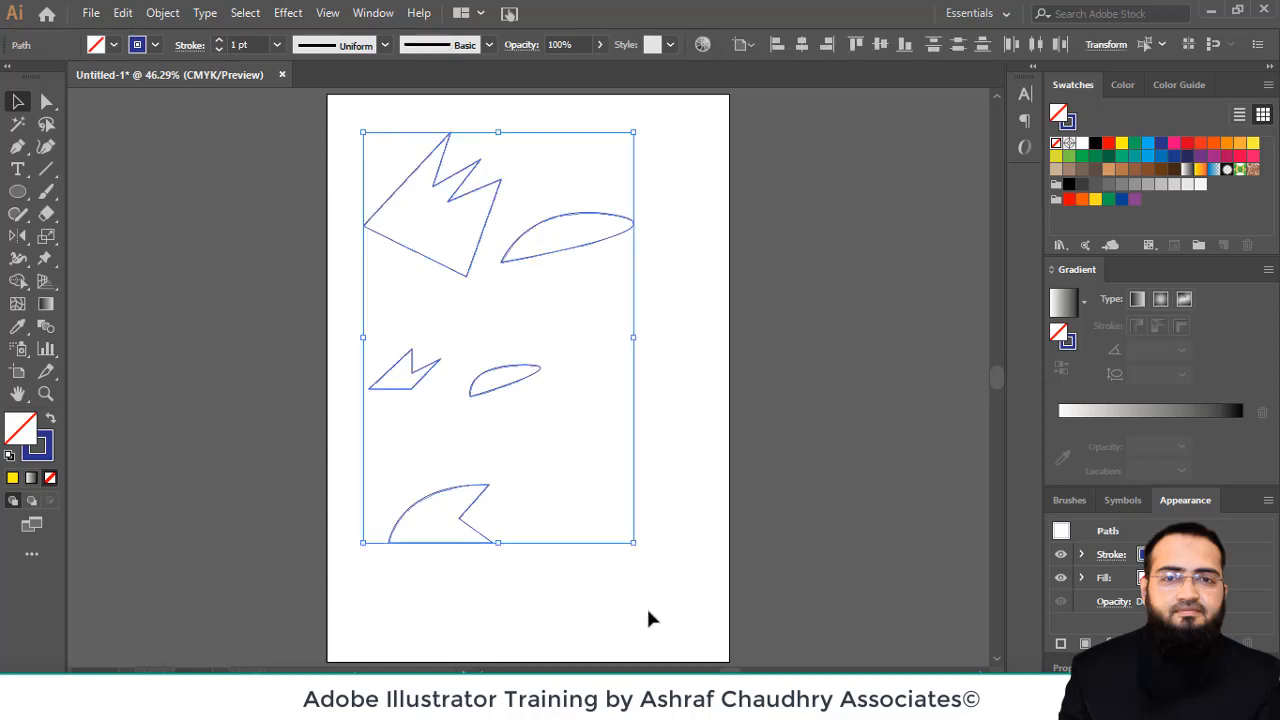
pyautogui.press('Delete')
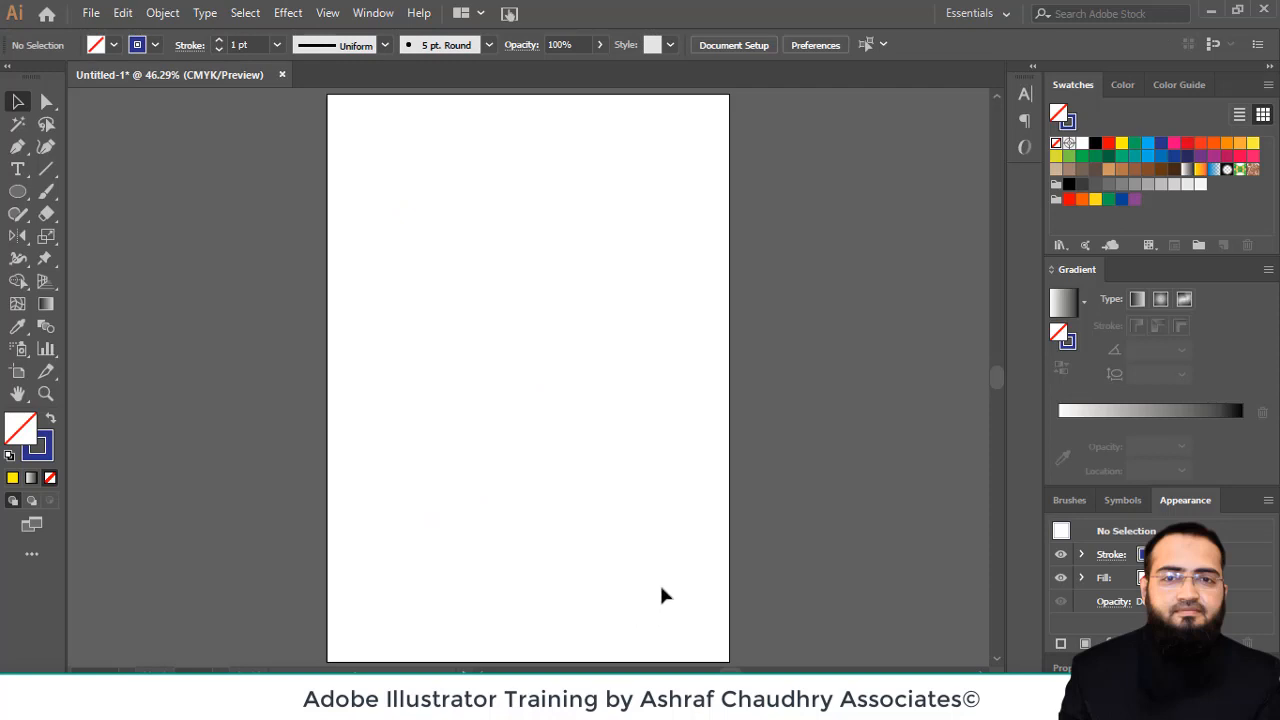
# Draw an open straight-segment path for the left half of a tree, with two tiers and a trunk base ending directly below the top point
pyautogui.click(17, 147)
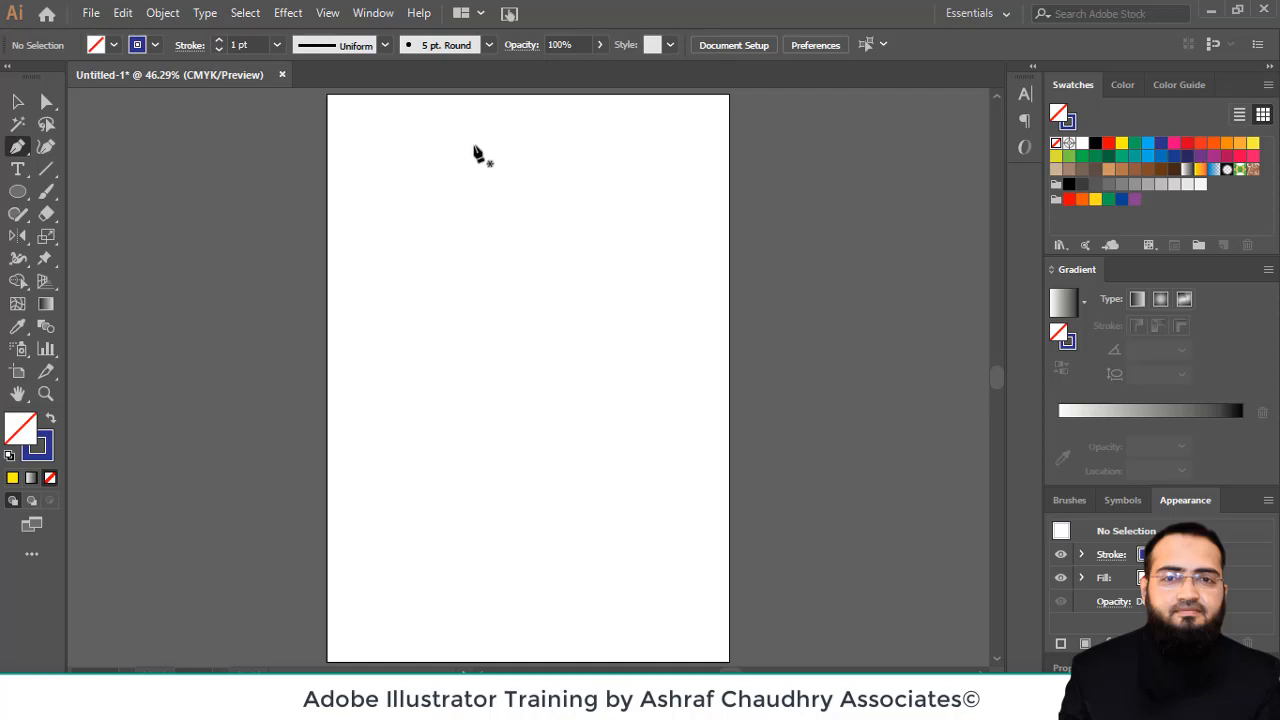
pyautogui.click(474, 146)
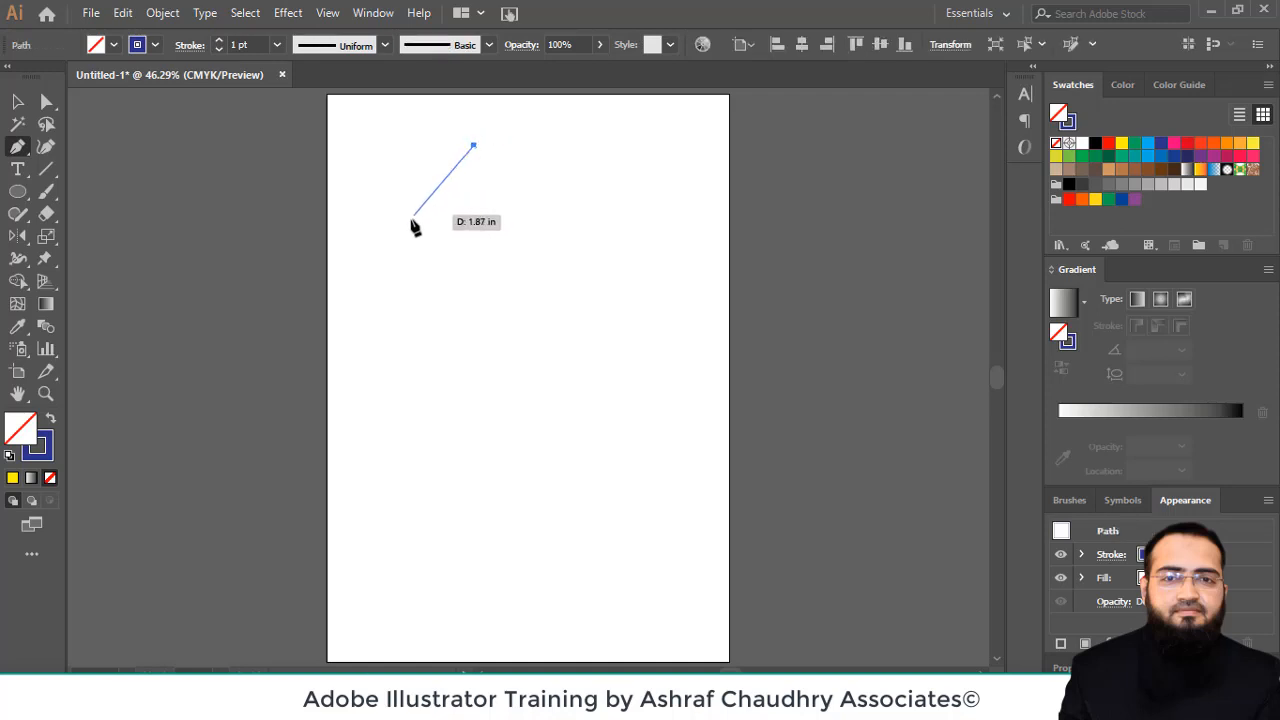
pyautogui.click(394, 241)
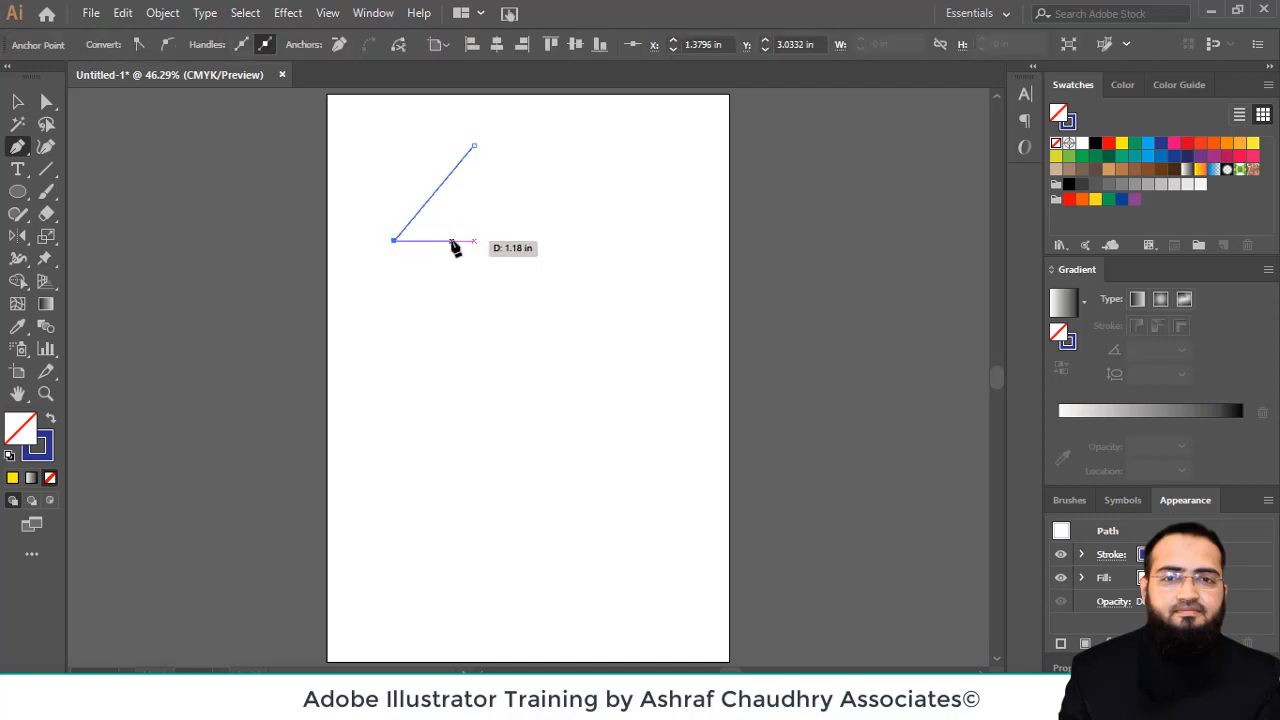
pyautogui.click(451, 241)
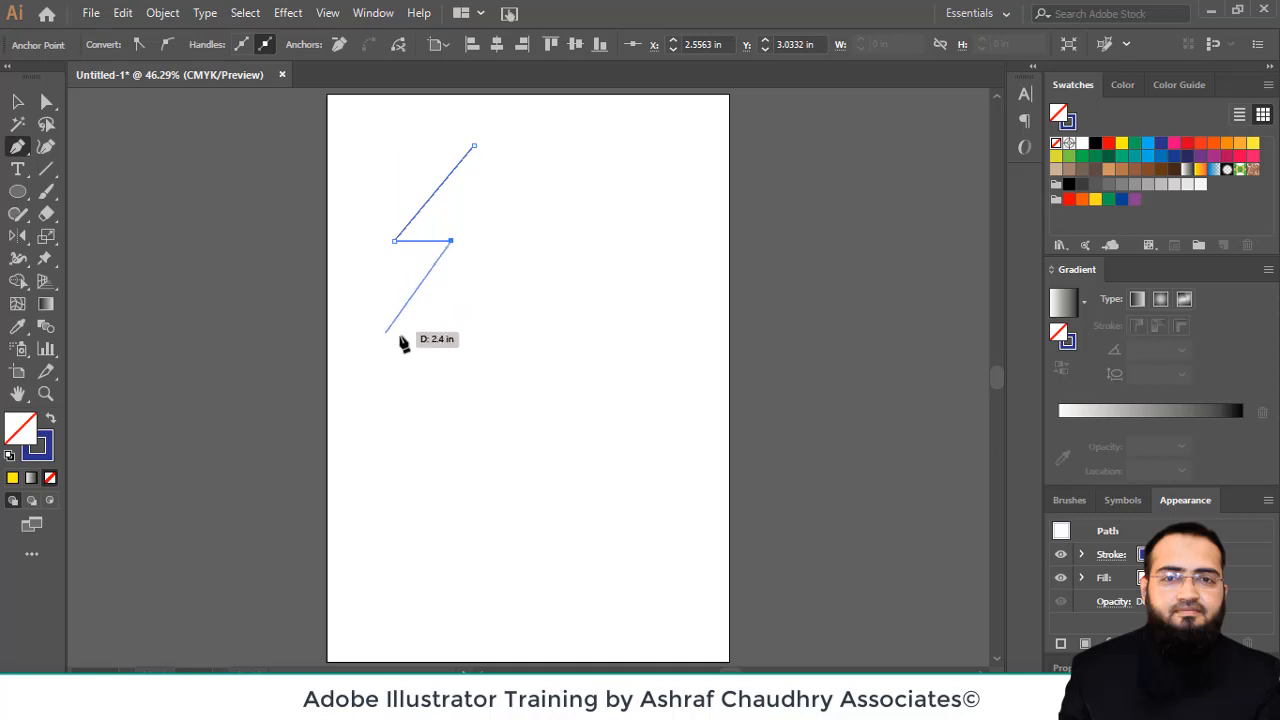
pyautogui.click(394, 336)
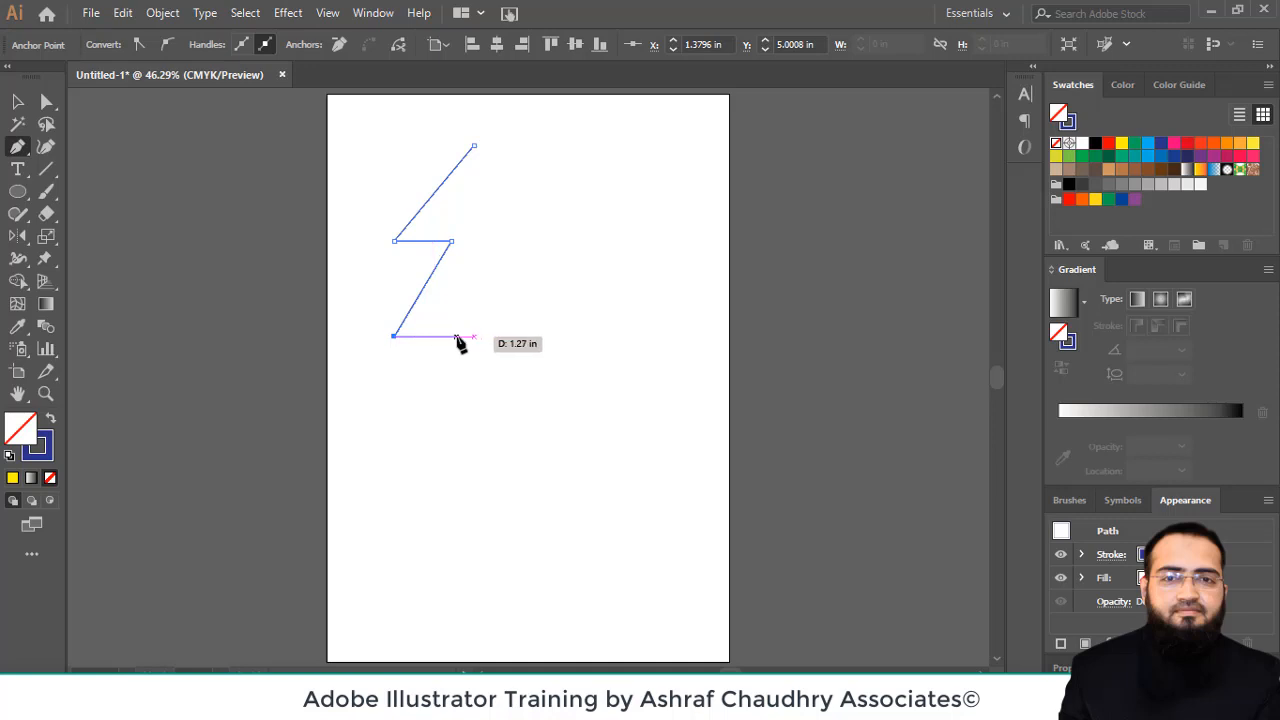
pyautogui.click(448, 337)
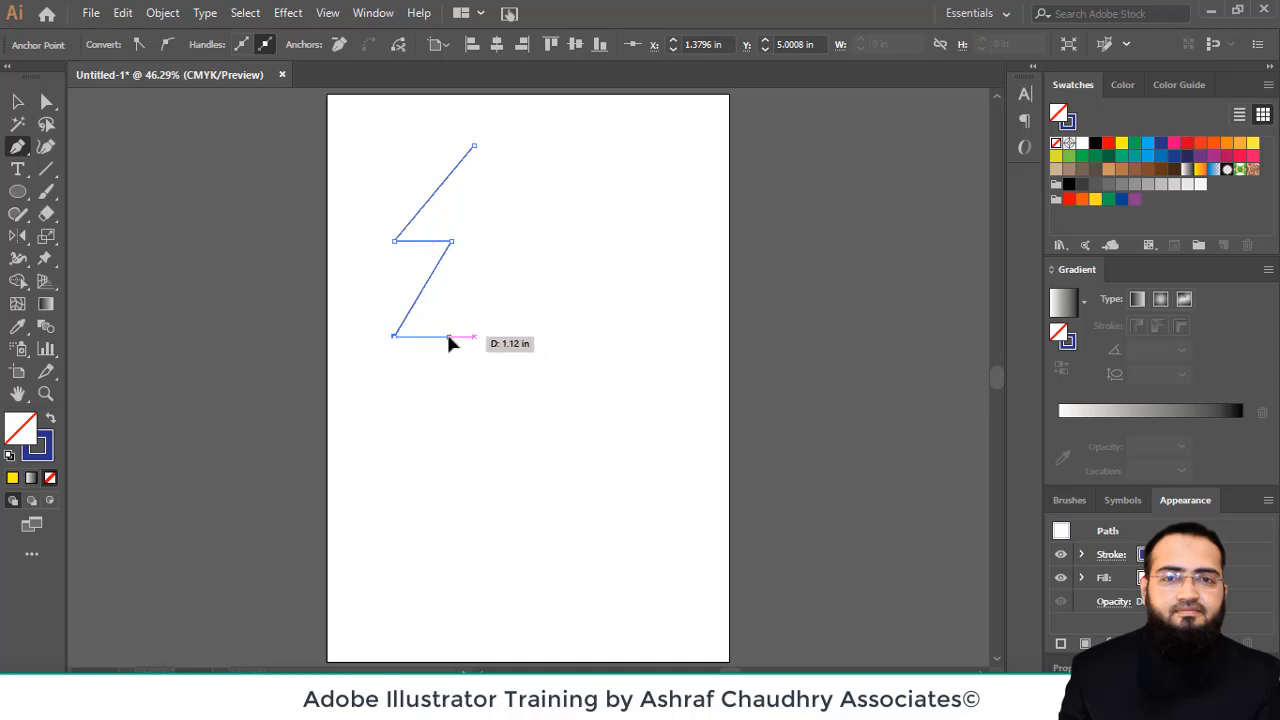
pyautogui.click(448, 449)
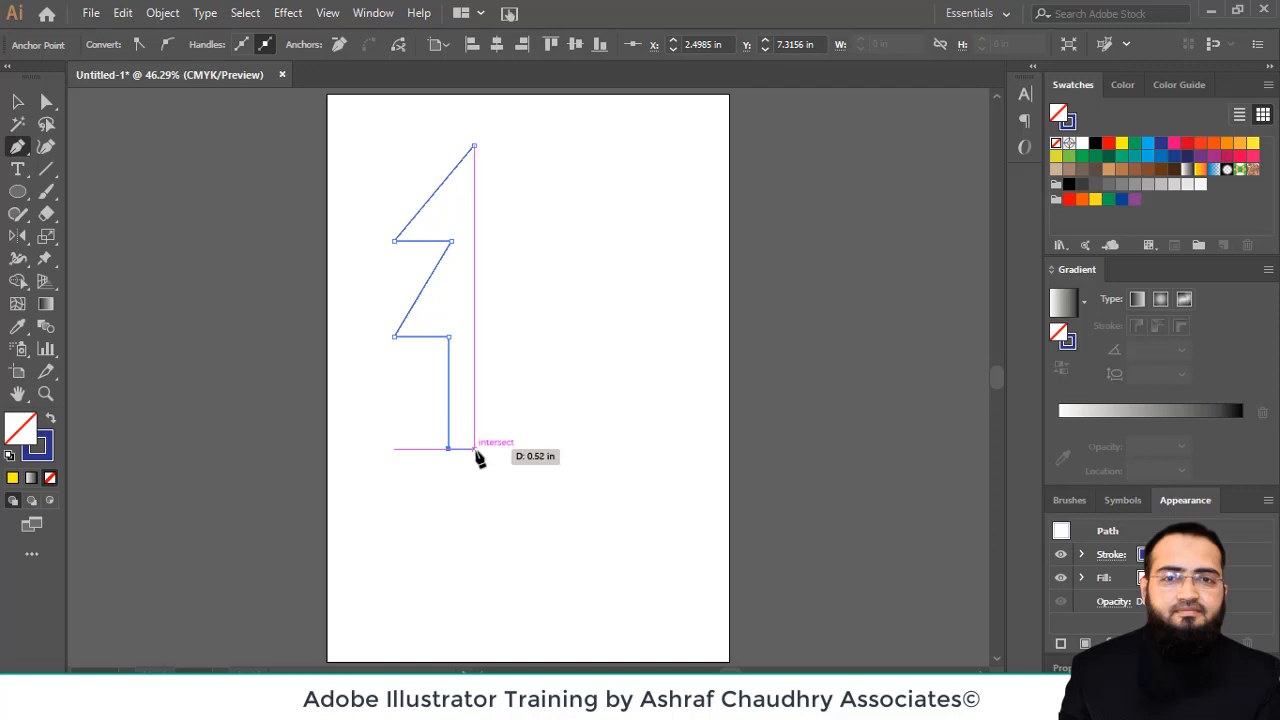
pyautogui.click(475, 449)
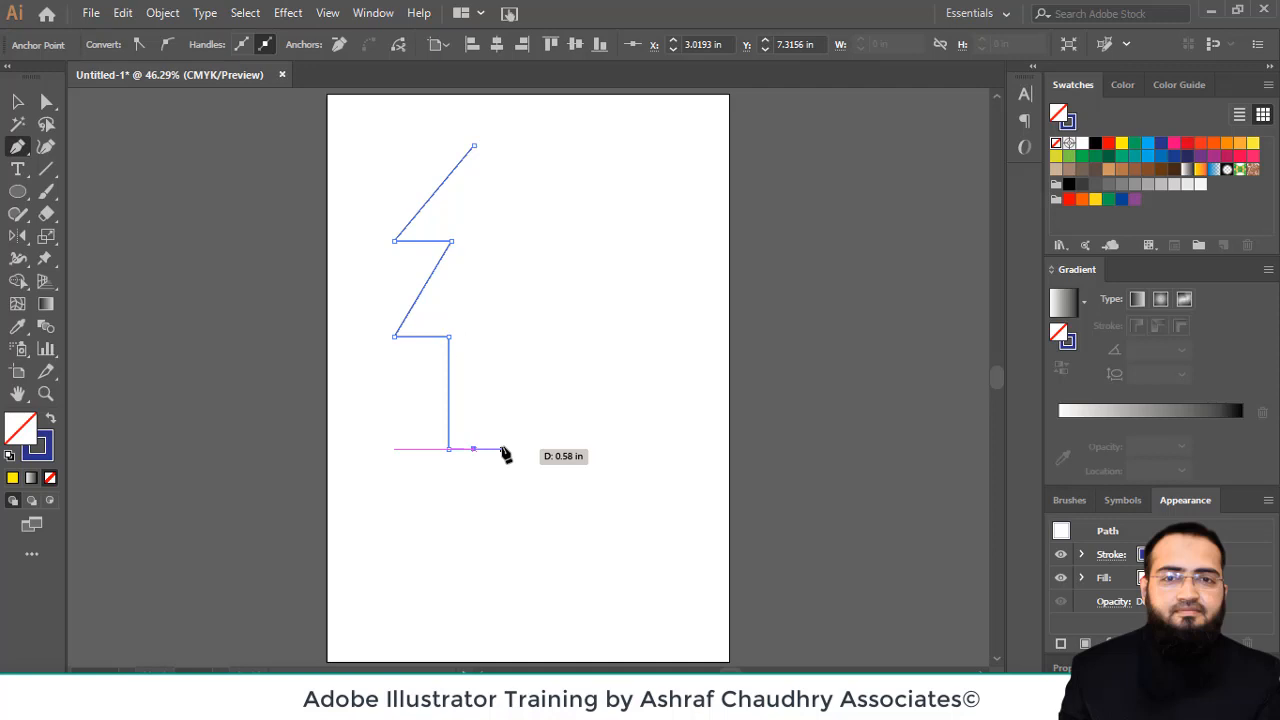
pyautogui.click(474, 448)
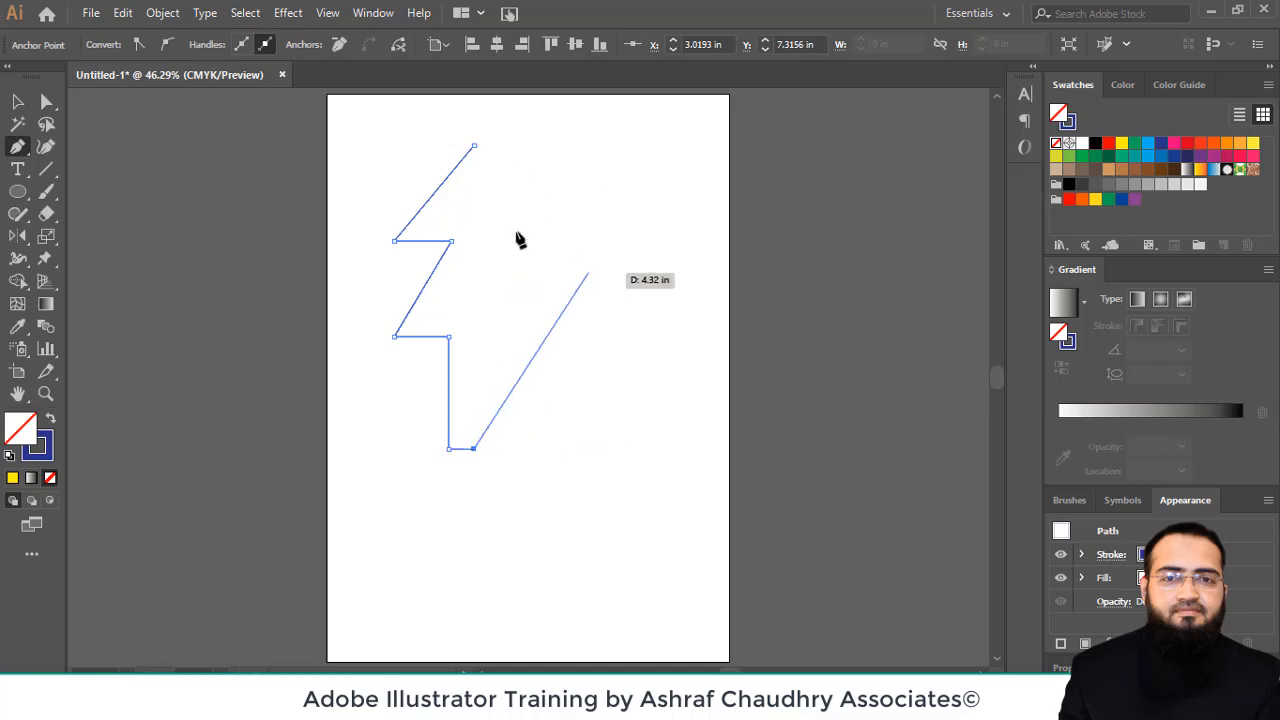
pyautogui.click(17, 101)
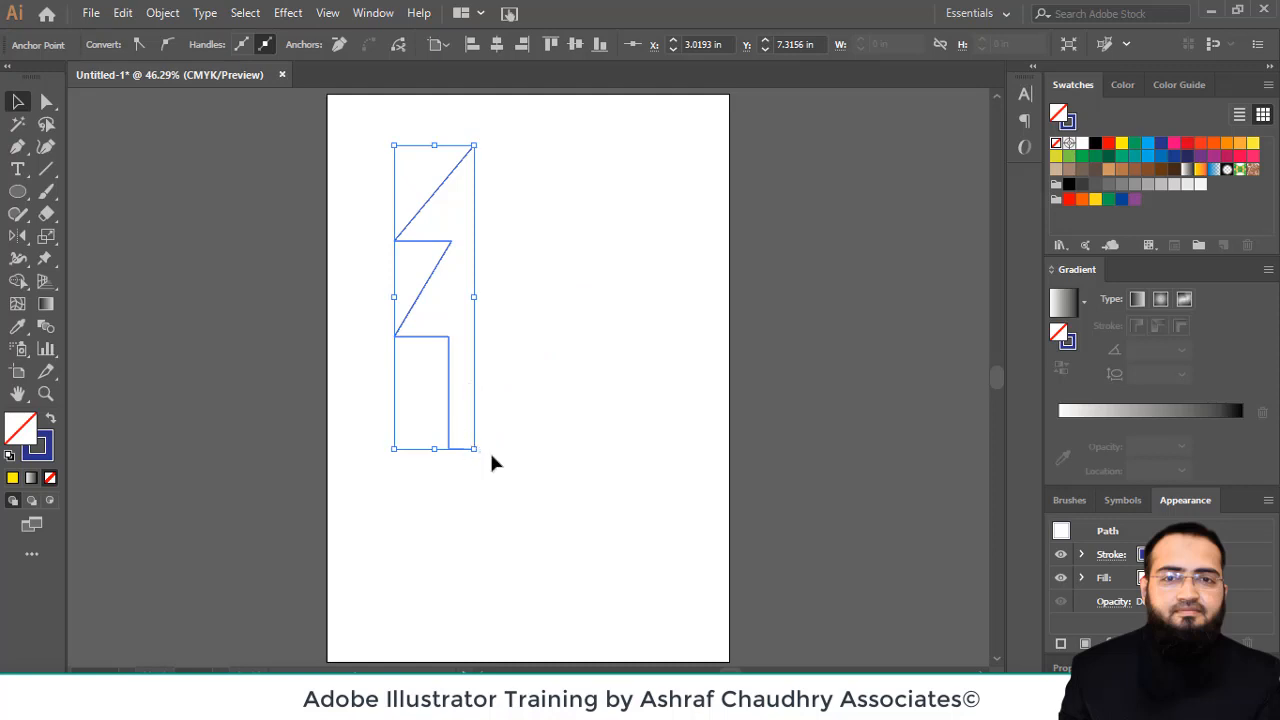
pyautogui.click(518, 340)
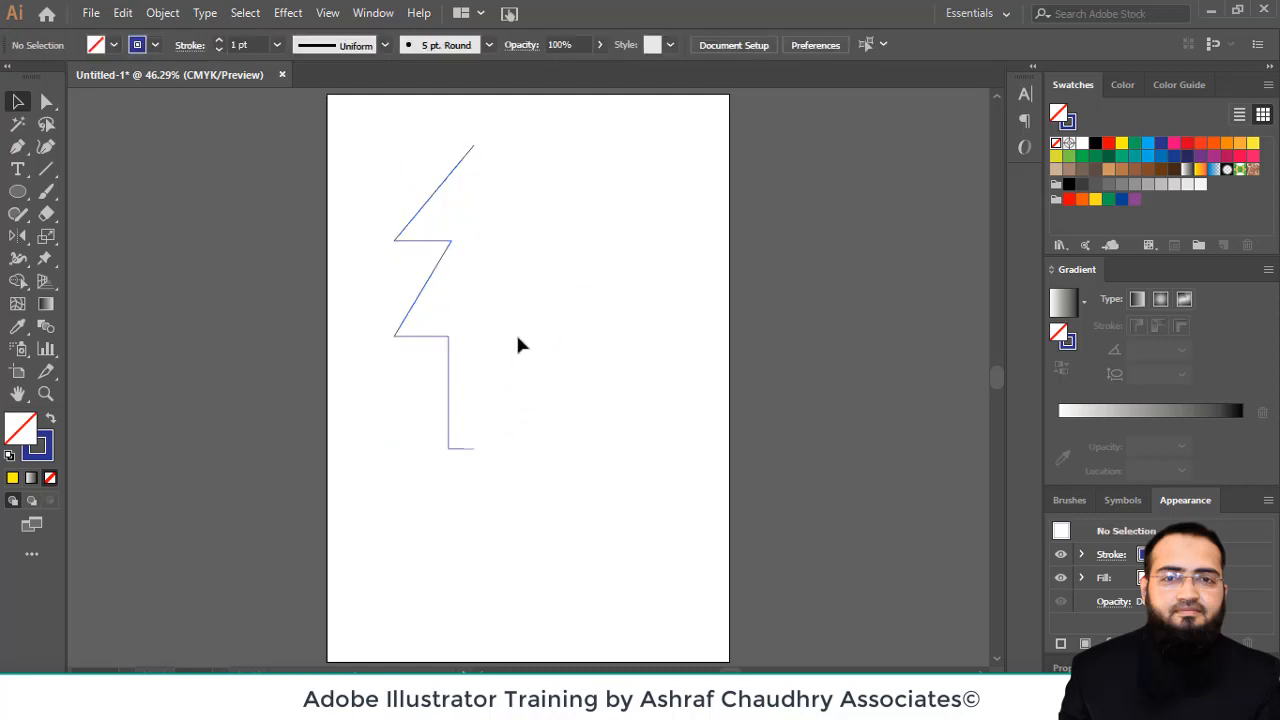
pyautogui.click(465, 158)
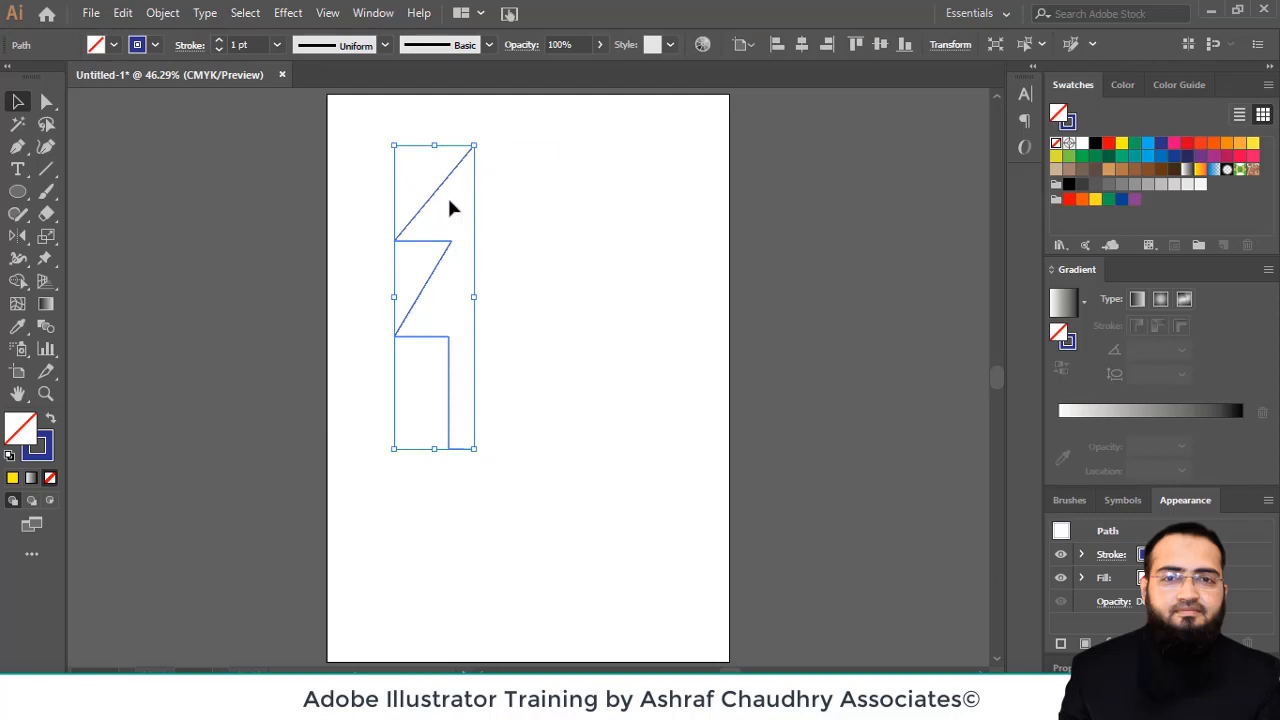
pyautogui.click(559, 272)
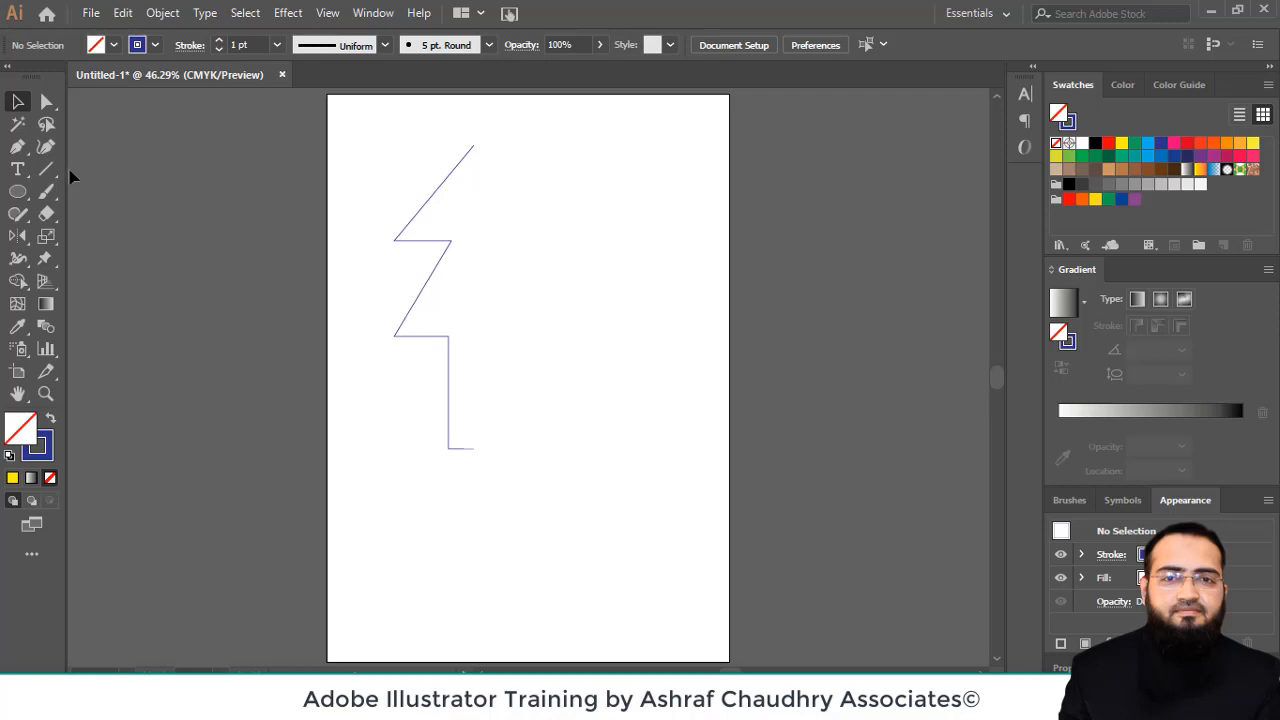
pyautogui.moveTo(376, 141); pyautogui.dragTo(530, 516)
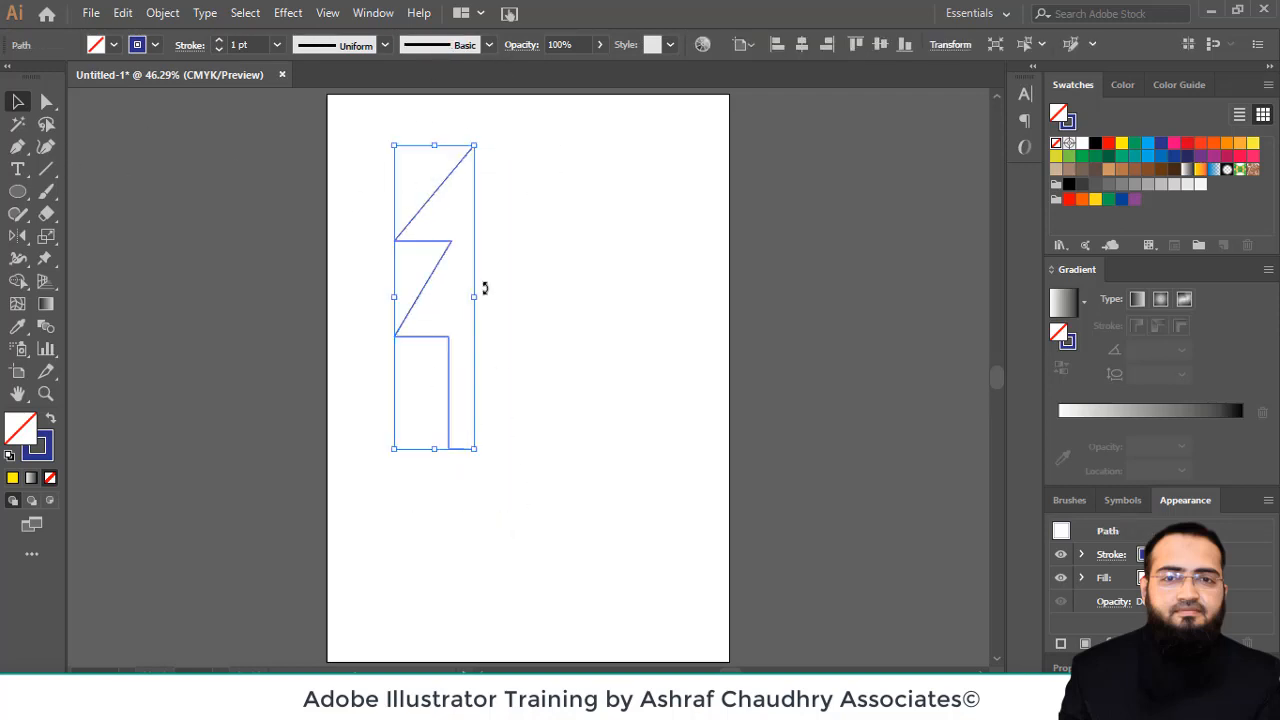
pyautogui.click(503, 183)
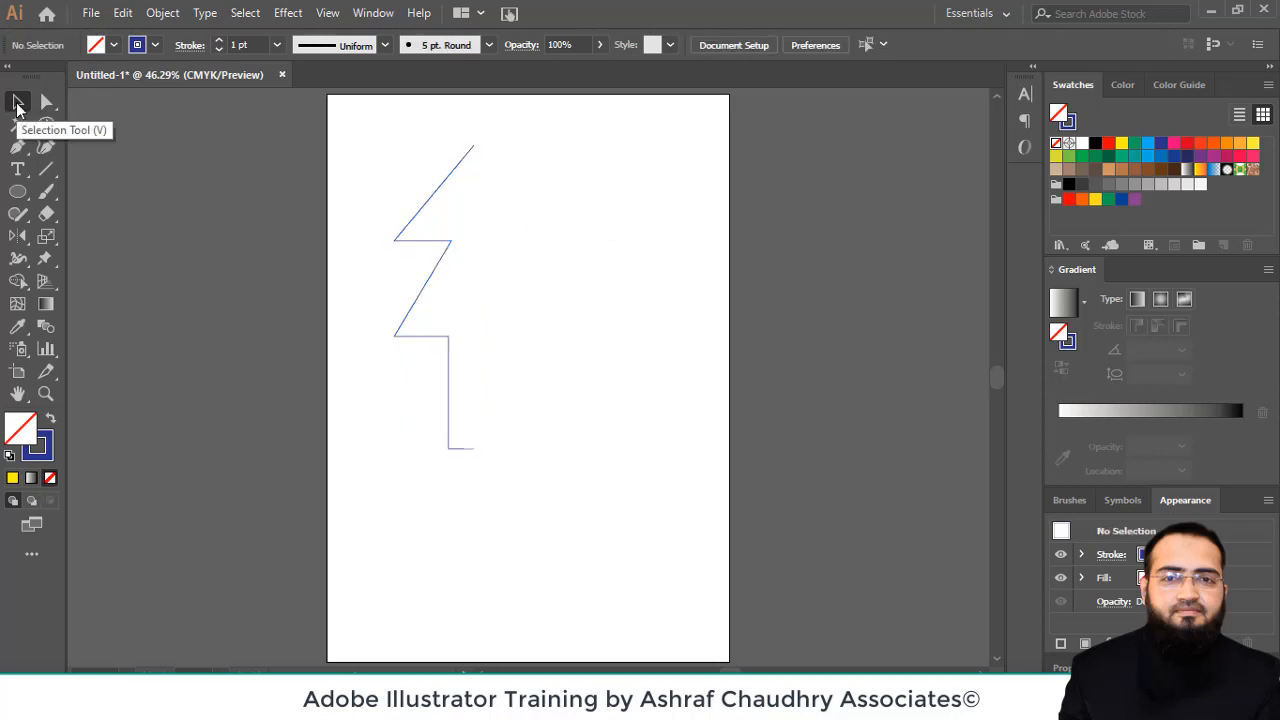
pyautogui.moveTo(382, 122); pyautogui.dragTo(593, 544)
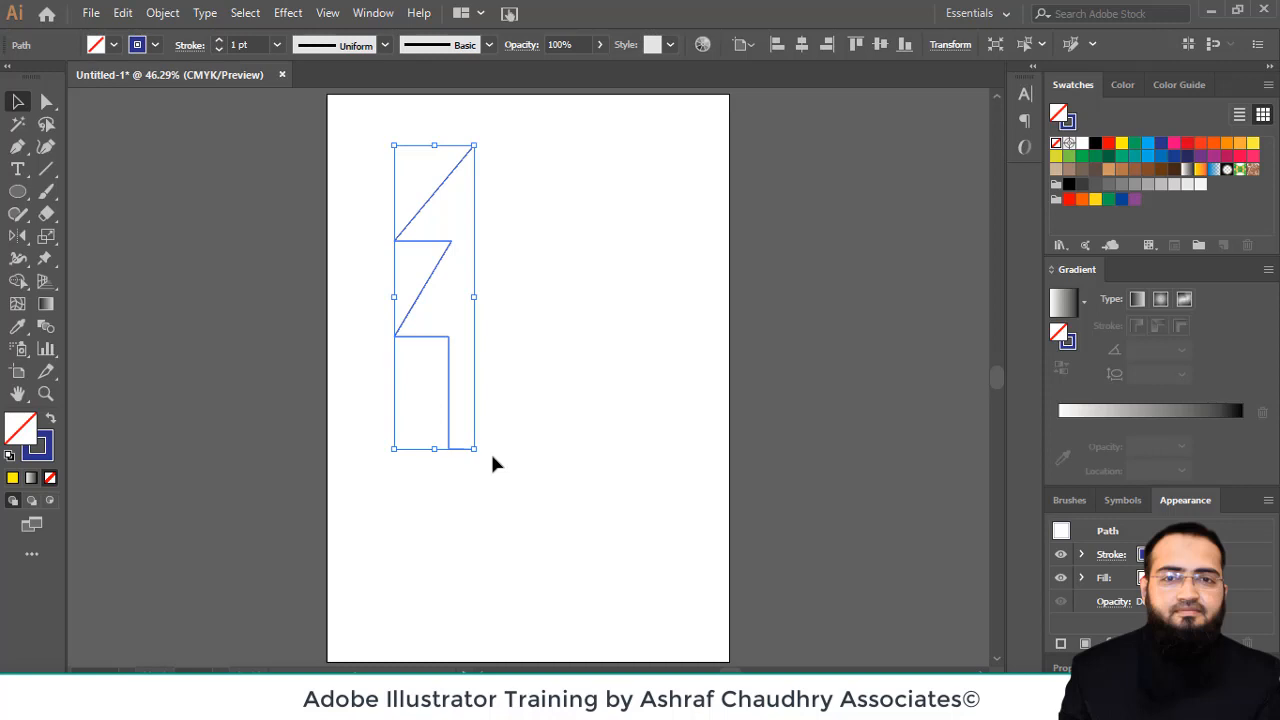
pyautogui.click(787, 172)
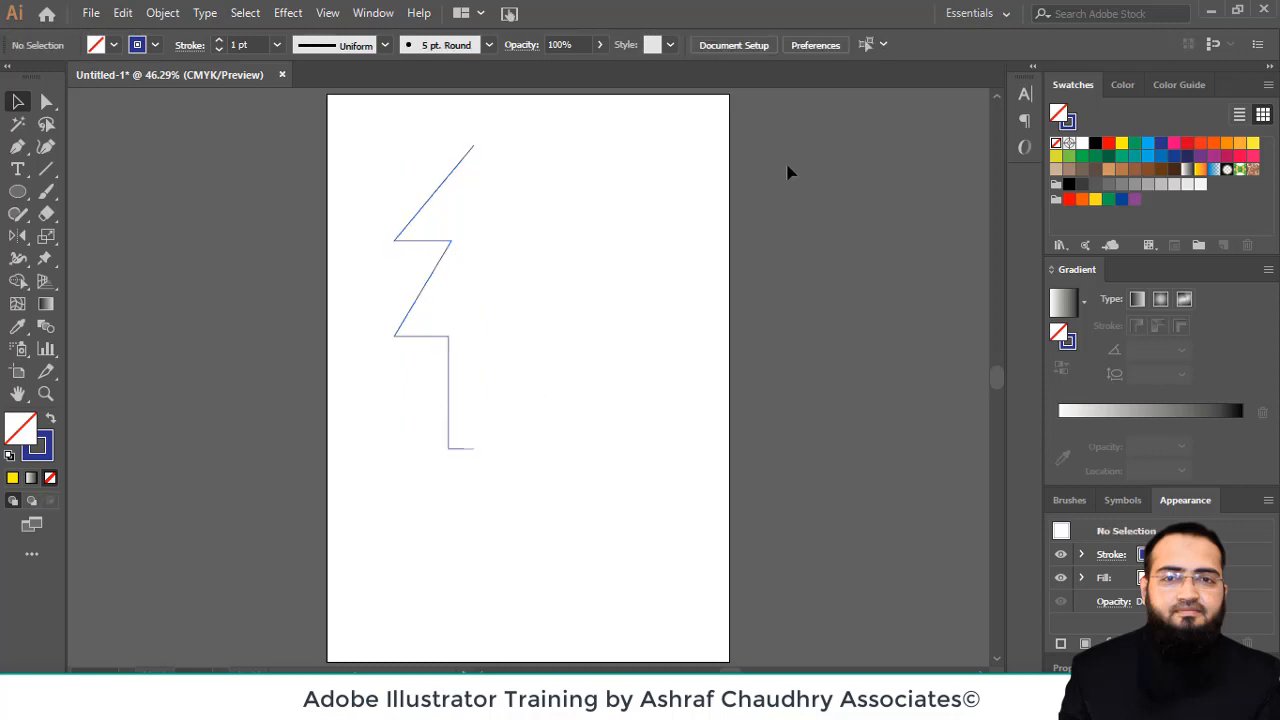
# Reflect a copy of the half-tree path across a vertical axis through its lower endpoint, then deselect it
pyautogui.moveTo(390, 135); pyautogui.dragTo(509, 462)
pyautogui.press('o')
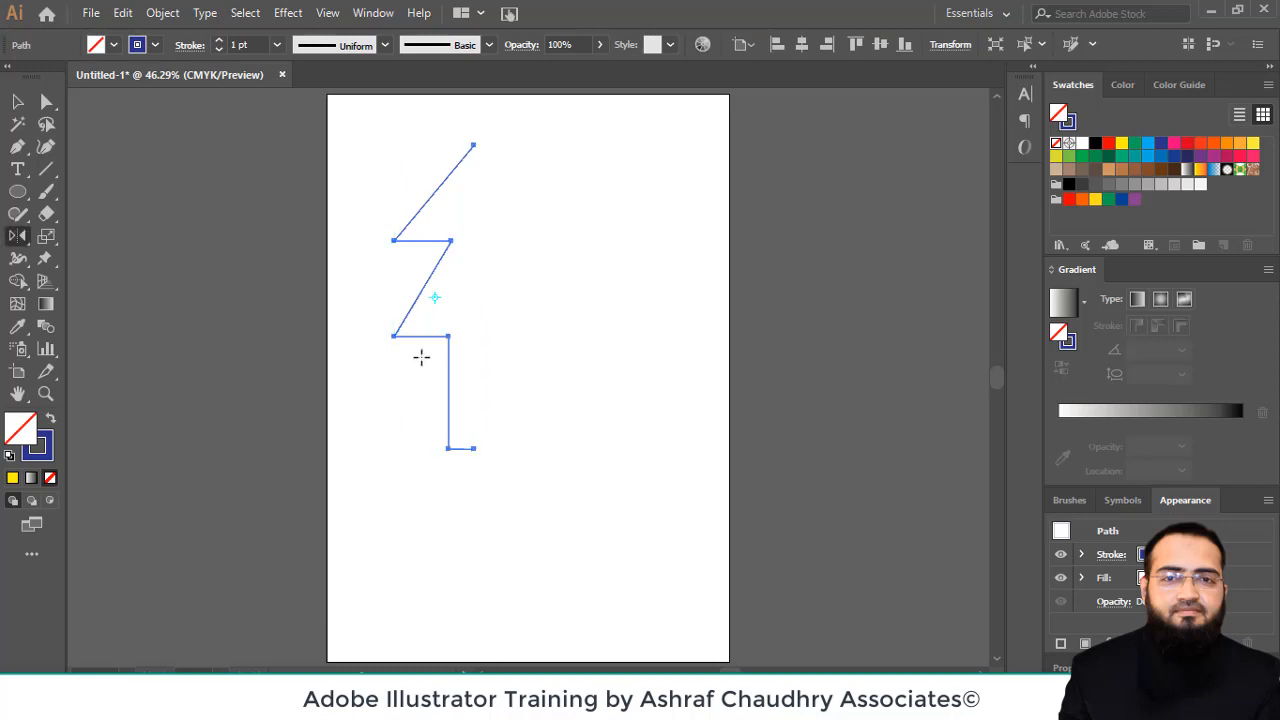
pyautogui.keyDown('alt'); pyautogui.click(474, 449); pyautogui.keyUp('alt')
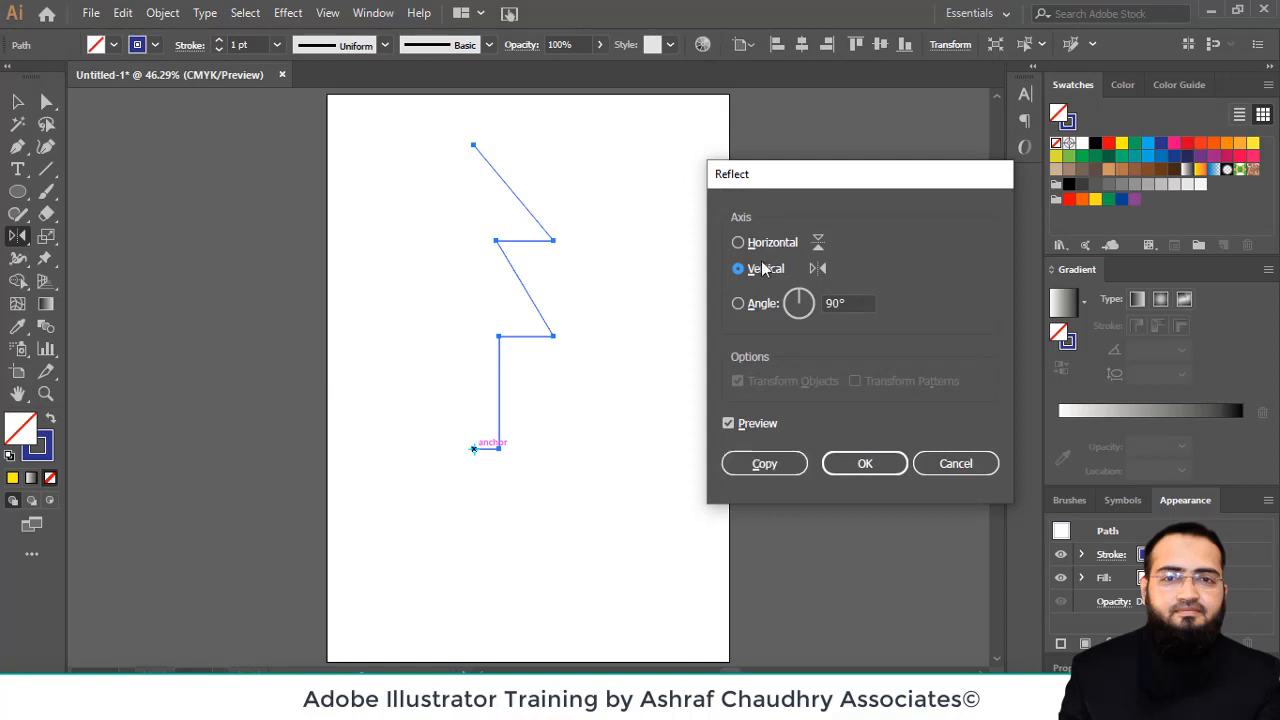
pyautogui.click(764, 465)
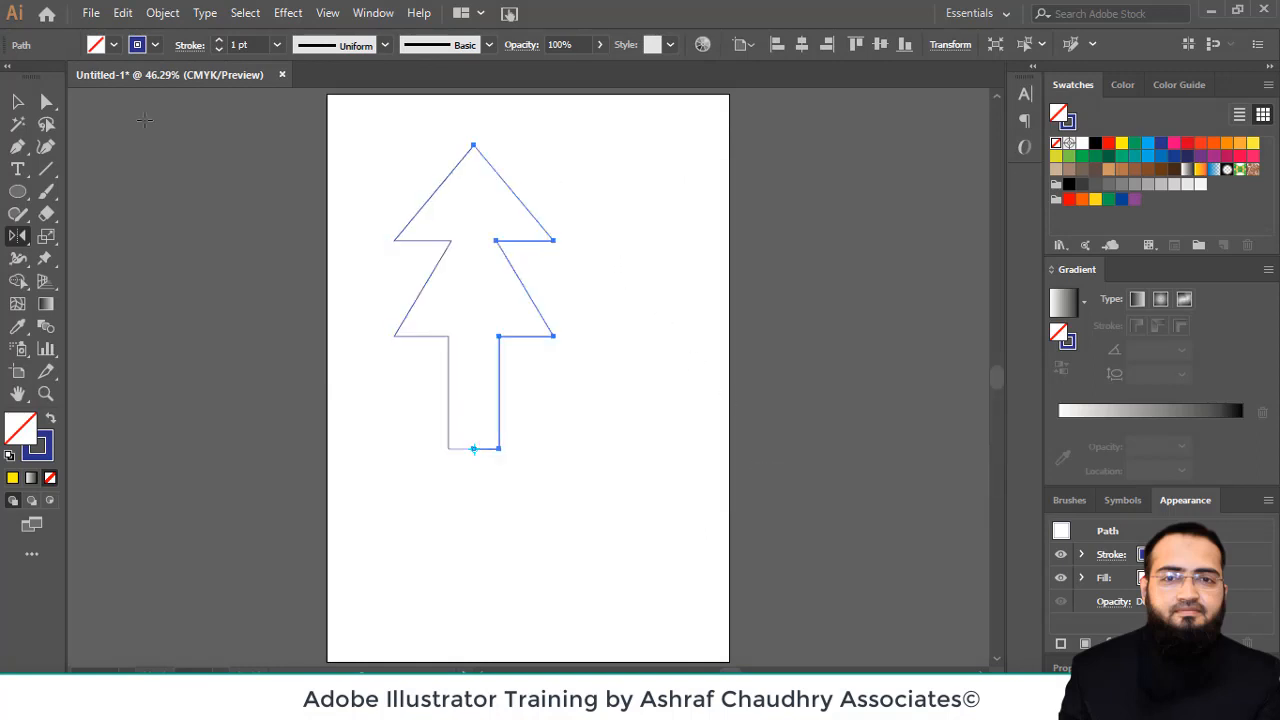
pyautogui.click(17, 101)
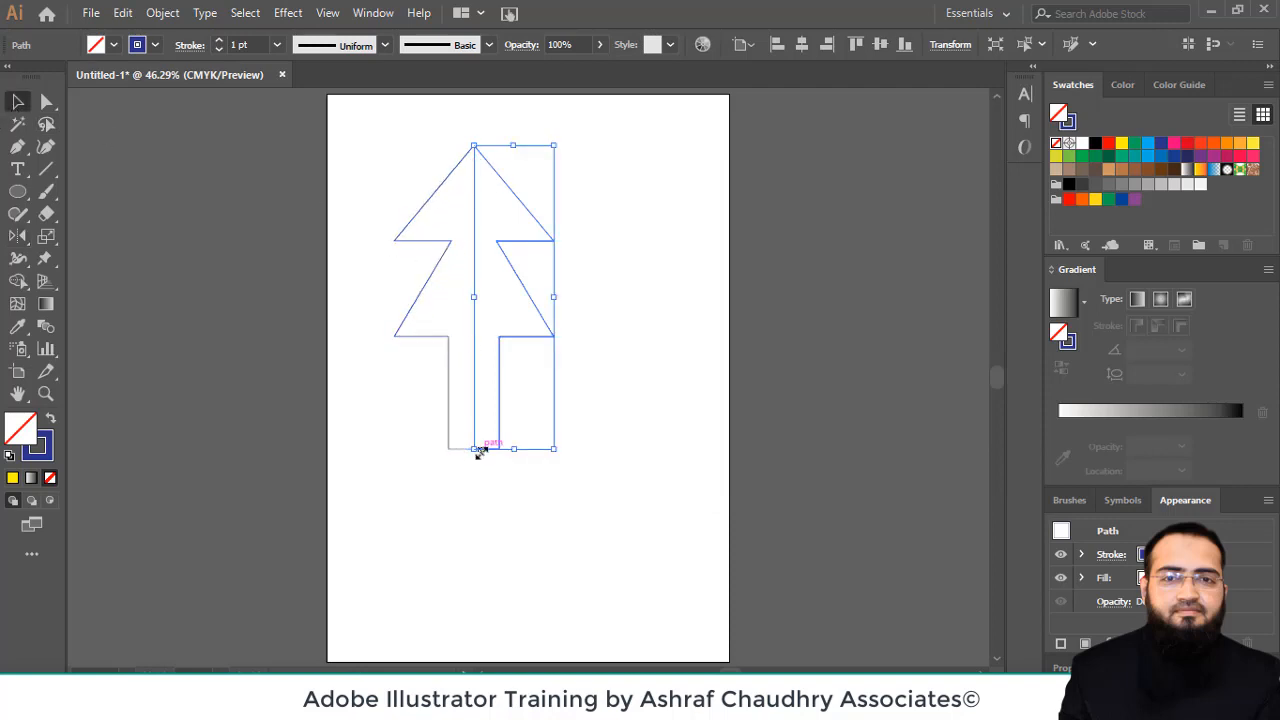
pyautogui.click(615, 252)
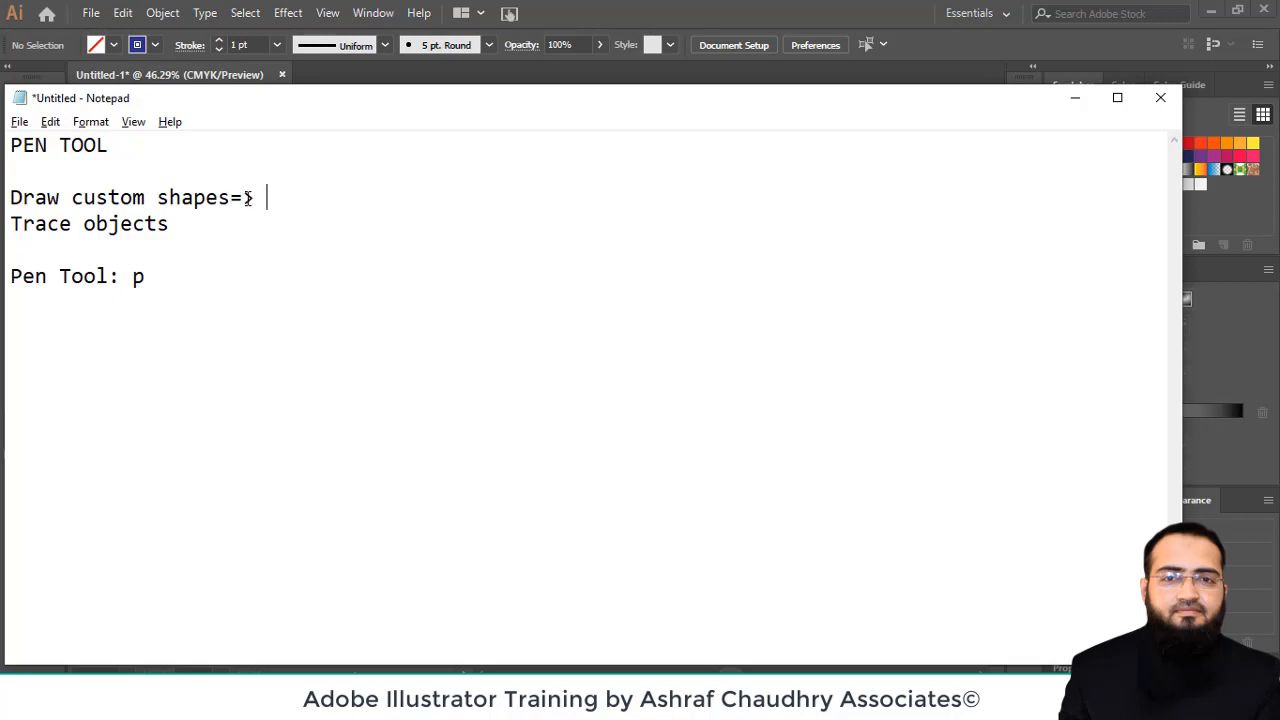
# In Notepad, add "symmetrical shapes, asymmetrical shapes" after "Draw custom shapes=>", then return to Illustrator
pyautogui.write('symmetric')
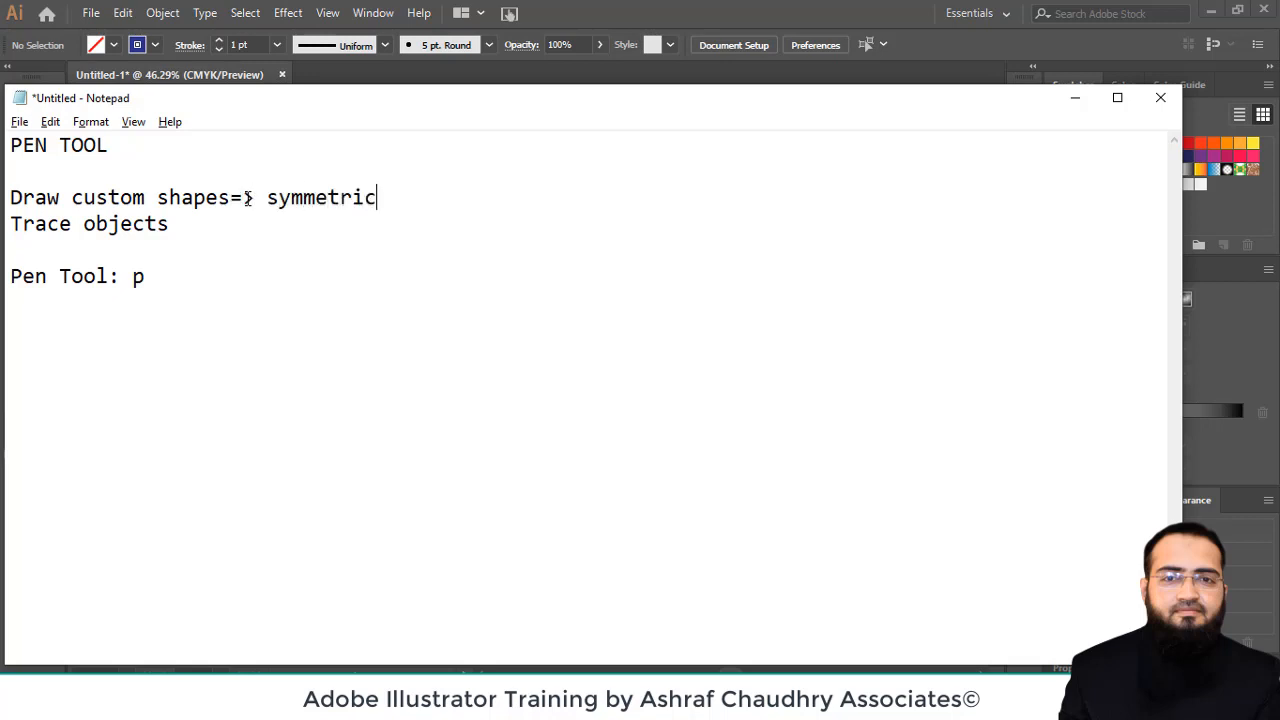
pyautogui.write('al shapes')
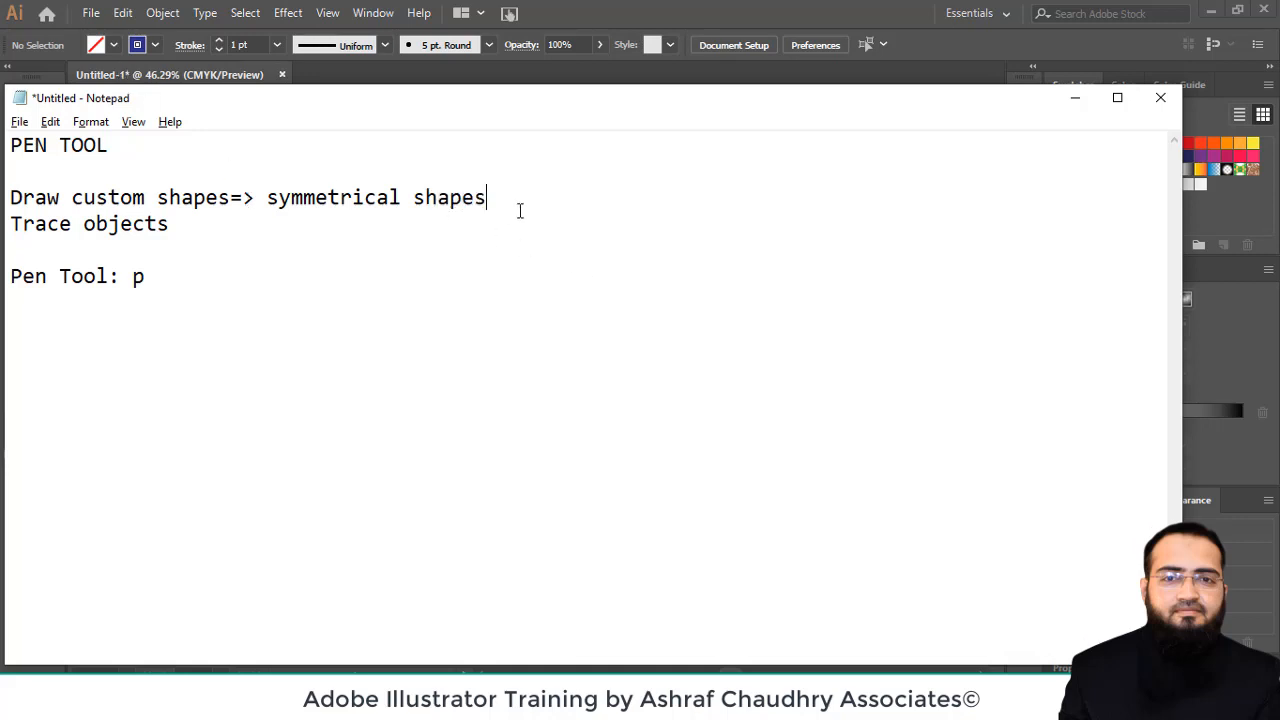
pyautogui.write(', asymmetrica')
pyautogui.write('l shape')
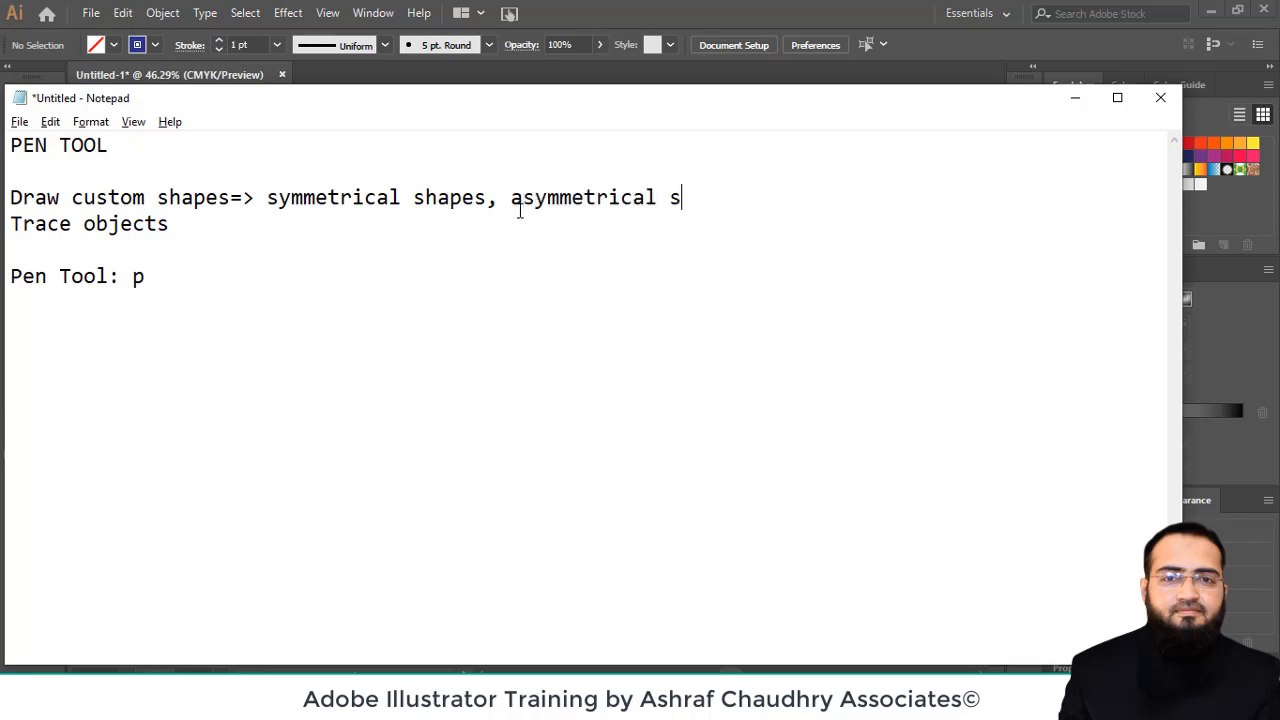
pyautogui.write('s')
pyautogui.hotkey('alt', 'Tab')
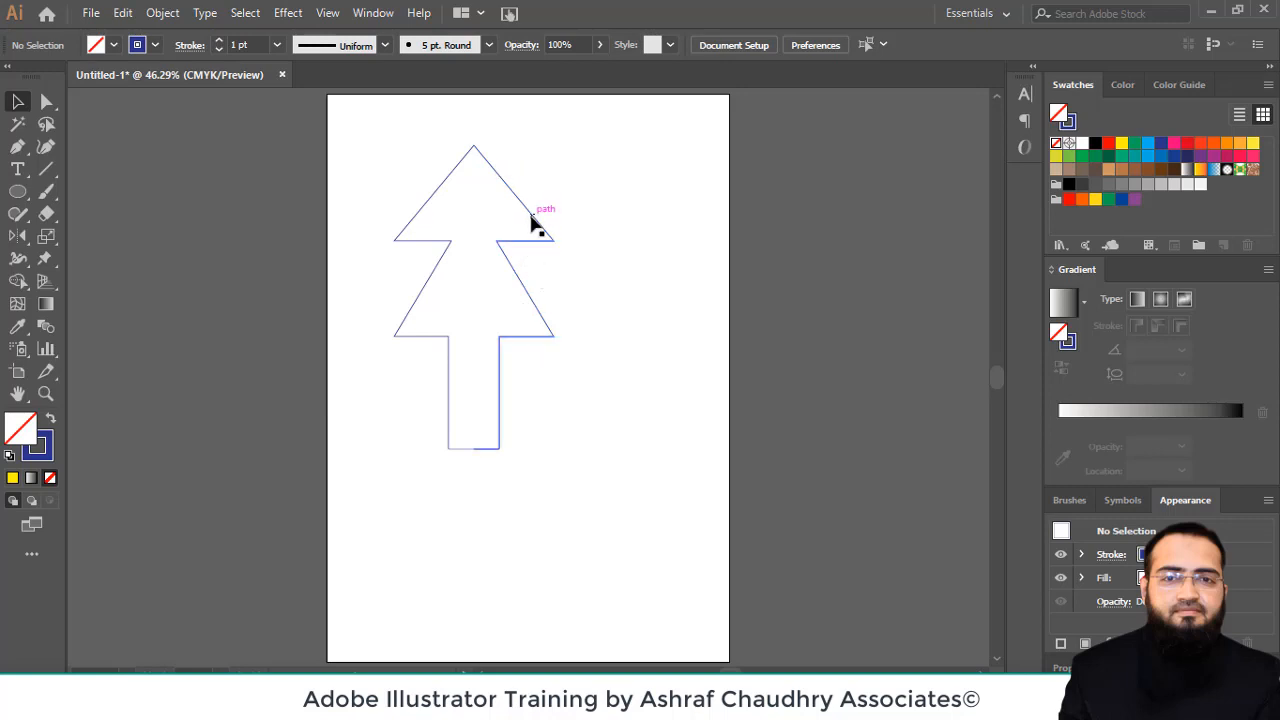
# Move the two tree halves apart horizontally, then undo both moves and deselect
pyautogui.moveTo(531, 220); pyautogui.dragTo(555, 218)
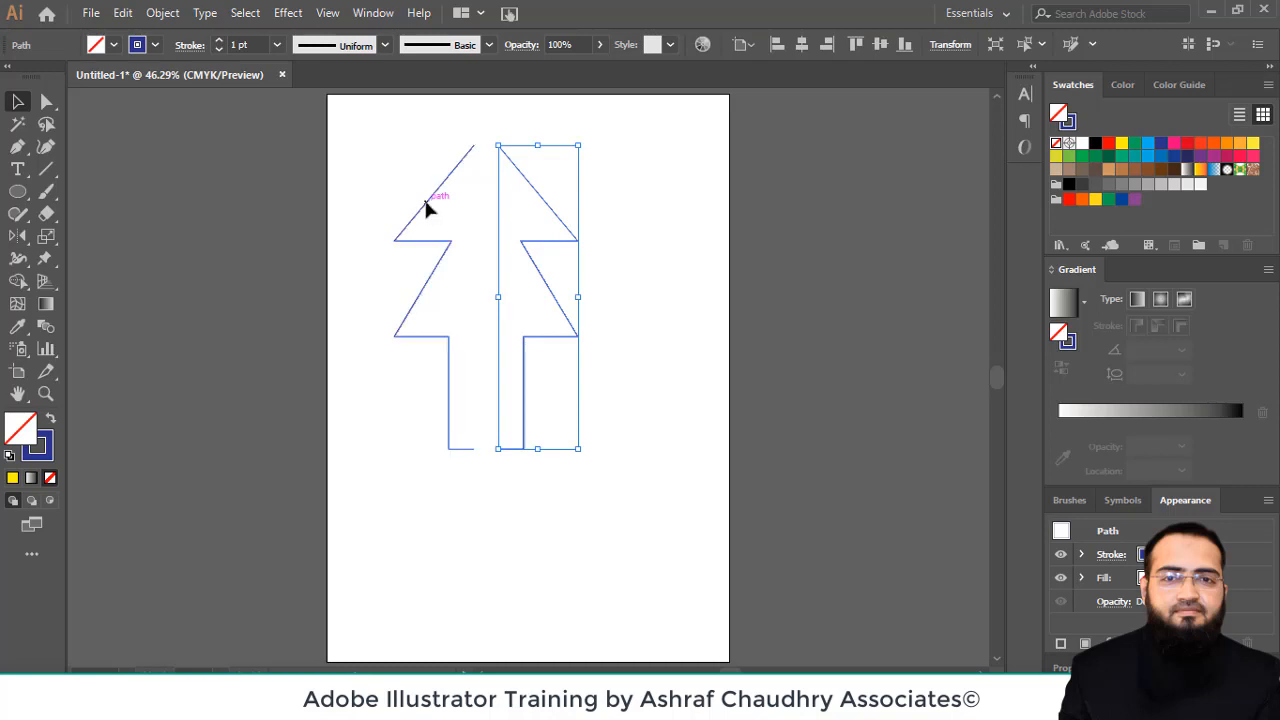
pyautogui.moveTo(424, 206); pyautogui.dragTo(396, 206)
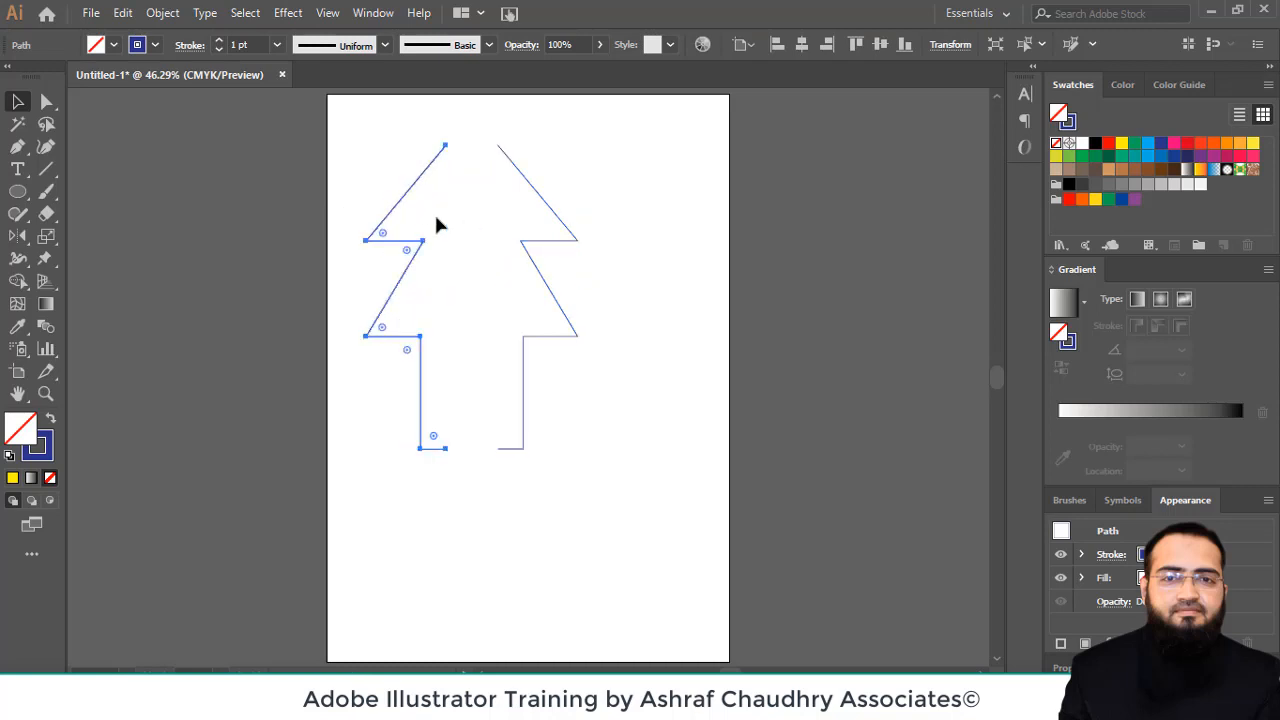
pyautogui.hotkey('ctrl', 'z')
pyautogui.hotkey('ctrl', 'z')
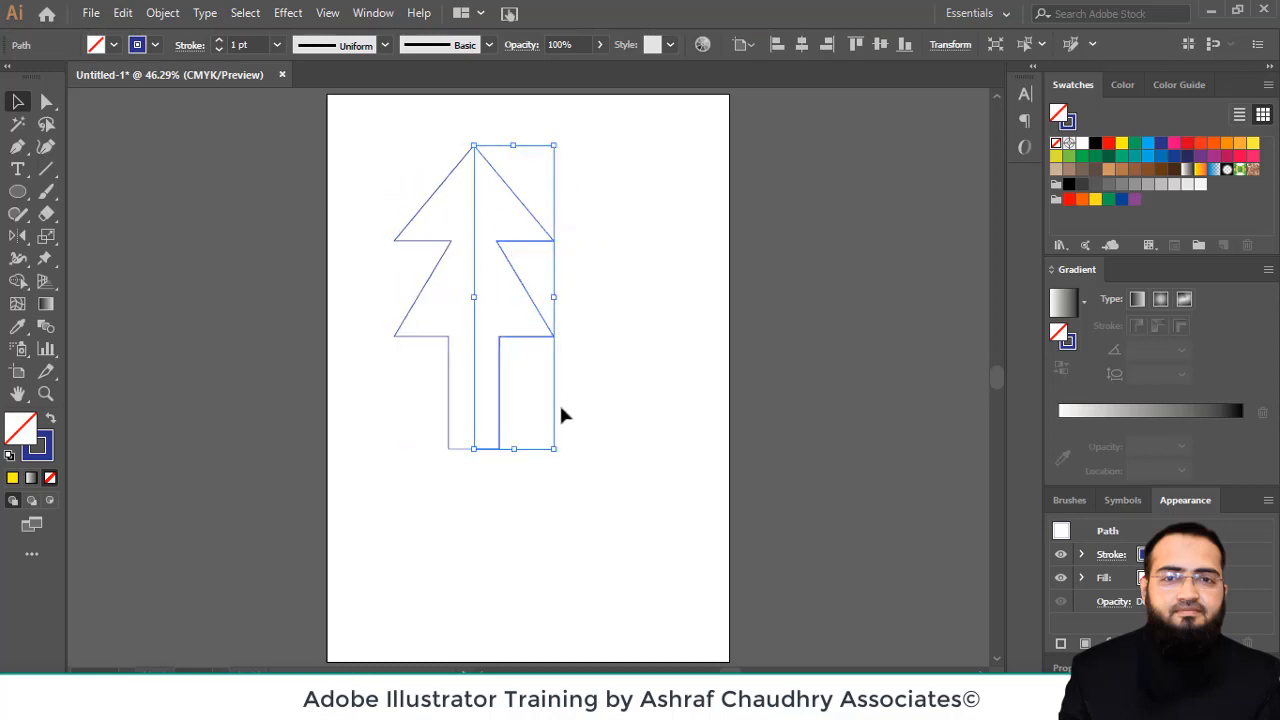
pyautogui.click(557, 535)
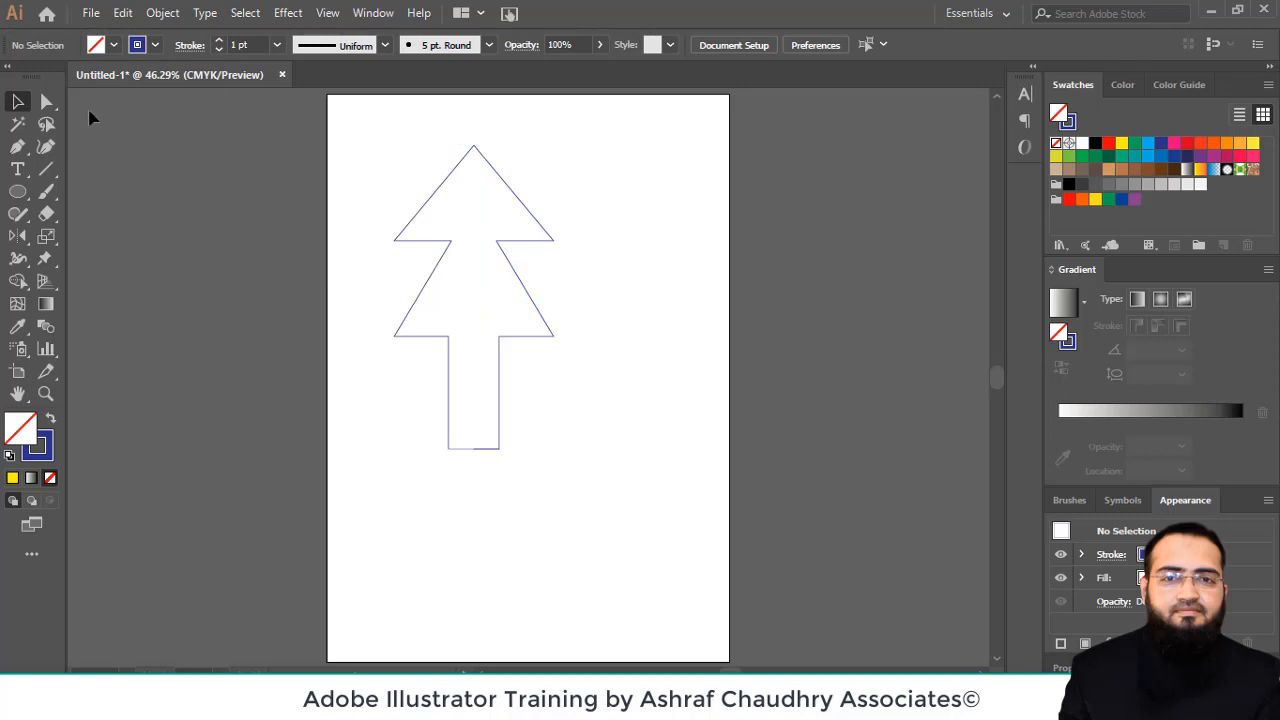
# Shift only the right half of the tree away from the left half, then undo the shift and deselect
pyautogui.click(49, 98)
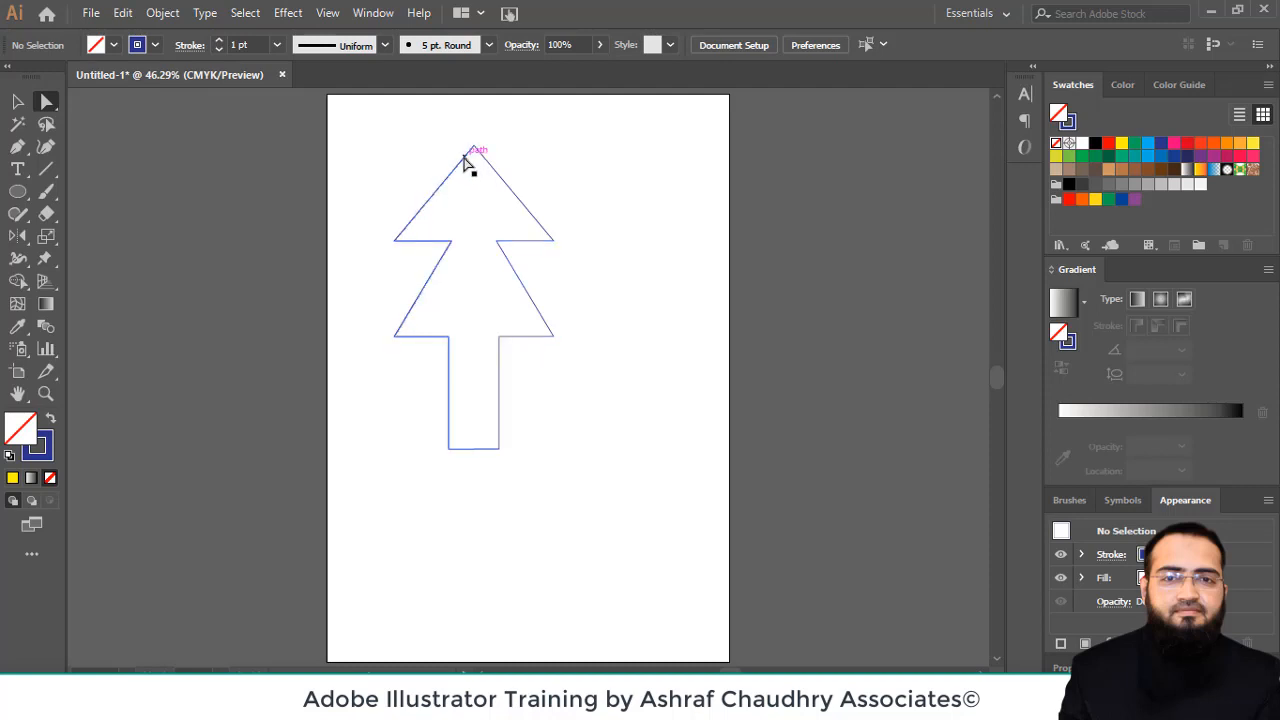
pyautogui.press('v')
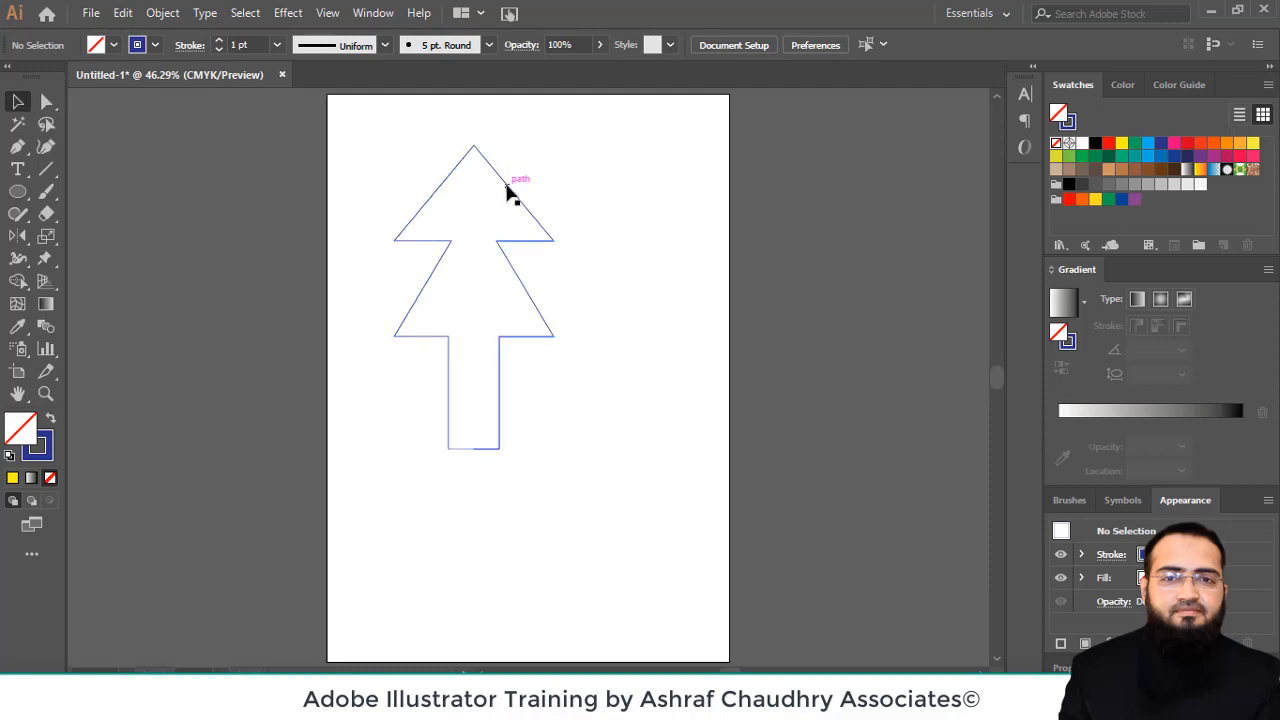
pyautogui.moveTo(511, 191); pyautogui.dragTo(531, 188)
pyautogui.click(494, 140)
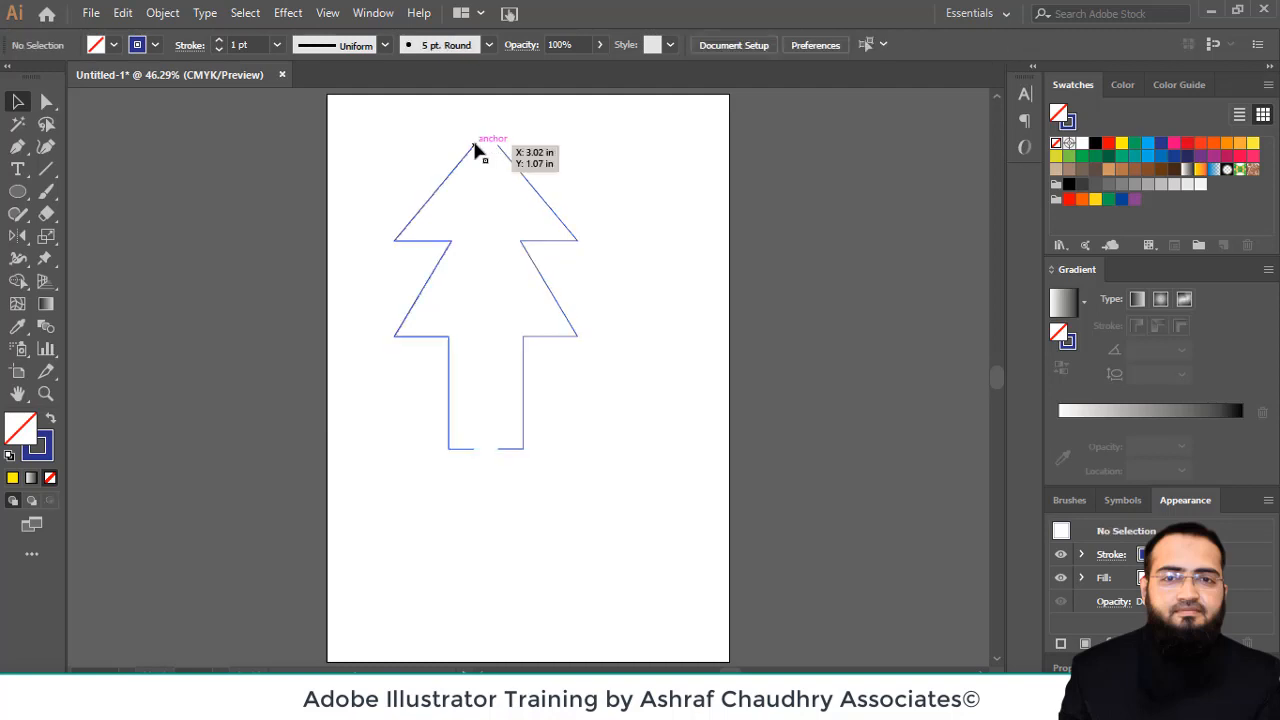
pyautogui.hotkey('ctrl', 'z')
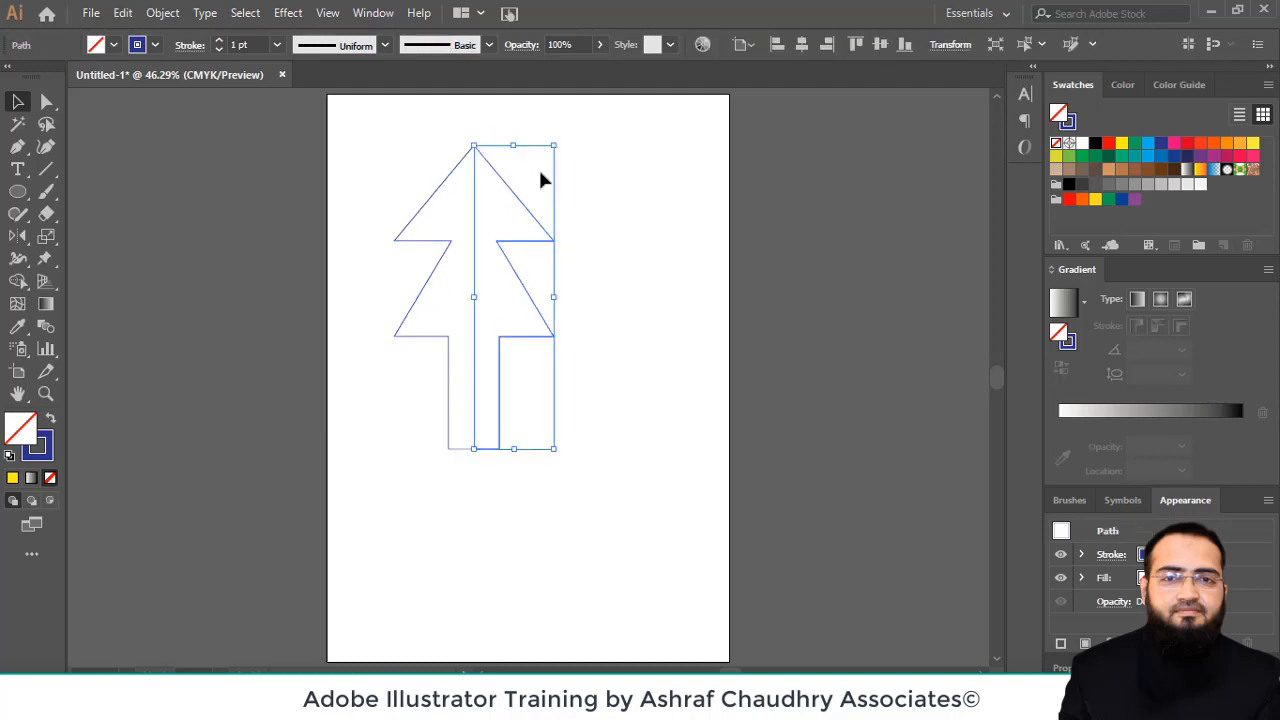
pyautogui.click(478, 155)
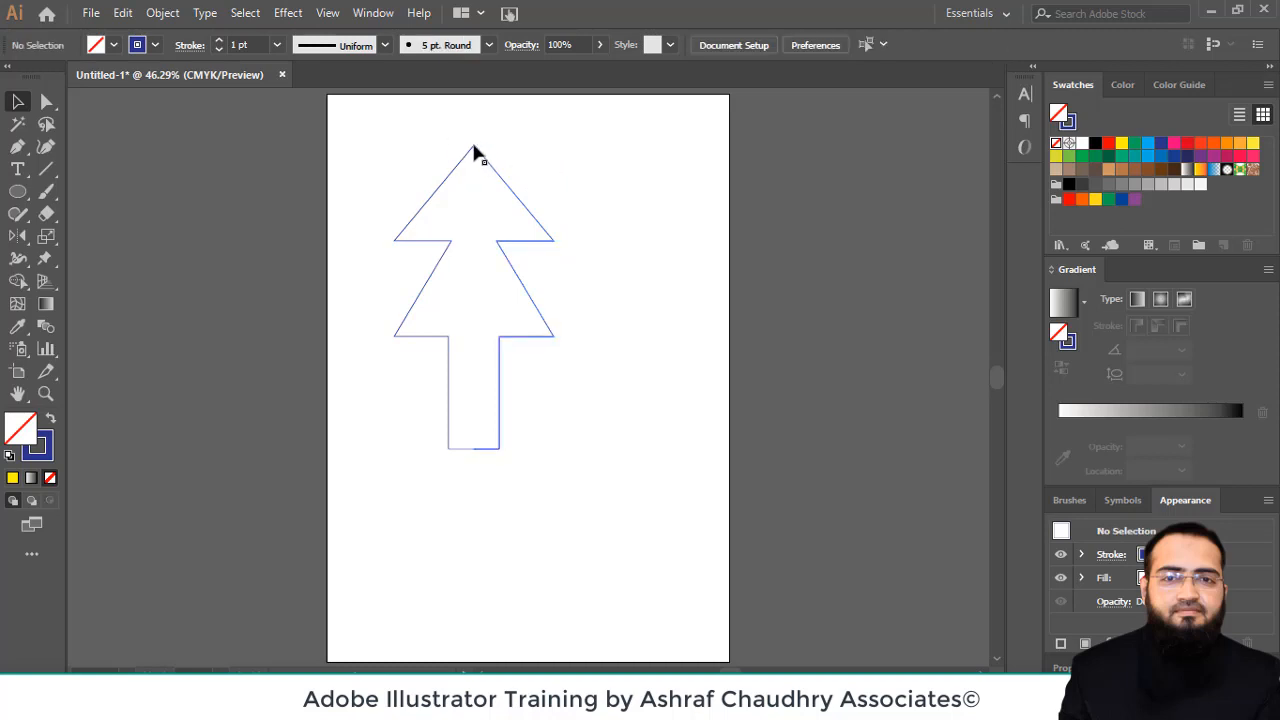
# Select the two overlapping endpoints at the tree's tip and join them into a single anchor
pyautogui.click(46, 101)
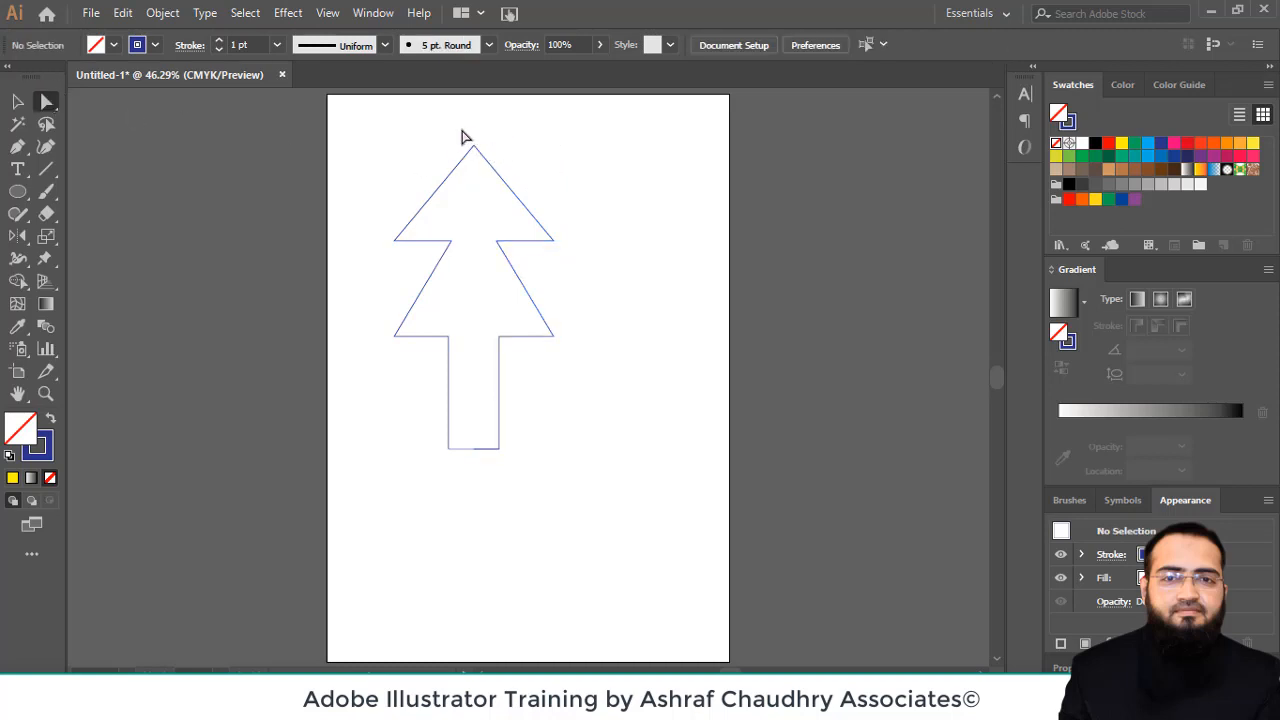
pyautogui.moveTo(463, 131); pyautogui.dragTo(486, 163)
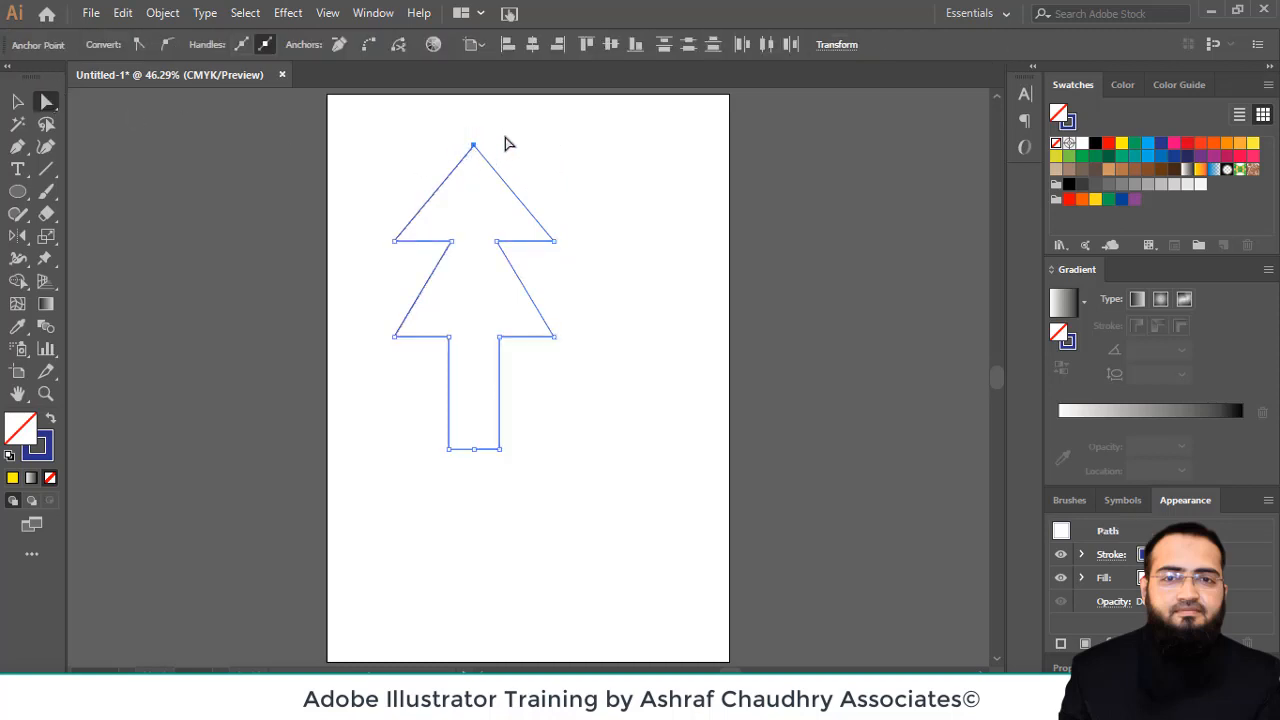
pyautogui.click(478, 136)
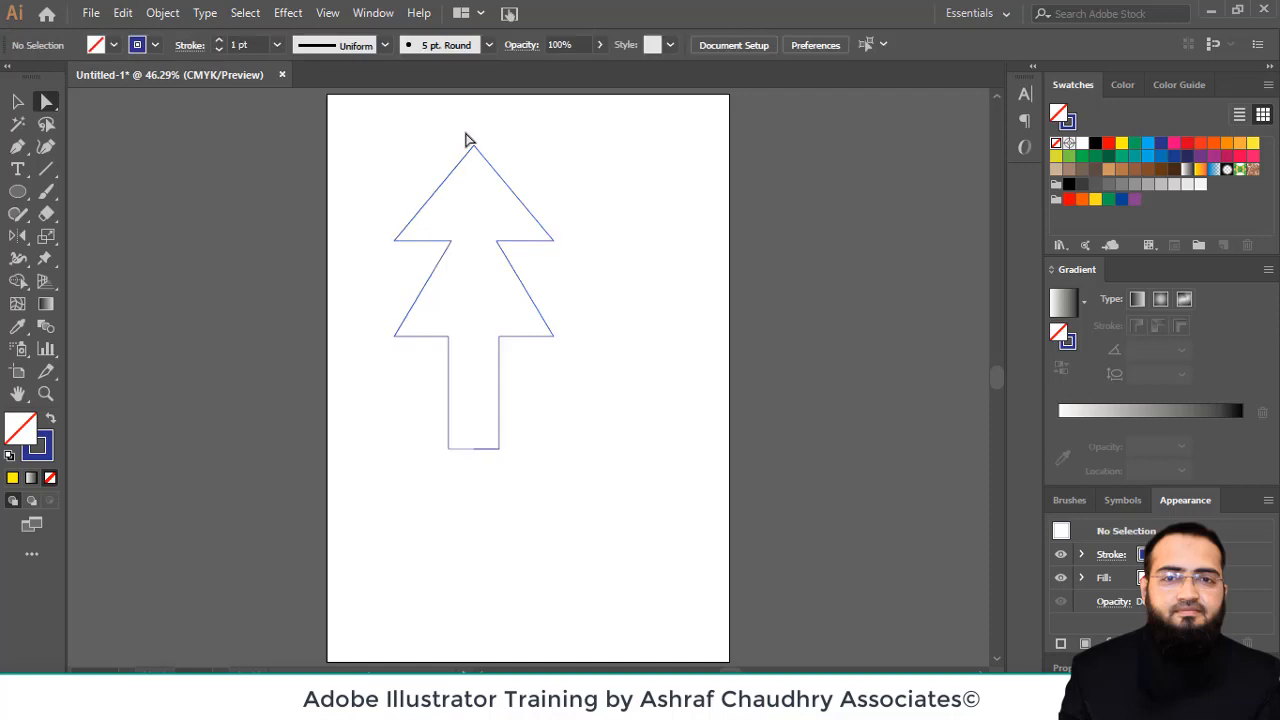
pyautogui.moveTo(465, 132)
pyautogui.mouseDown()
pyautogui.moveTo(482, 156)
pyautogui.moveTo(474, 149)
pyautogui.mouseUp()
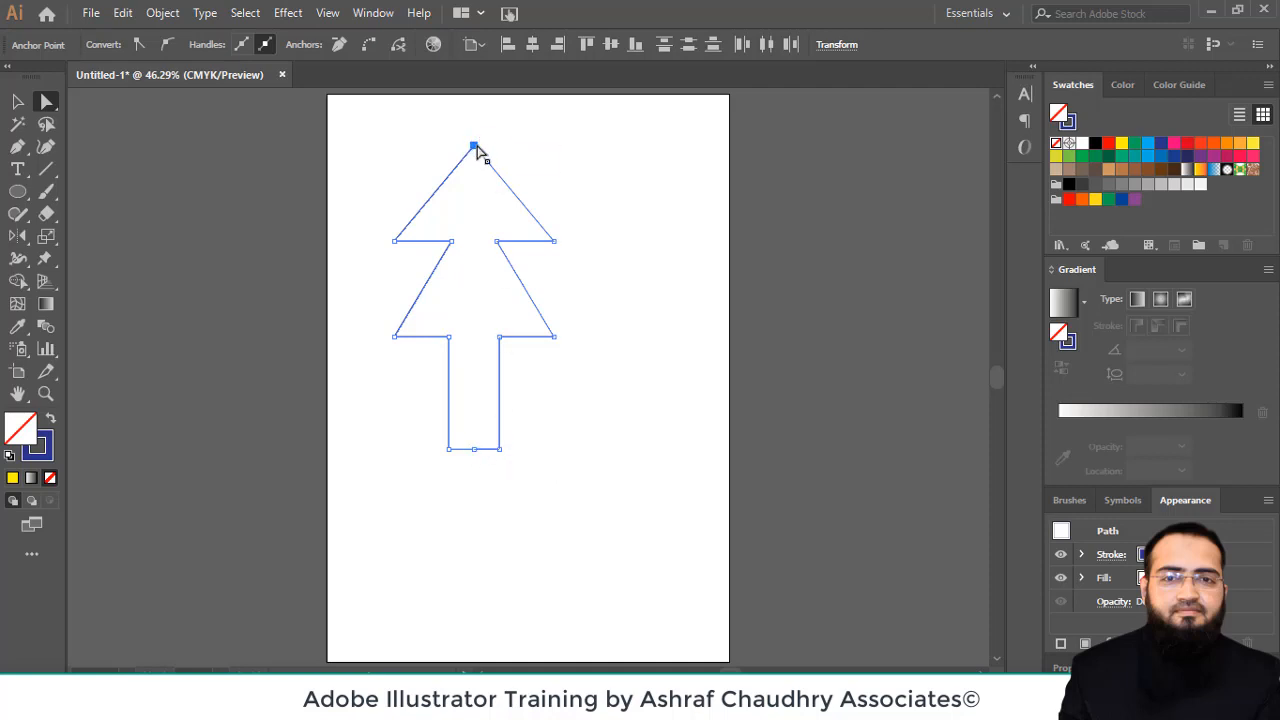
pyautogui.moveTo(465, 131); pyautogui.dragTo(486, 157)
pyautogui.click(475, 148)
pyautogui.rightClick(475, 148)
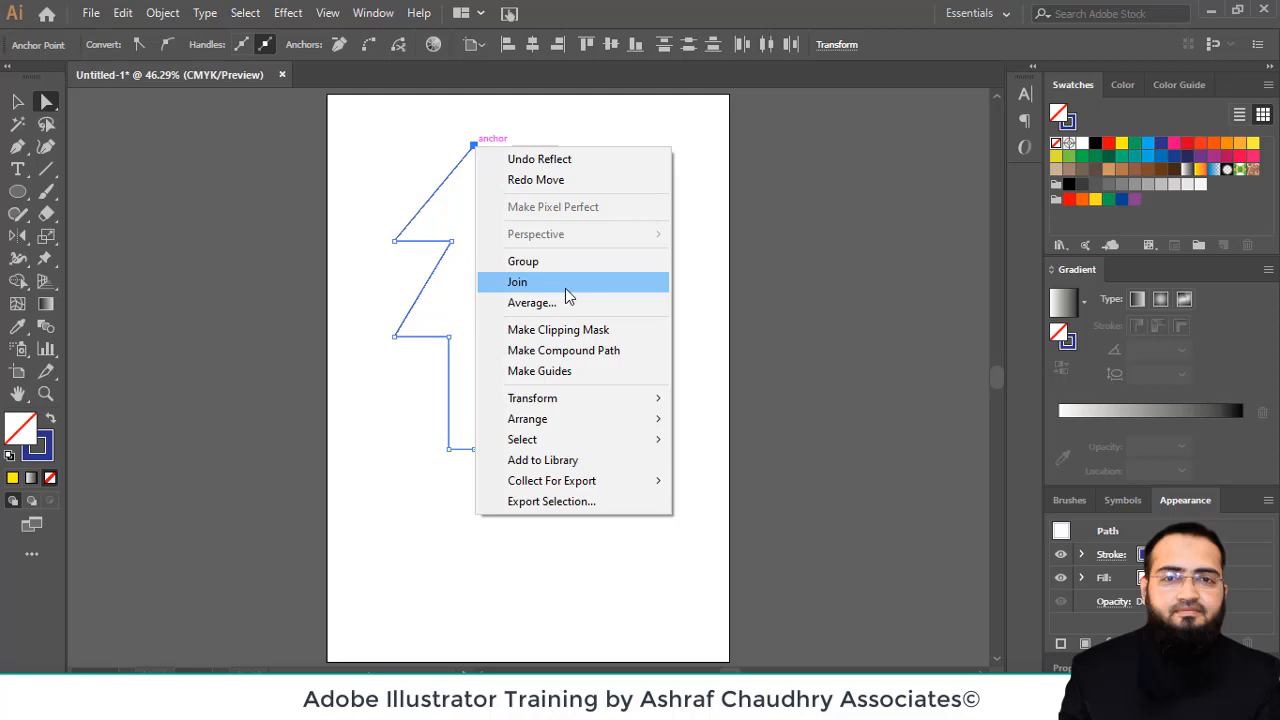
pyautogui.click(564, 290)
pyautogui.click(476, 148)
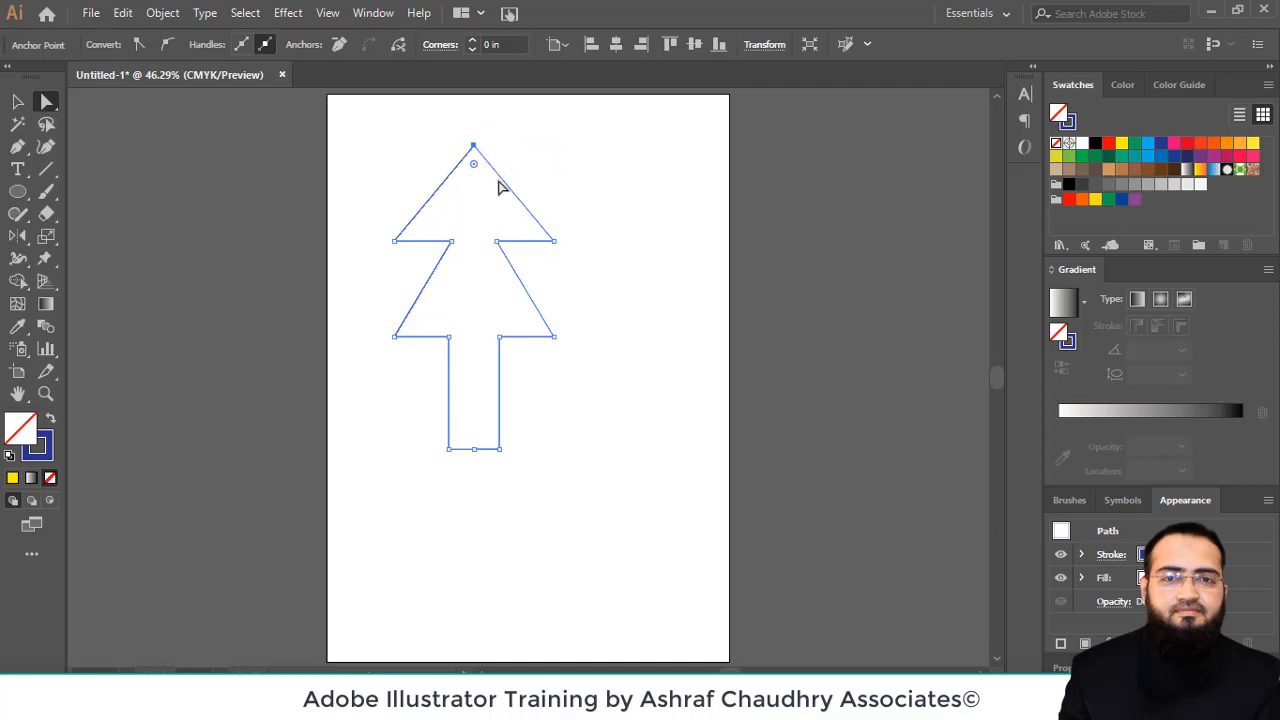
# Move the joined tip of the tree to test the connection, then undo the moves and deselect the path
pyautogui.moveTo(502, 180); pyautogui.dragTo(571, 134)
pyautogui.click(500, 134)
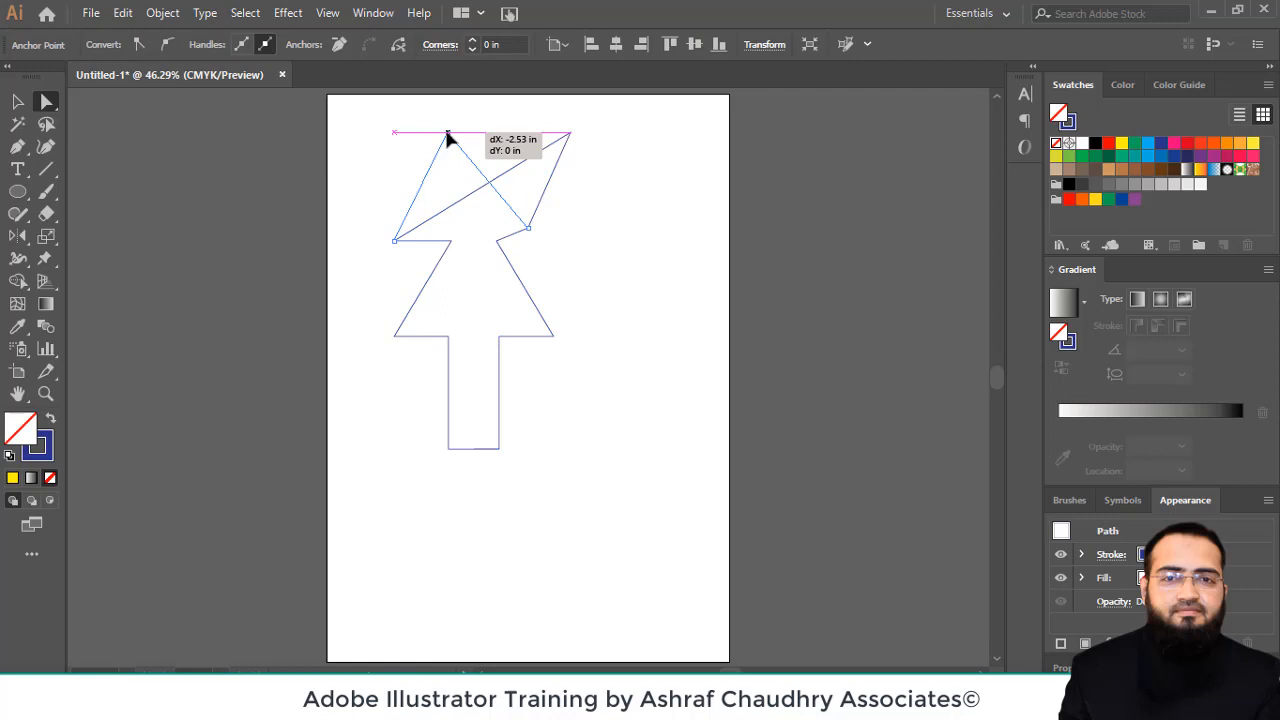
pyautogui.click(503, 175)
pyautogui.hotkey('ctrl', 'z')
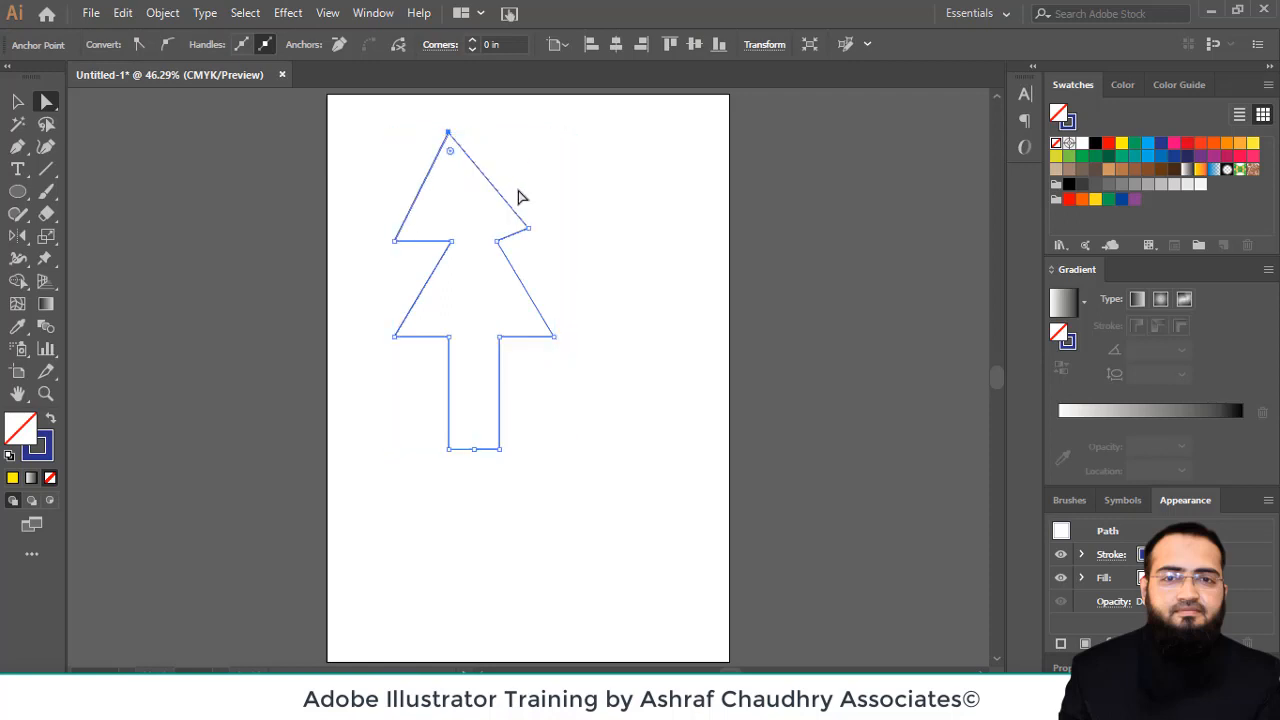
pyautogui.hotkey('ctrl', 'z')
pyautogui.click(614, 522)
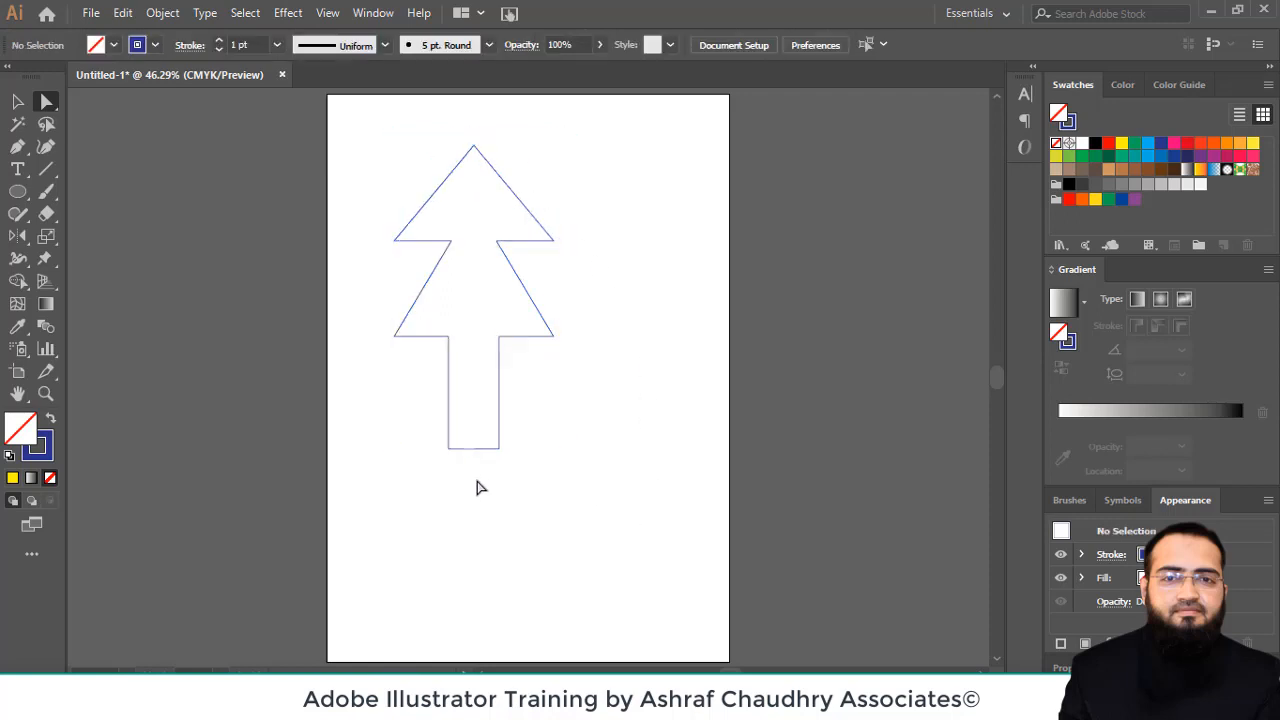
# Try moving the endpoint at the middle of the trunk's base, then undo the changes
pyautogui.moveTo(475, 452); pyautogui.dragTo(462, 490)
pyautogui.hotkey('ctrl', 'z')
pyautogui.hotkey('ctrl', 'z')
pyautogui.hotkey('ctrl', 'z')
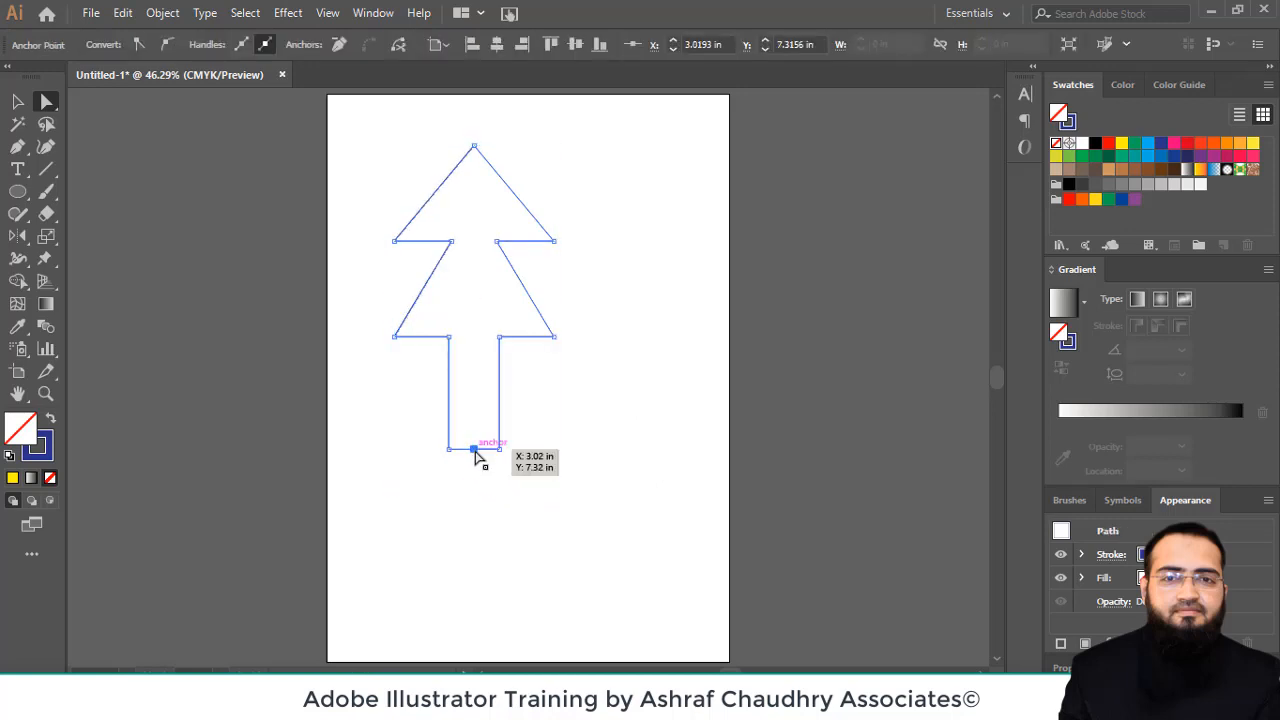
# Offset the right-hand endpoint at the middle of the trunk's base slightly upward, to about Y 7.29 in, and deselect it
pyautogui.hotkey('ctrl', 'space')
pyautogui.moveTo(354, 371); pyautogui.dragTo(555, 535)
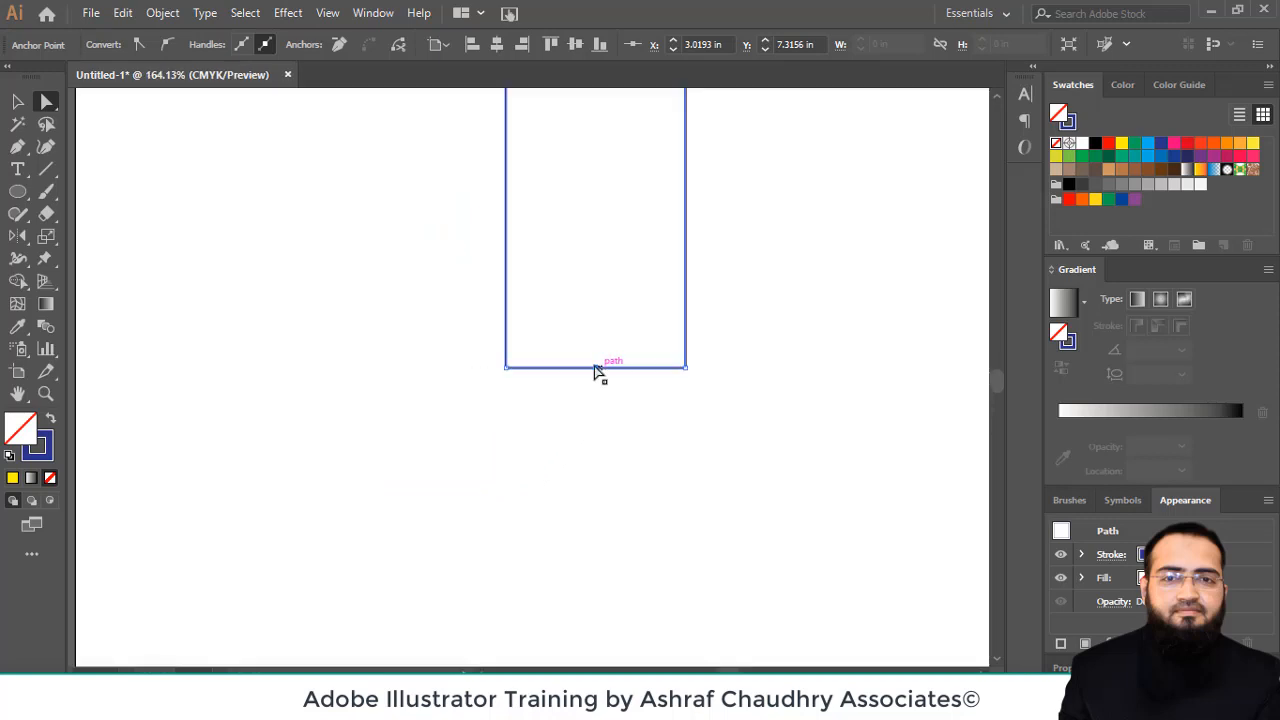
pyautogui.moveTo(594, 369); pyautogui.dragTo(604, 372)
pyautogui.click(606, 397)
pyautogui.moveTo(603, 367); pyautogui.dragTo(597, 366)
pyautogui.click(613, 406)
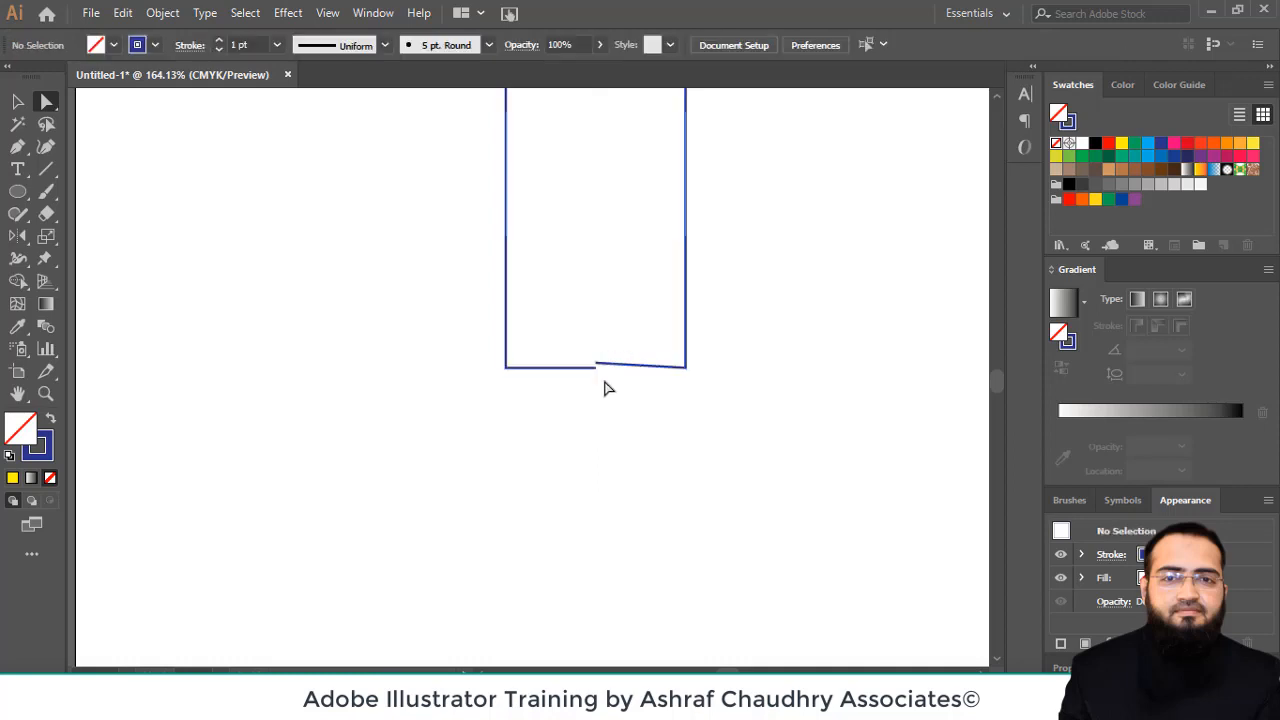
# Select both endpoints at the middle of the trunk's base and average their positions along both axes
pyautogui.moveTo(584, 345); pyautogui.dragTo(609, 391)
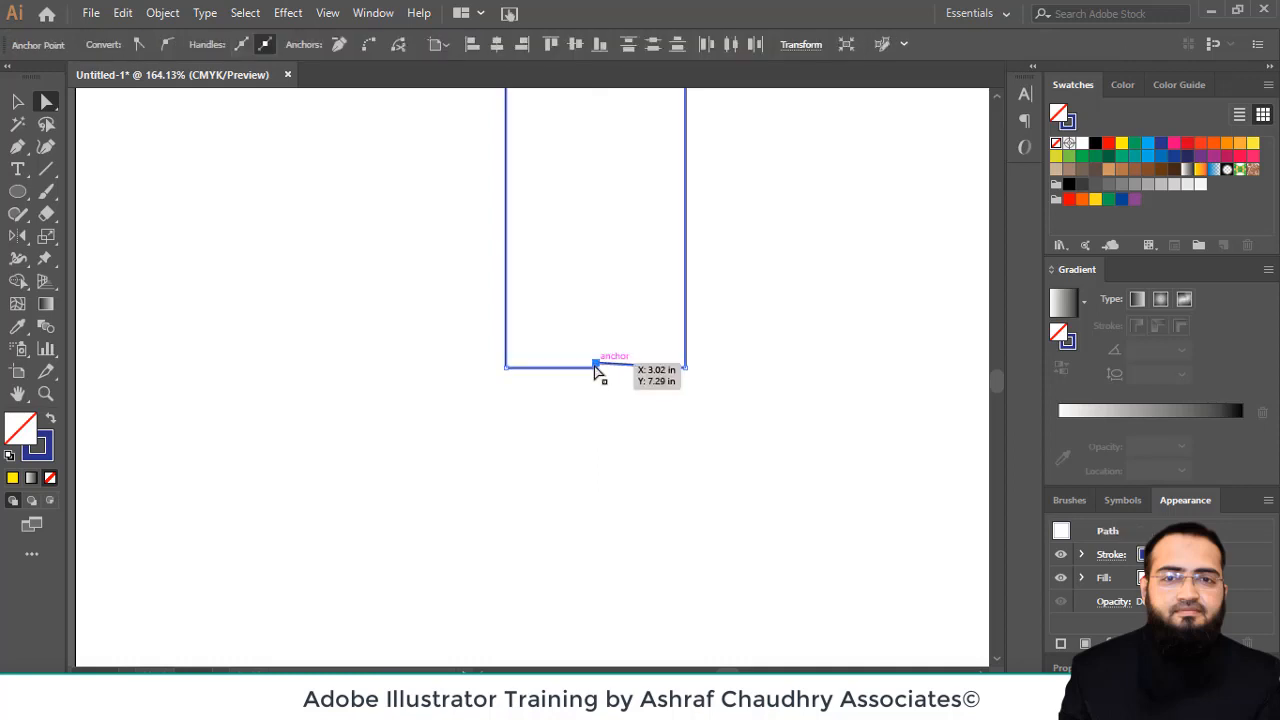
pyautogui.rightClick(594, 368)
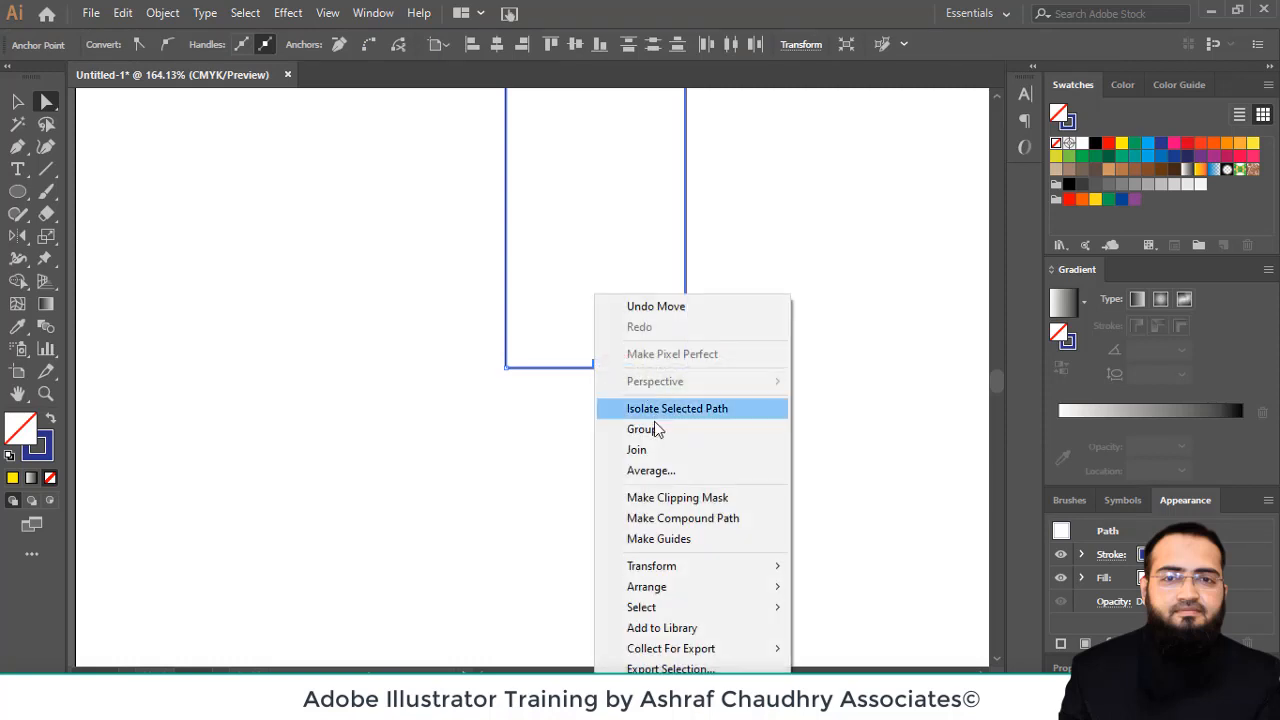
pyautogui.click(652, 472)
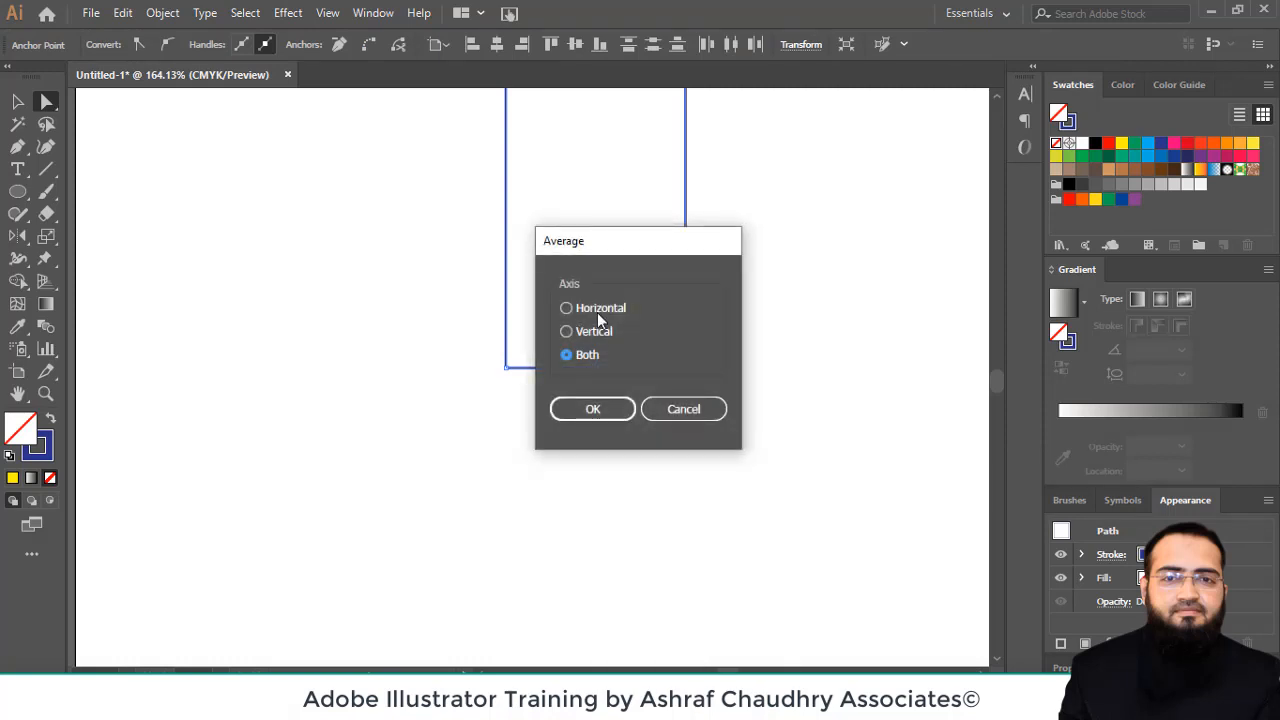
pyautogui.moveTo(613, 249); pyautogui.dragTo(788, 230)
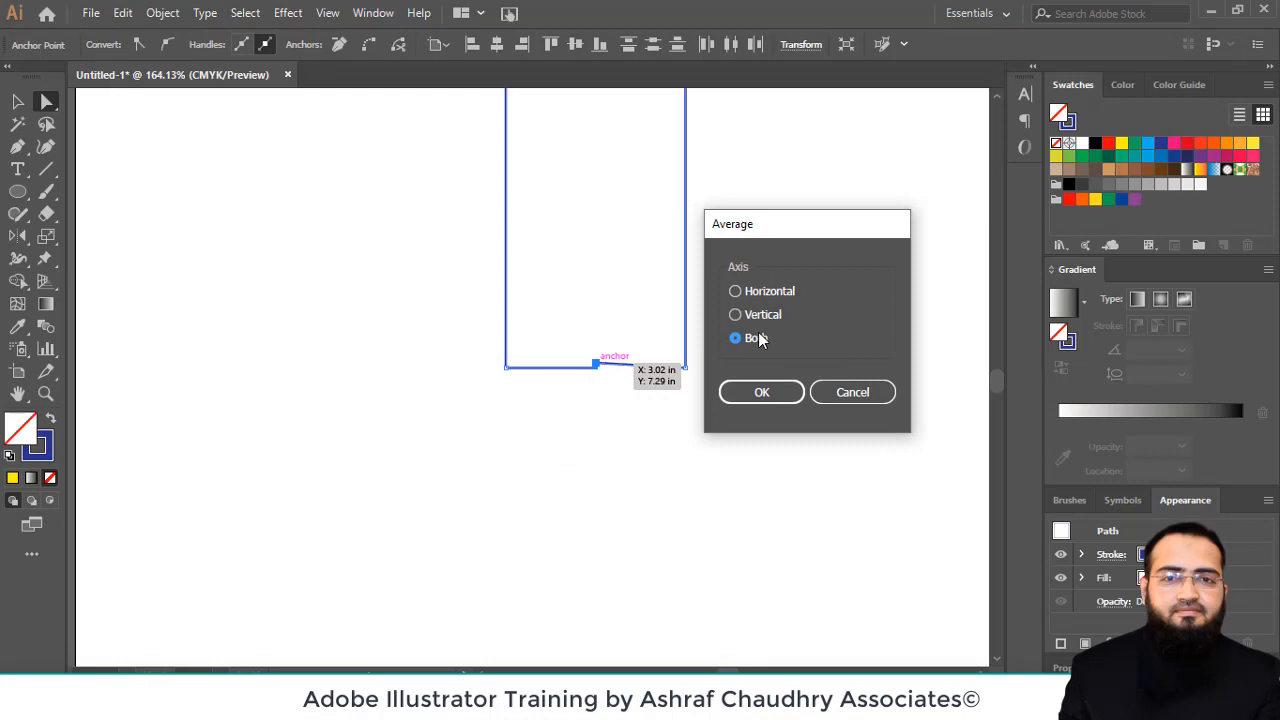
pyautogui.click(758, 390)
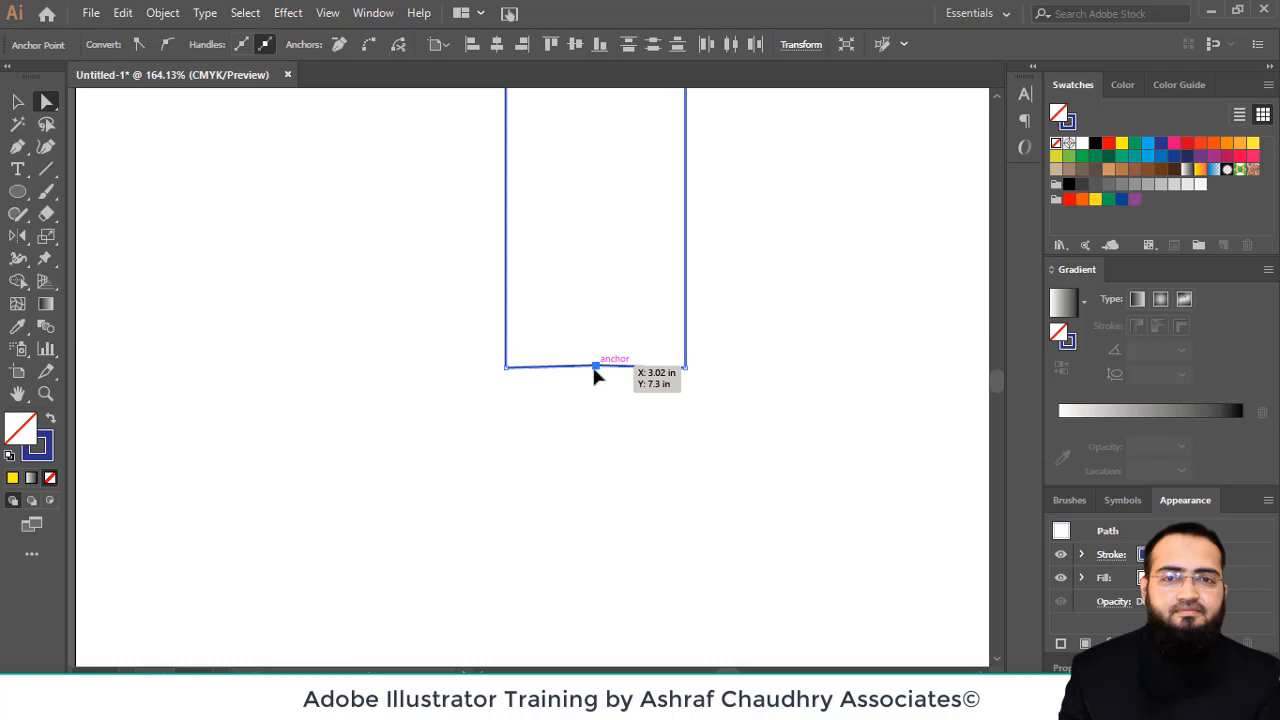
# Test-move the averaged point at the trunk's base, undo back to before the endpoint was offset, and deselect the path
pyautogui.moveTo(594, 368); pyautogui.dragTo(595, 373)
pyautogui.hotkey('ctrl', 'z')
pyautogui.hotkey('ctrl', 'z')
pyautogui.hotkey('ctrl', 'z')
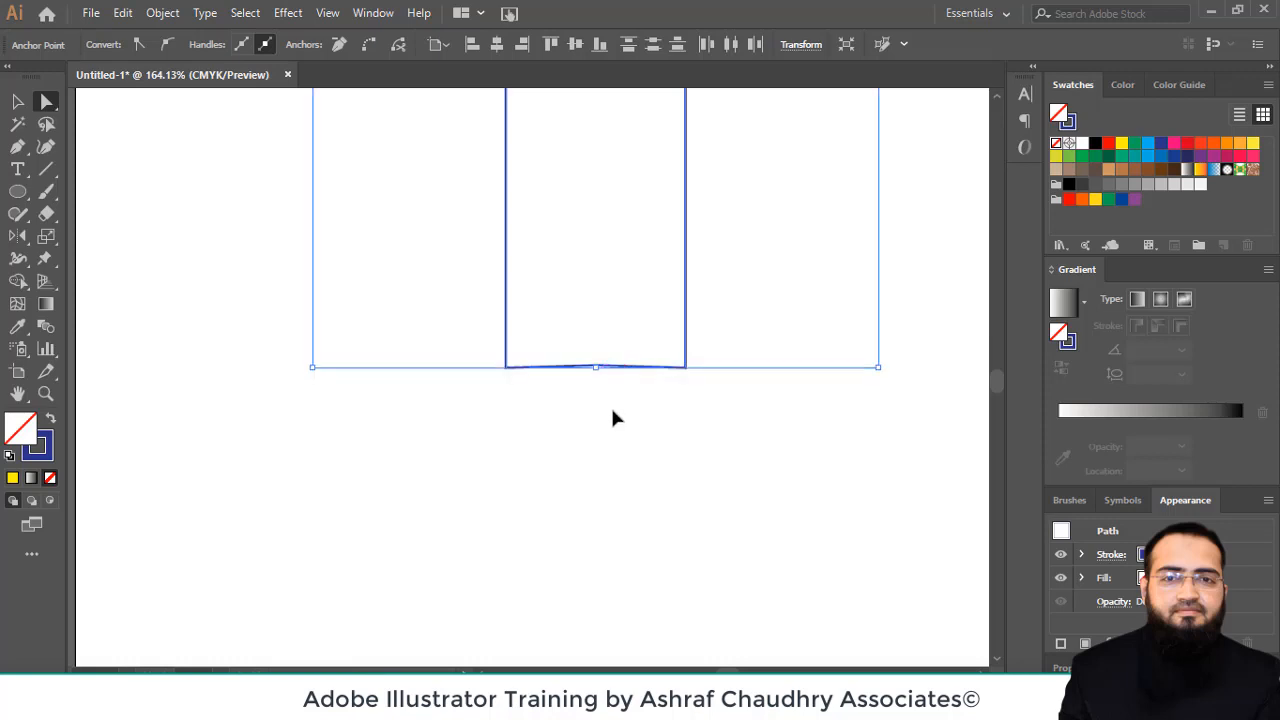
pyautogui.hotkey('ctrl', 'z')
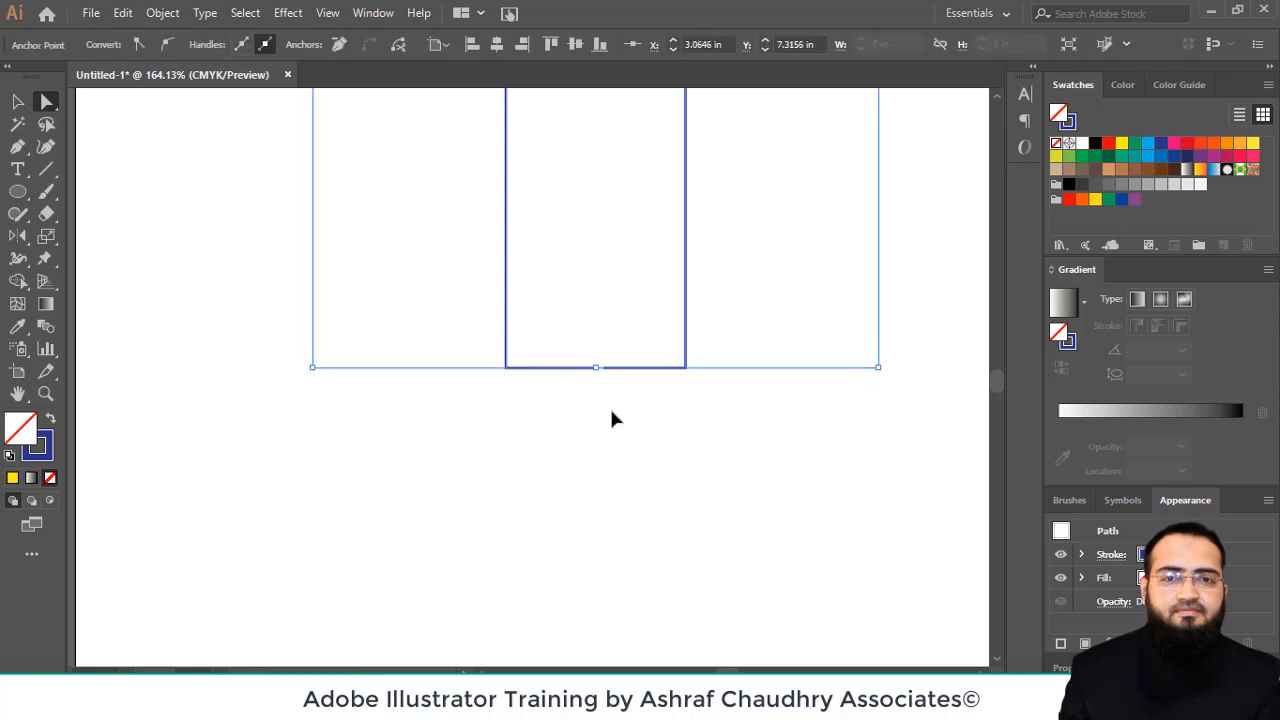
pyautogui.click(606, 415)
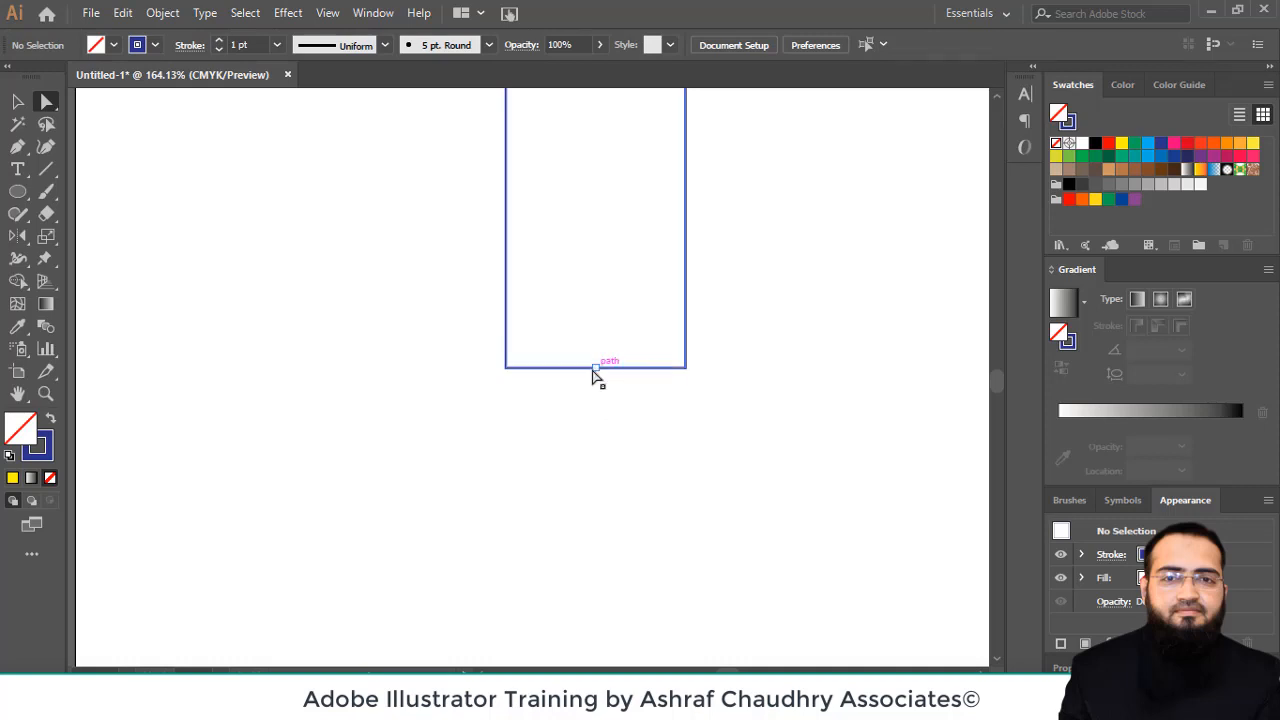
# Select both overlapping endpoints at the middle of the trunk's base and join them
pyautogui.moveTo(580, 342); pyautogui.dragTo(610, 398)
pyautogui.rightClick(598, 372)
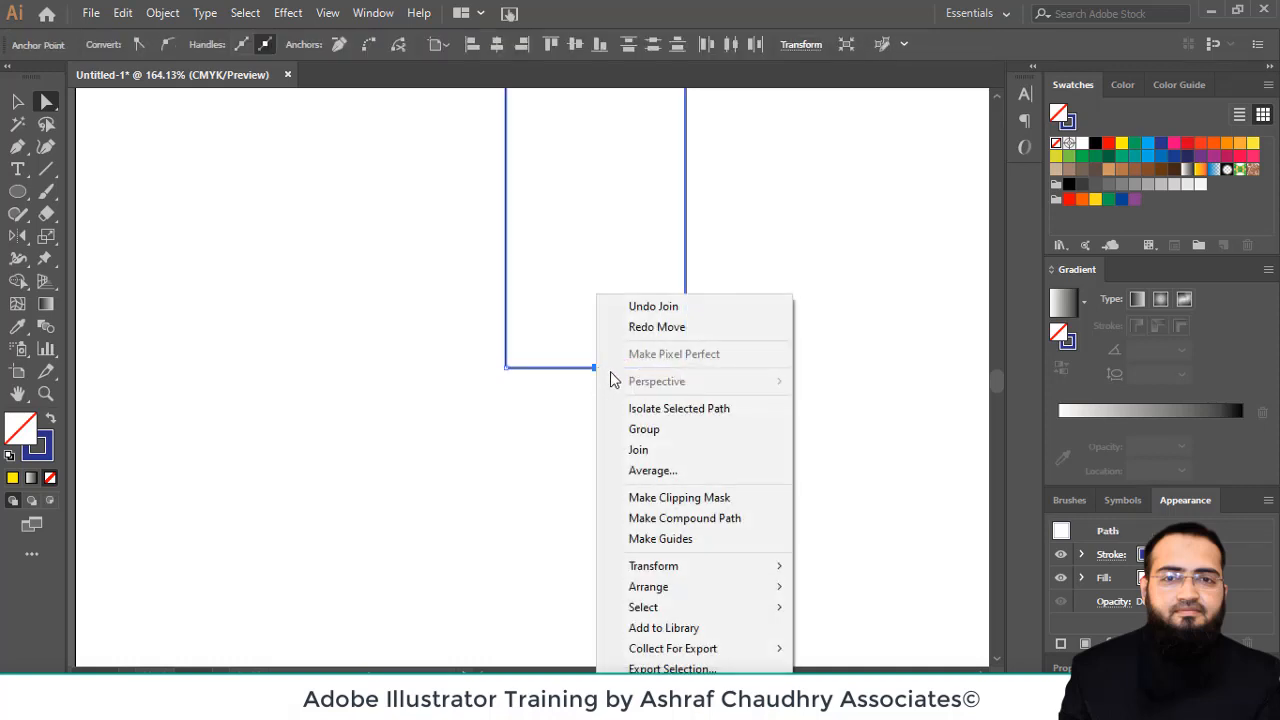
pyautogui.click(640, 450)
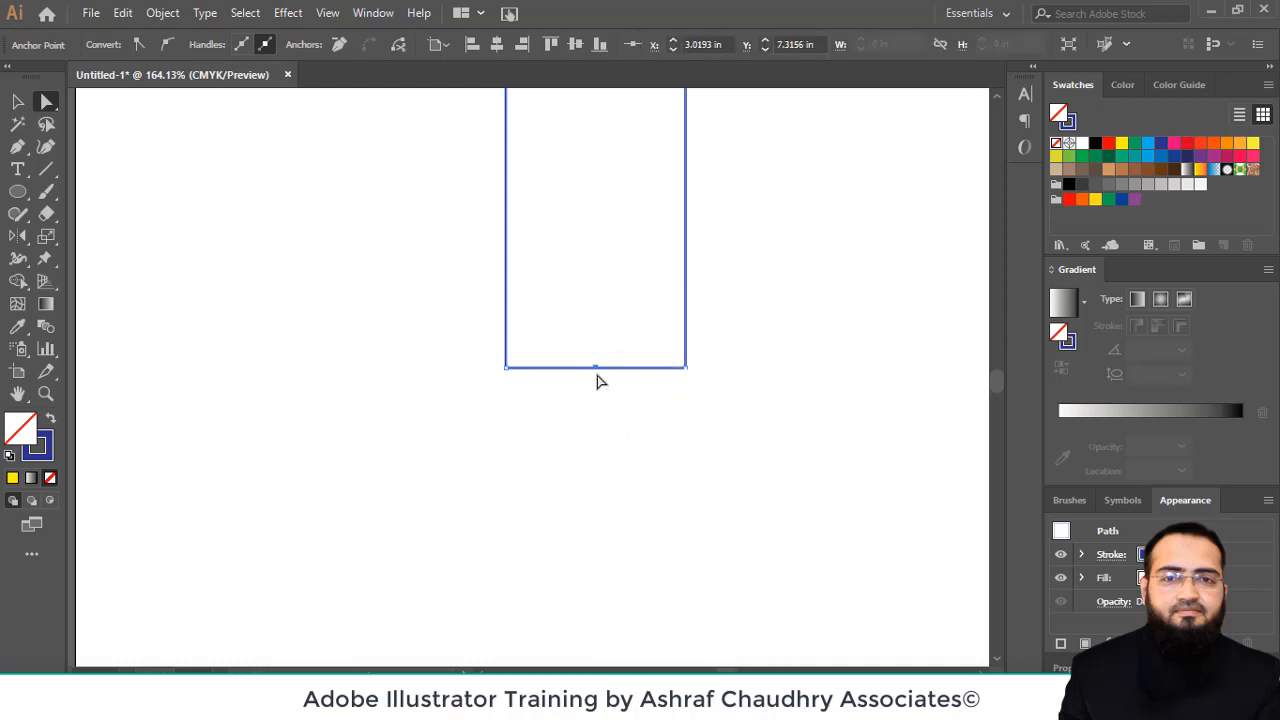
# Move the joined point of the trunk's base upward to test the connection, then undo the move
pyautogui.moveTo(597, 375); pyautogui.dragTo(579, 298)
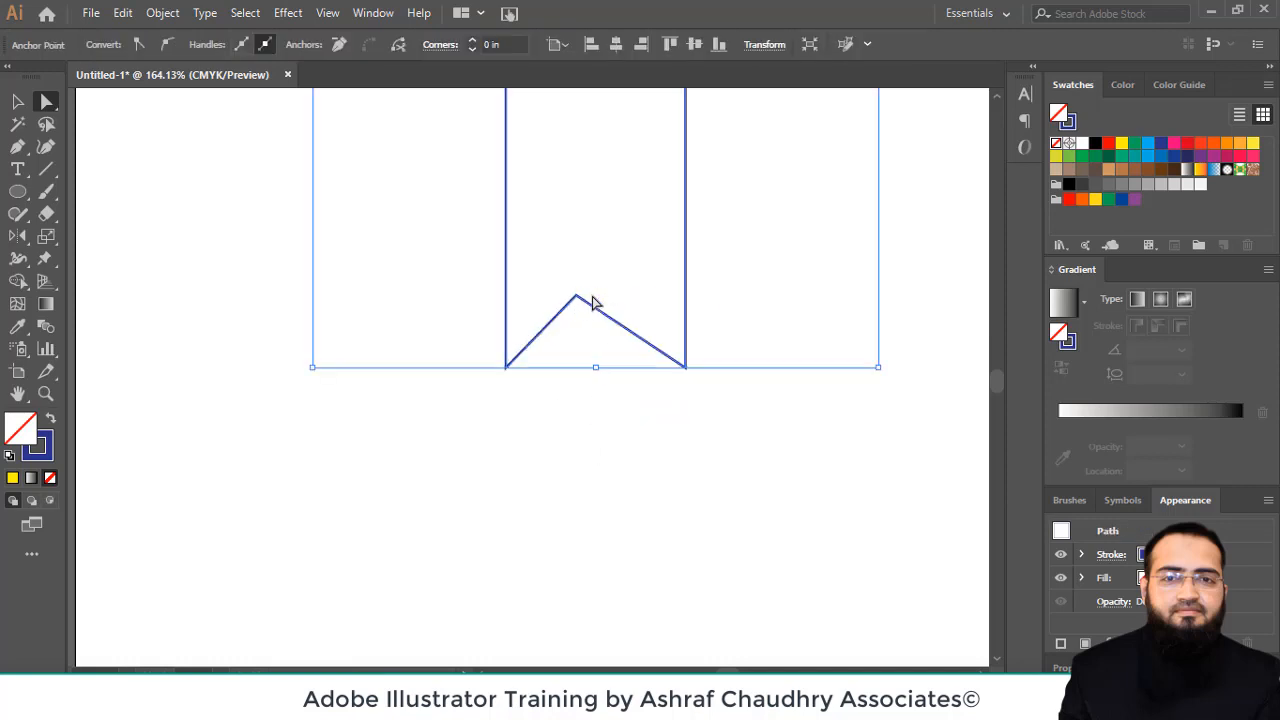
pyautogui.hotkey('ctrl', 'z')
pyautogui.hotkey('ctrl', 'z')
pyautogui.hotkey('ctrl', 'z')
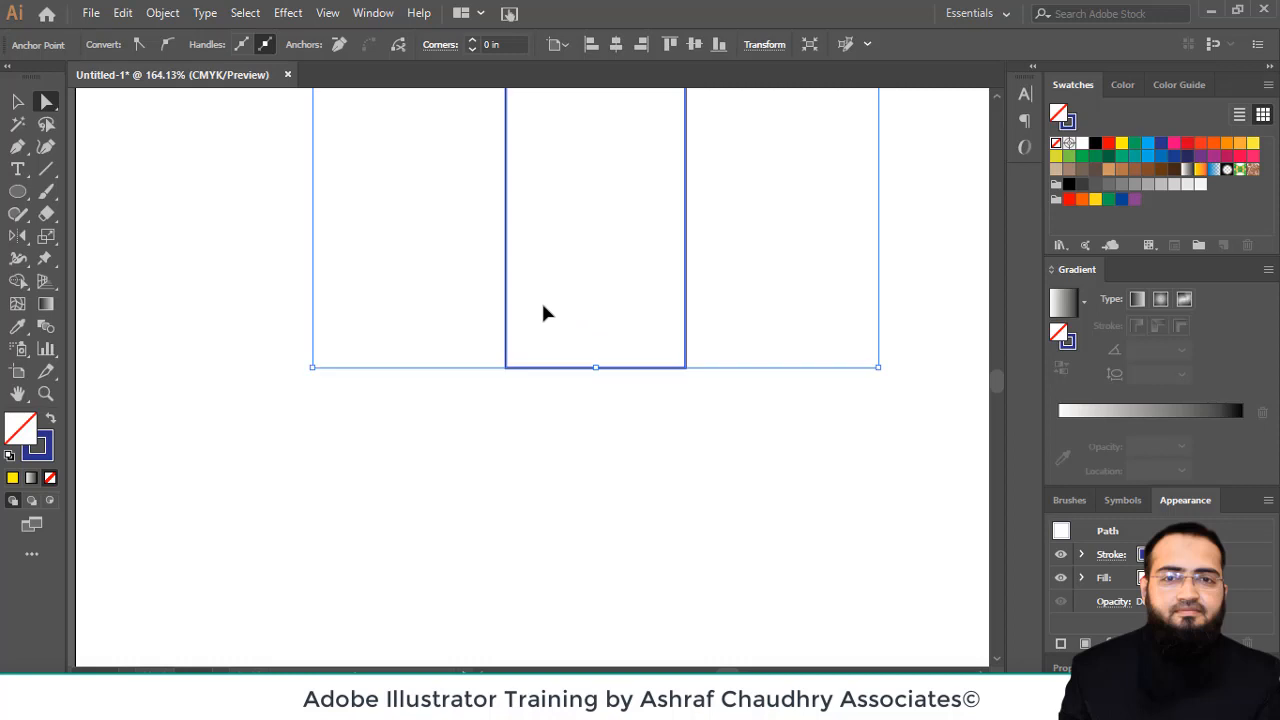
# Scale the whole tree down to about two thirds of its size and move it to the artboard's upper-left corner
pyautogui.hotkey('ctrl', '0')
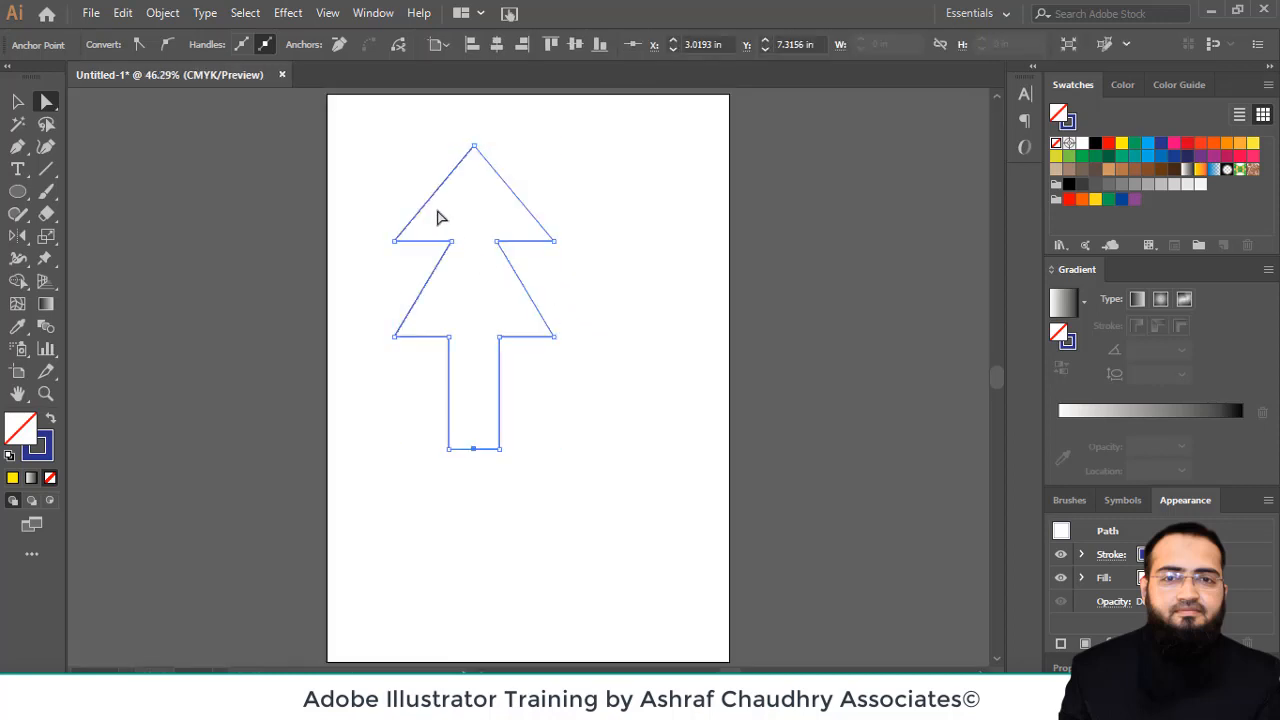
pyautogui.click(17, 101)
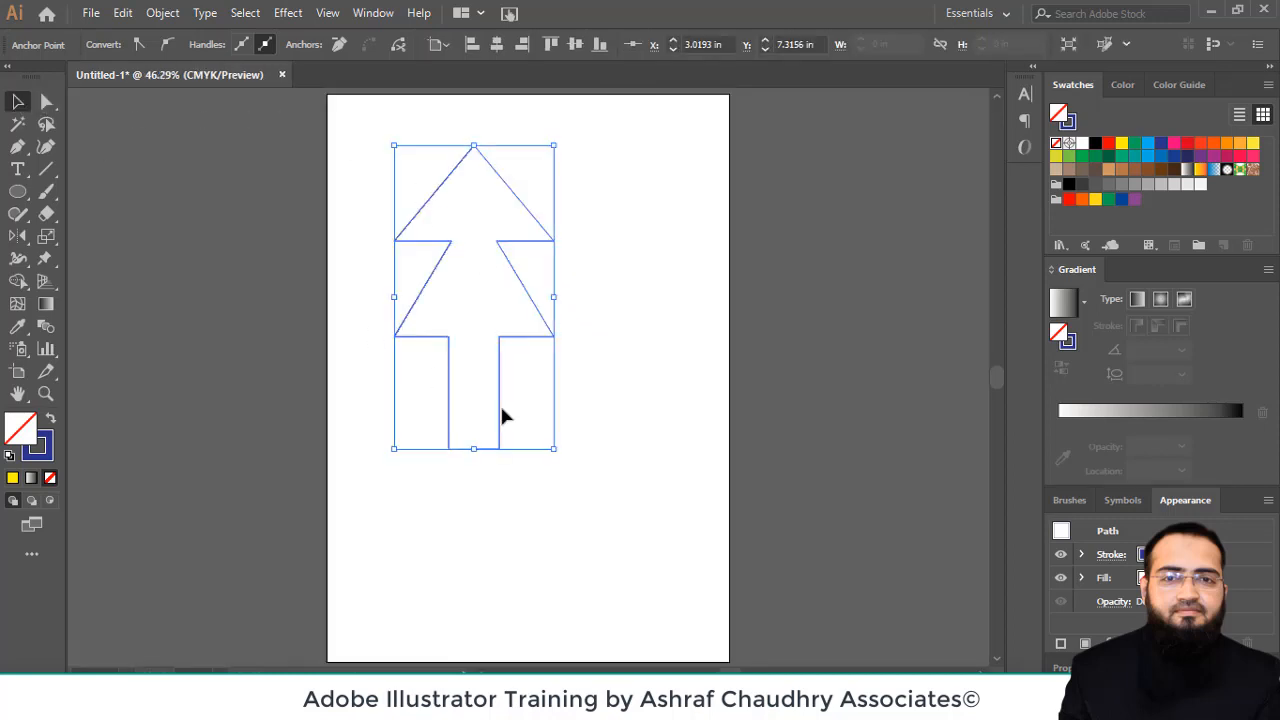
pyautogui.moveTo(553, 450); pyautogui.dragTo(500, 346)
pyautogui.moveTo(483, 279); pyautogui.dragTo(438, 245)
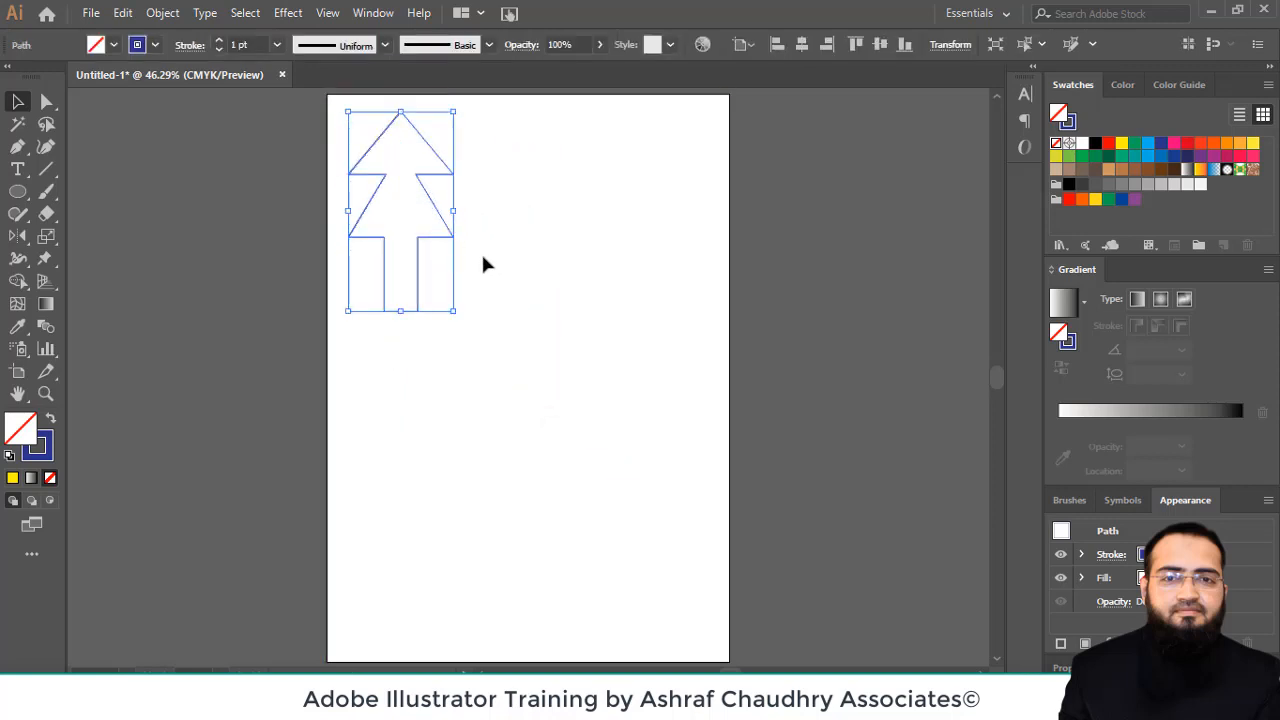
# Start a half spade outline with the Pen tool beside the tree, curving its outer side to a smooth point at about X 3.19, Y 5.70 in
pyautogui.click(17, 146)
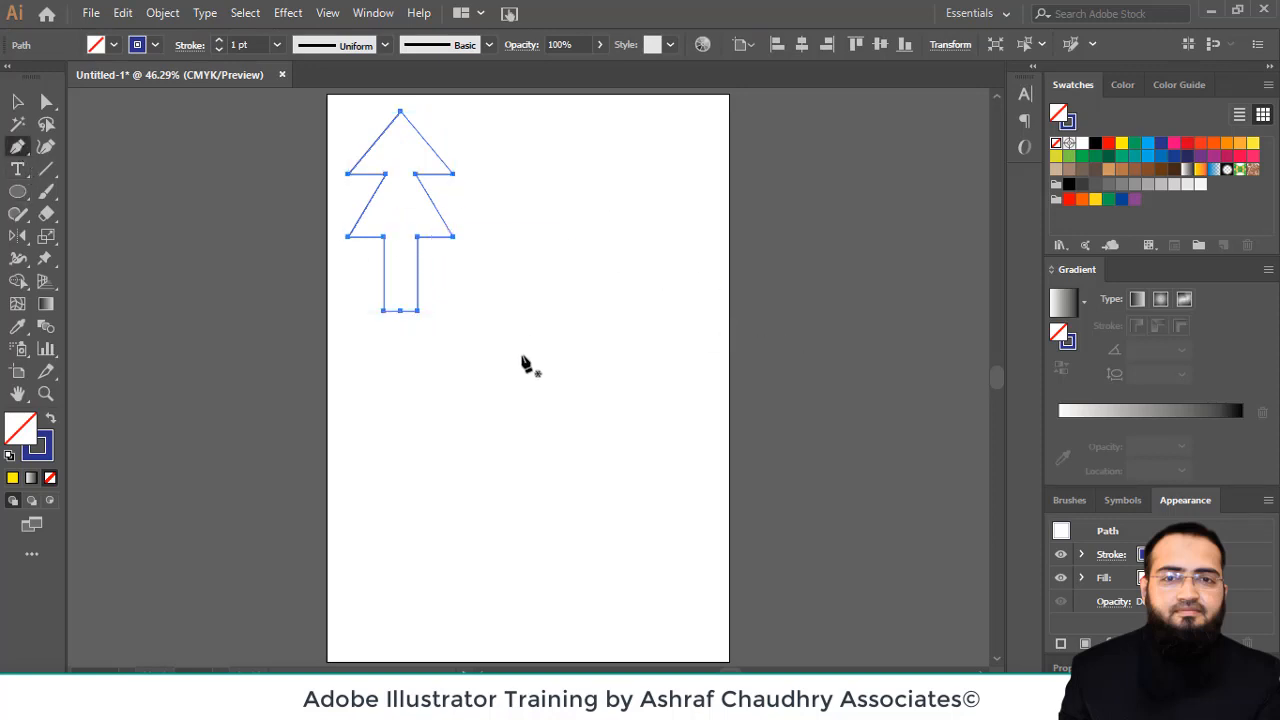
pyautogui.click(528, 305)
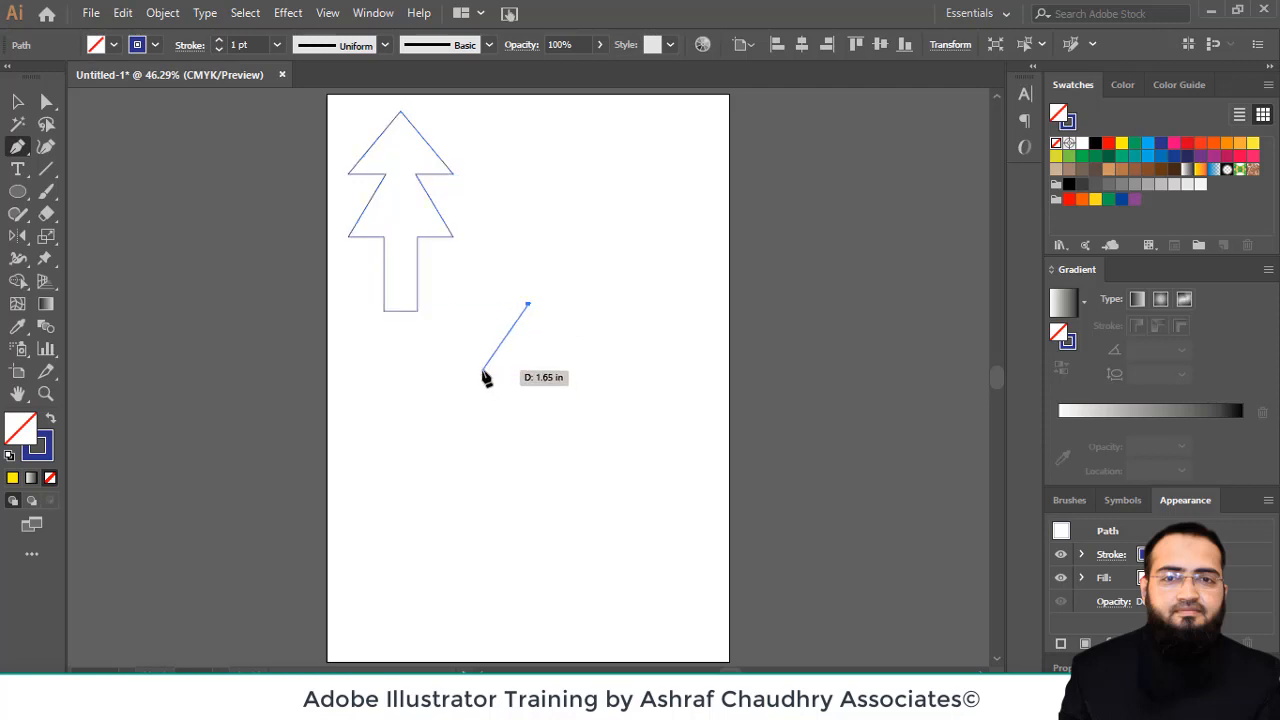
pyautogui.click(482, 372)
pyautogui.moveTo(483, 391); pyautogui.dragTo(497, 411)
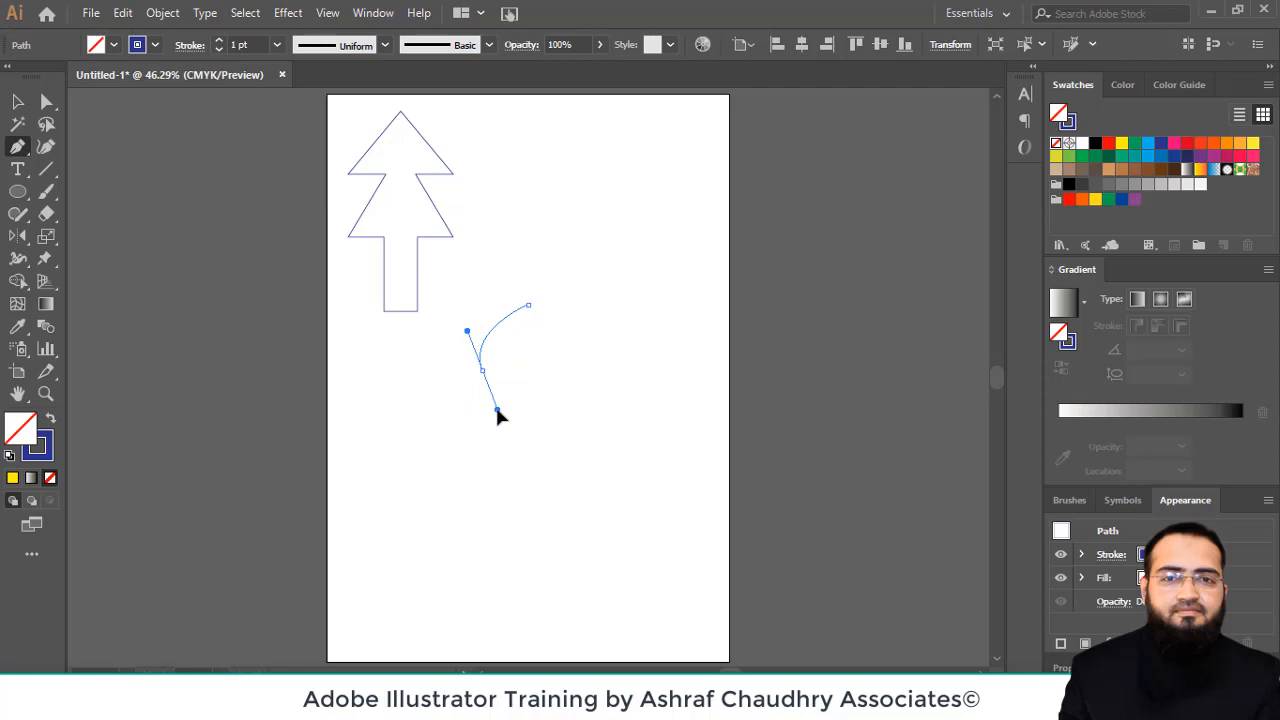
pyautogui.moveTo(497, 411); pyautogui.dragTo(495, 405)
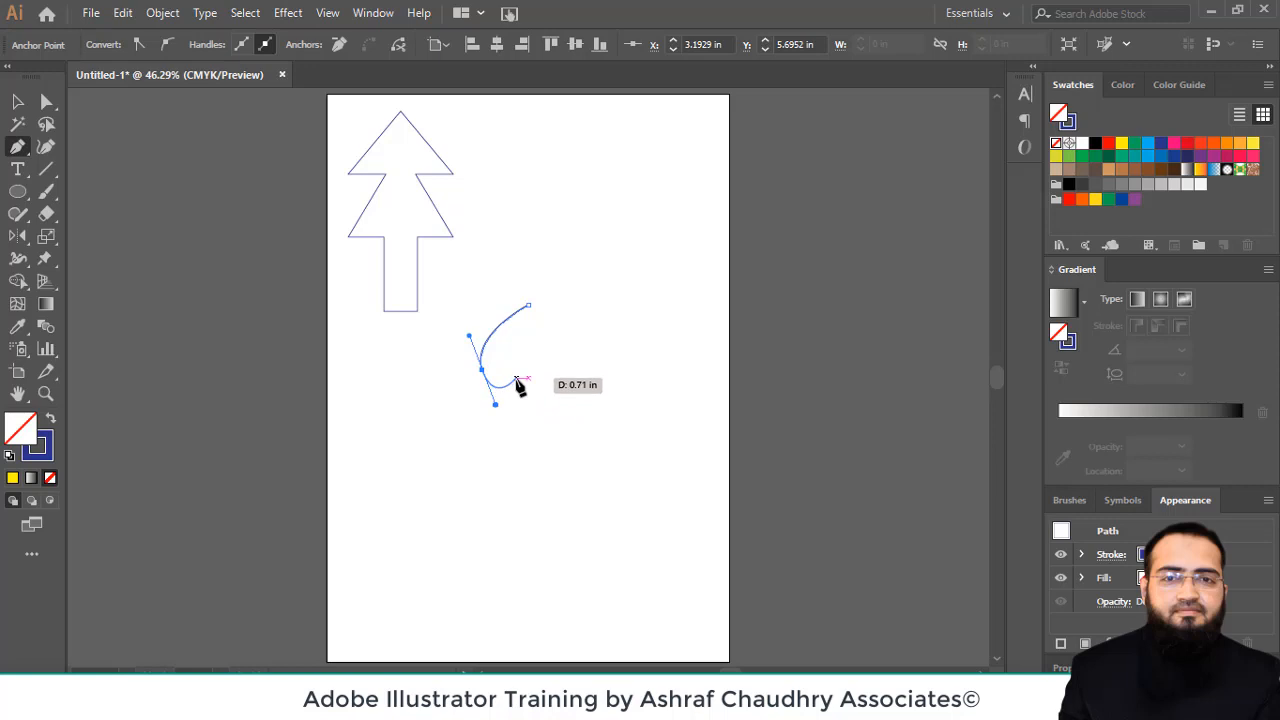
# Continue the half spade to a corner at about X 3.93, Y 5.85 in, add the curved stem and flat base, and deselect it
pyautogui.click(517, 379)
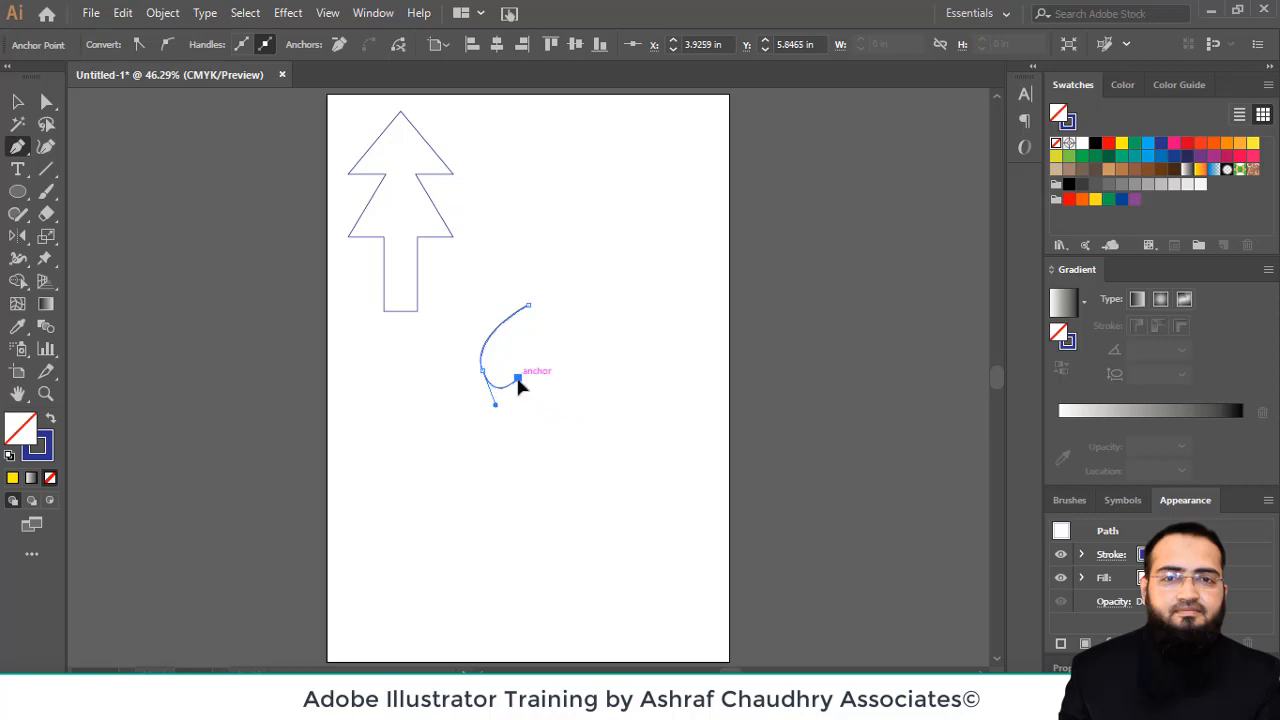
pyautogui.moveTo(519, 387); pyautogui.dragTo(540, 456)
pyautogui.press('v')
pyautogui.click(568, 379)
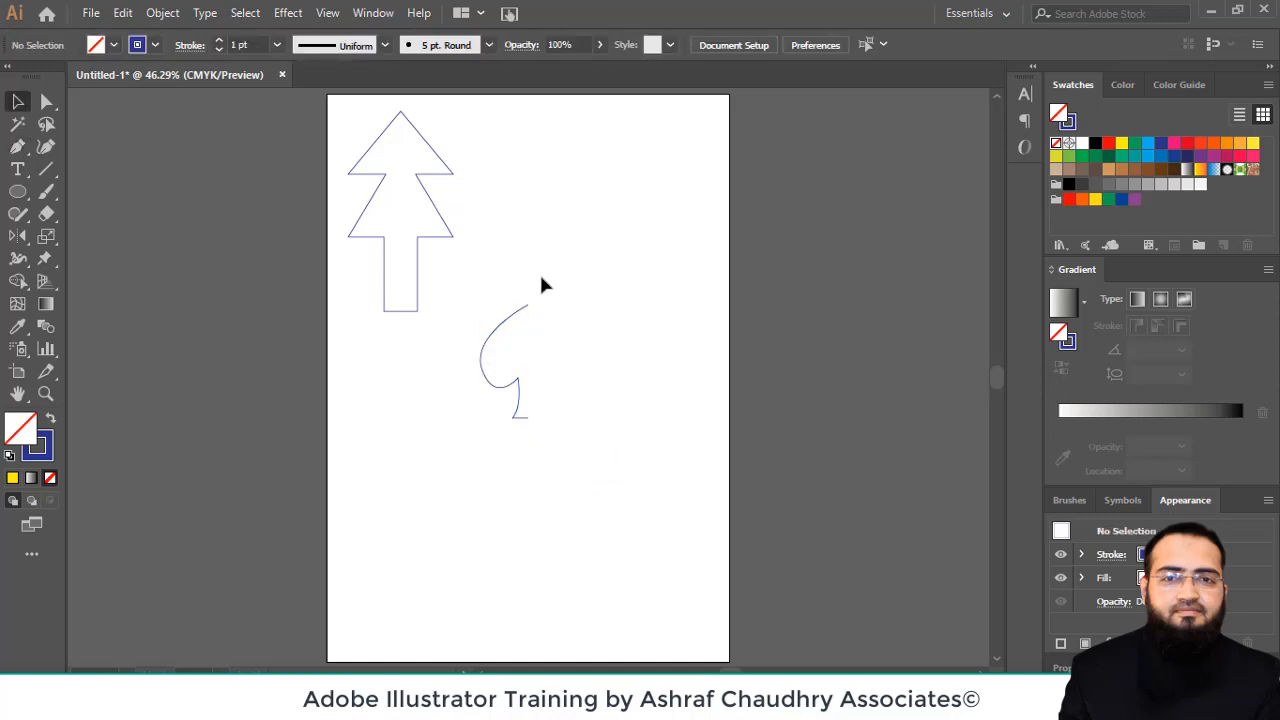
# Raise the half spade's top endpoint straight up to about Y 3.98 in with the Direct Selection tool
pyautogui.moveTo(474, 290); pyautogui.dragTo(580, 463)
pyautogui.click(586, 442)
pyautogui.click(47, 101)
pyautogui.click(530, 307)
pyautogui.moveTo(530, 307); pyautogui.dragTo(531, 290)
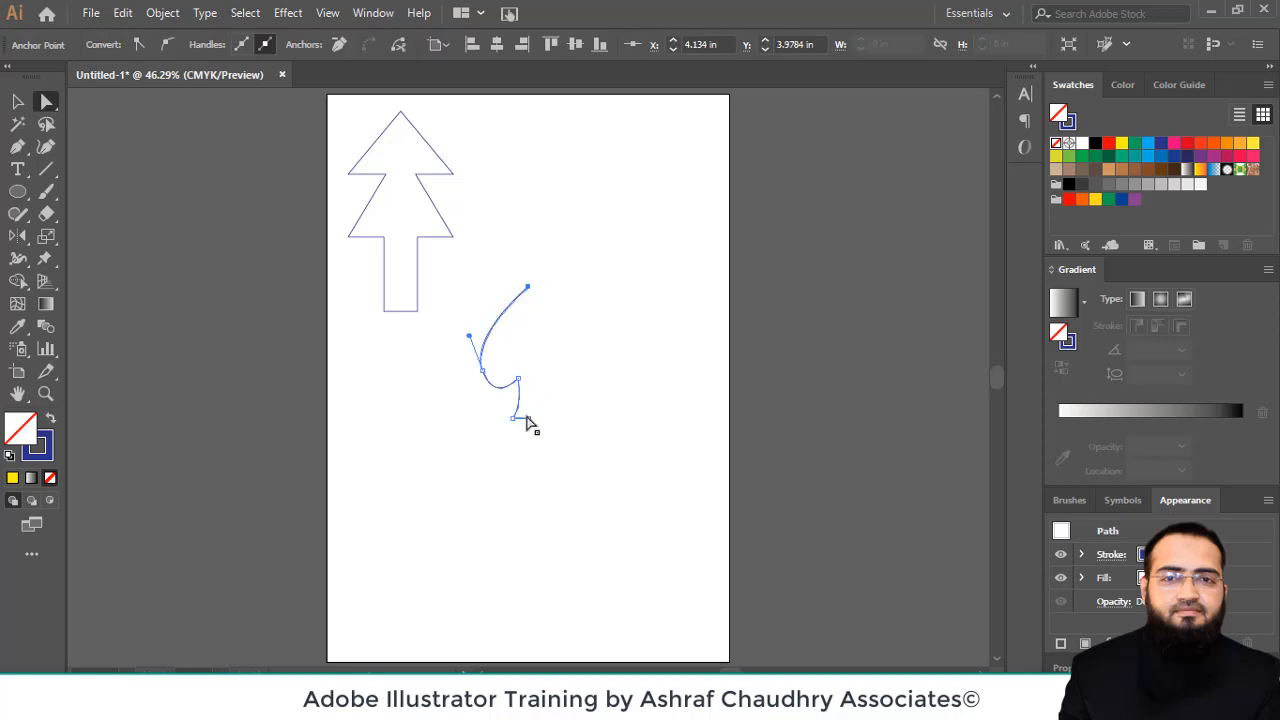
# Refine the half spade's outer curve by slightly shortening the lower handle of its outermost point and adjusting the upper handle
pyautogui.click(483, 373)
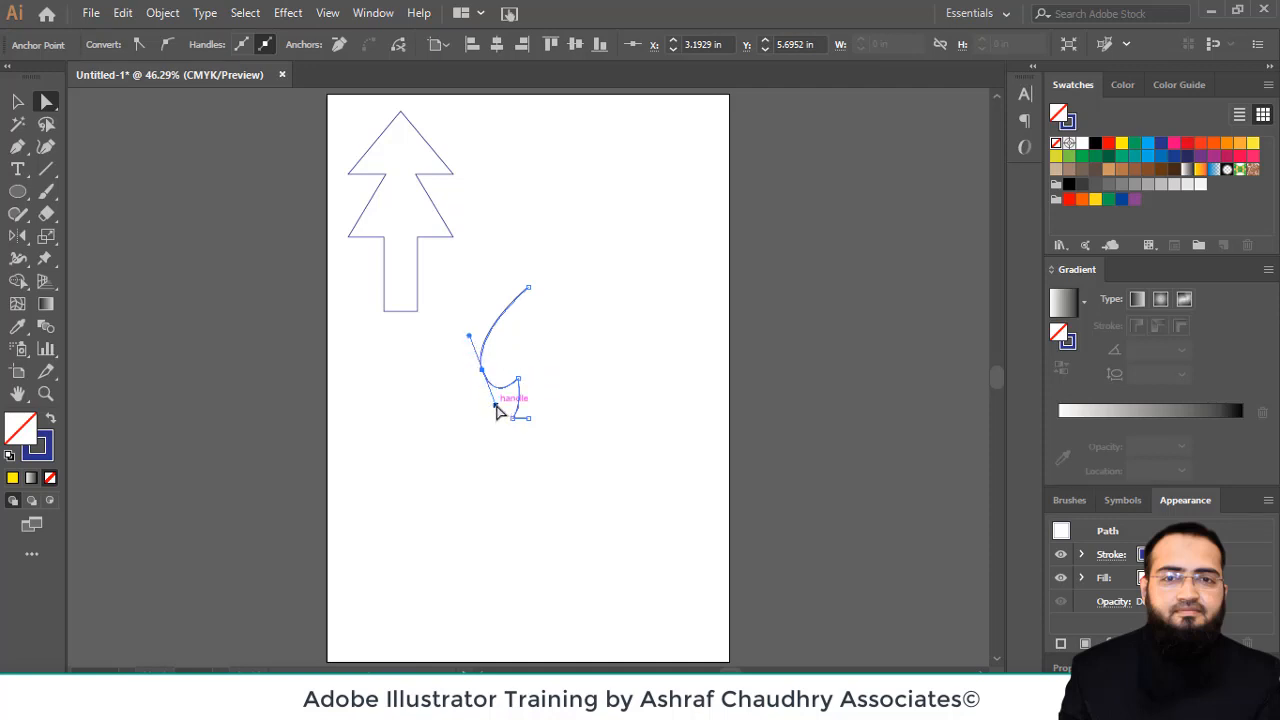
pyautogui.moveTo(494, 402); pyautogui.dragTo(494, 398)
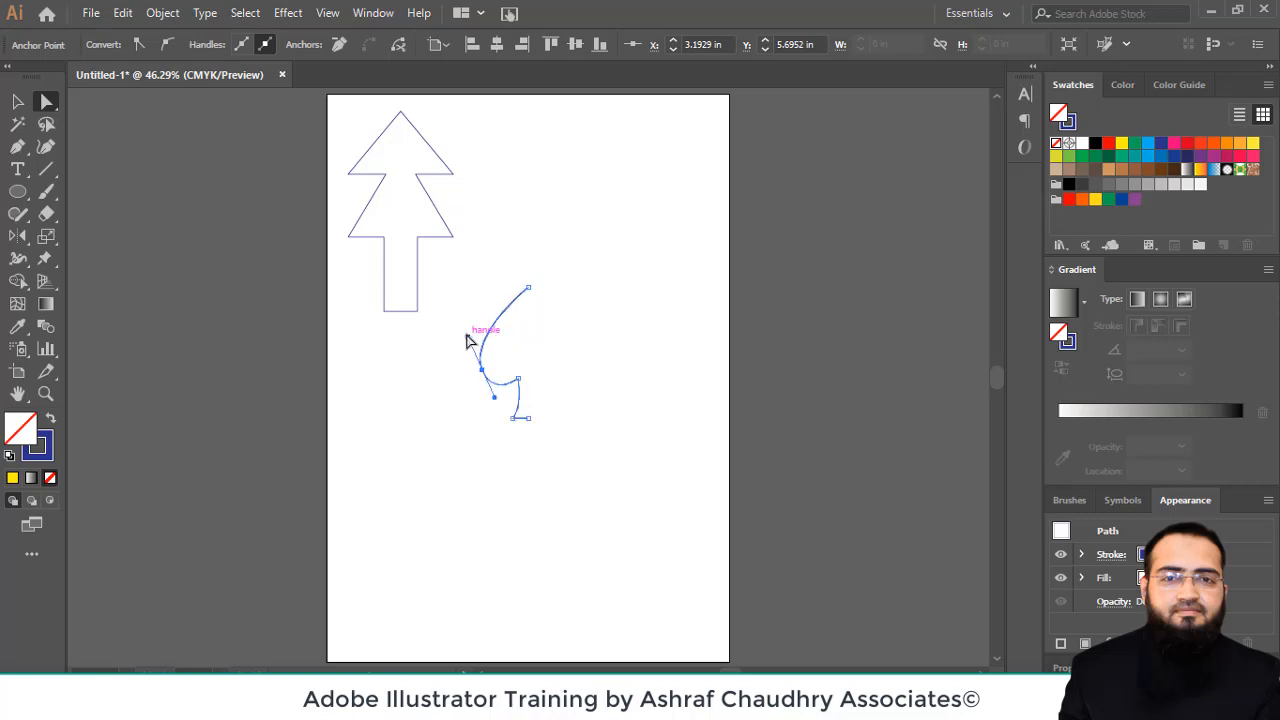
pyautogui.moveTo(467, 337); pyautogui.dragTo(466, 334)
pyautogui.click(483, 370)
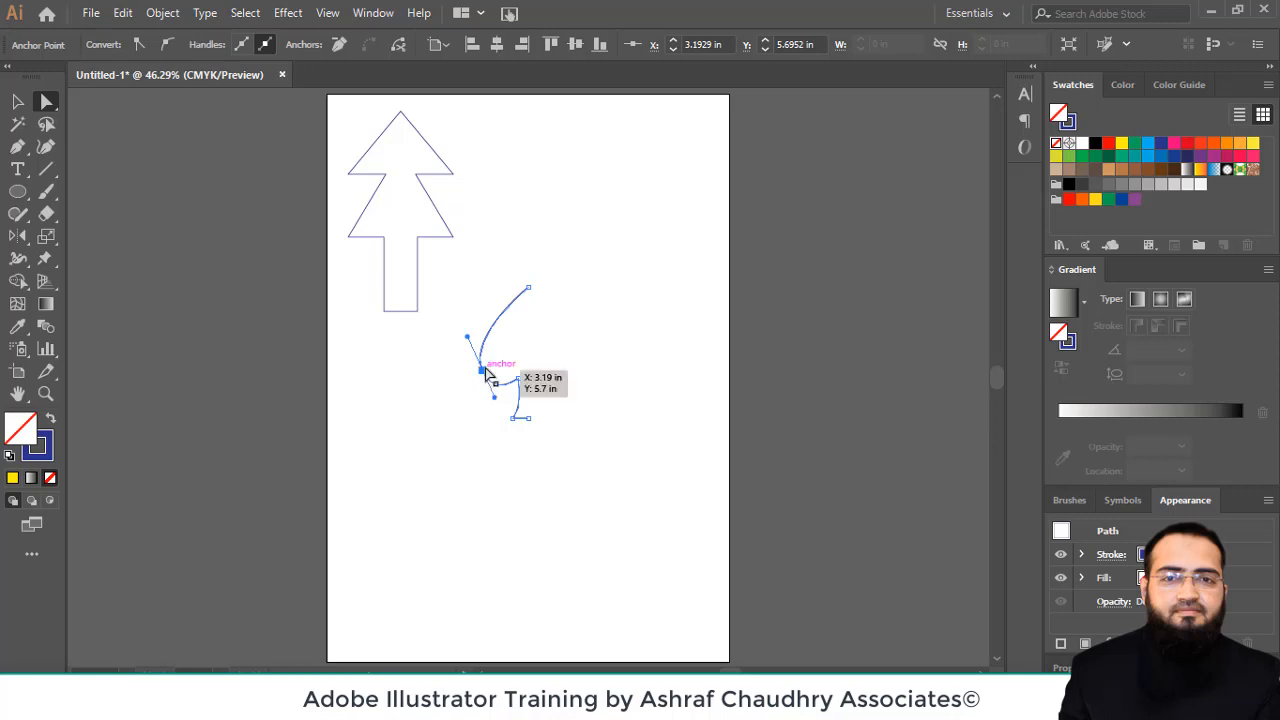
pyautogui.click(528, 288)
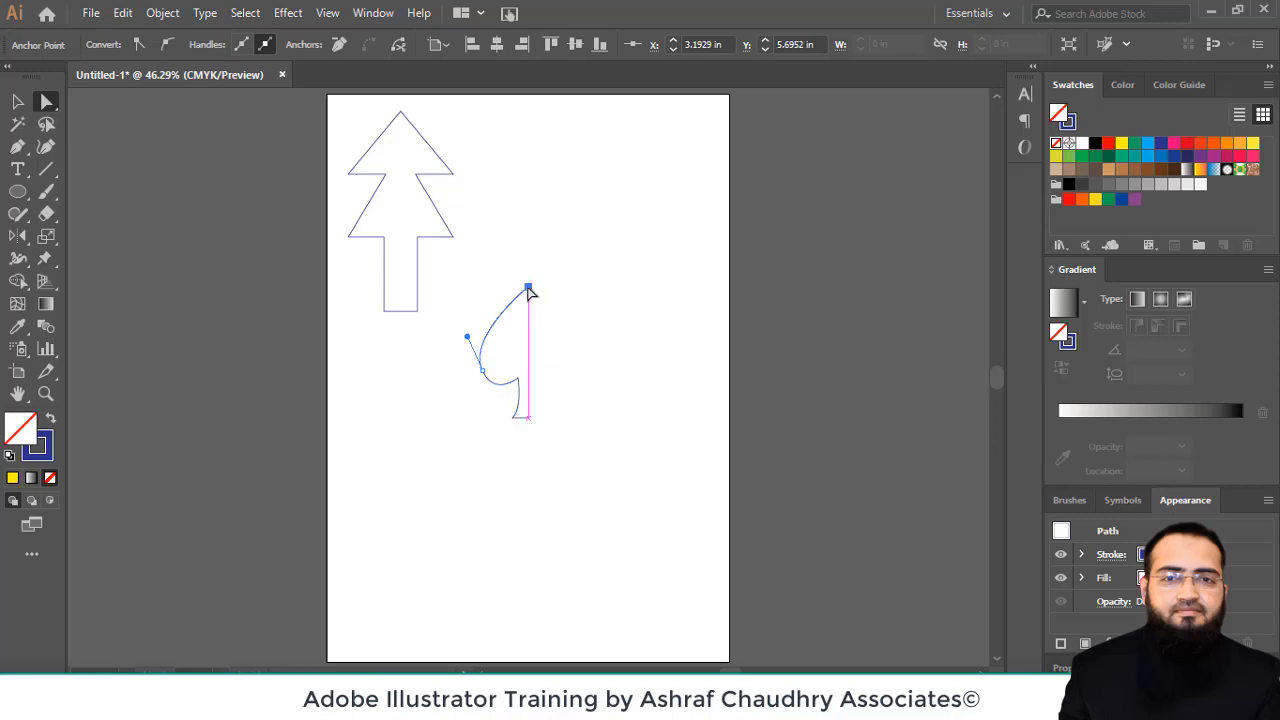
pyautogui.click(529, 289)
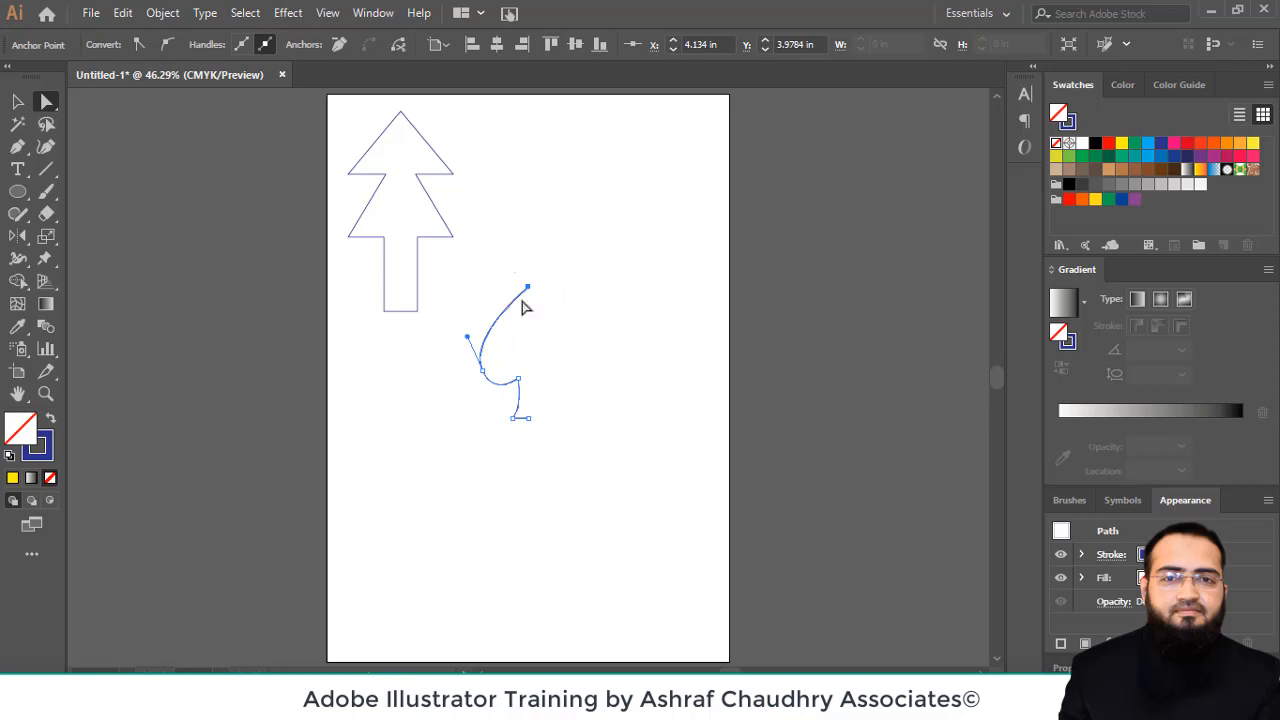
pyautogui.click(481, 375)
pyautogui.moveTo(481, 375); pyautogui.dragTo(494, 397)
pyautogui.click(20, 104)
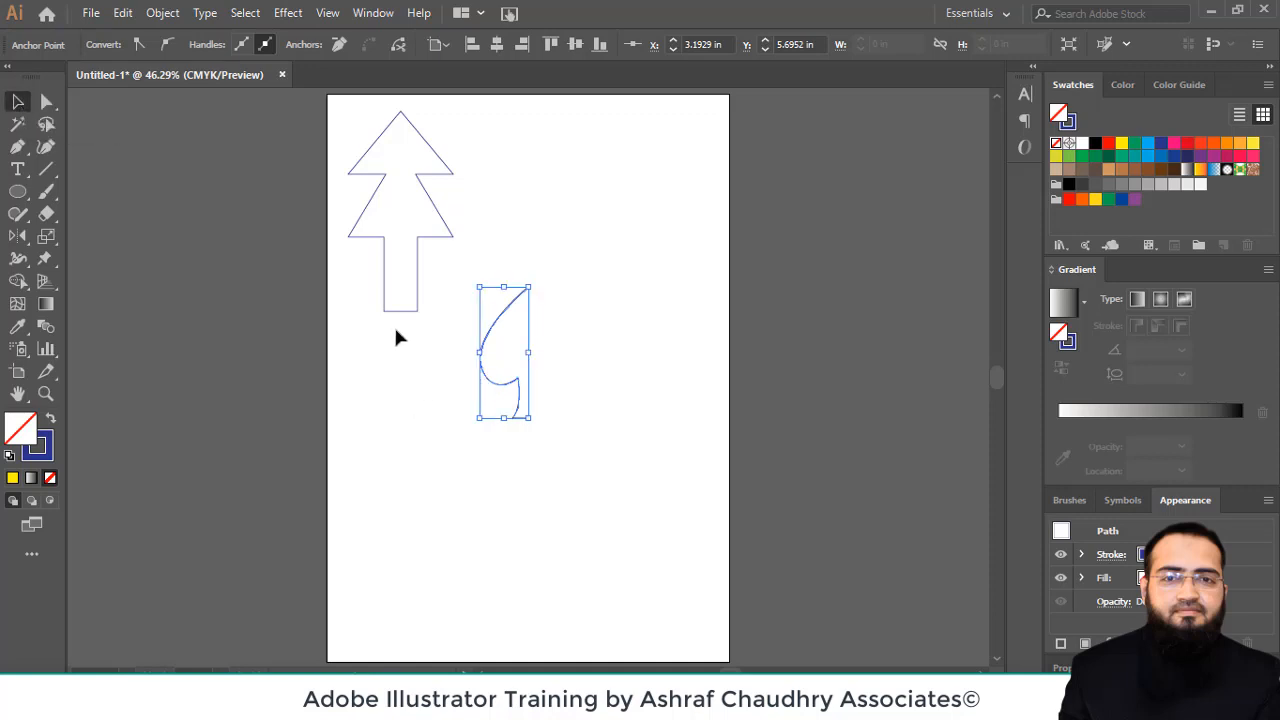
pyautogui.moveTo(461, 262); pyautogui.dragTo(585, 461)
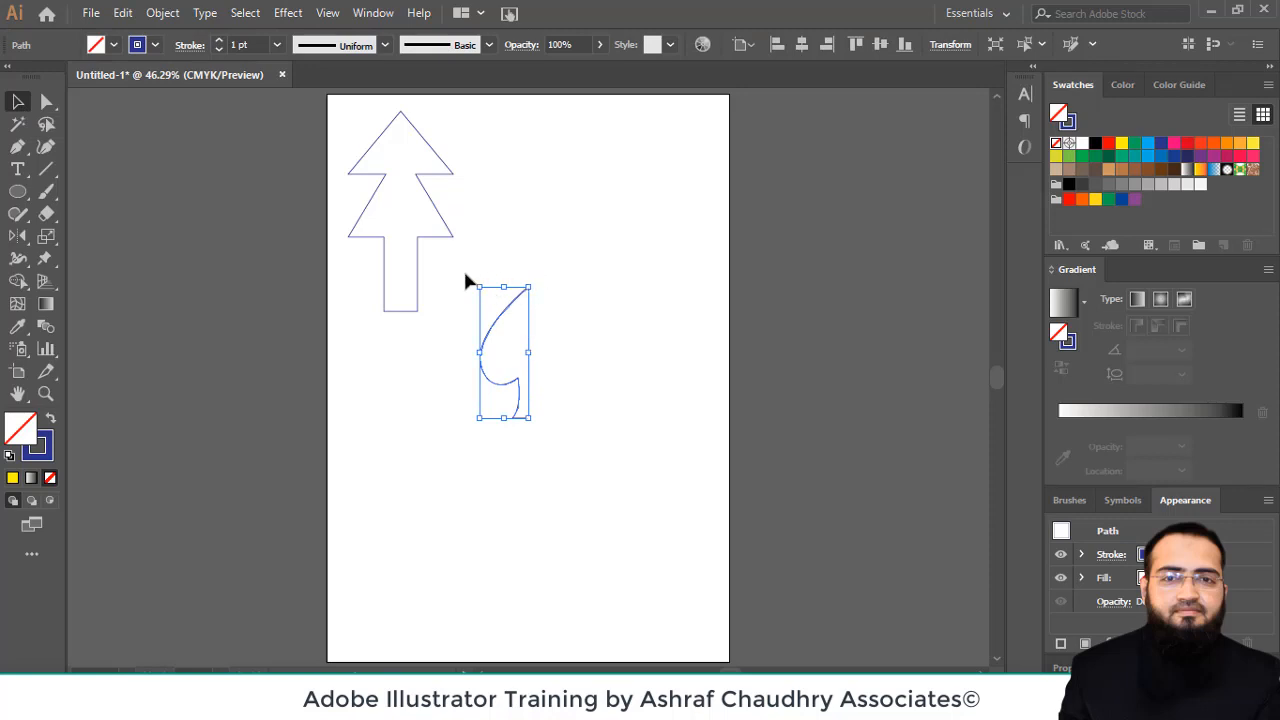
pyautogui.click(334, 229)
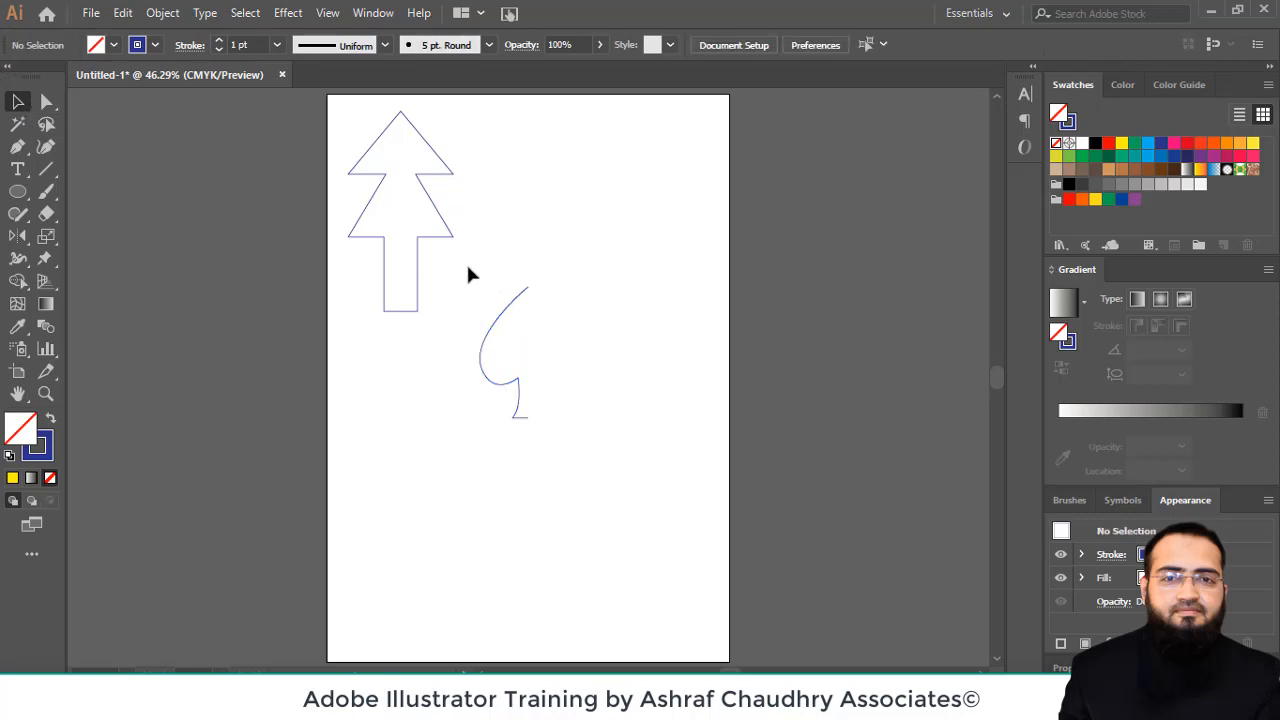
pyautogui.moveTo(520, 362); pyautogui.dragTo(588, 472)
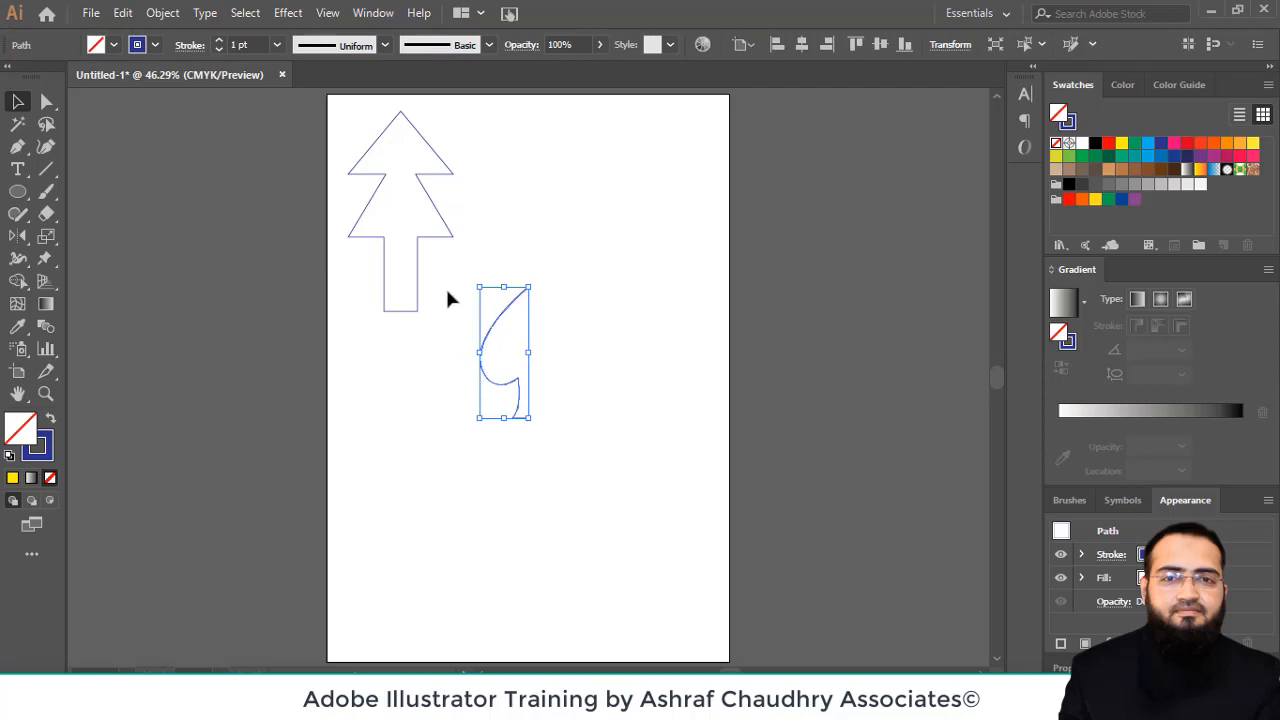
pyautogui.click(458, 273)
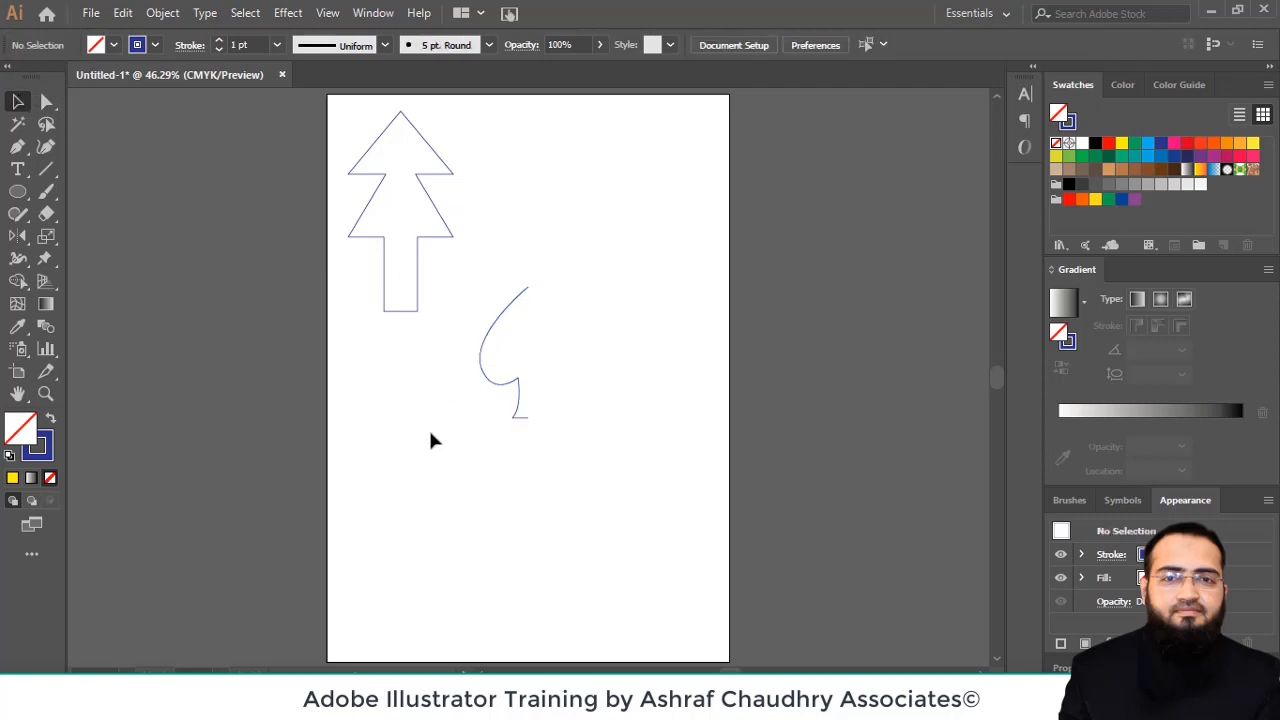
# Reflect a copy of the half spade across the vertical axis through its top endpoint, then deselect it
pyautogui.moveTo(540, 398); pyautogui.dragTo(567, 456)
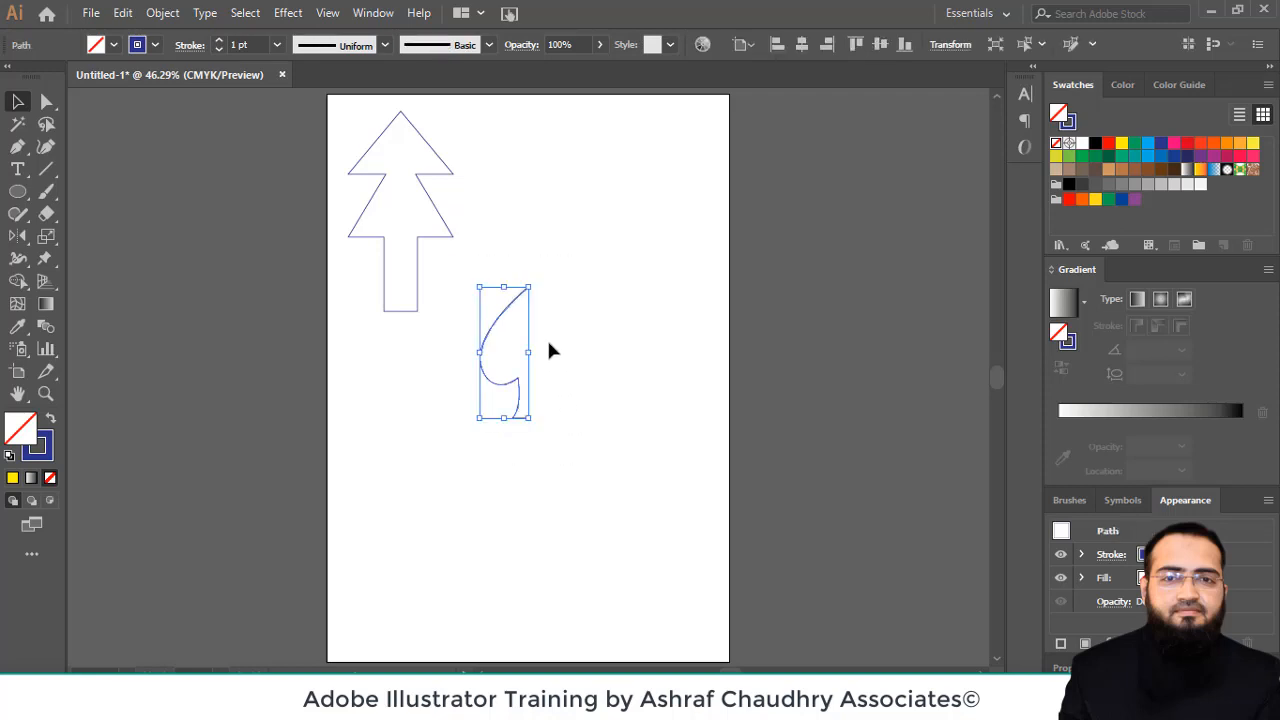
pyautogui.press('o')
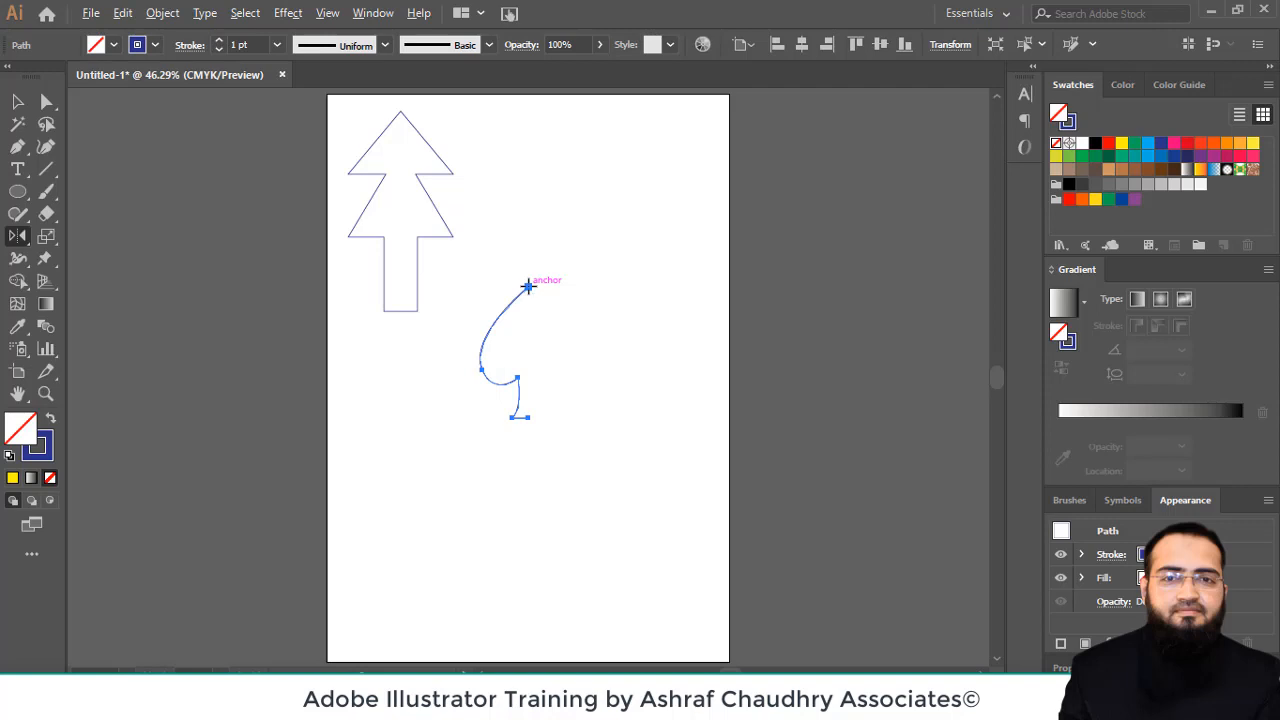
pyautogui.keyDown('alt'); pyautogui.click(528, 286); pyautogui.keyUp('alt')
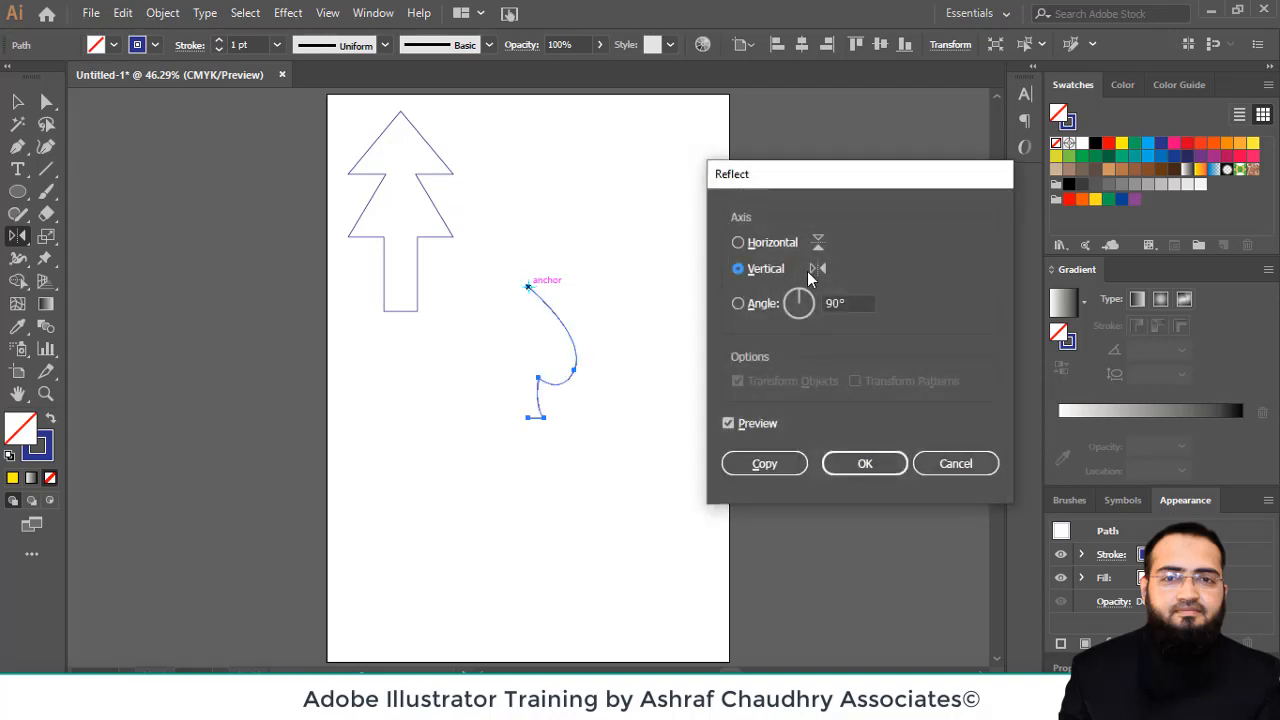
pyautogui.click(753, 466)
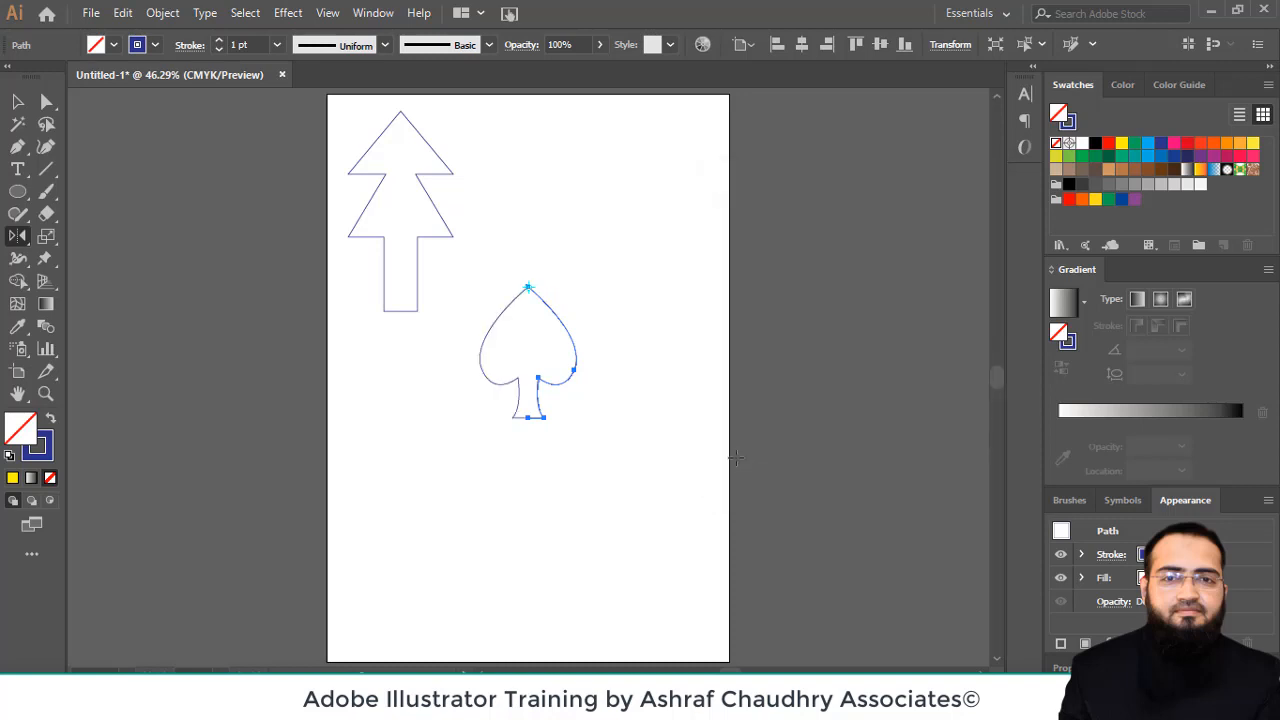
pyautogui.press('v')
pyautogui.click(654, 472)
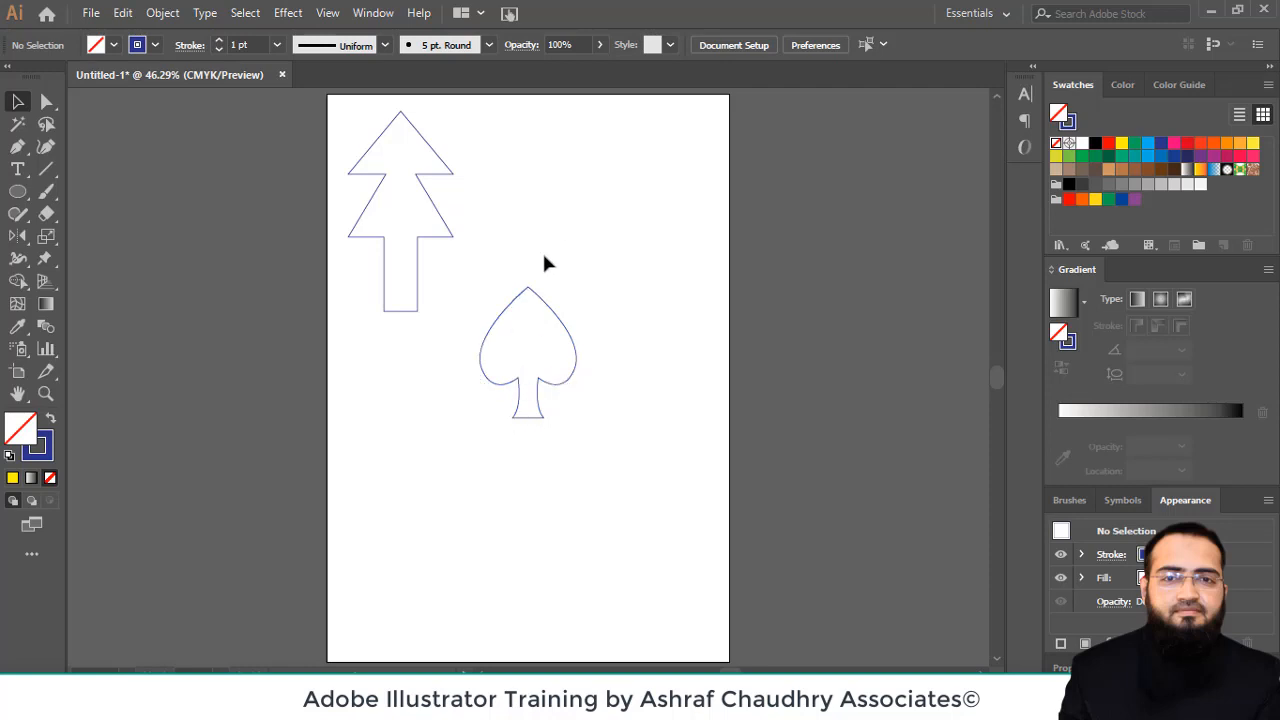
# Select both overlapping endpoints at the spade's tip and join them
pyautogui.press('a')
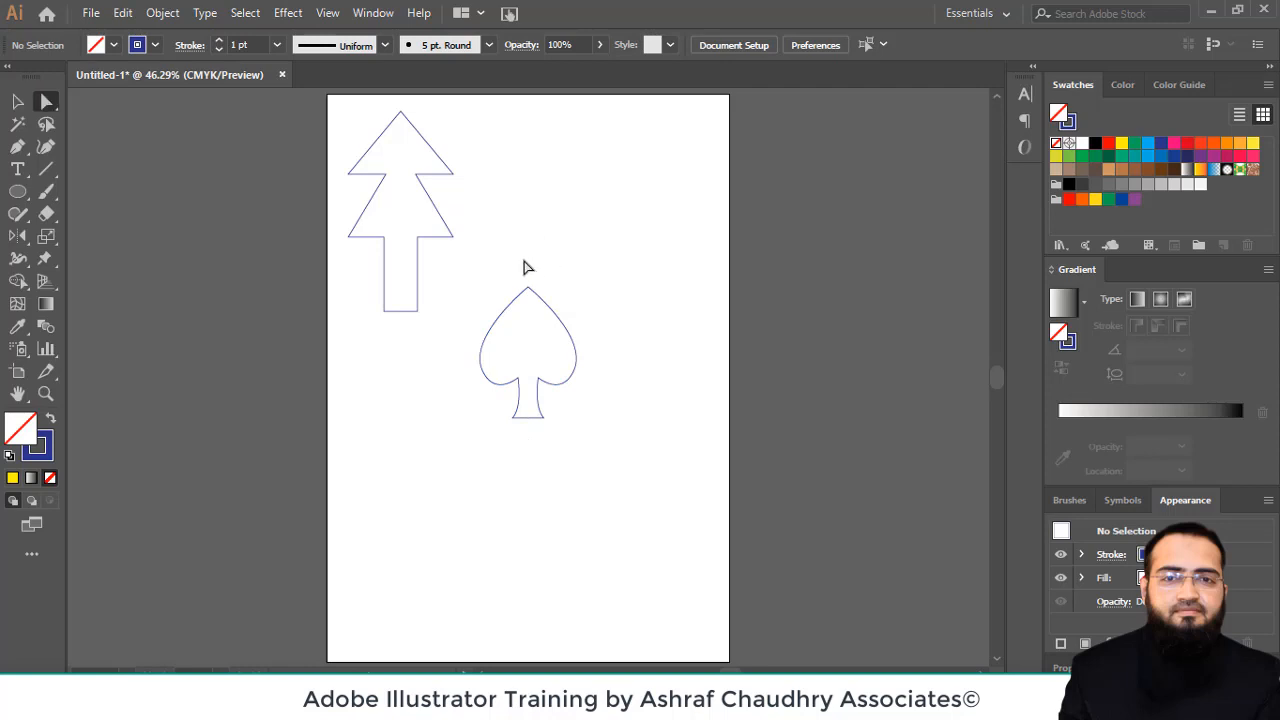
pyautogui.moveTo(517, 268); pyautogui.dragTo(537, 300)
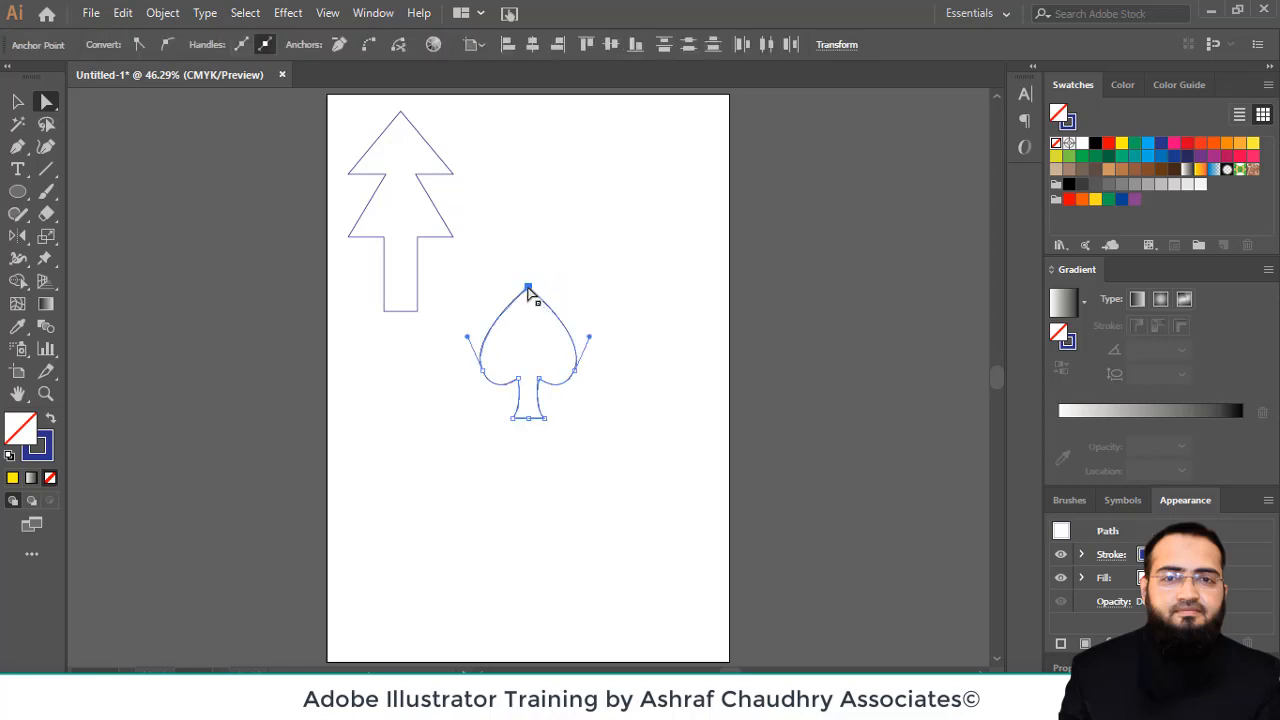
pyautogui.rightClick(530, 292)
pyautogui.click(569, 421)
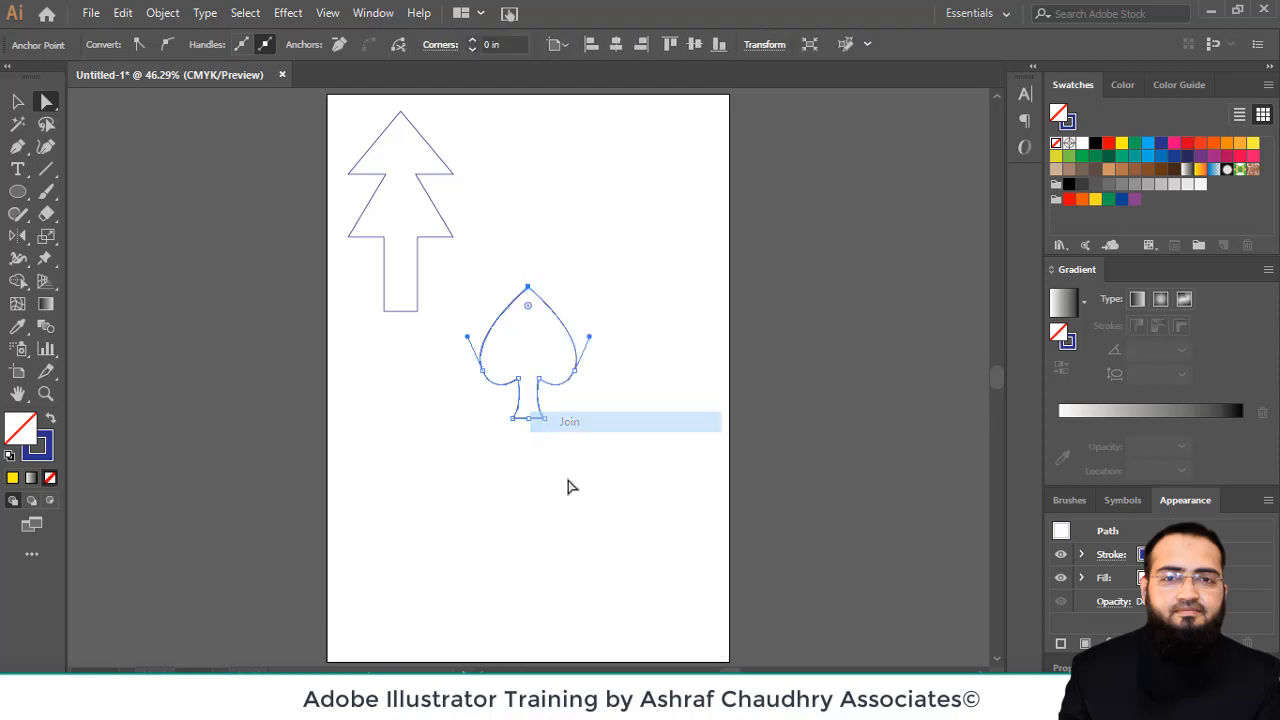
# Select the overlapping endpoints at the centre of the spade's base, join them, and deselect the closed outline
pyautogui.click(543, 460)
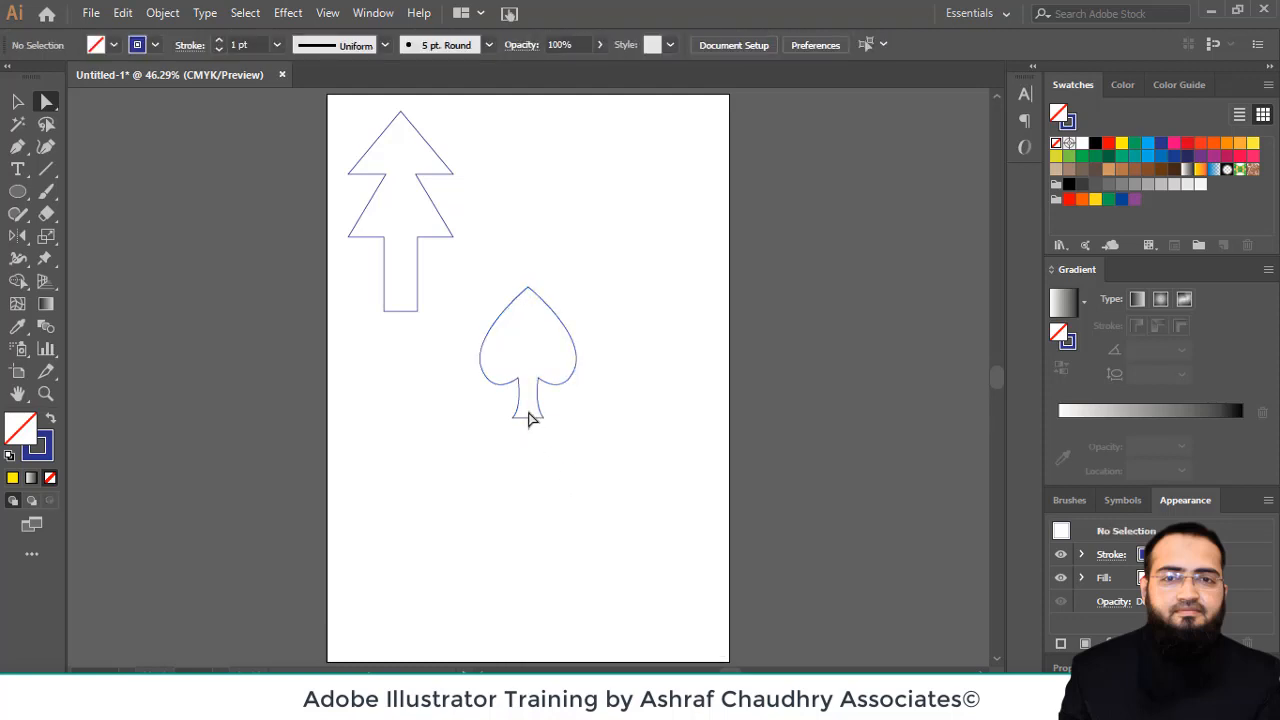
pyautogui.click(527, 417)
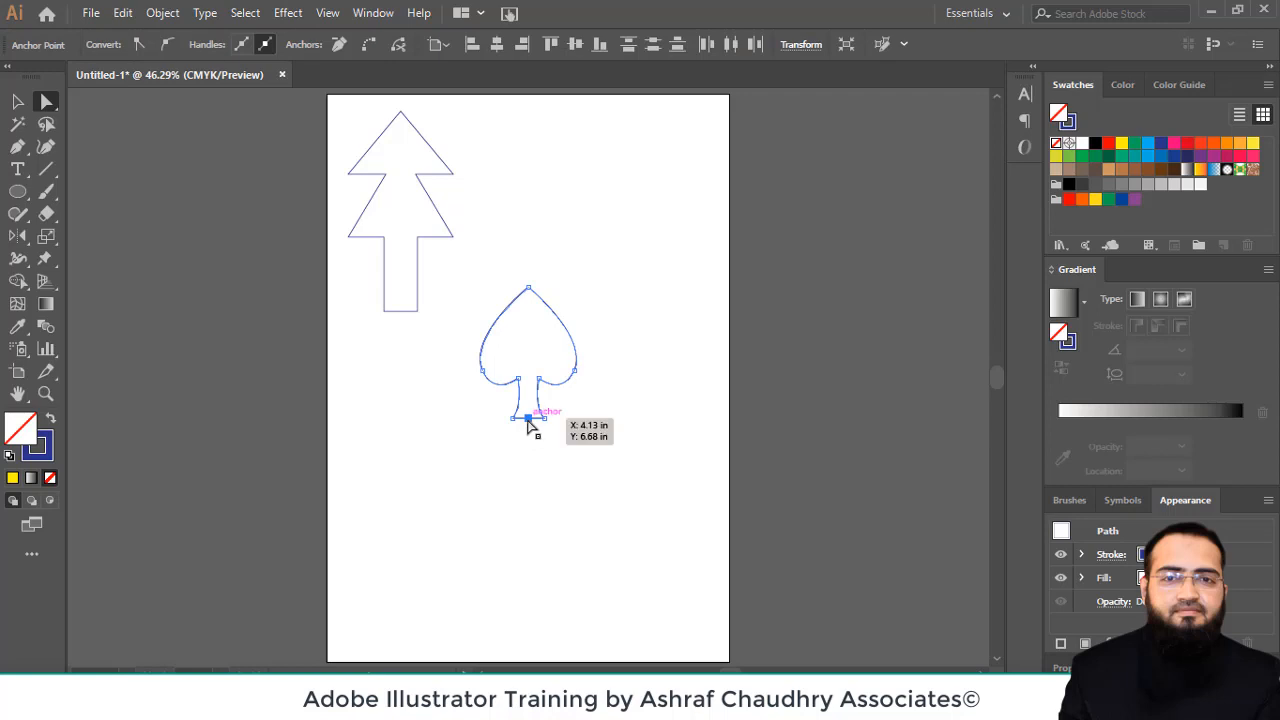
pyautogui.rightClick(528, 422)
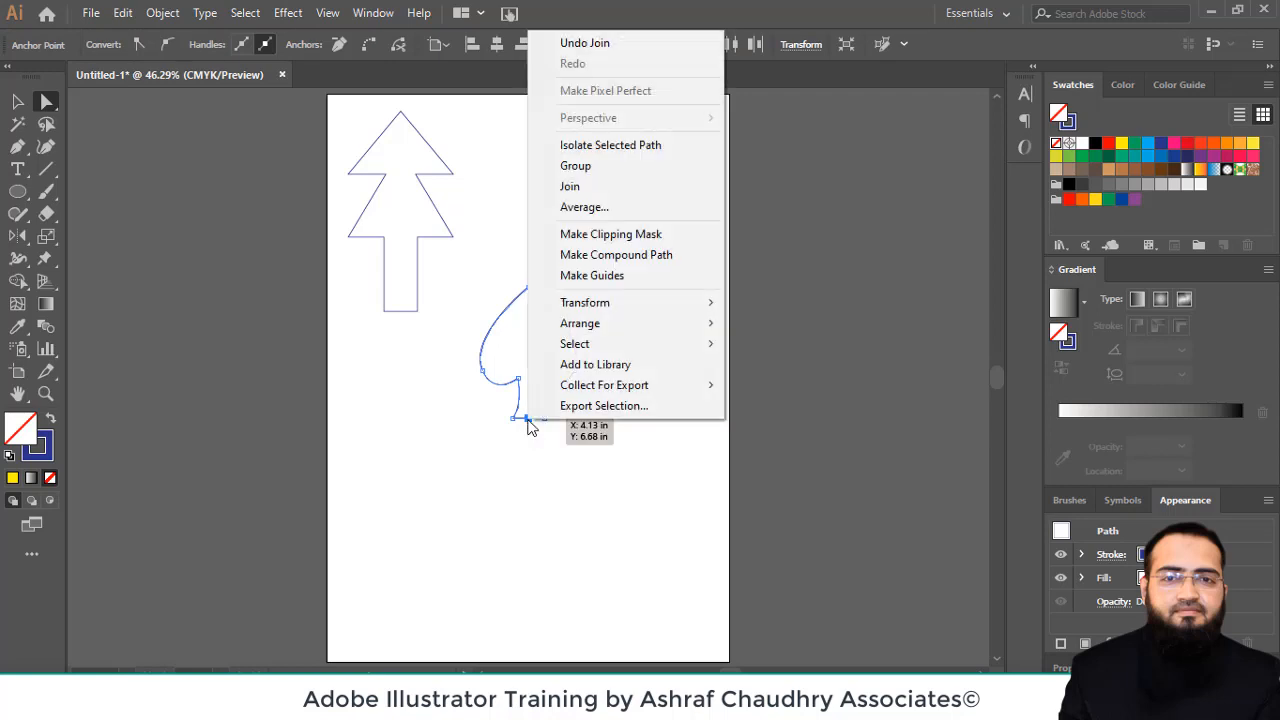
pyautogui.click(590, 192)
pyautogui.click(625, 384)
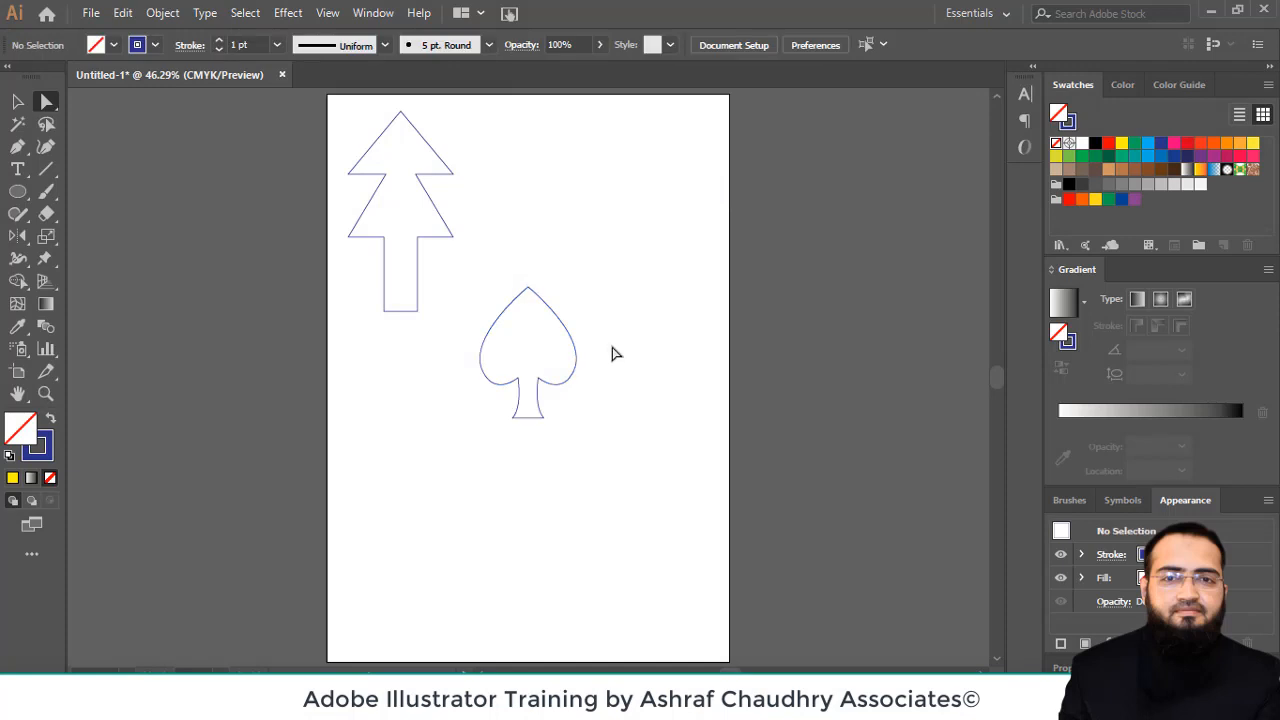
# Try pulling the spade's right curve outward and its base point downward as a test, then undo both changes
pyautogui.moveTo(577, 357); pyautogui.dragTo(671, 354)
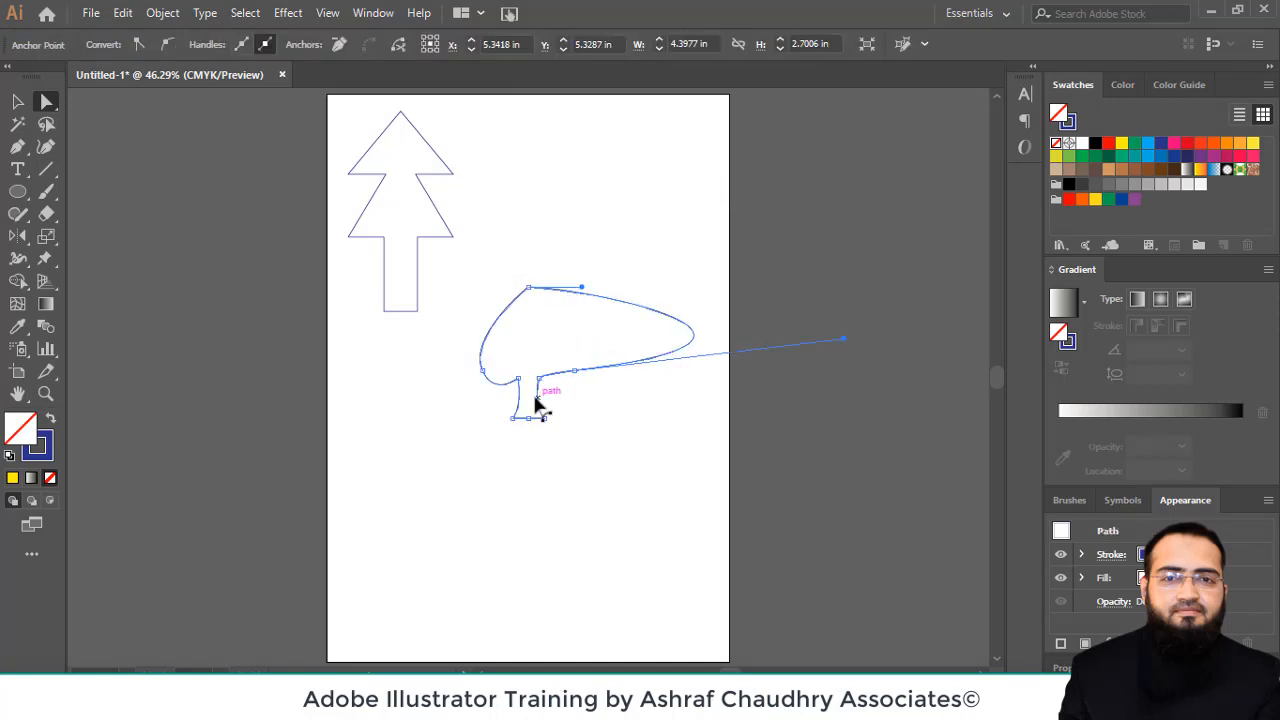
pyautogui.moveTo(528, 418); pyautogui.dragTo(534, 506)
pyautogui.hotkey('ctrl', 'z')
pyautogui.hotkey('ctrl', 'z')
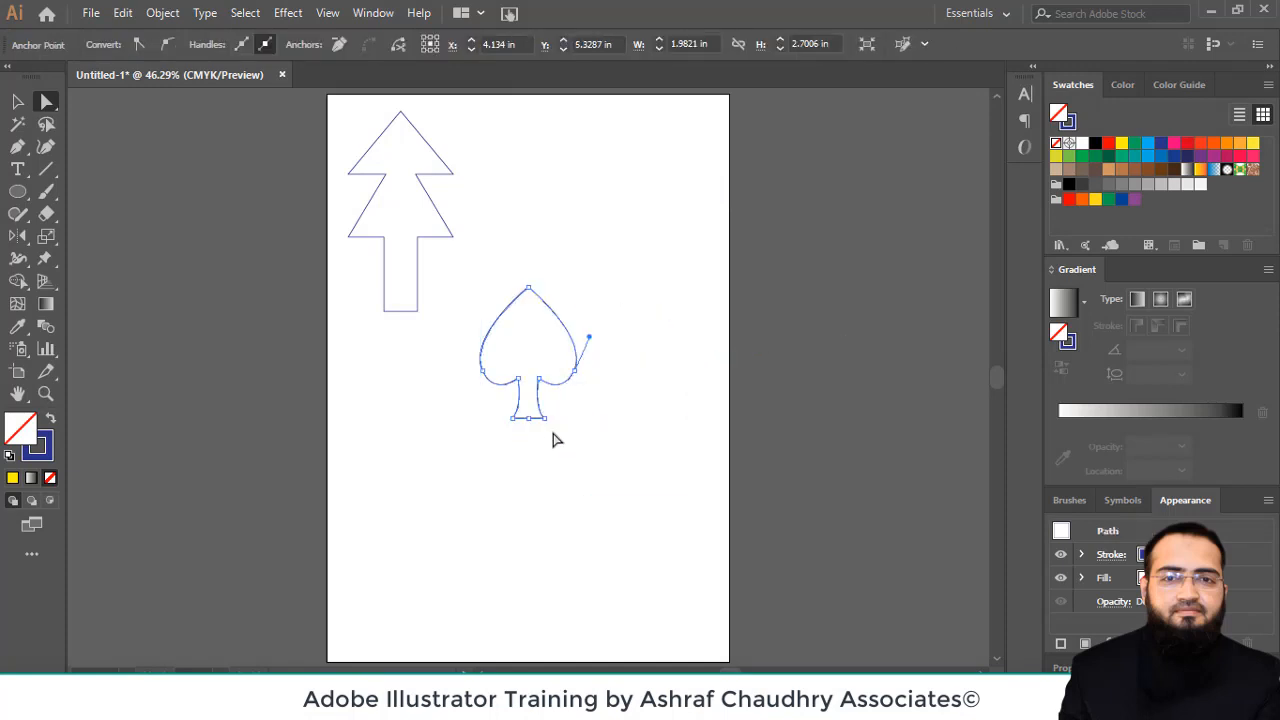
# Move the whole spade up beside the tree, then delete all artwork from the artboard
pyautogui.press('v')
pyautogui.click(640, 503)
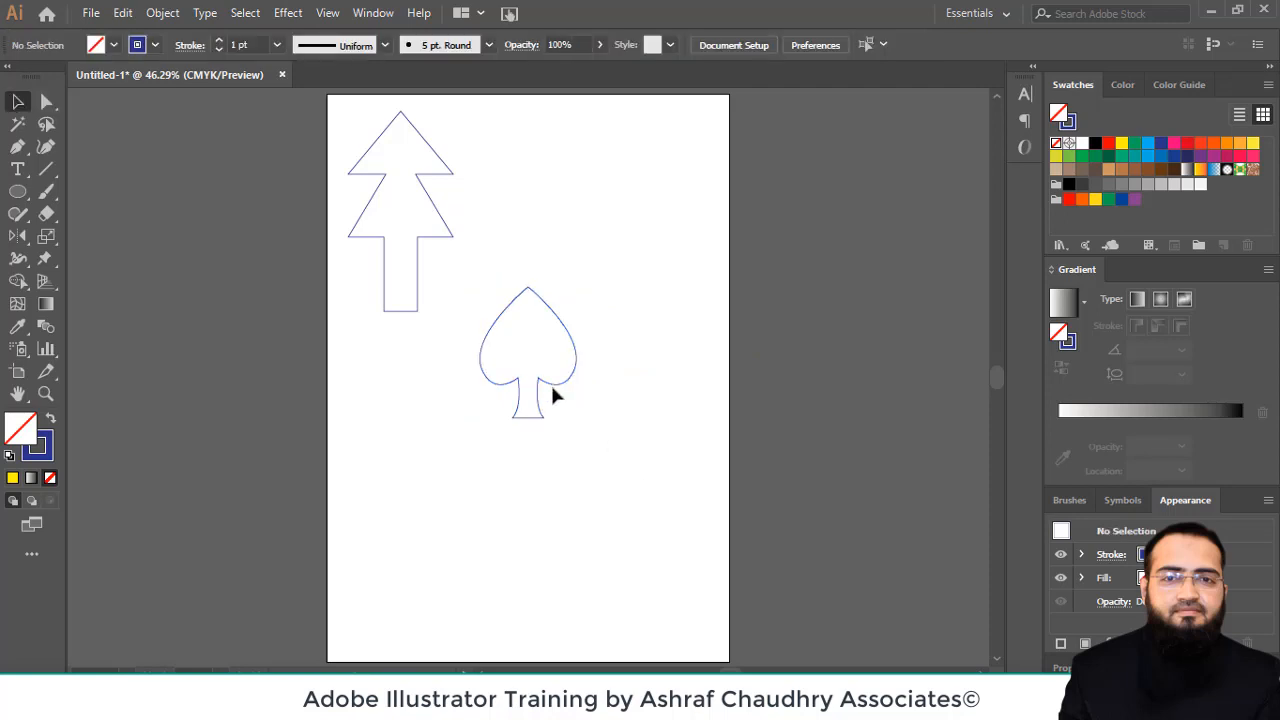
pyautogui.moveTo(545, 388); pyautogui.dragTo(586, 233)
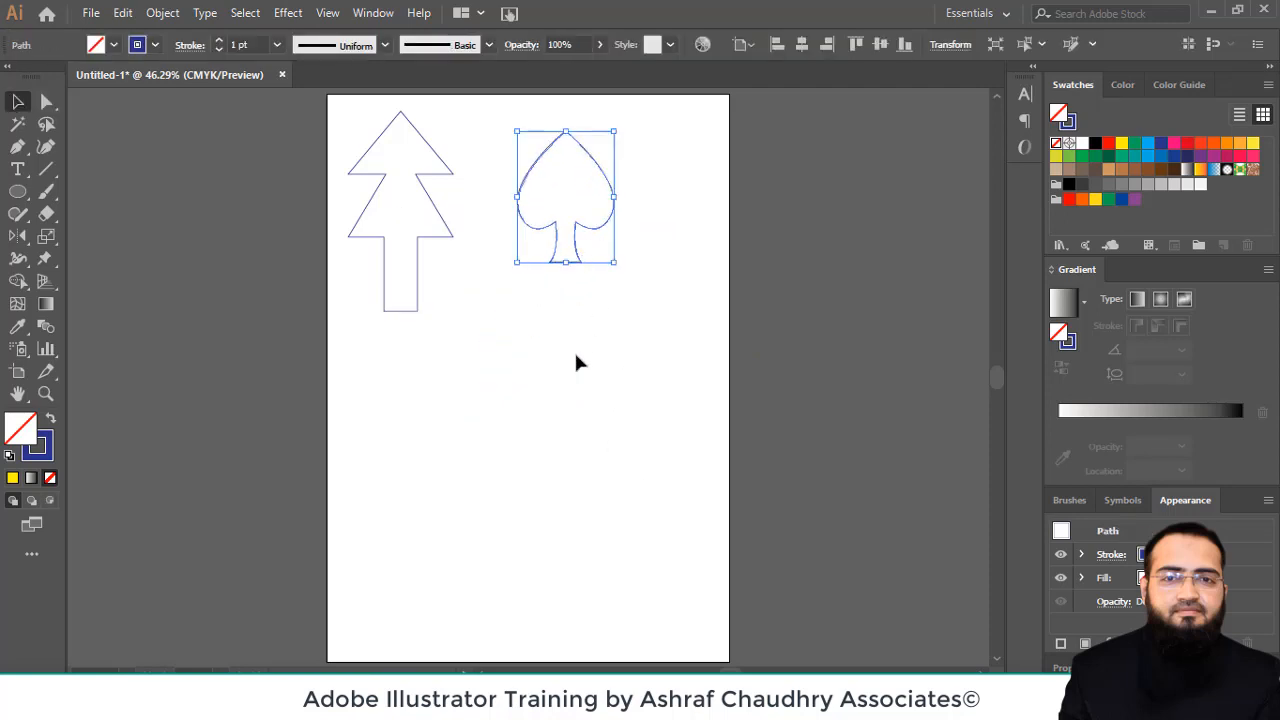
pyautogui.click(574, 349)
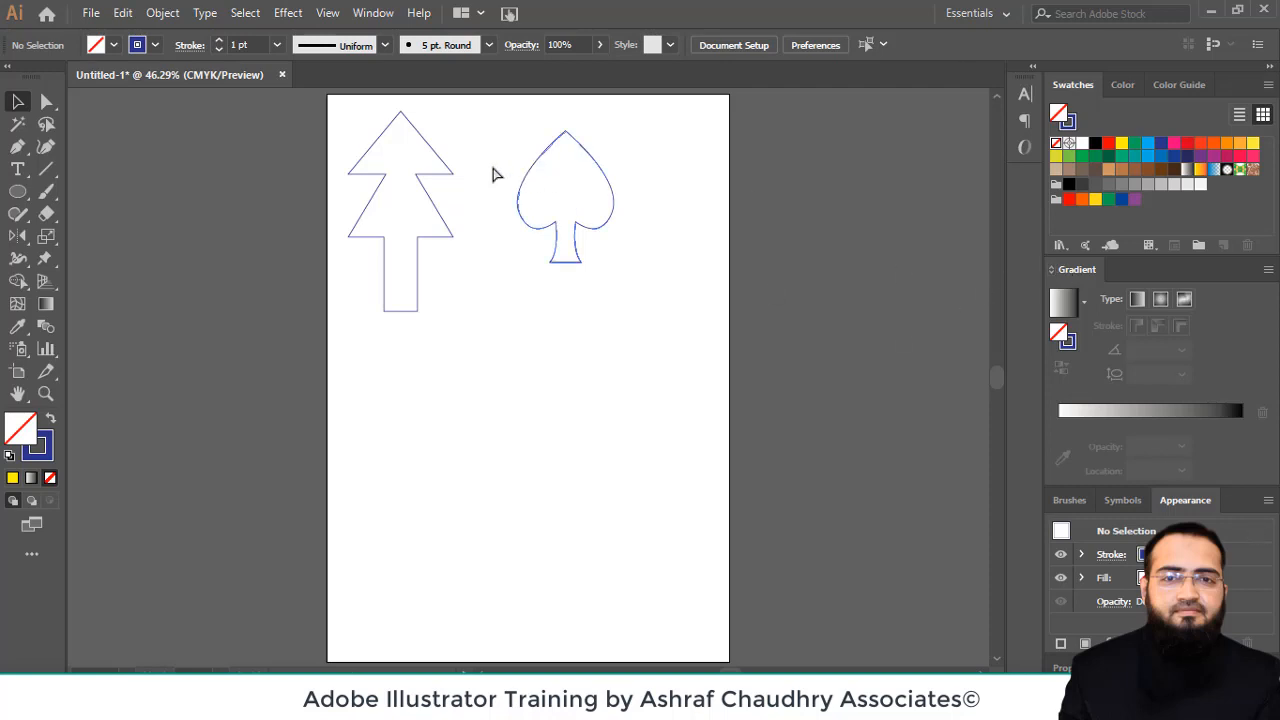
pyautogui.hotkey('ctrl', 'a')
pyautogui.press('Delete')
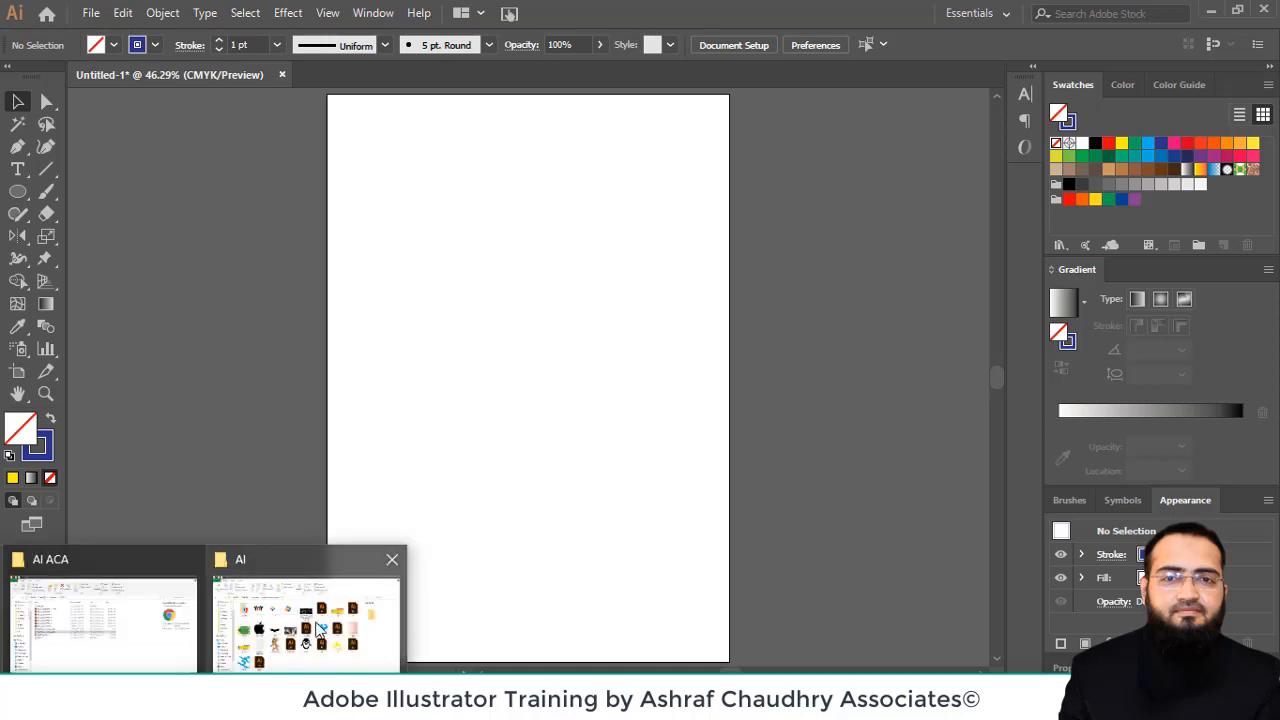
# Switch to the AI folder in File Explorer, examine the bbuilder JPG silhouette in Photos, and return to Illustrator
pyautogui.click(320, 628)
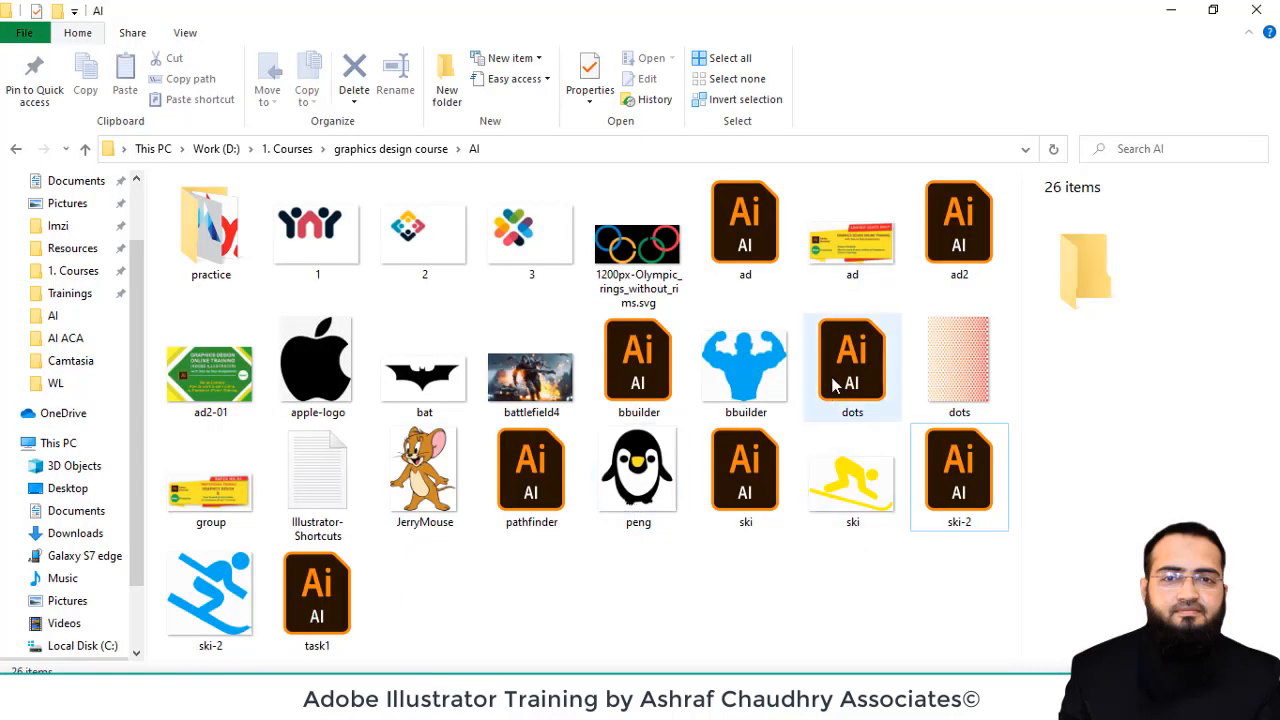
pyautogui.click(750, 395)
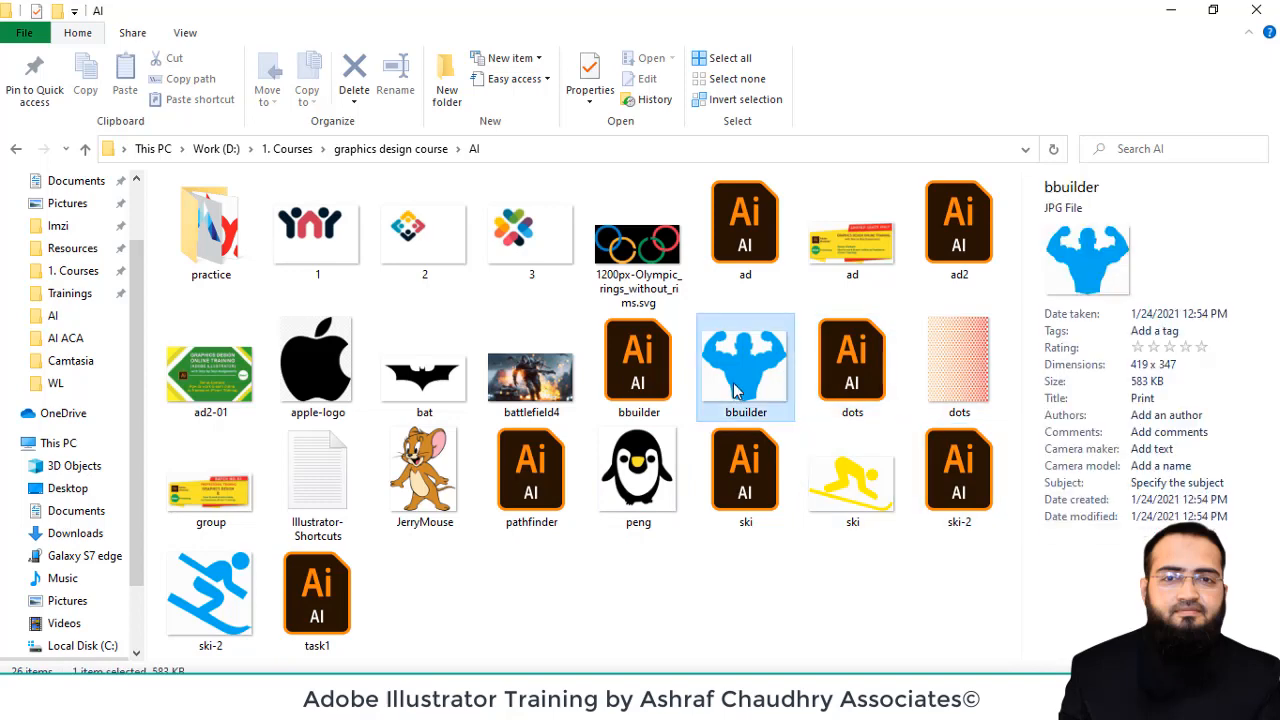
pyautogui.doubleClick(700, 357)
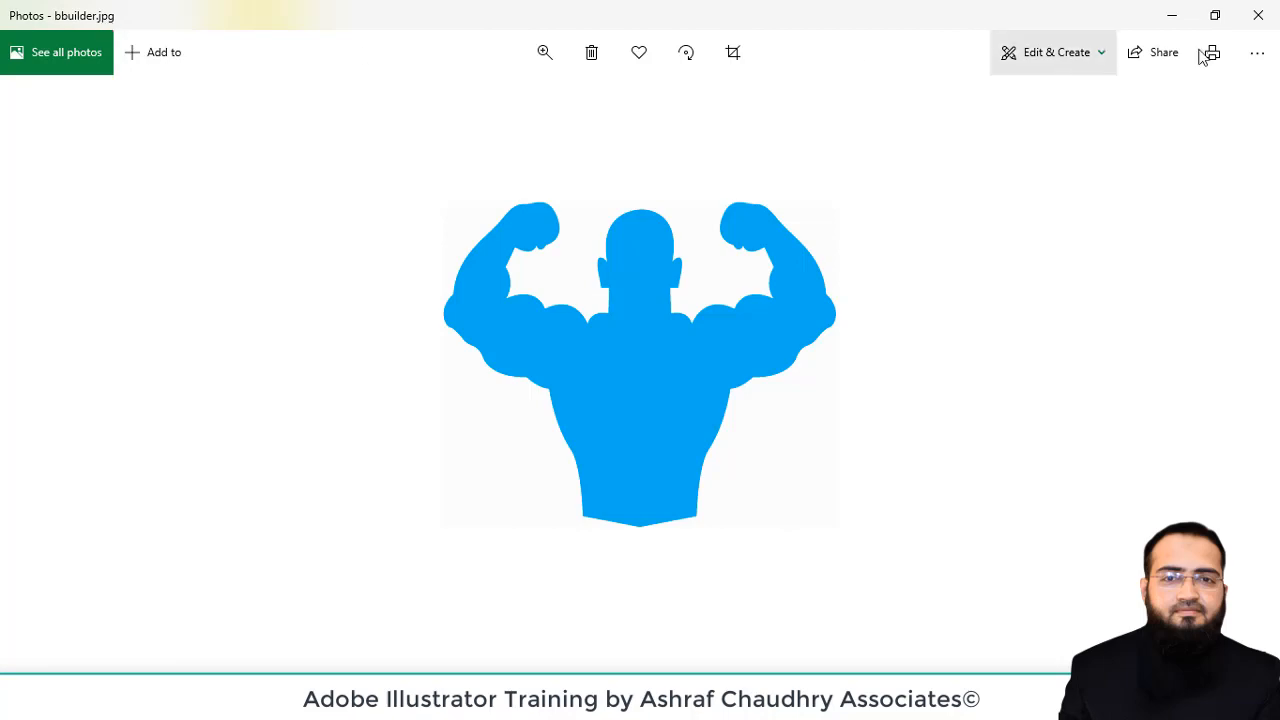
pyautogui.click(1258, 16)
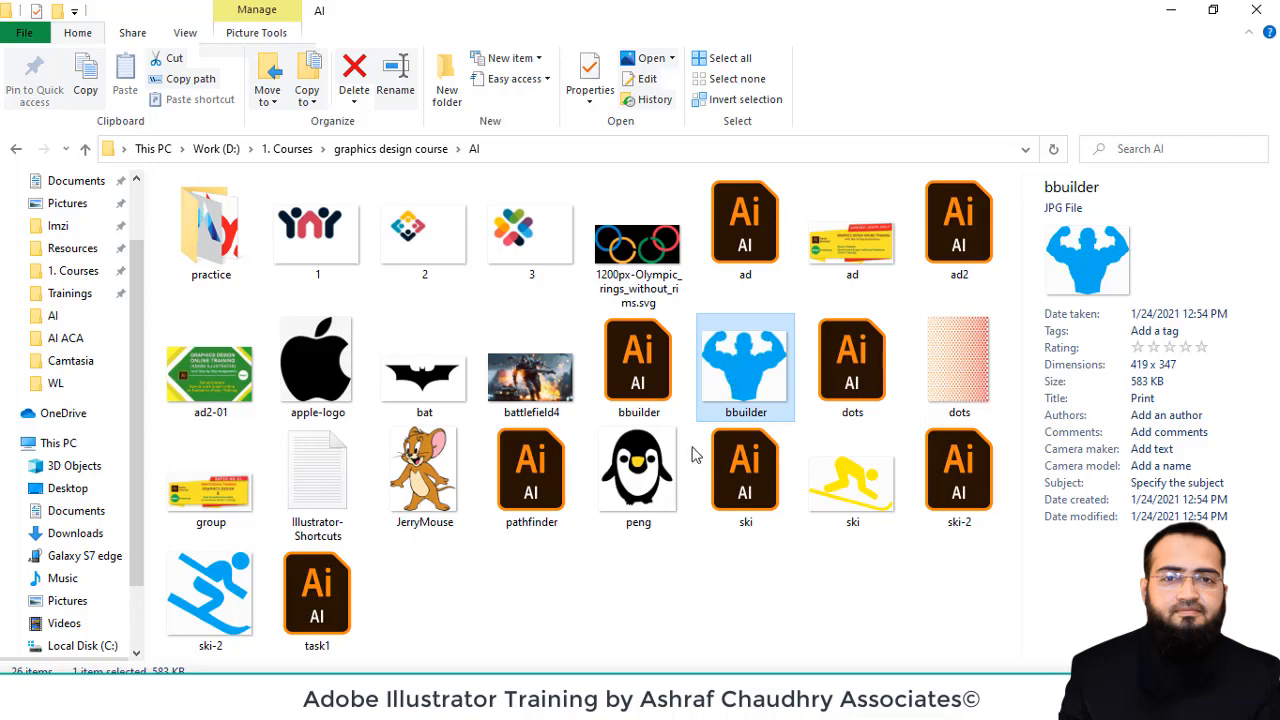
pyautogui.doubleClick(735, 385)
pyautogui.click(1258, 17)
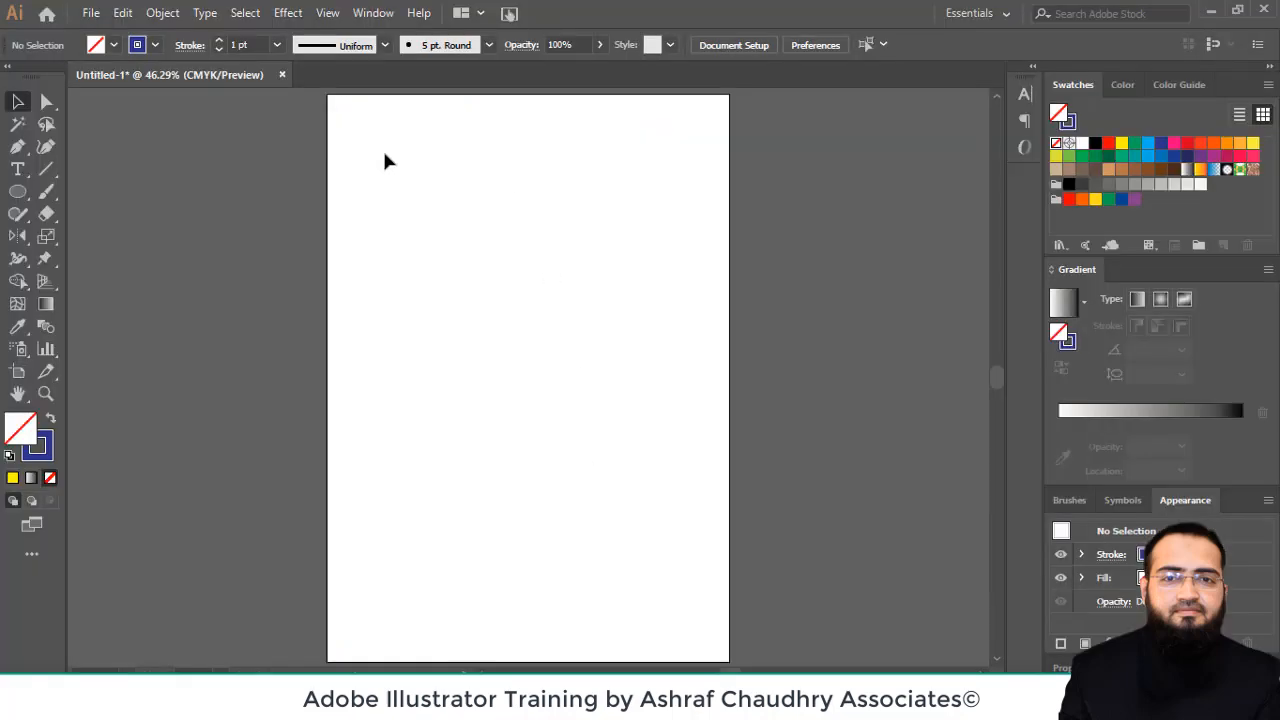
pyautogui.press('x')
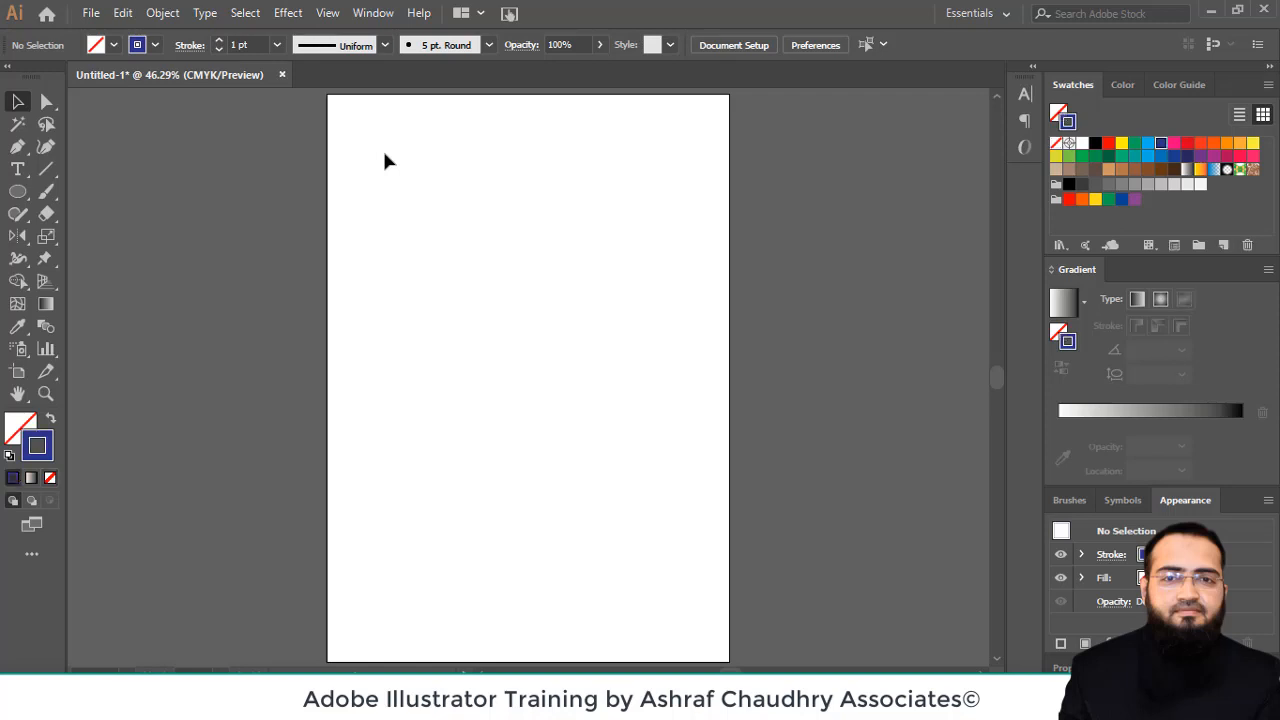
pyautogui.press('x')
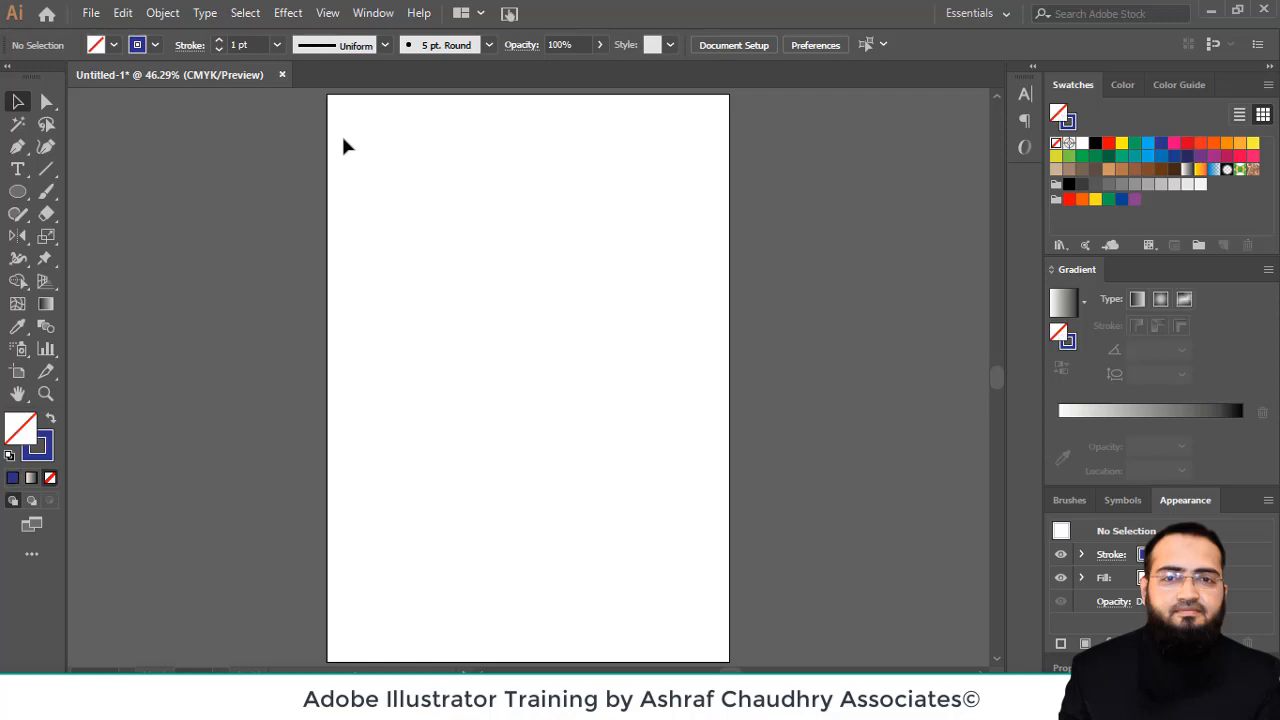
# Place the bbuilder JPG as a linked image, sized to span most of the artboard's width
pyautogui.click(90, 13)
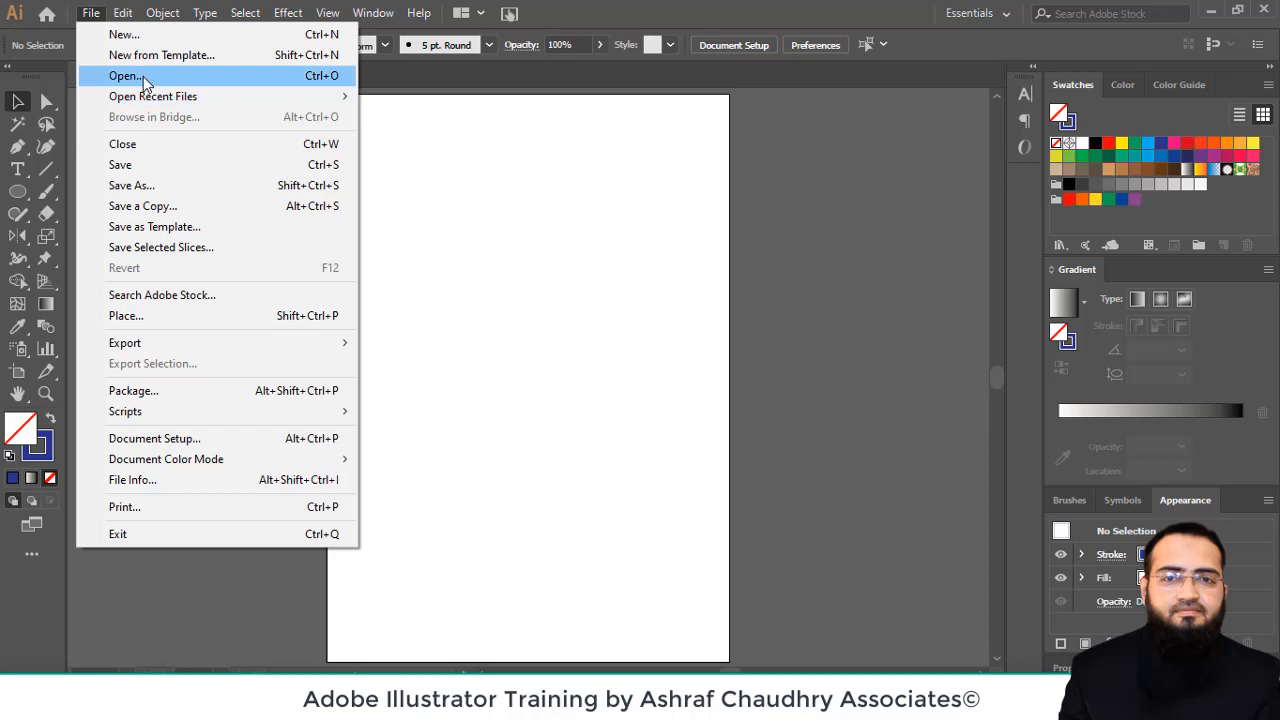
pyautogui.click(180, 314)
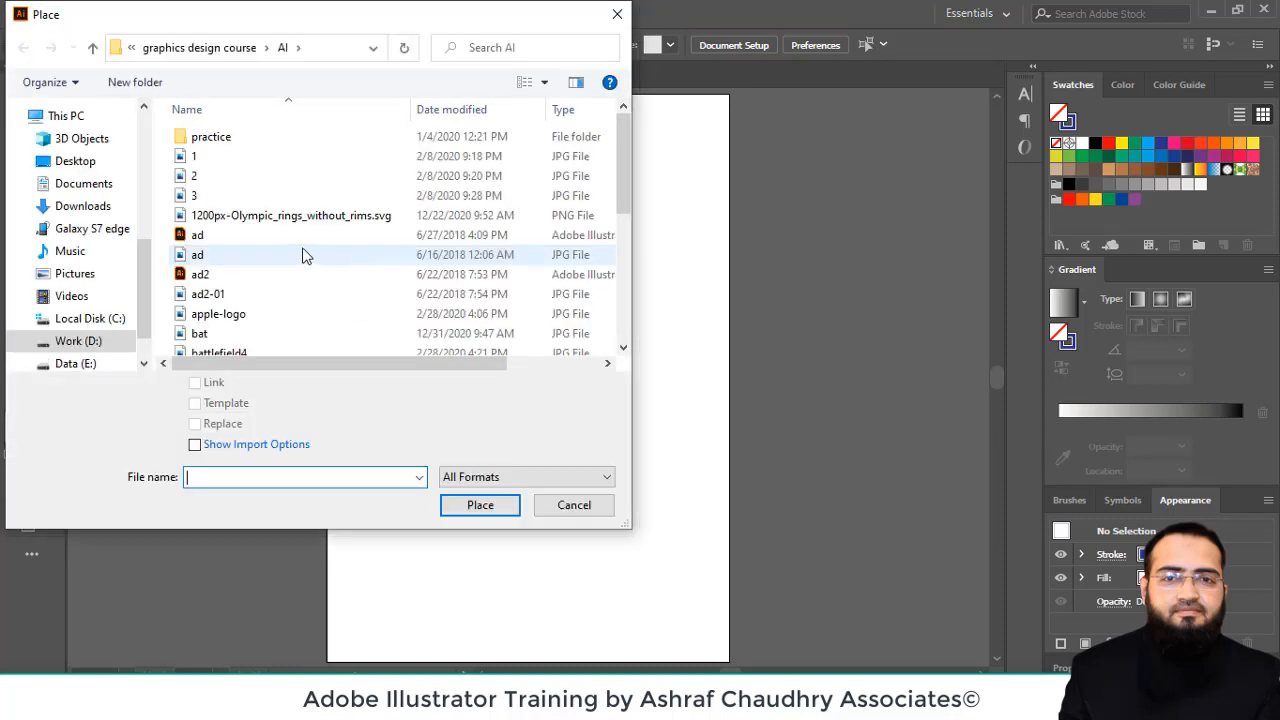
pyautogui.scroll(-1, 266, 326)
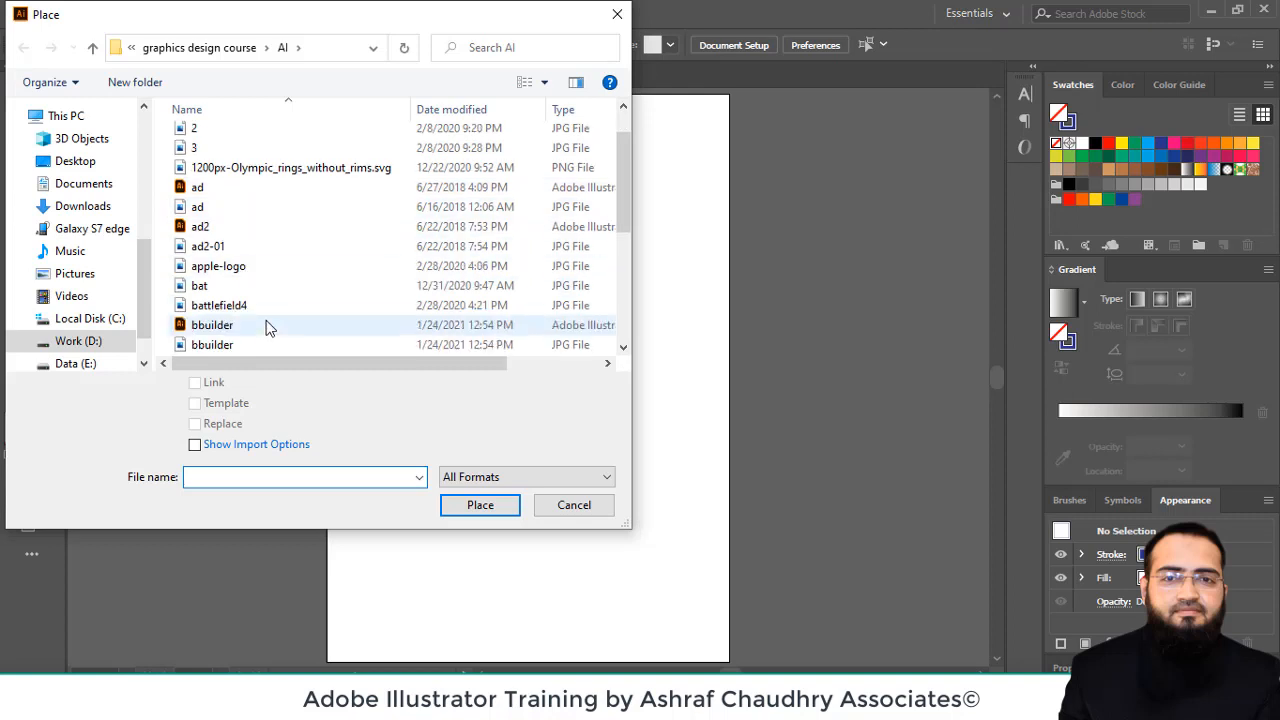
pyautogui.click(212, 347)
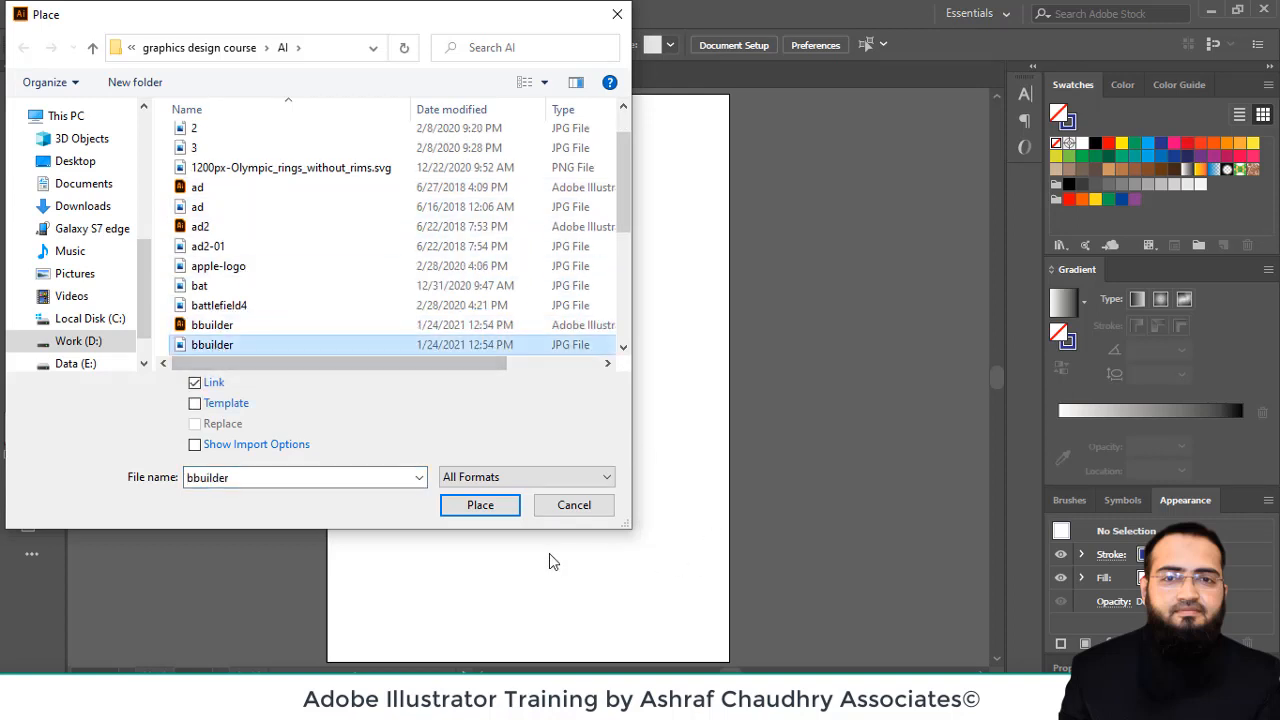
pyautogui.click(480, 506)
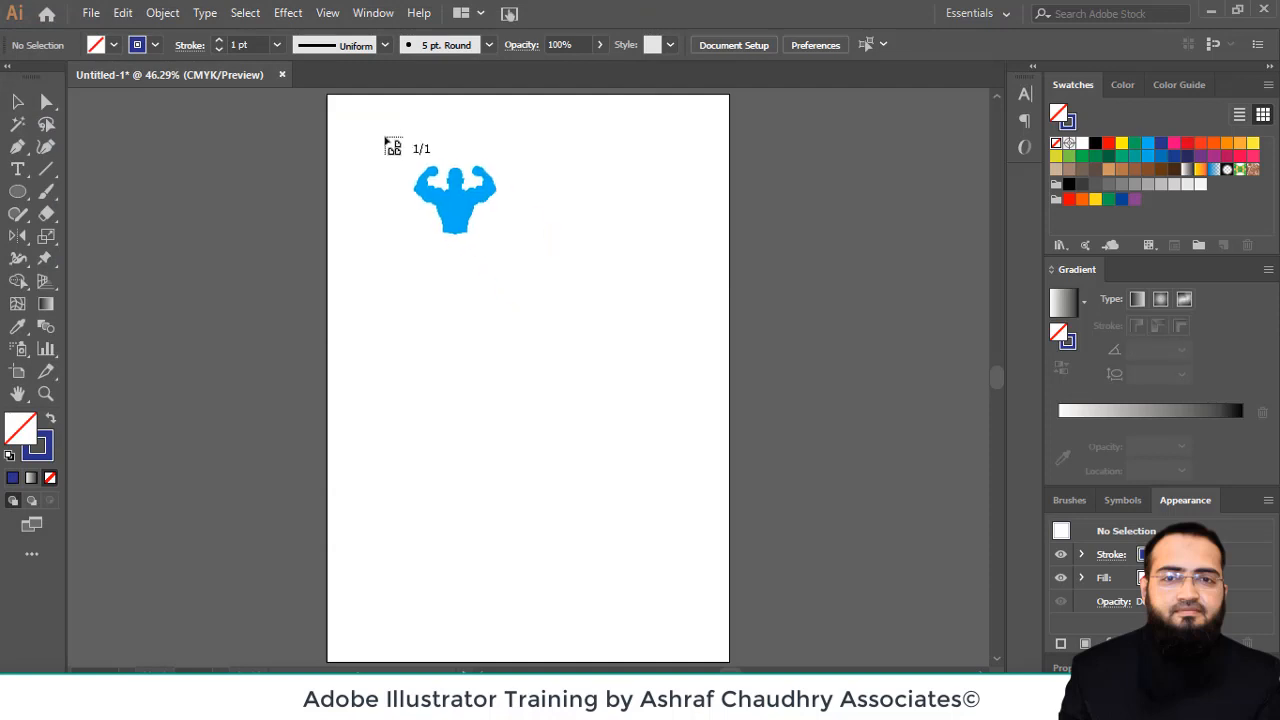
pyautogui.moveTo(375, 124); pyautogui.dragTo(705, 505)
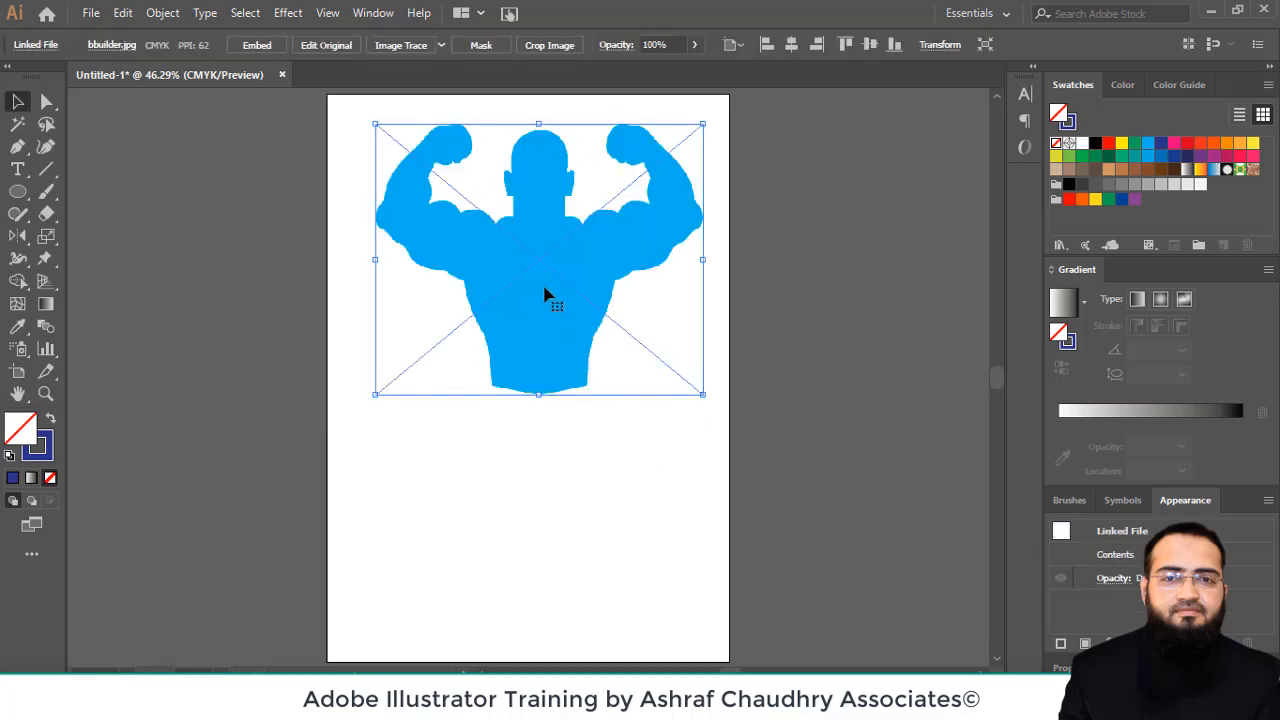
# Centre the placed bodybuilder image horizontally on the artboard, slightly lower, and embed it in the document
pyautogui.moveTo(546, 294); pyautogui.dragTo(534, 338)
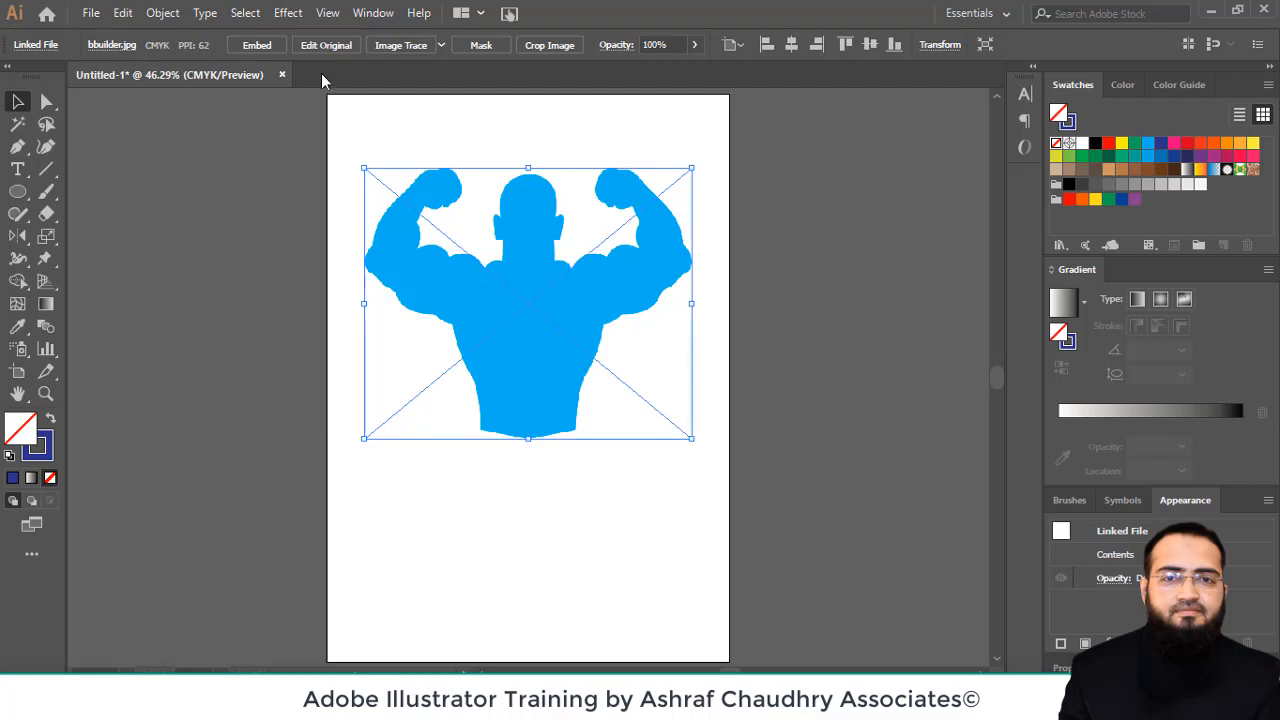
pyautogui.click(270, 45)
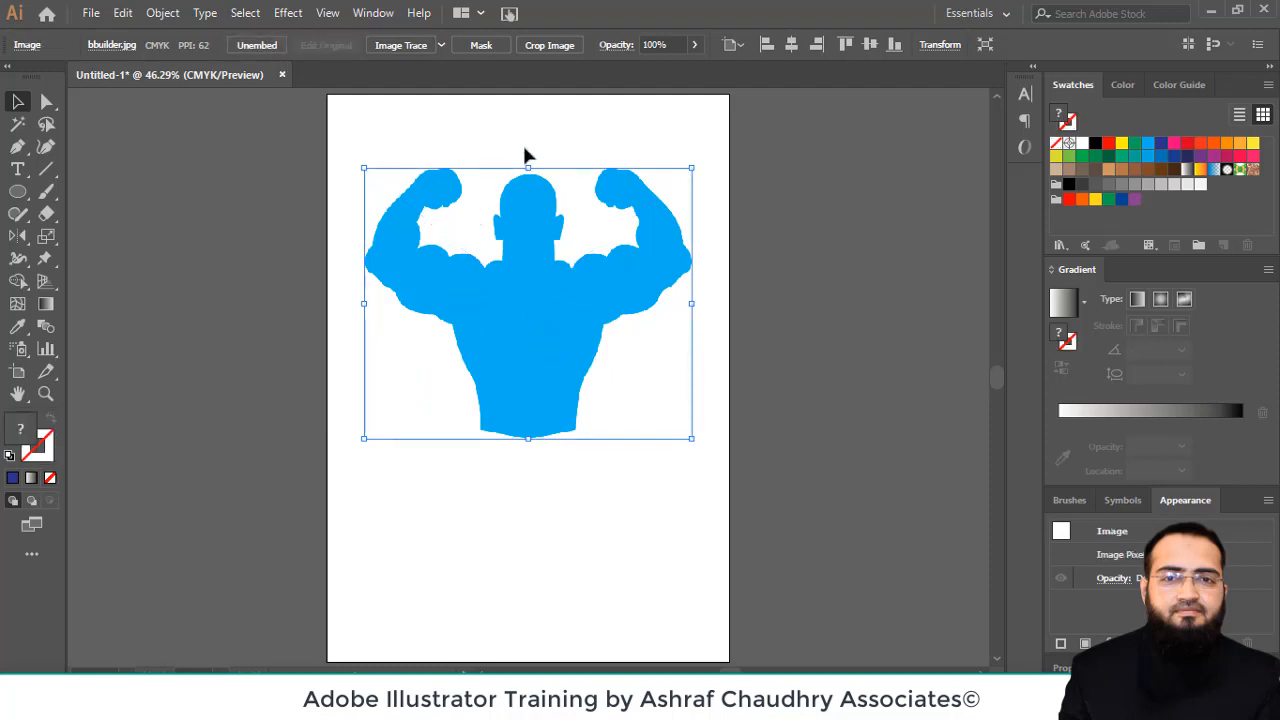
pyautogui.hotkey('ctrl', 'space')
pyautogui.moveTo(294, 134); pyautogui.dragTo(757, 537)
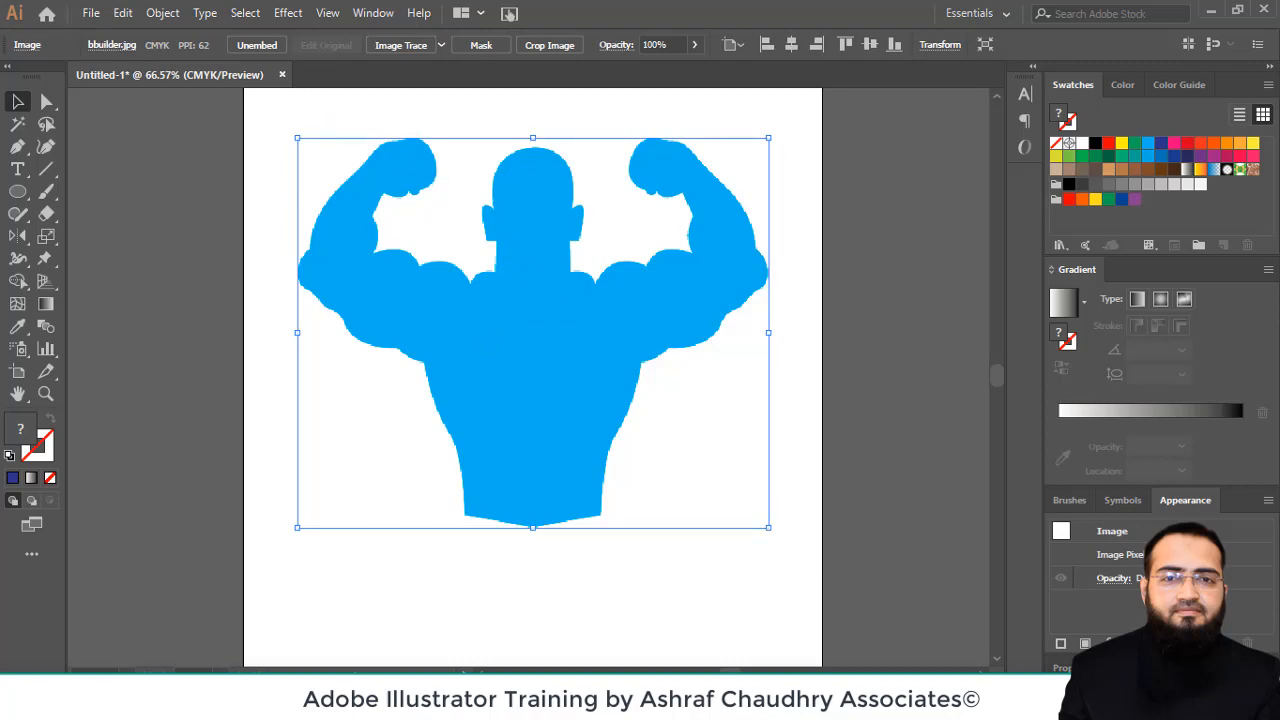
pyautogui.moveTo(206, 708)
pyautogui.click(303, 628)
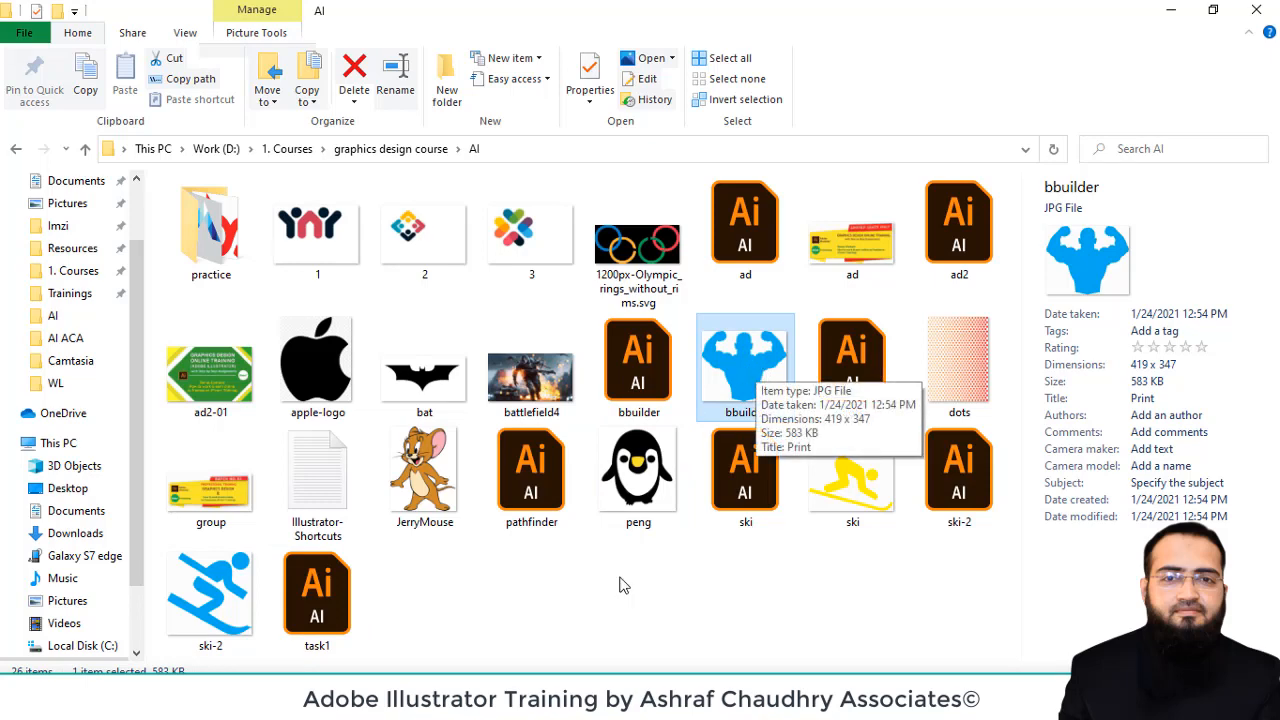
pyautogui.hotkey('alt', 'Tab')
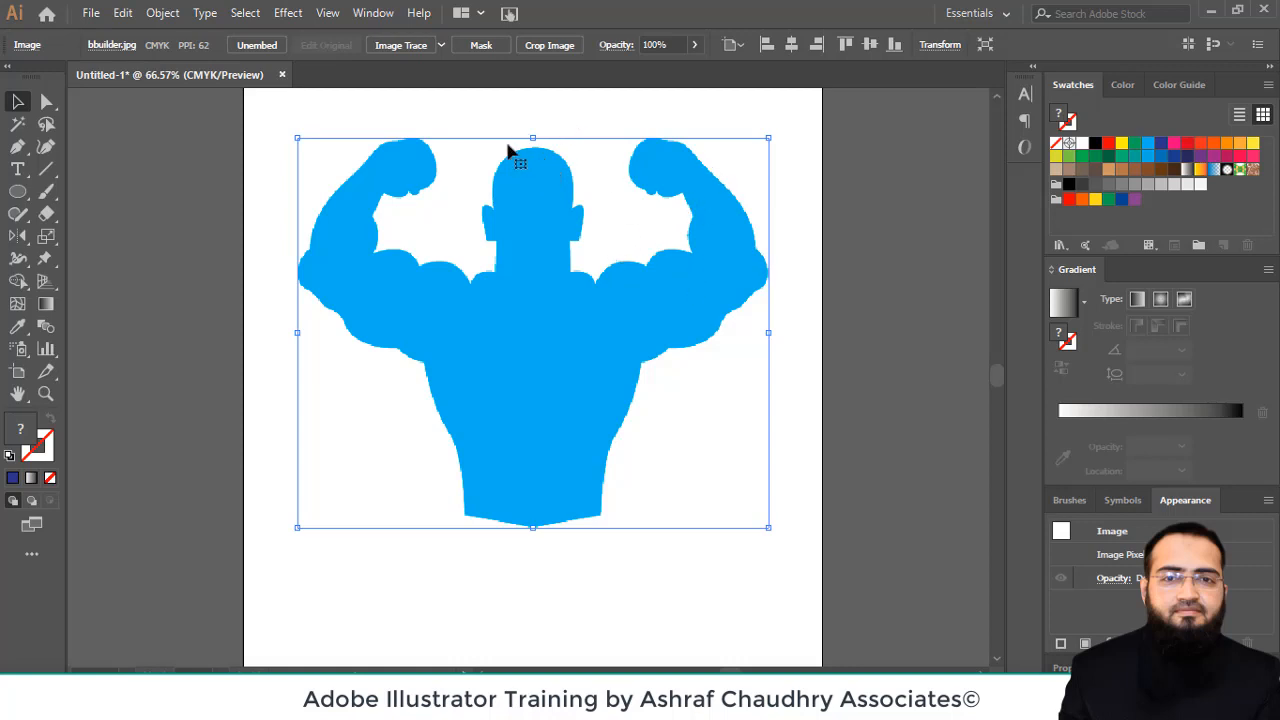
# Lock the embedded bodybuilder image as a tracing template
pyautogui.click(152, 16)
pyautogui.moveTo(276, 119)
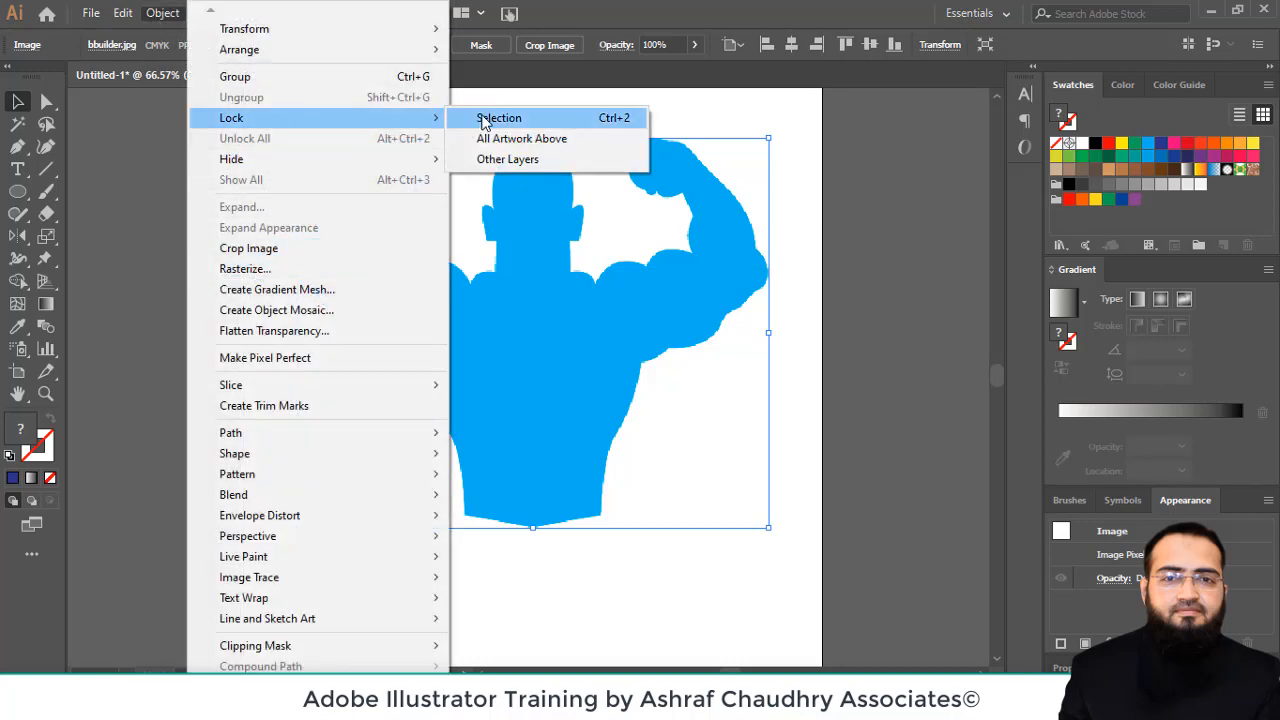
pyautogui.click(612, 120)
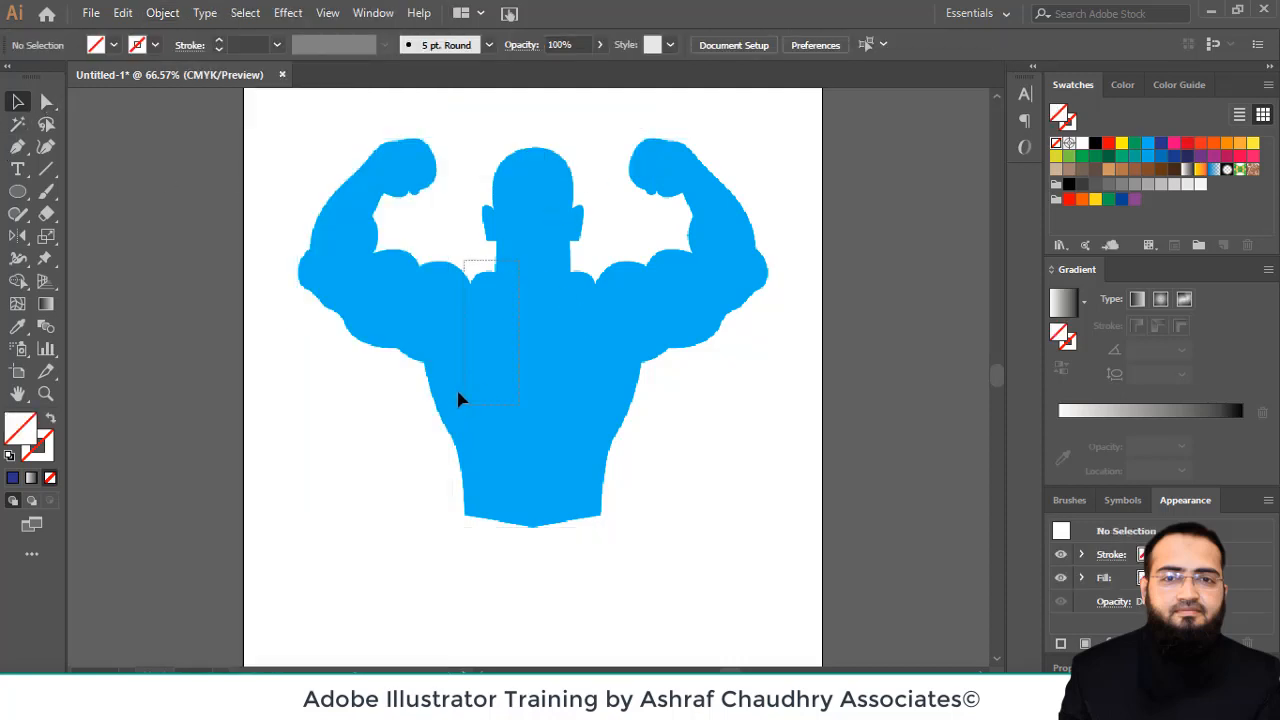
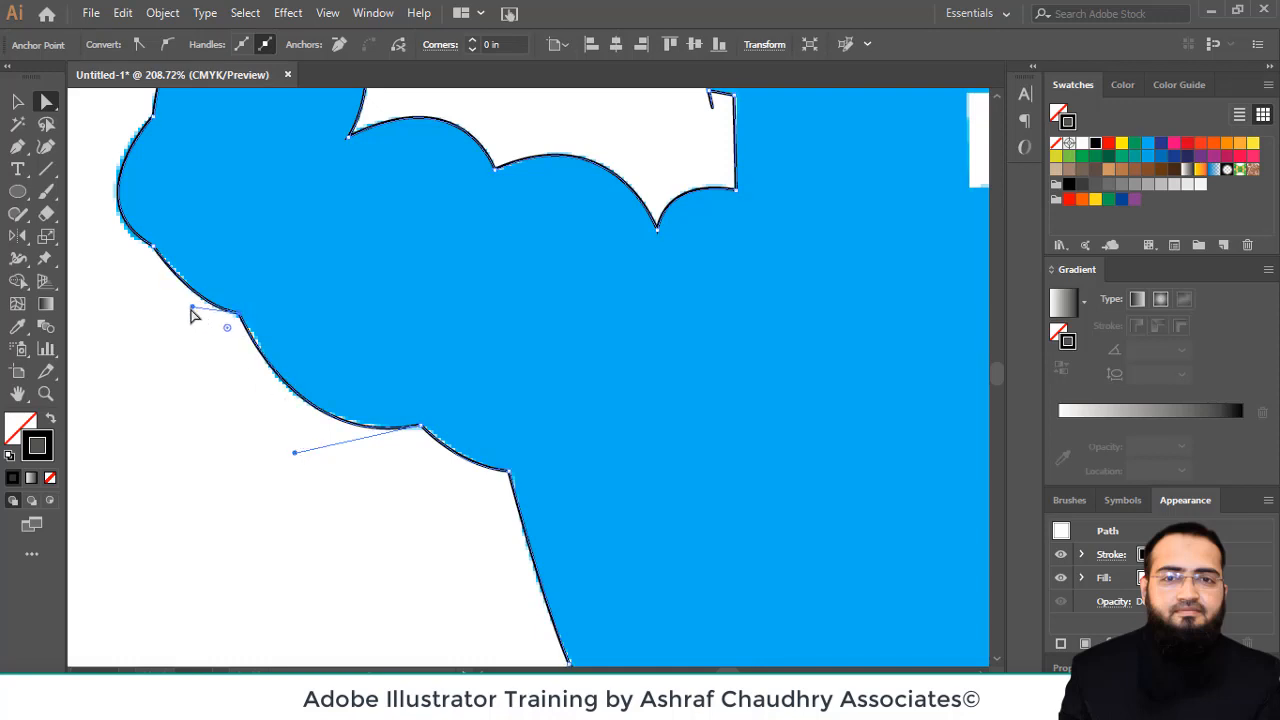
# Fine-tune the direction handles on the underside of the traced left arm so its curves follow the silhouette
pyautogui.moveTo(192, 309); pyautogui.dragTo(196, 322)
pyautogui.moveTo(191, 311)
pyautogui.mouseDown()
pyautogui.moveTo(172, 297)
pyautogui.moveTo(190, 304)
pyautogui.mouseUp()
pyautogui.moveTo(292, 451); pyautogui.dragTo(291, 447)
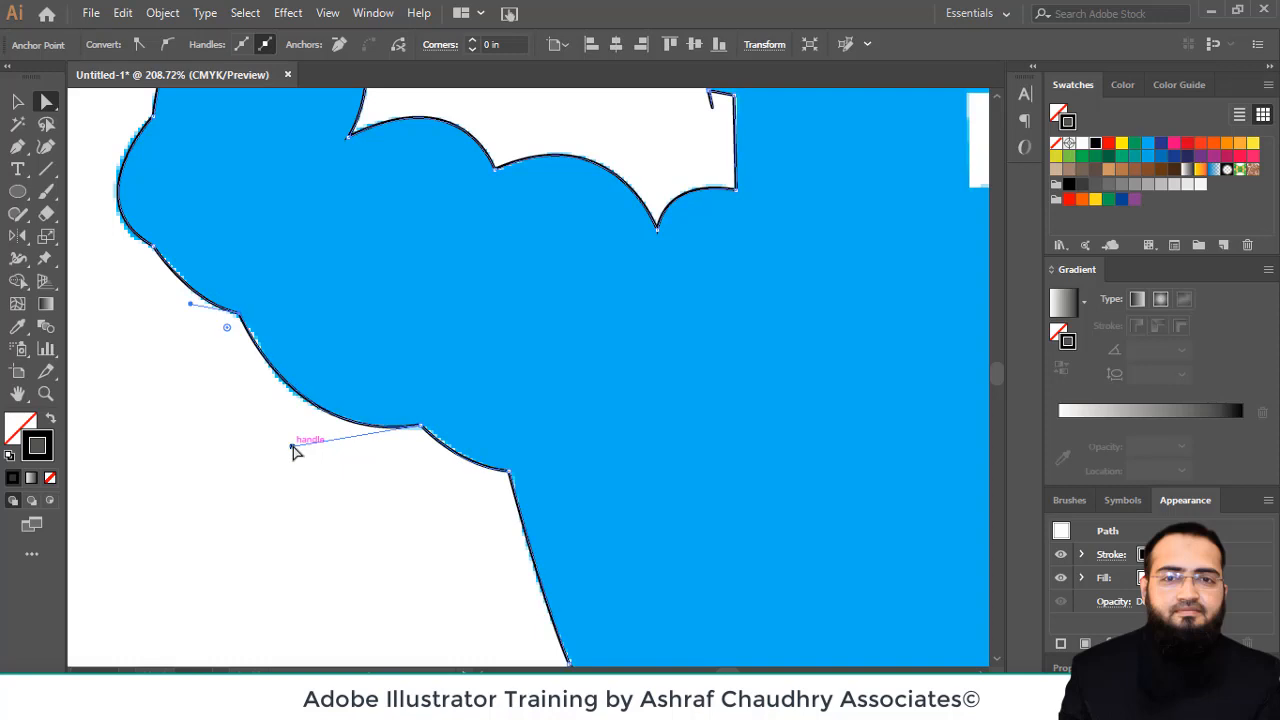
# Nudge the anchor point where the arm meets the torso and slightly raise its arm-side handle to fit the silhouette
pyautogui.click(509, 476)
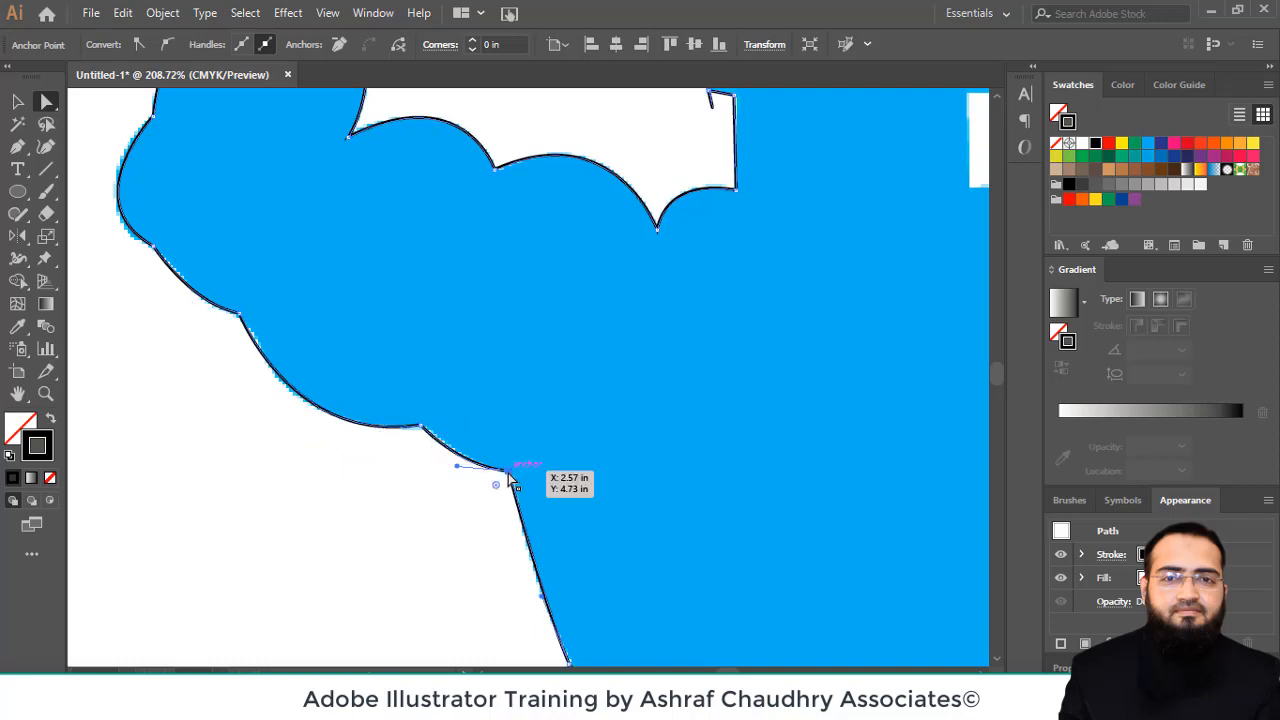
pyautogui.moveTo(508, 473); pyautogui.dragTo(513, 474)
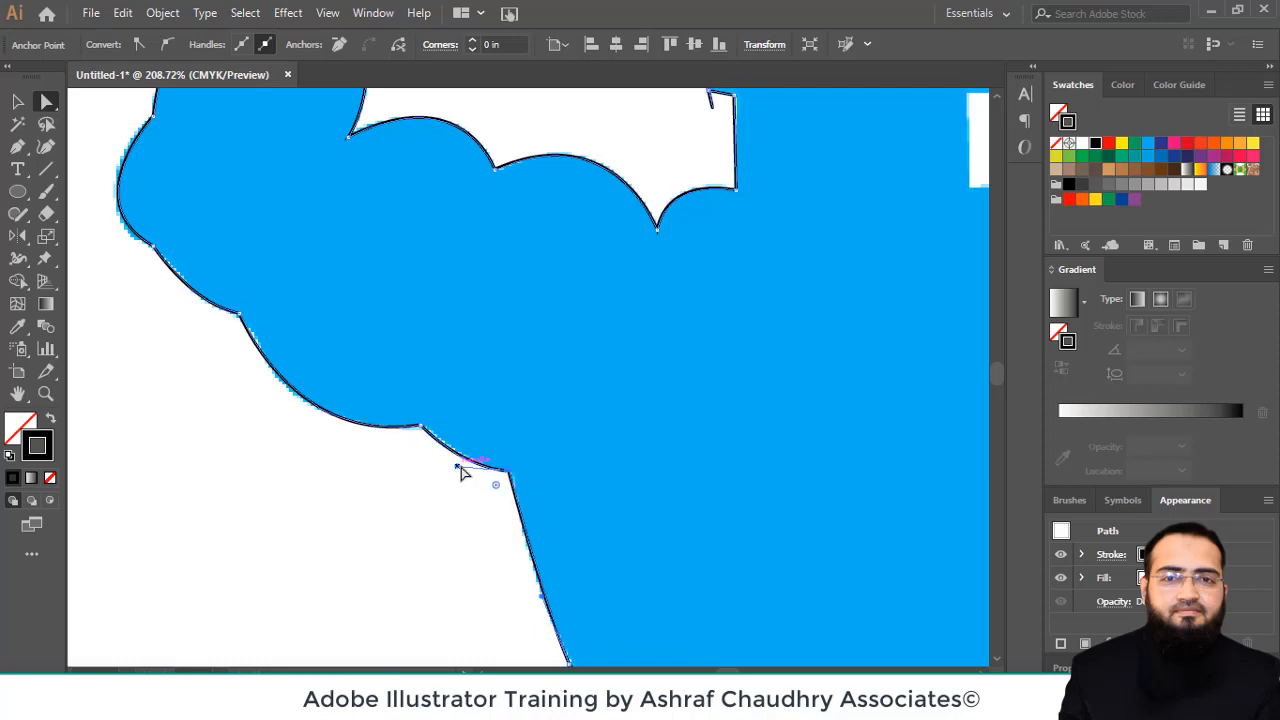
pyautogui.moveTo(458, 465); pyautogui.dragTo(459, 460)
pyautogui.moveTo(283, 363); pyautogui.dragTo(318, 437)
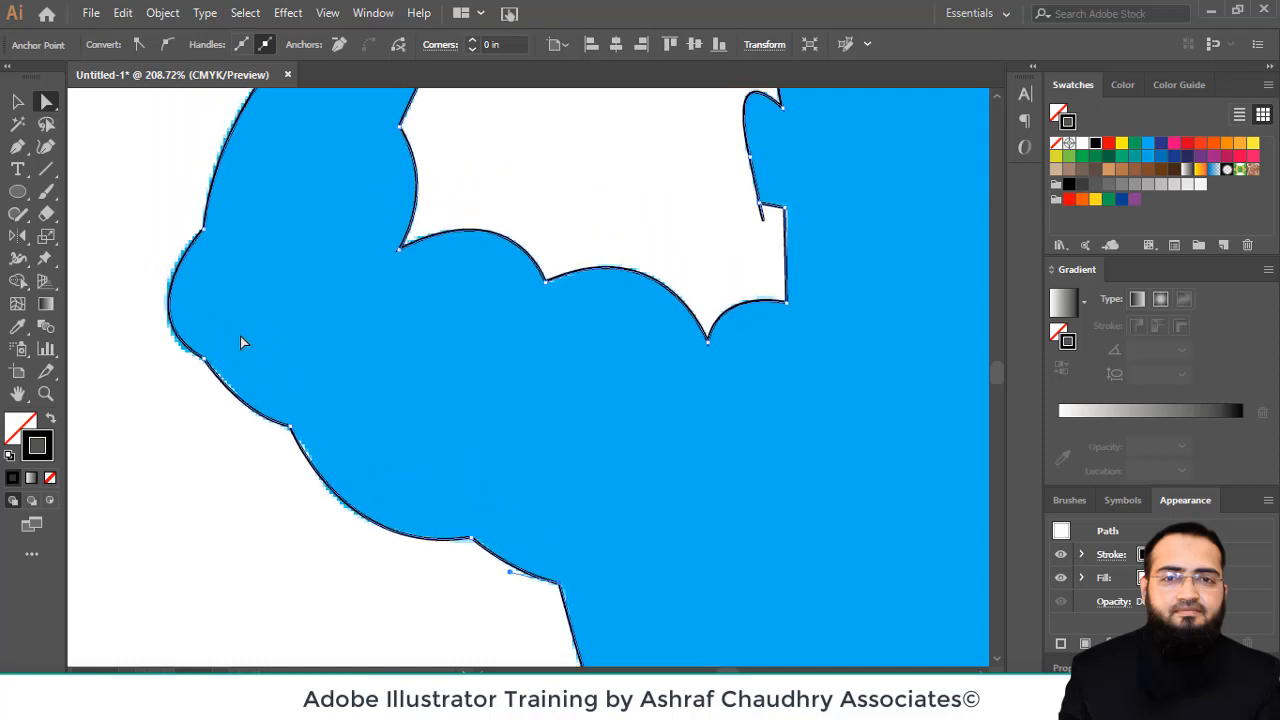
# Adjust the lower direction handle of the elbow curve so the bulge follows the silhouette's outer edge
pyautogui.click(170, 302)
pyautogui.moveTo(163, 312); pyautogui.dragTo(160, 314)
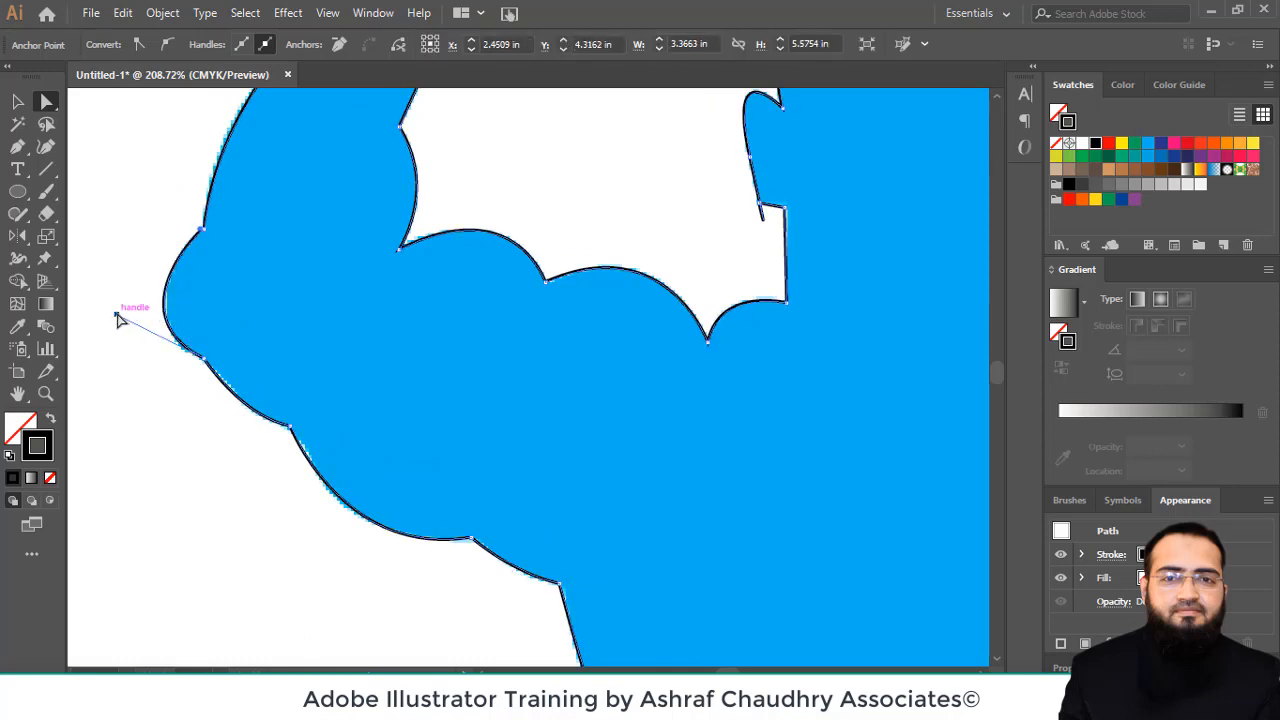
pyautogui.moveTo(115, 317); pyautogui.dragTo(119, 324)
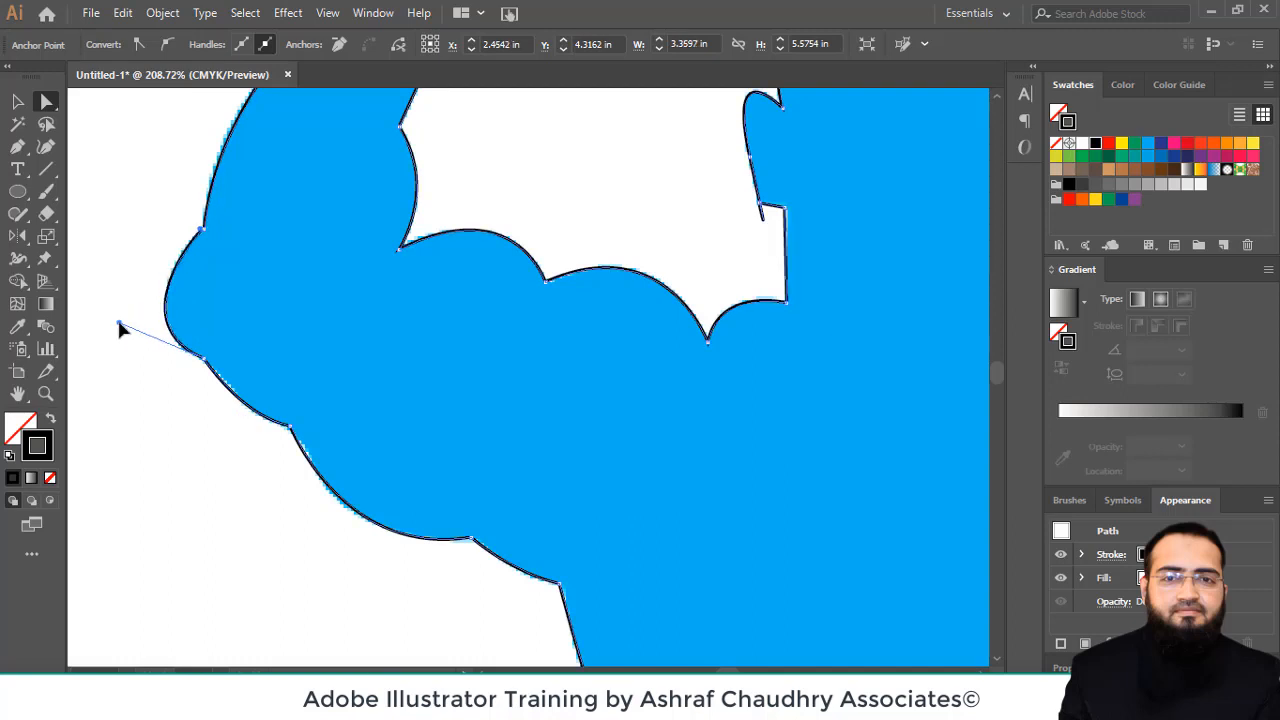
# Reposition the anchor at the fist's upper corner nearest the head and reshape its long handle to follow the knuckle curve
pyautogui.moveTo(469, 330); pyautogui.dragTo(346, 443)
pyautogui.moveTo(409, 150)
pyautogui.mouseDown()
pyautogui.moveTo(397, 158)
pyautogui.moveTo(423, 158)
pyautogui.mouseUp()
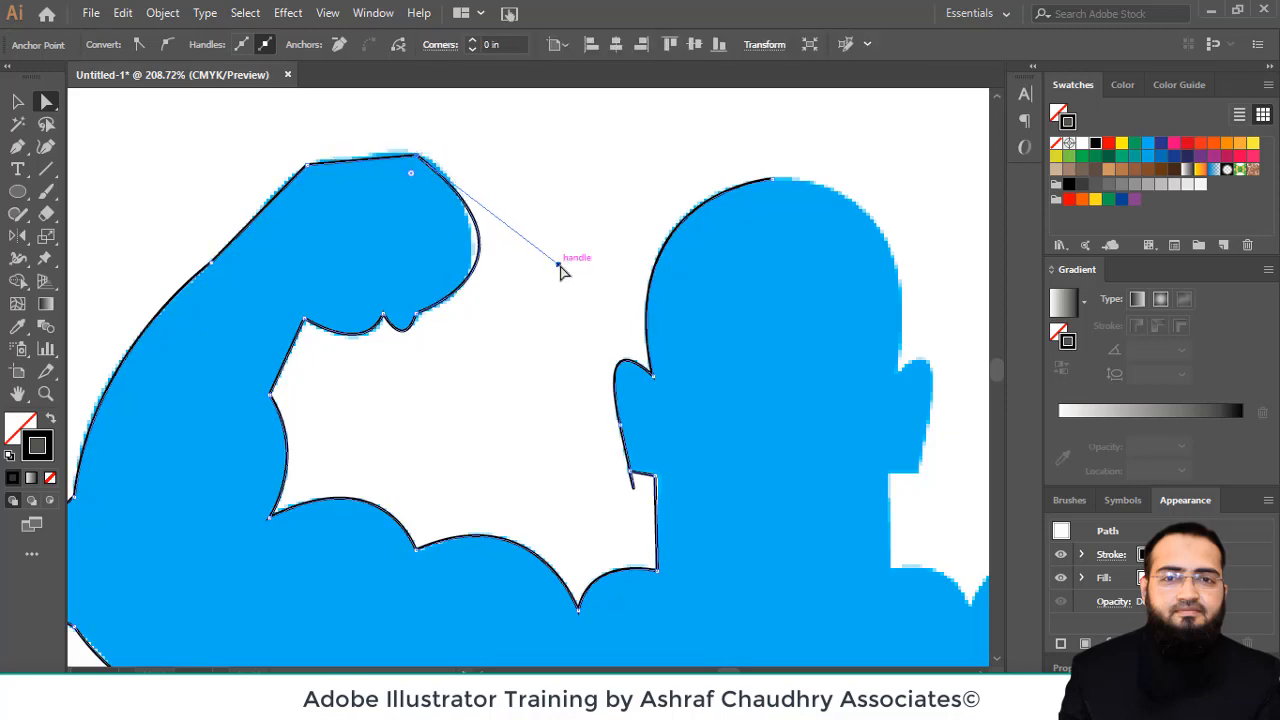
pyautogui.moveTo(559, 266)
pyautogui.mouseDown()
pyautogui.moveTo(526, 240)
pyautogui.moveTo(544, 213)
pyautogui.moveTo(546, 266)
pyautogui.mouseUp()
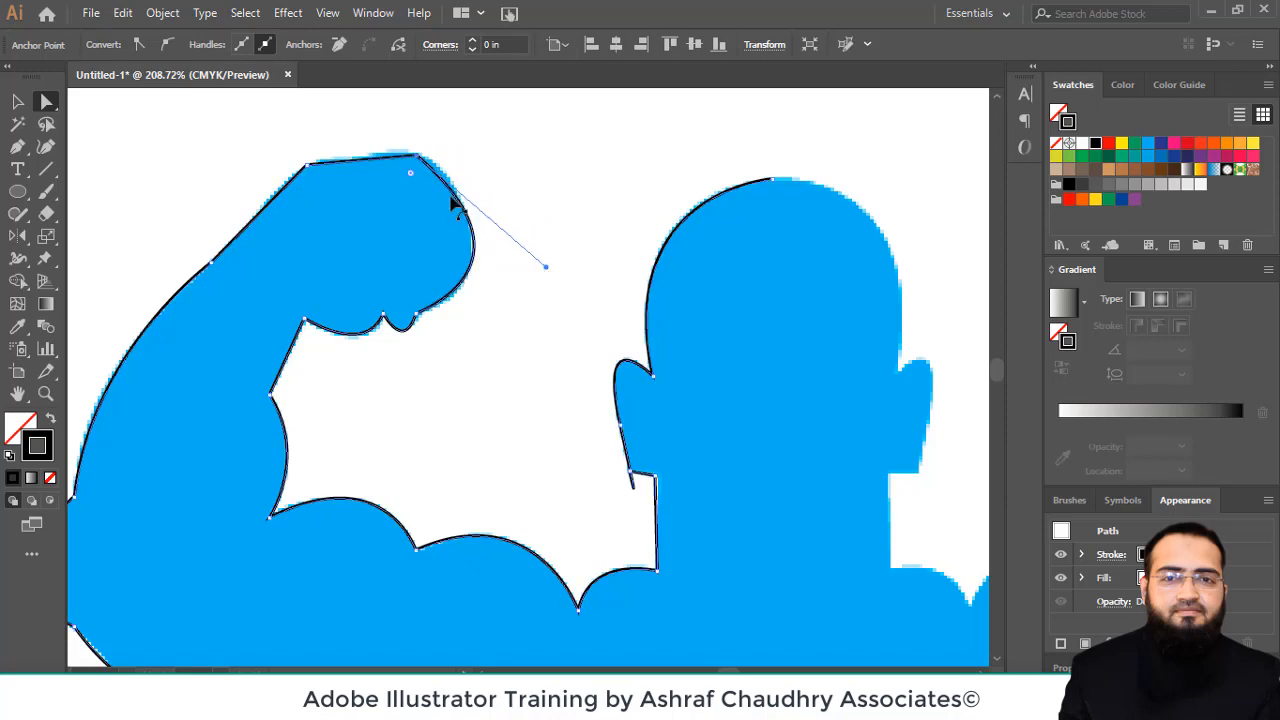
pyautogui.moveTo(424, 158); pyautogui.dragTo(410, 153)
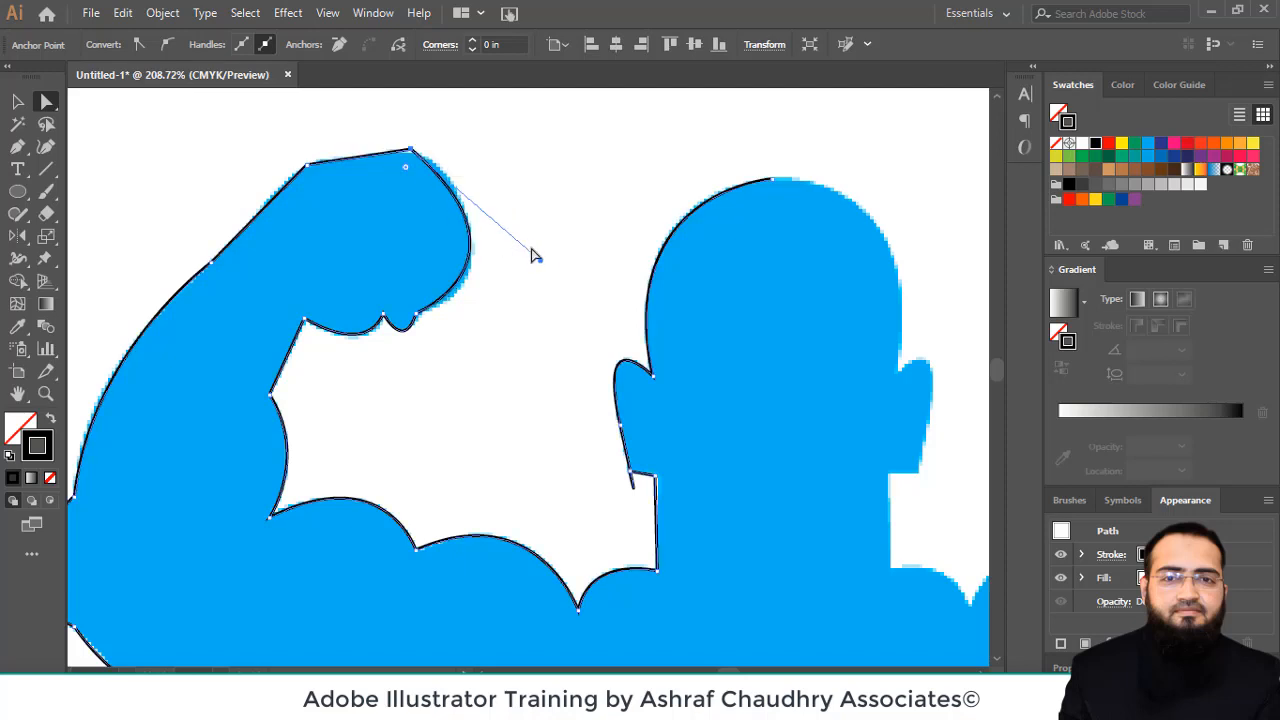
pyautogui.moveTo(540, 263)
pyautogui.mouseDown()
pyautogui.moveTo(558, 262)
pyautogui.moveTo(546, 251)
pyautogui.moveTo(548, 284)
pyautogui.mouseUp()
pyautogui.moveTo(413, 153); pyautogui.dragTo(445, 178)
pyautogui.moveTo(579, 303); pyautogui.dragTo(522, 297)
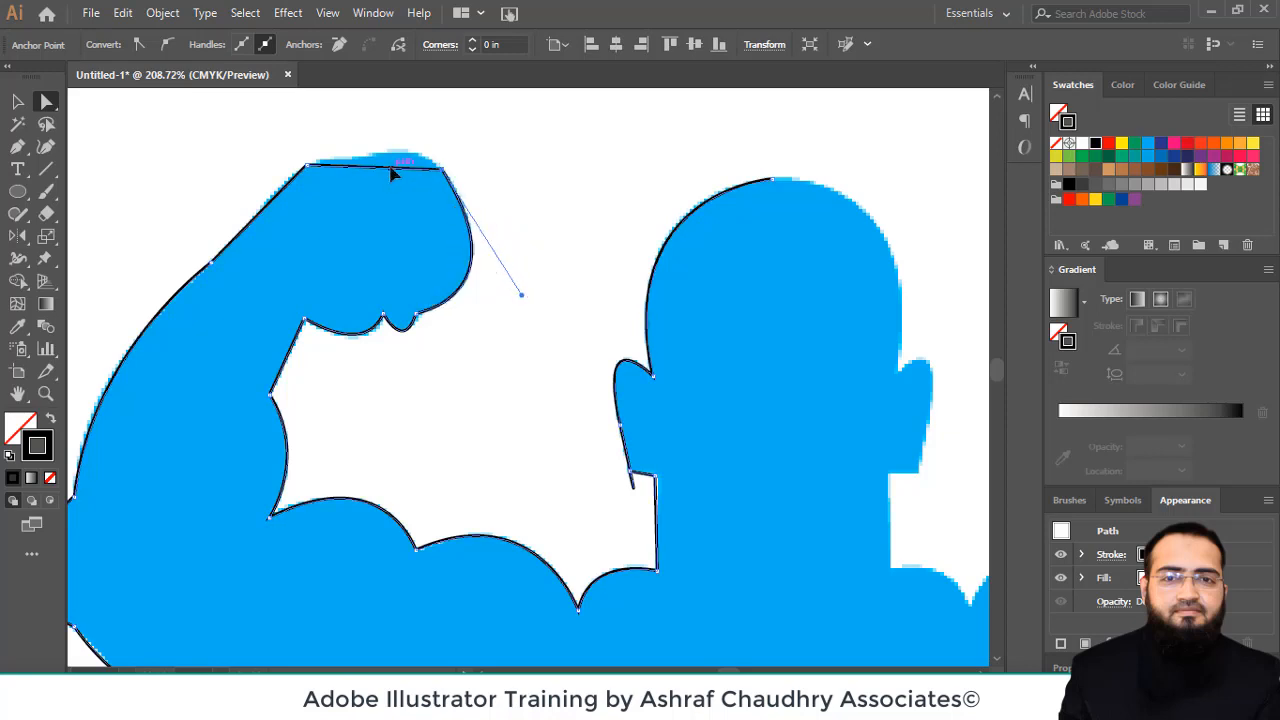
# Straighten the fist's top edge by nudging its two end anchors, and refit the handle of the head-side anchor
pyautogui.moveTo(388, 175); pyautogui.dragTo(307, 168)
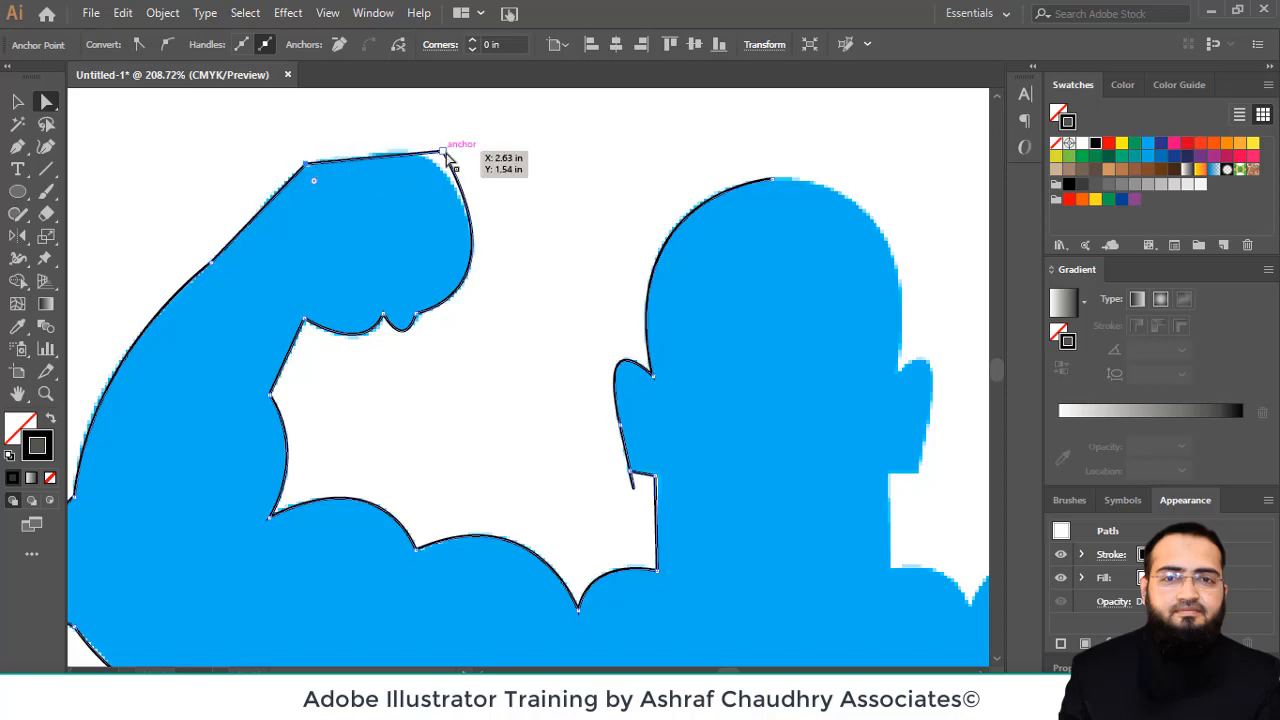
pyautogui.moveTo(444, 155); pyautogui.dragTo(427, 161)
pyautogui.moveTo(506, 307); pyautogui.dragTo(533, 290)
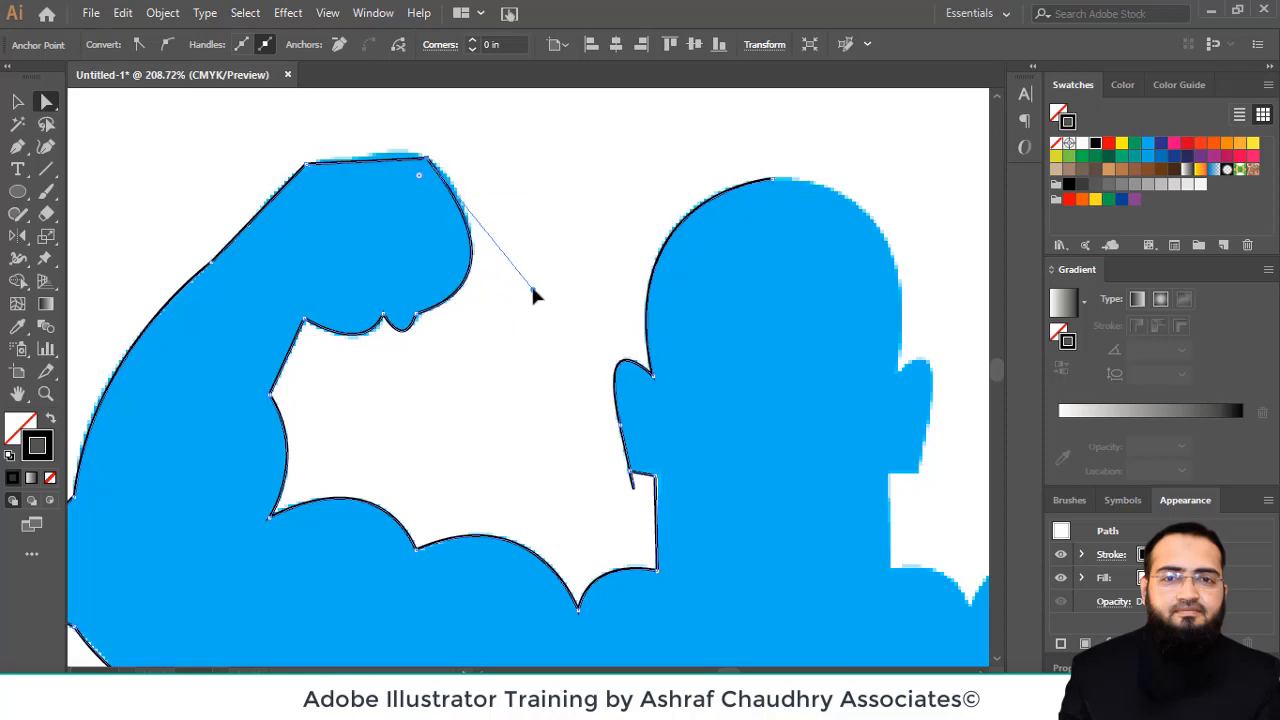
pyautogui.moveTo(431, 166); pyautogui.dragTo(436, 164)
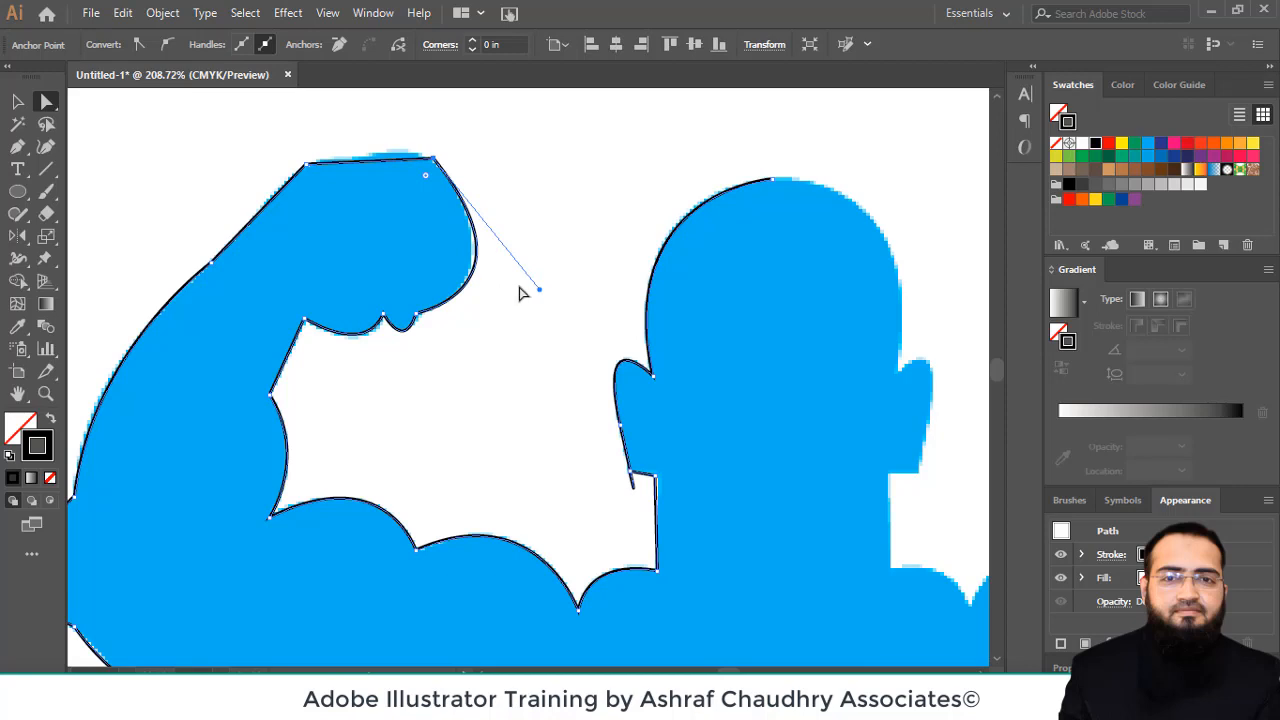
pyautogui.moveTo(535, 286); pyautogui.dragTo(526, 289)
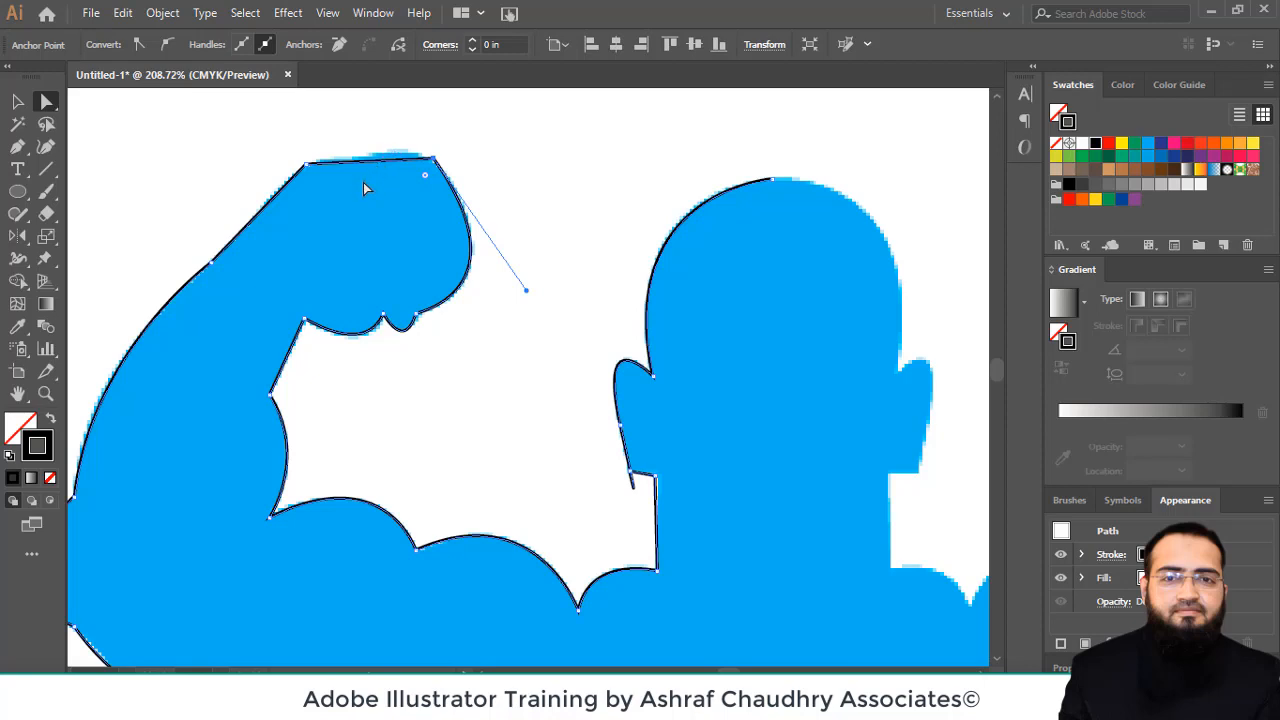
# Add an anchor point in the middle of the fist's top edge and raise it onto the silhouette outline
pyautogui.click(18, 148)
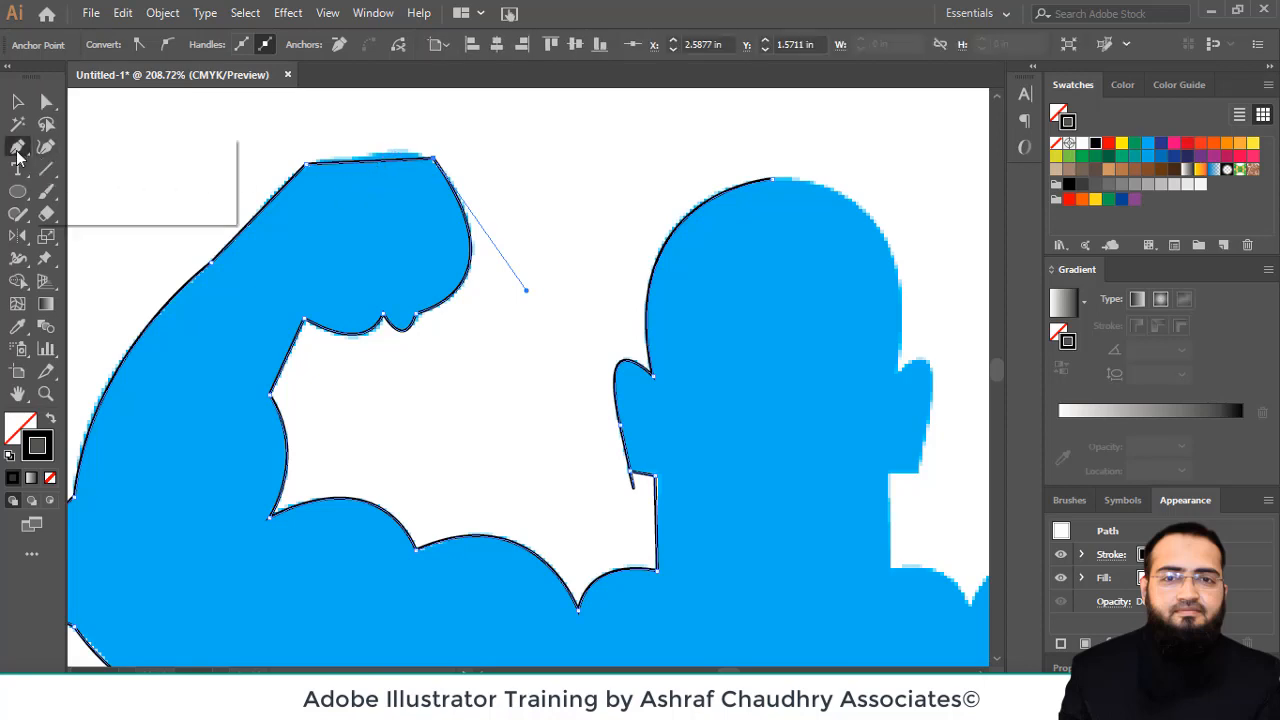
pyautogui.click(18, 150)
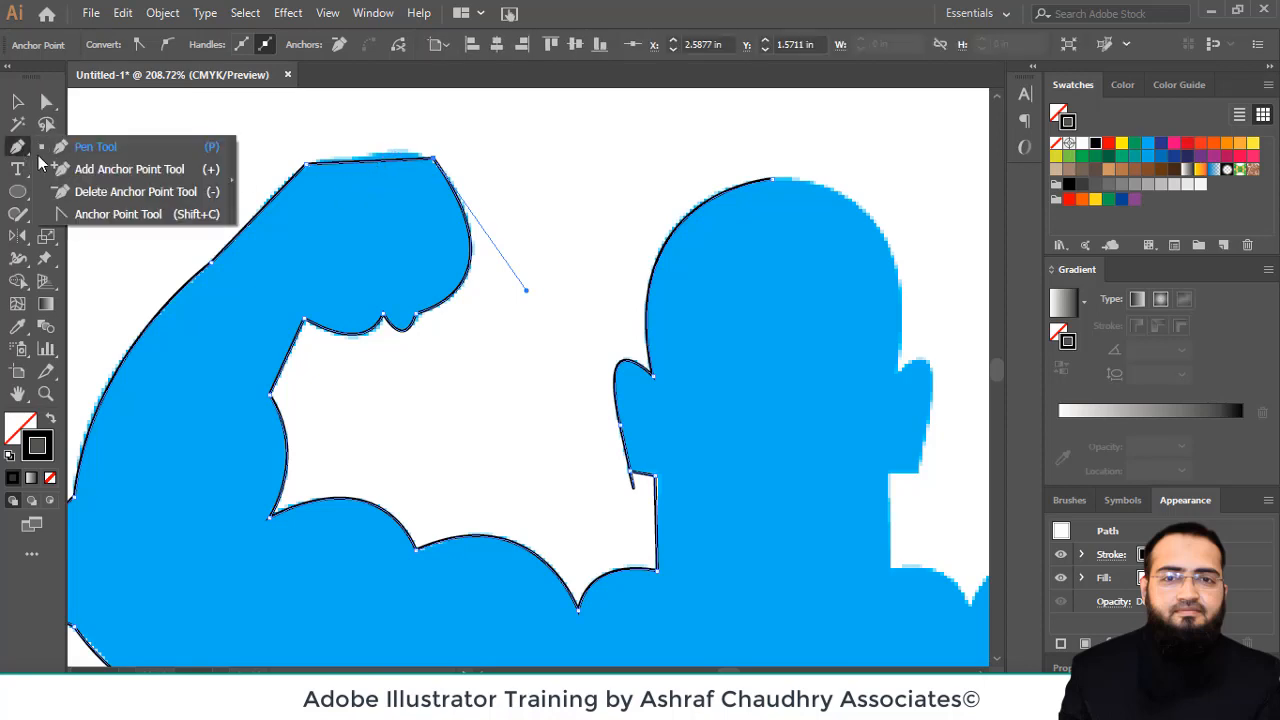
pyautogui.click(89, 169)
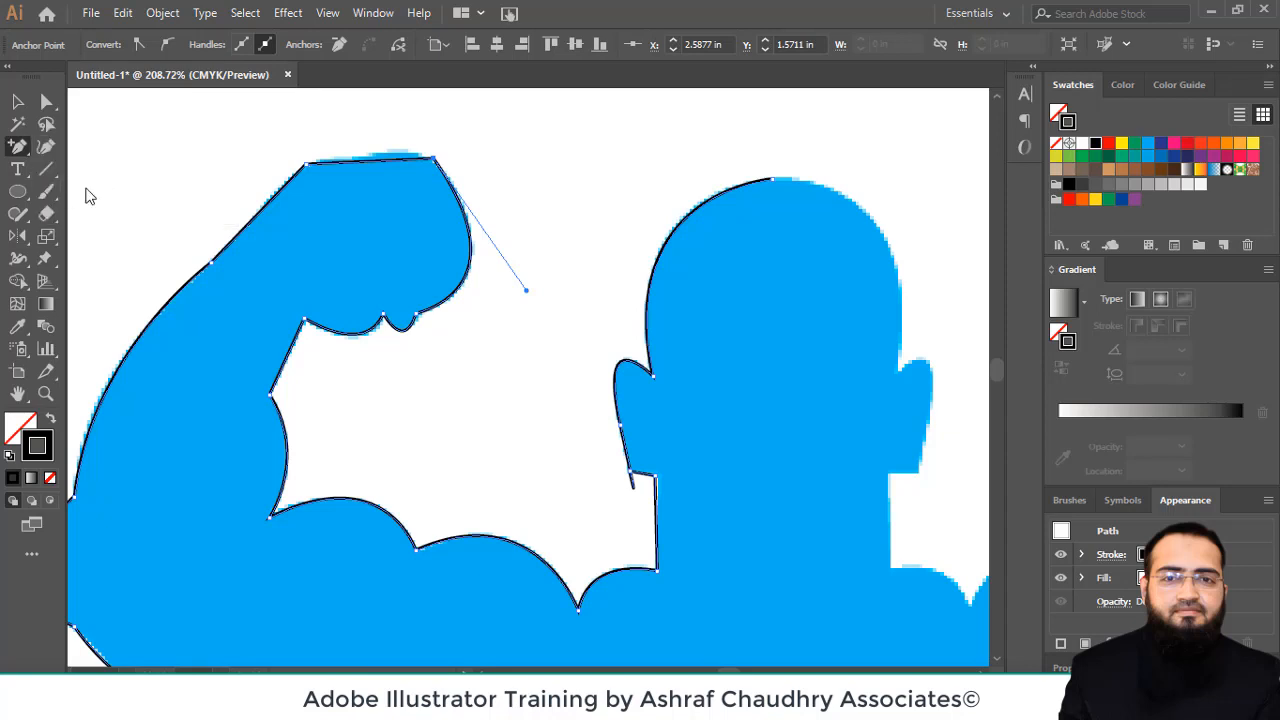
pyautogui.click(374, 161)
pyautogui.click(51, 102)
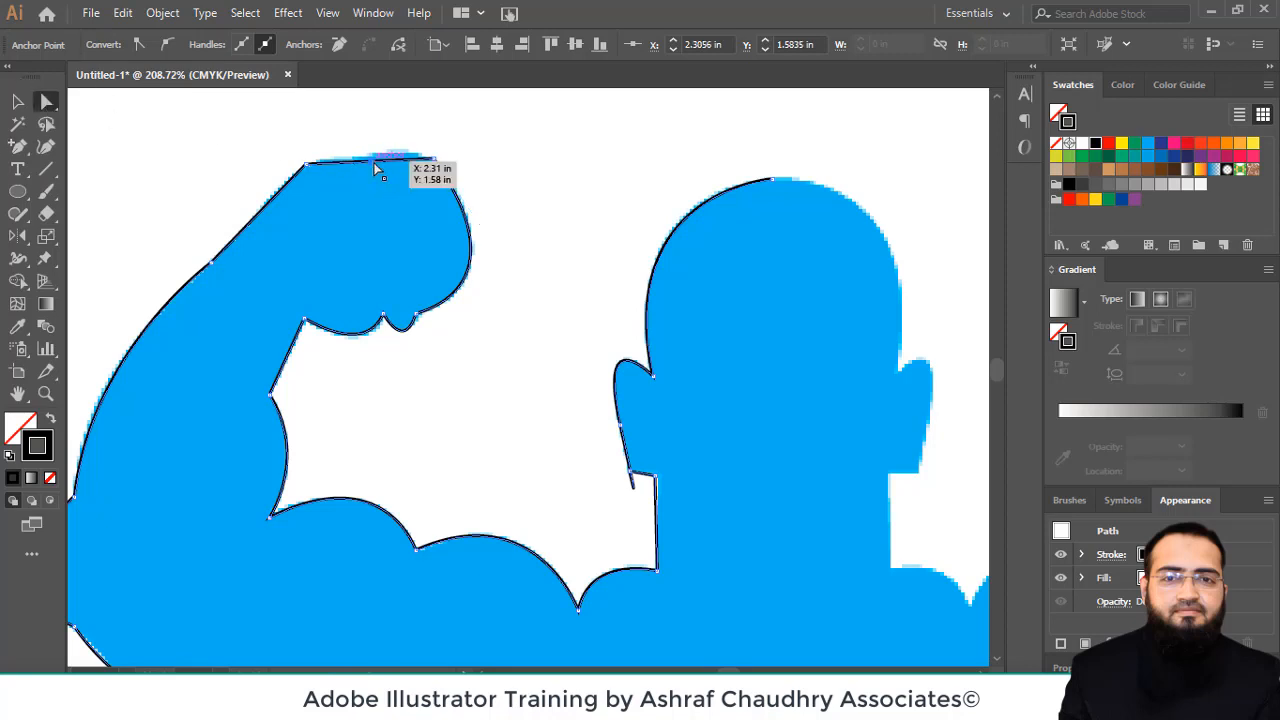
pyautogui.moveTo(374, 164); pyautogui.dragTo(376, 154)
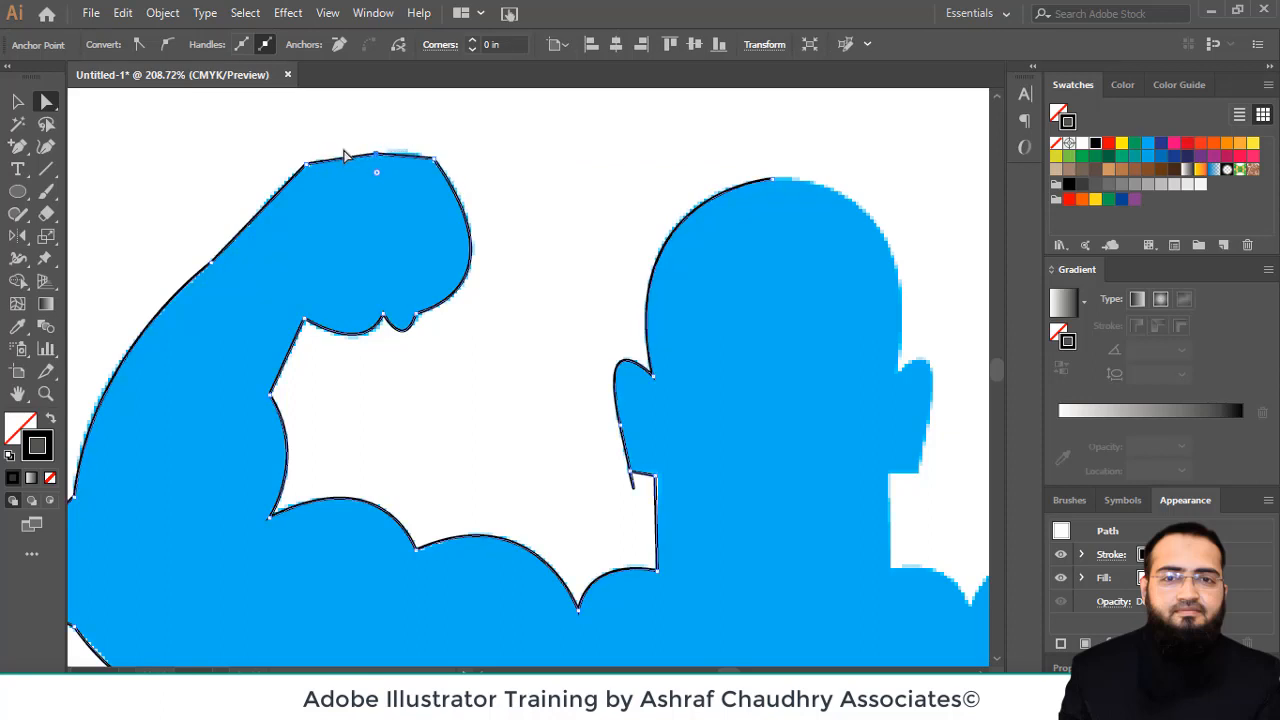
# Try the Delete Anchor Point tool on the point added to the fist's top edge, and undo the deletion
pyautogui.moveTo(17, 146); pyautogui.dragTo(118, 172)
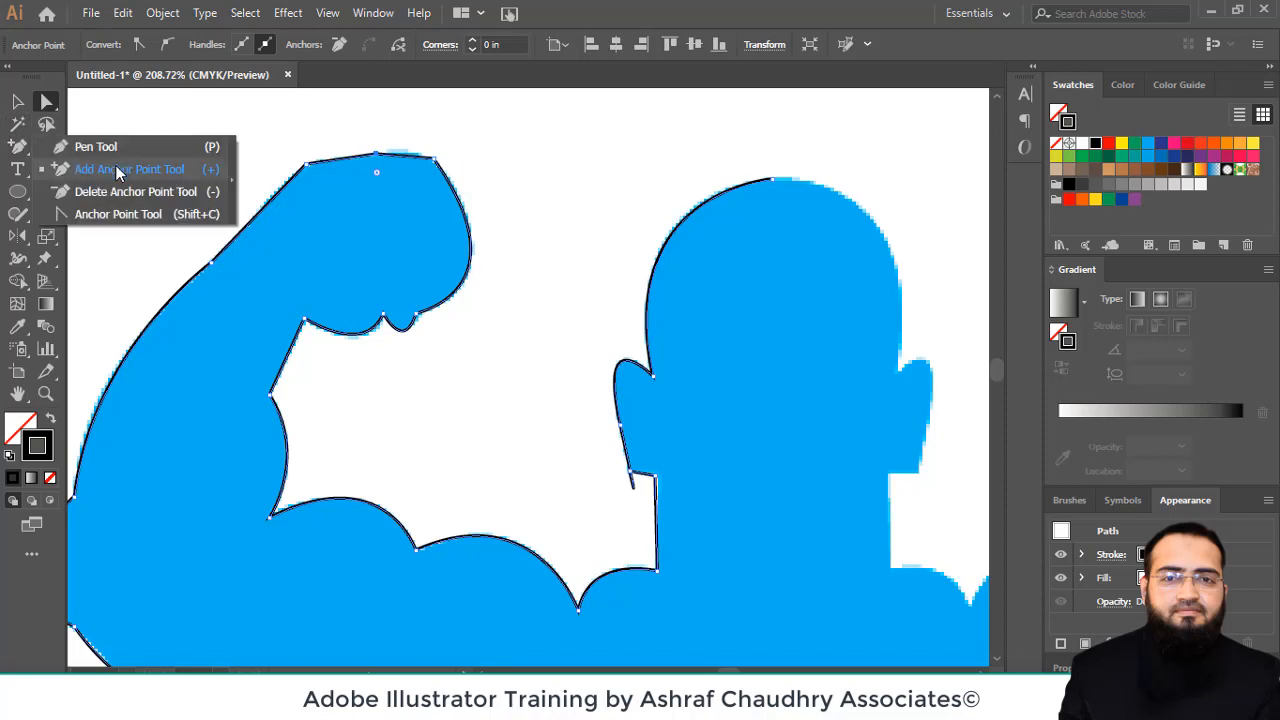
pyautogui.moveTo(115, 172); pyautogui.dragTo(112, 197)
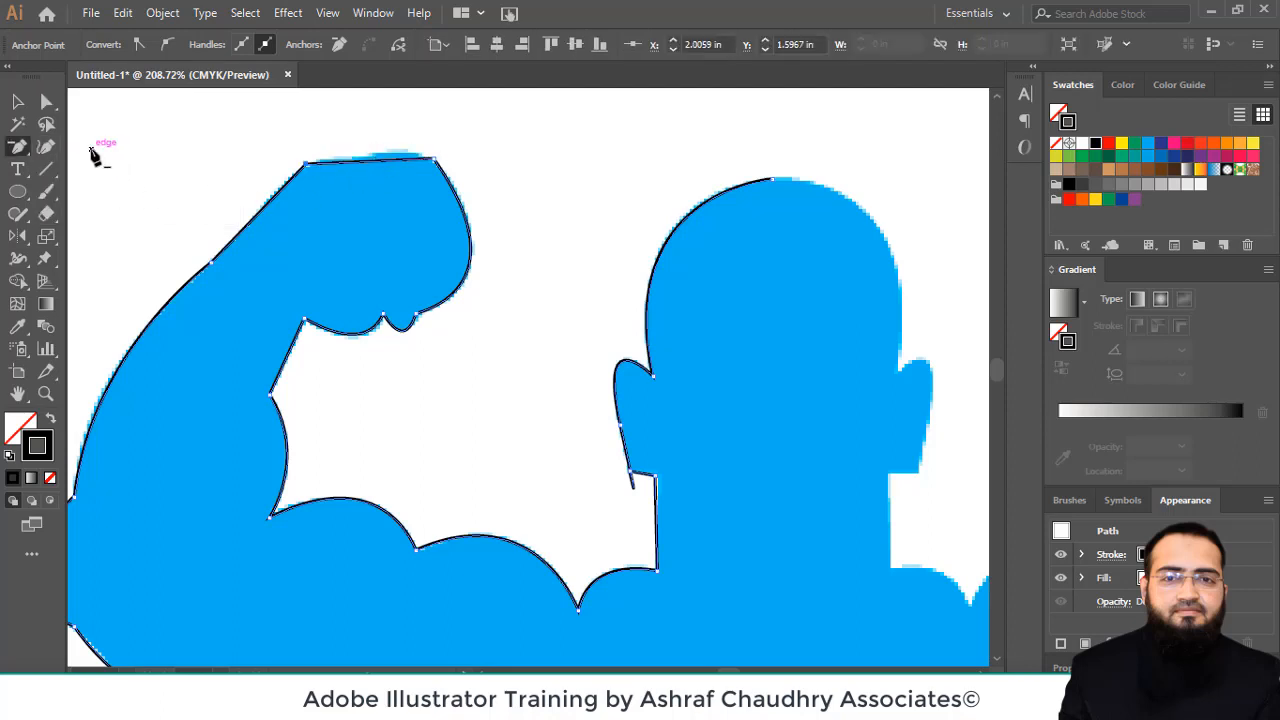
pyautogui.hotkey('ctrl', 'z')
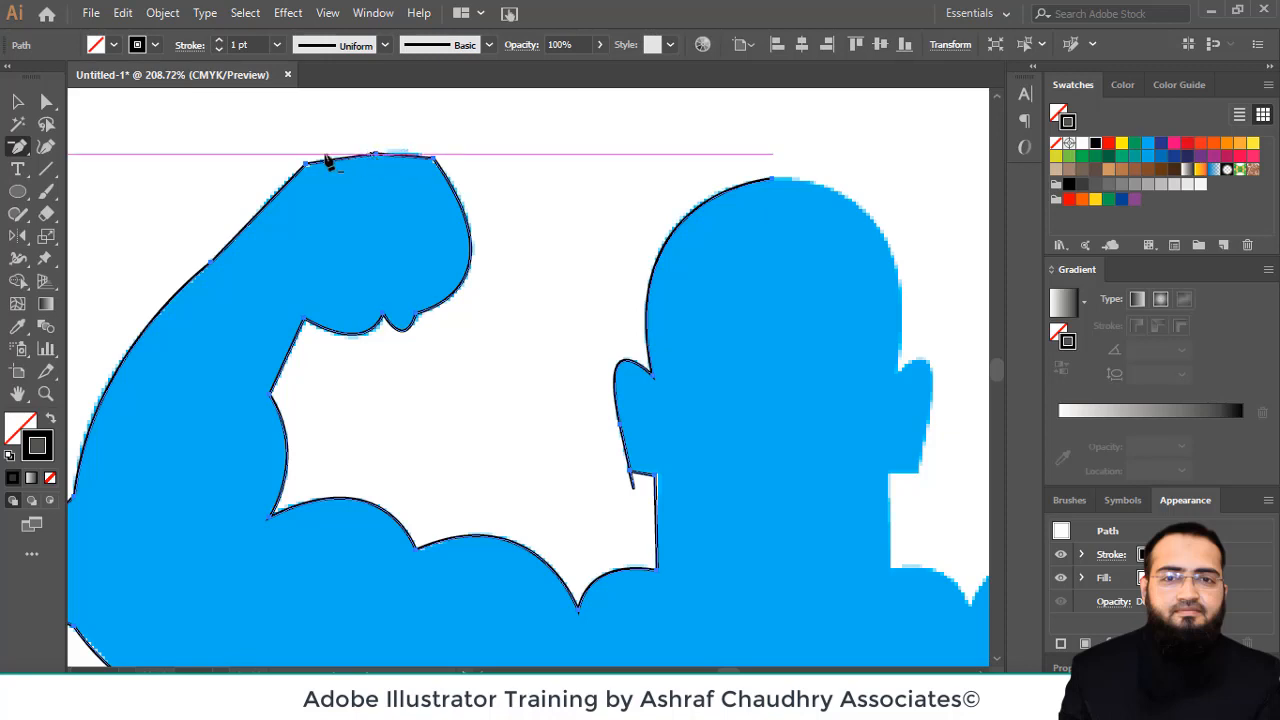
# Convert the added anchor on the fist's top edge to a smooth point and slightly raise its head-side handle
pyautogui.click(17, 147)
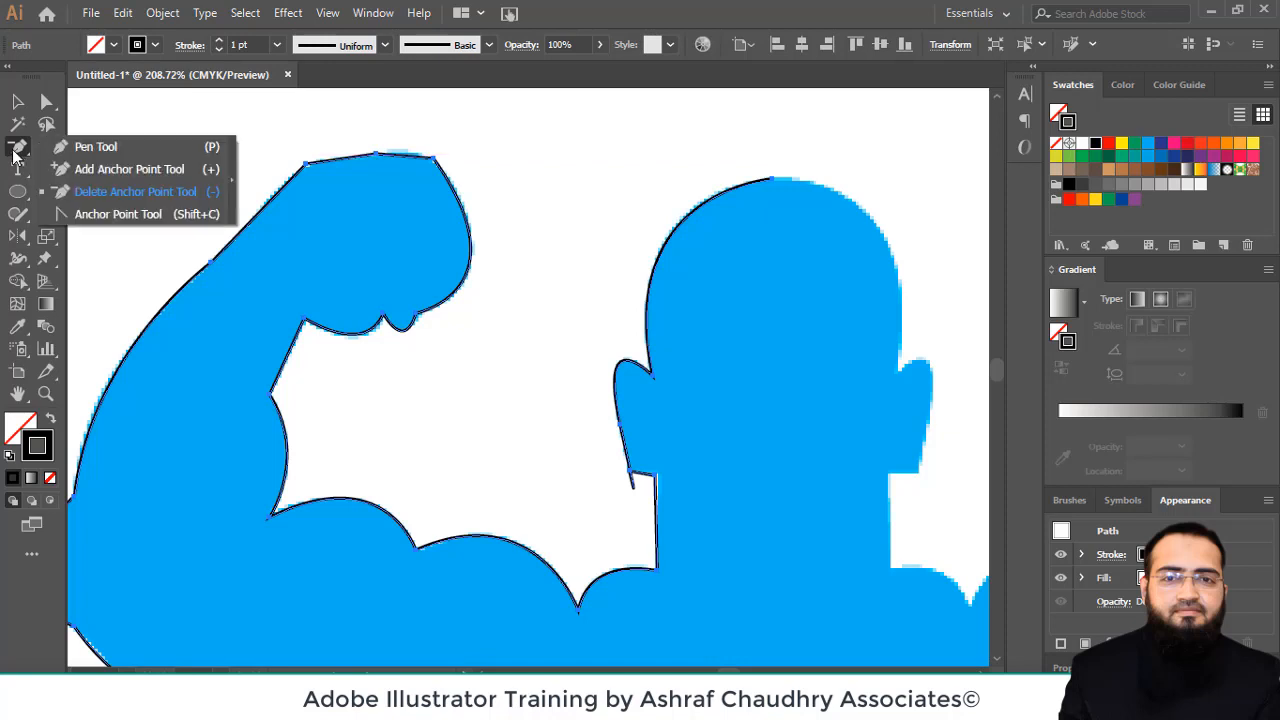
pyautogui.click(117, 216)
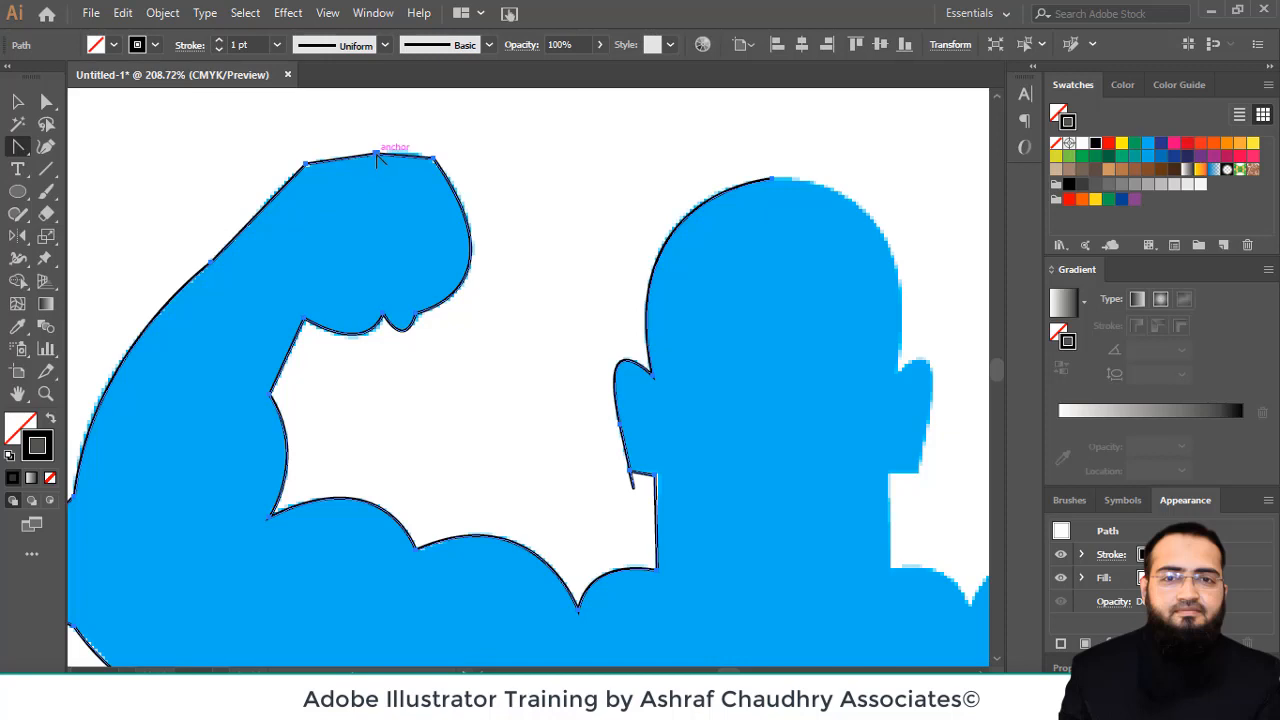
pyautogui.moveTo(376, 153); pyautogui.dragTo(337, 163)
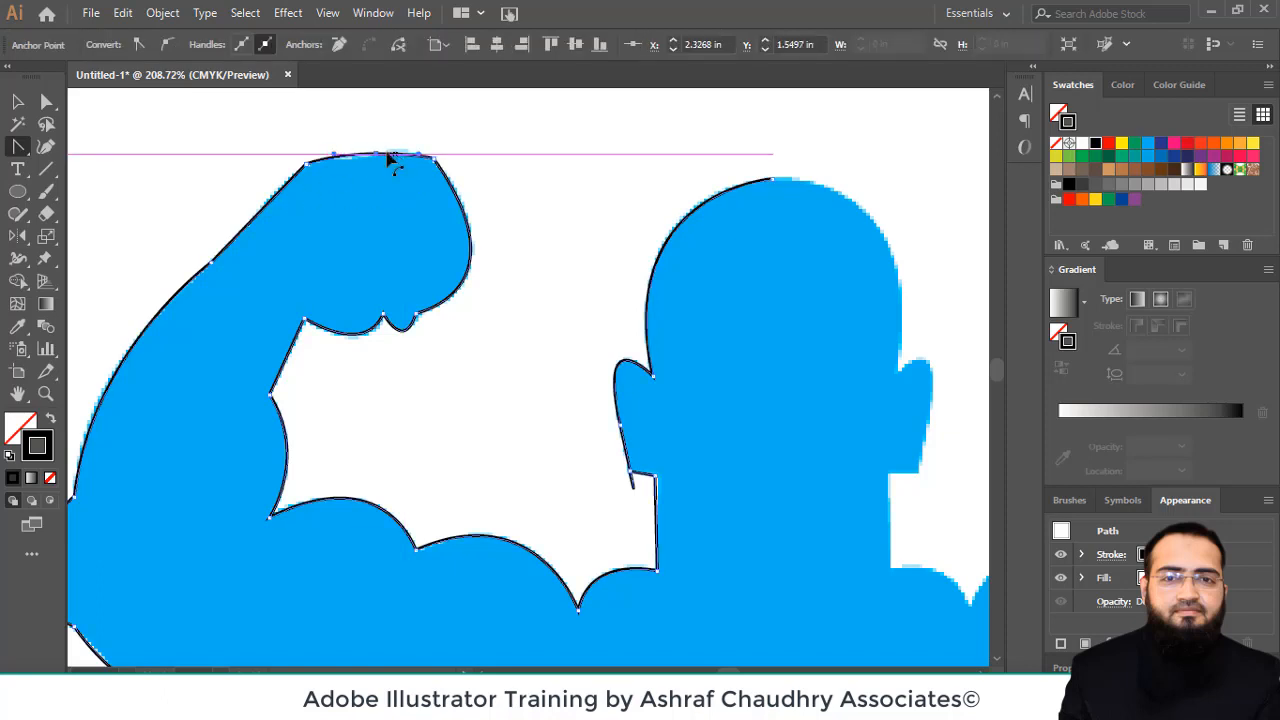
pyautogui.click(46, 101)
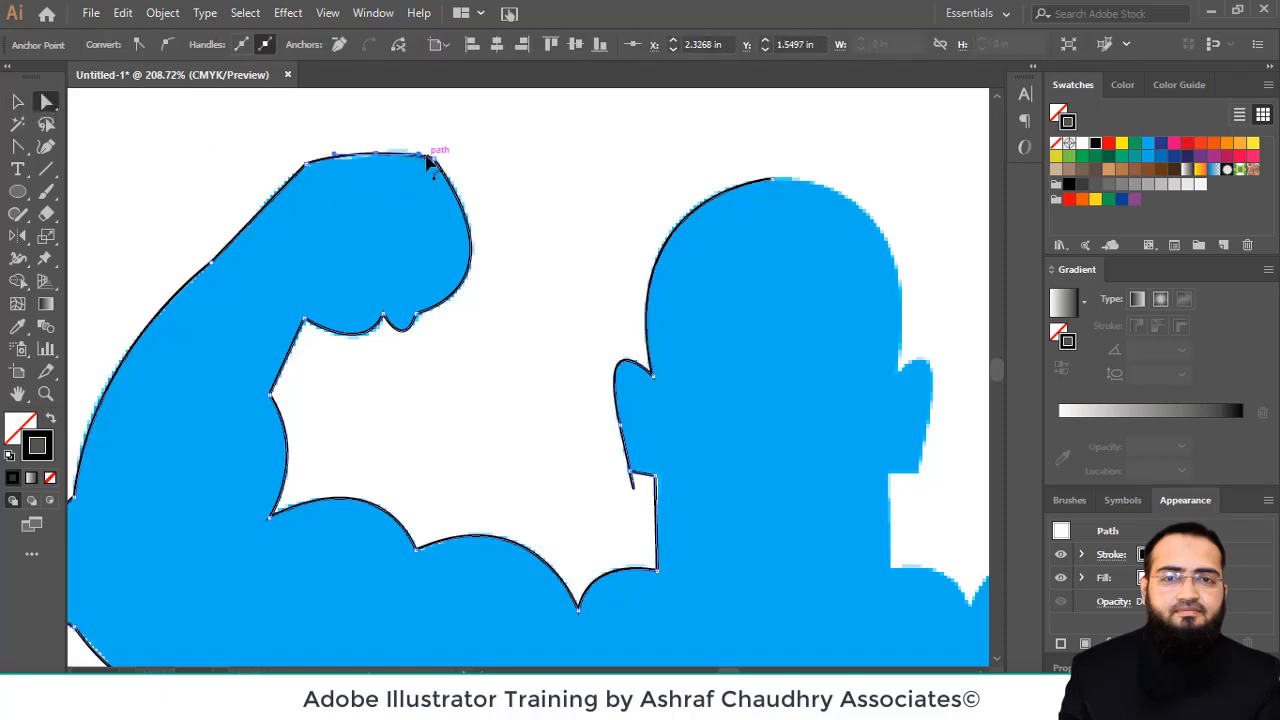
pyautogui.moveTo(419, 154); pyautogui.dragTo(421, 149)
# Convert the corner anchor between forearm and fist top to a smooth point and nudge it down onto the silhouette
pyautogui.click(305, 163)
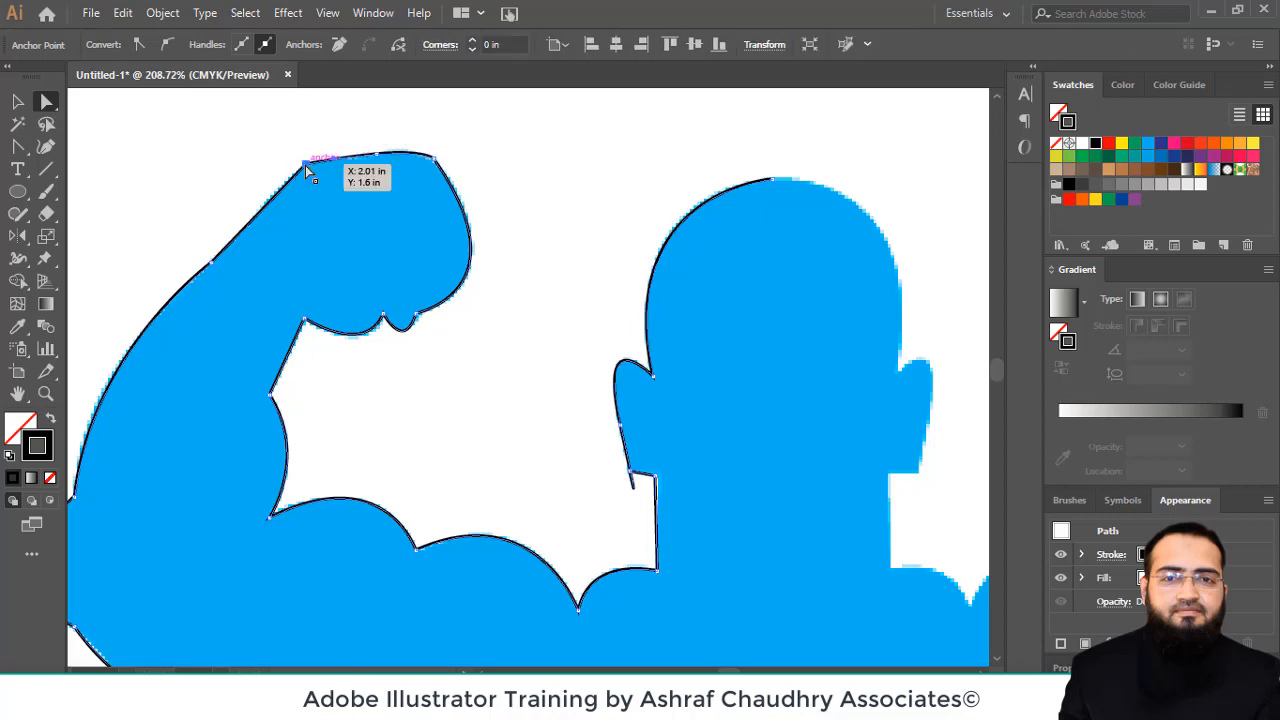
pyautogui.click(18, 146)
pyautogui.moveTo(304, 161)
pyautogui.mouseDown()
pyautogui.moveTo(272, 188)
pyautogui.moveTo(289, 176)
pyautogui.mouseUp()
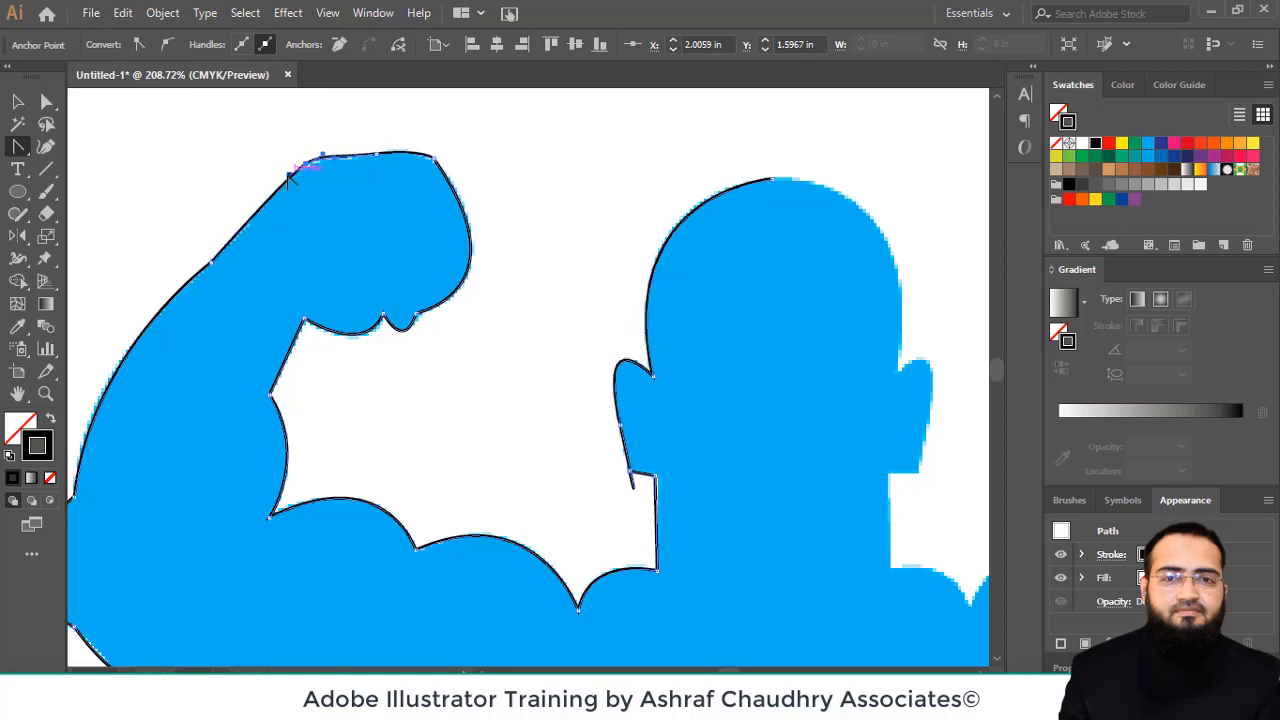
pyautogui.press('a')
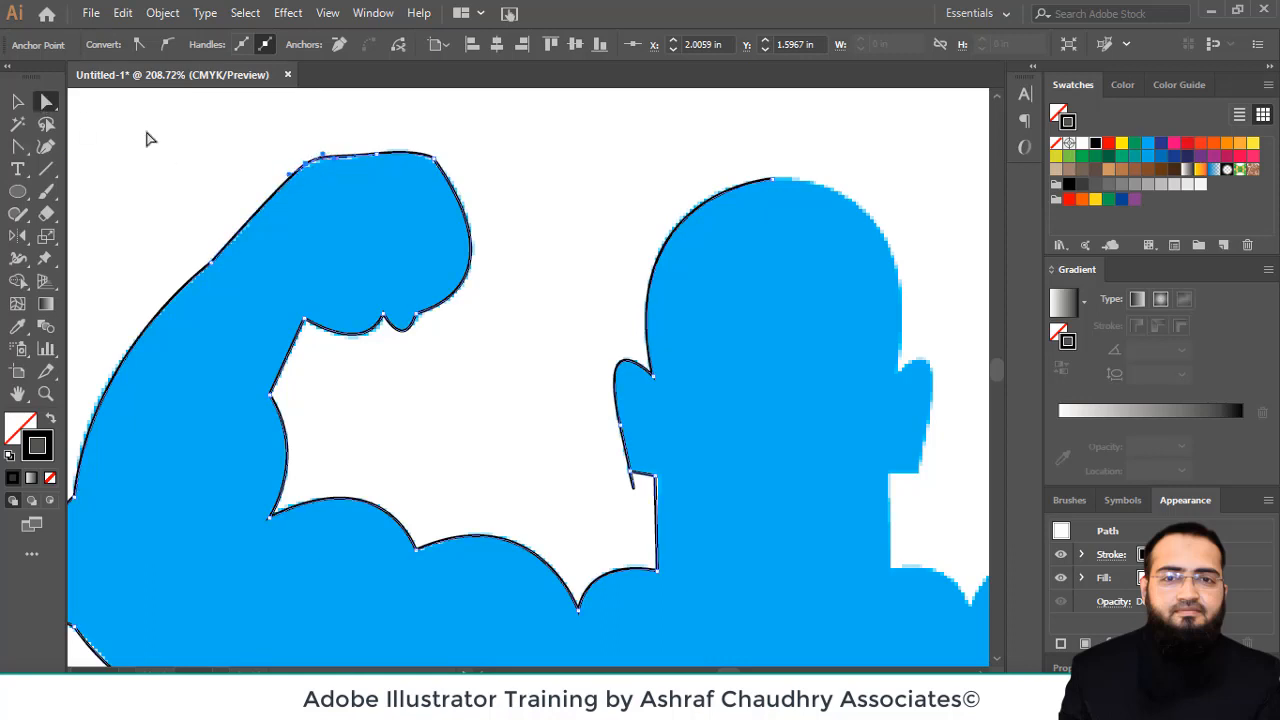
pyautogui.moveTo(314, 178); pyautogui.dragTo(309, 174)
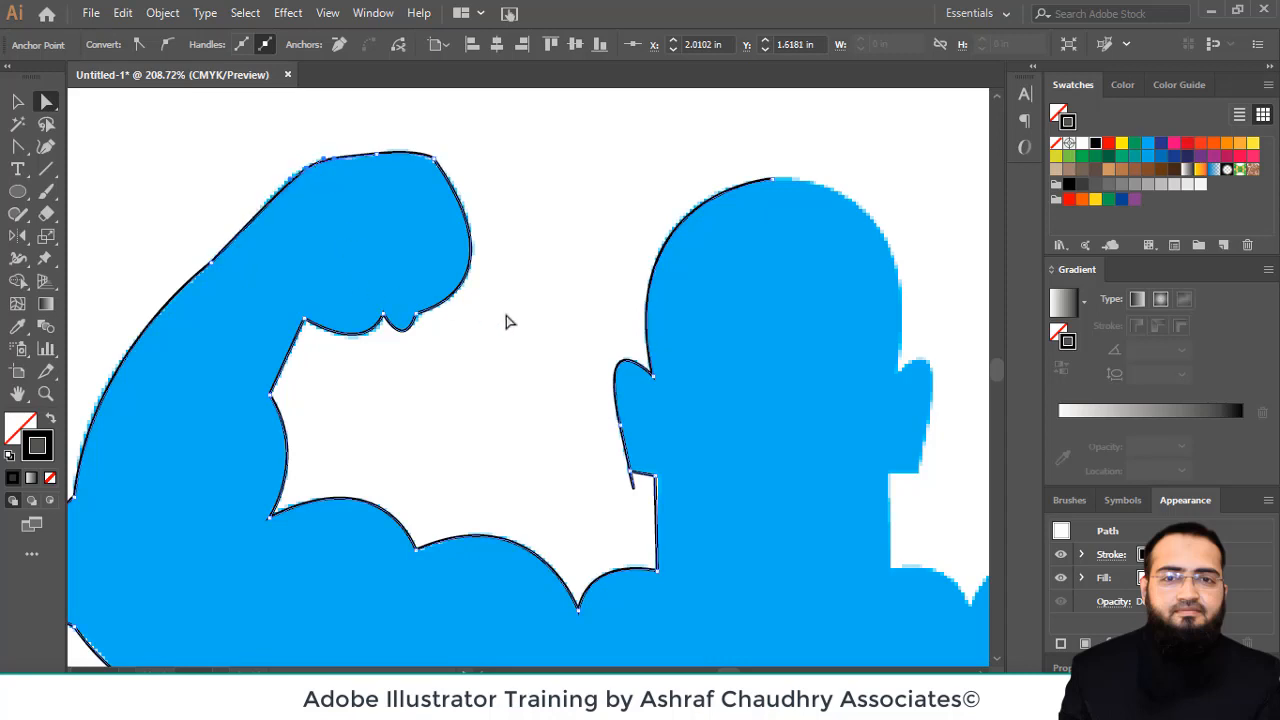
# Lower the fist's head-side corner anchor slightly and pull in its long handle to match the rounded outline
pyautogui.click(436, 162)
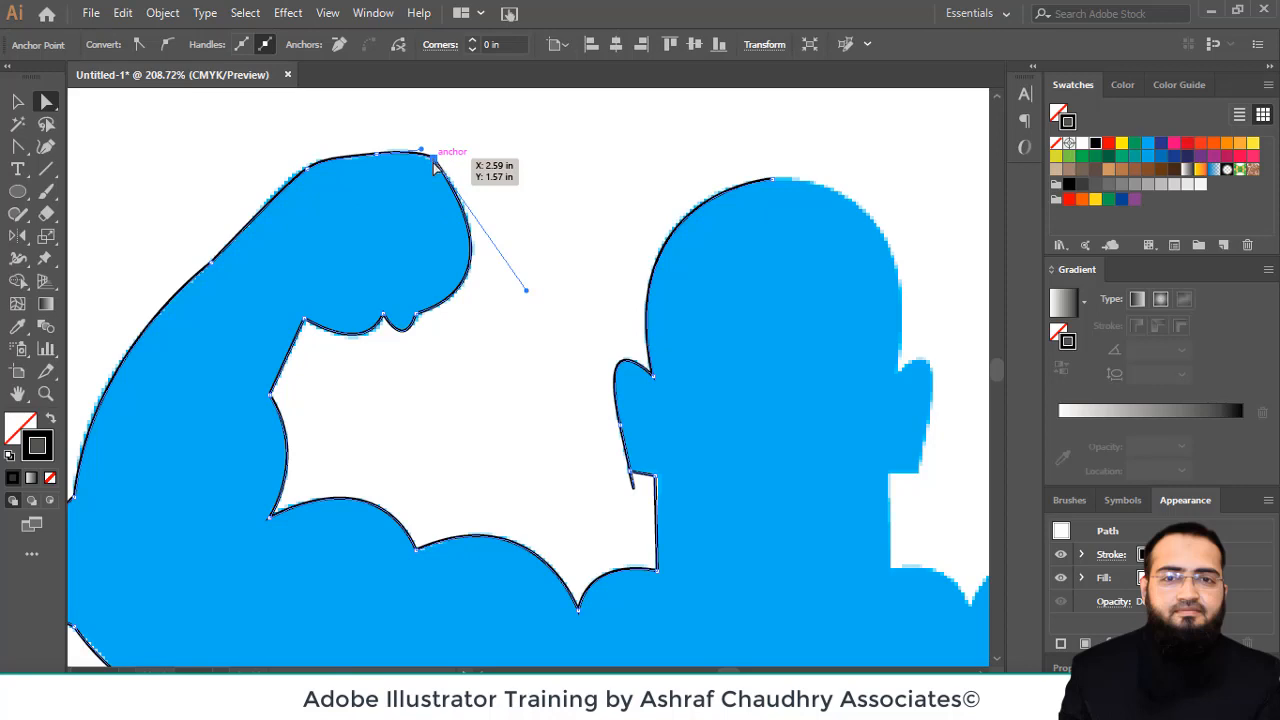
pyautogui.moveTo(435, 168); pyautogui.dragTo(435, 176)
pyautogui.moveTo(437, 175); pyautogui.dragTo(443, 170)
pyautogui.moveTo(534, 300); pyautogui.dragTo(522, 287)
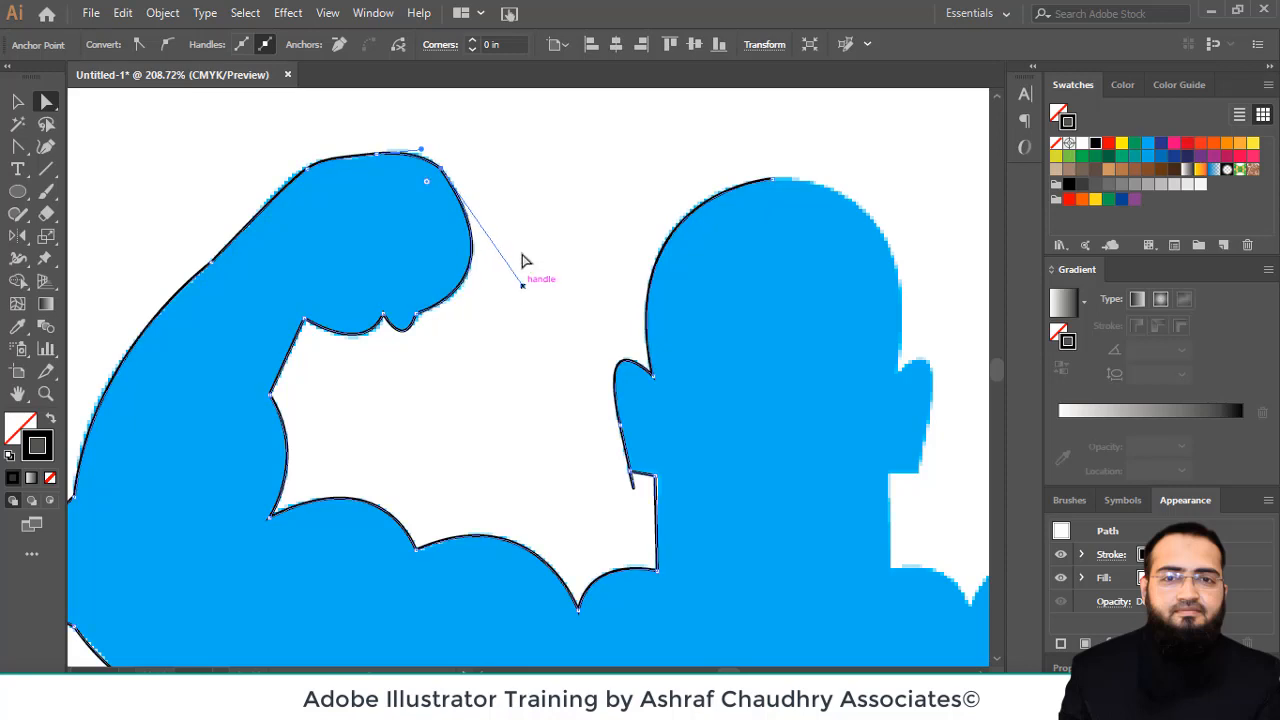
pyautogui.scroll(-2, 523, 256)
pyautogui.scroll(1, 520, 240)
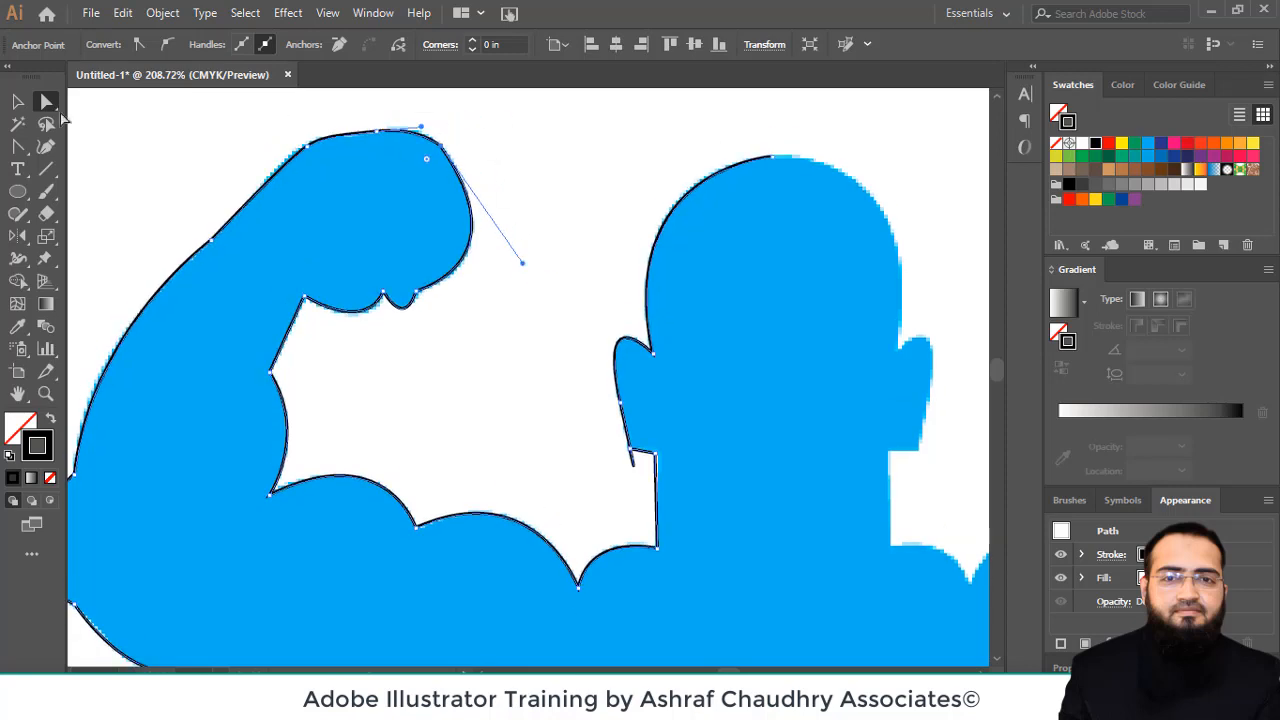
pyautogui.click(17, 146)
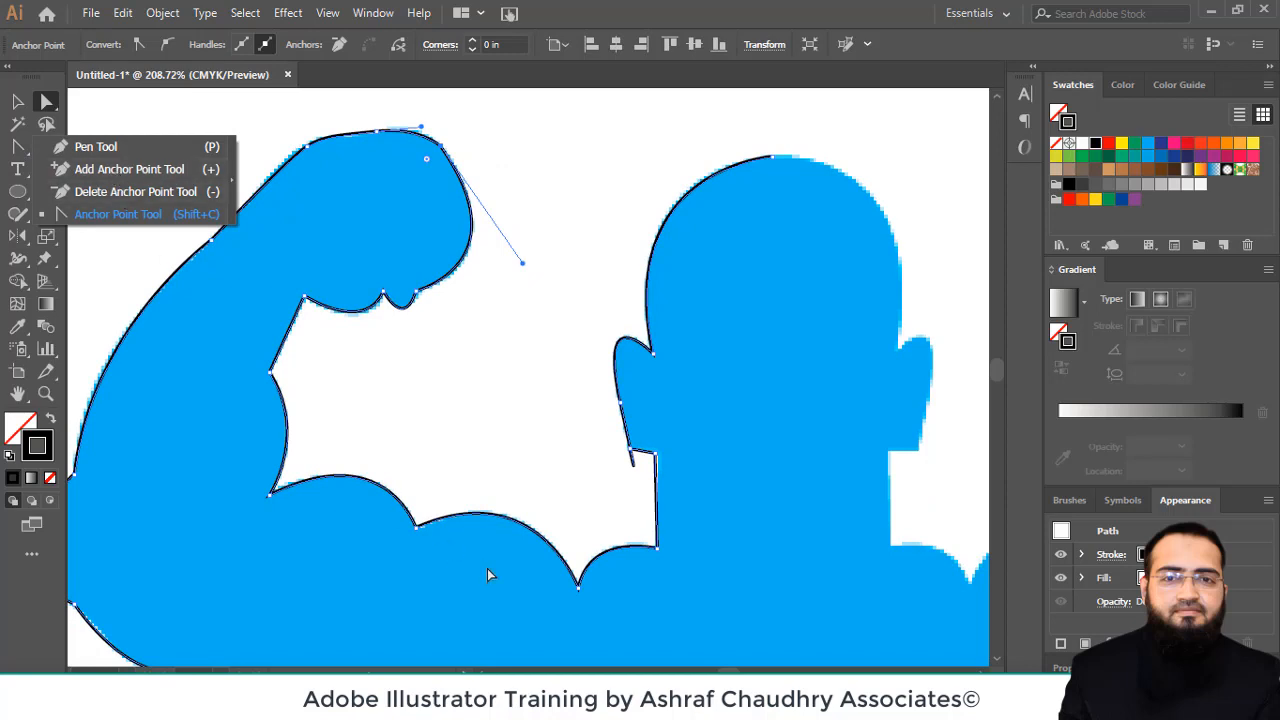
pyautogui.click(529, 700)
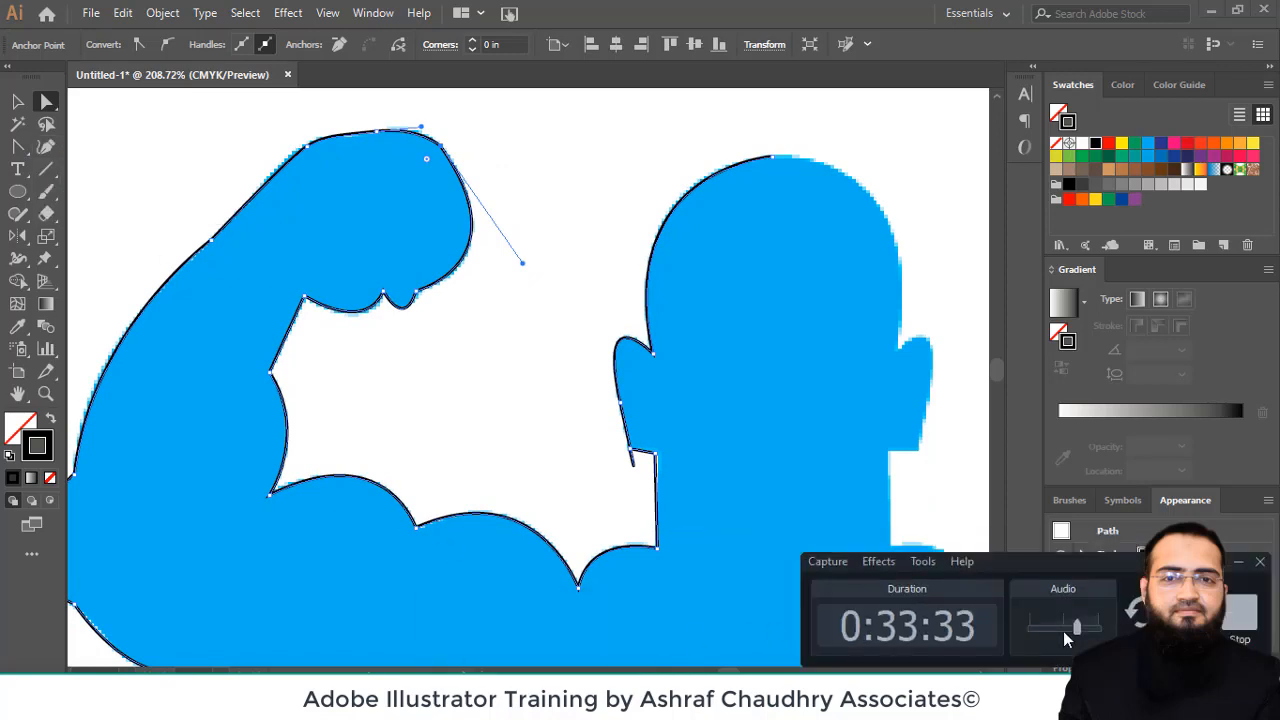
pyautogui.click(1185, 625)
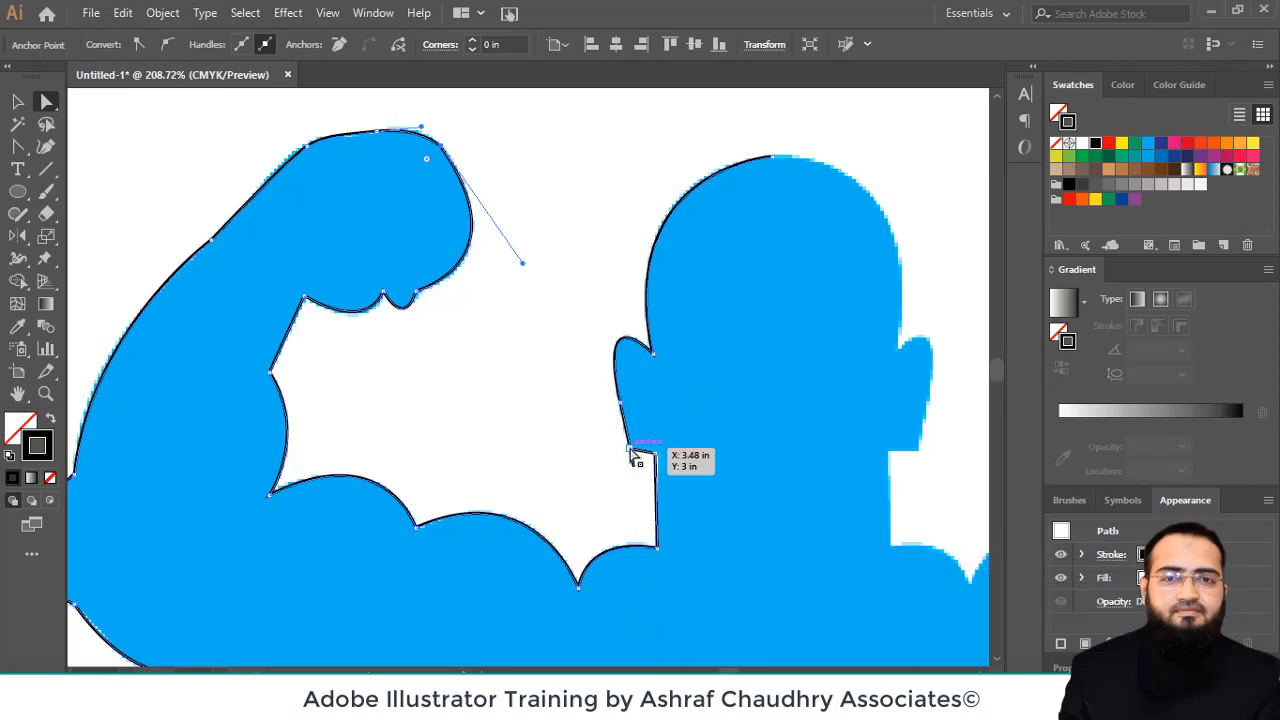
# Pull out the handle at the ear's lower corner anchor and retract it into the anchor to keep a sharp corner
pyautogui.moveTo(630, 455); pyautogui.dragTo(639, 496)
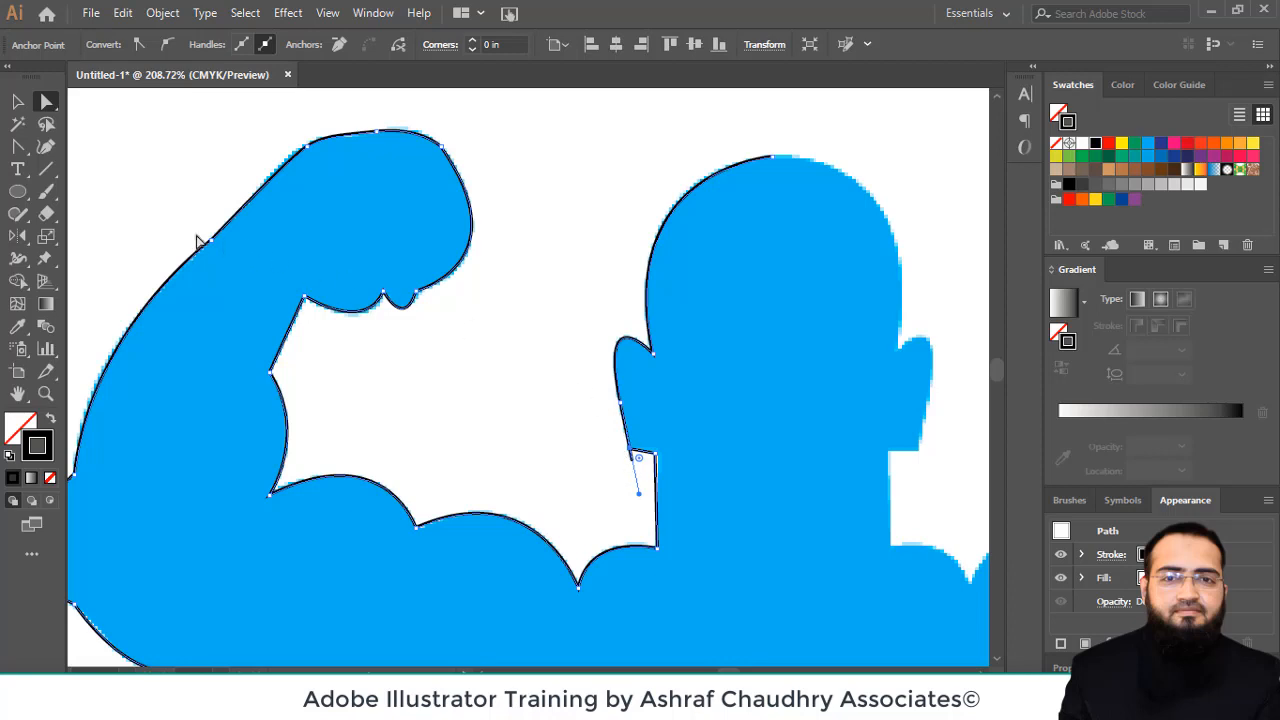
pyautogui.click(20, 148)
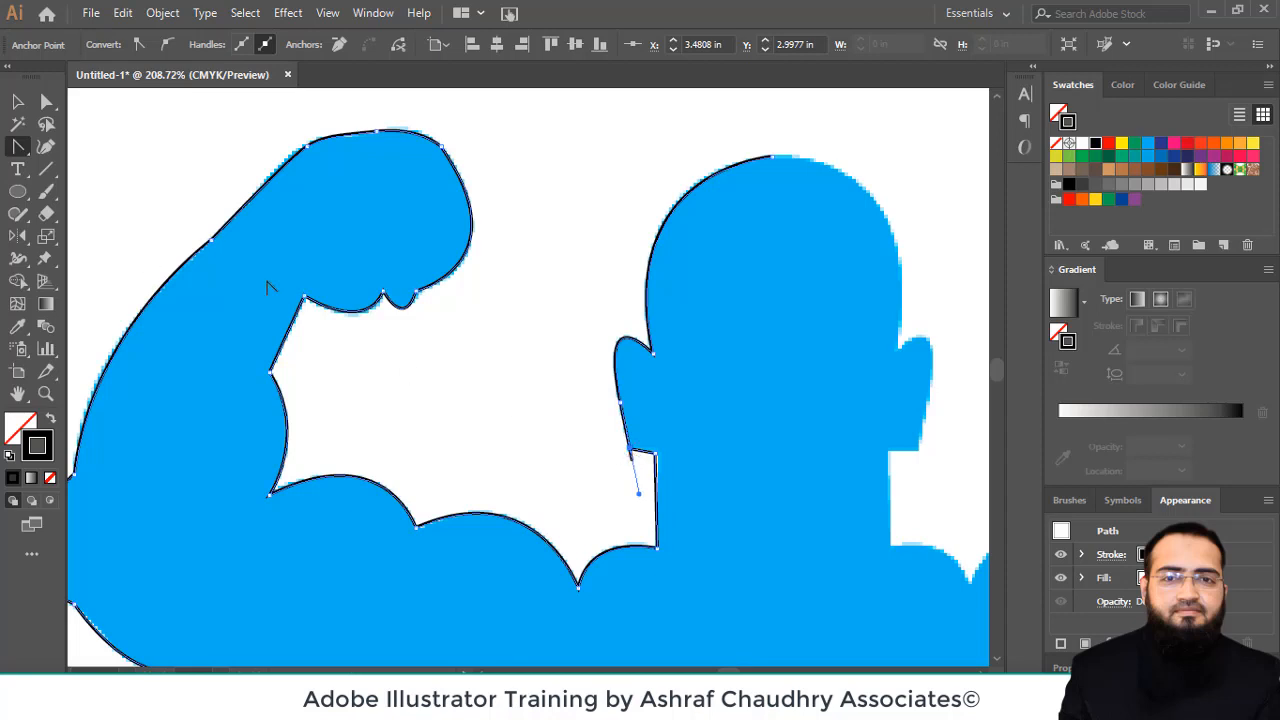
pyautogui.press('a')
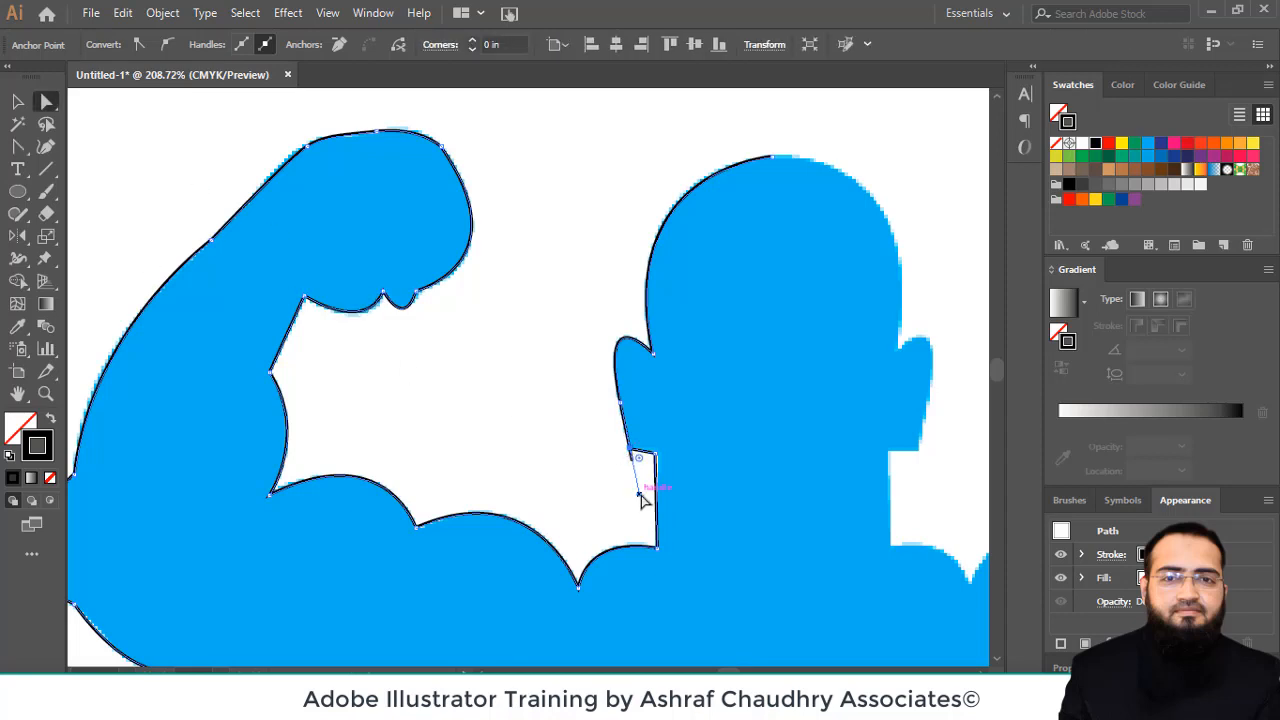
pyautogui.moveTo(641, 500); pyautogui.dragTo(631, 452)
pyautogui.click(630, 490)
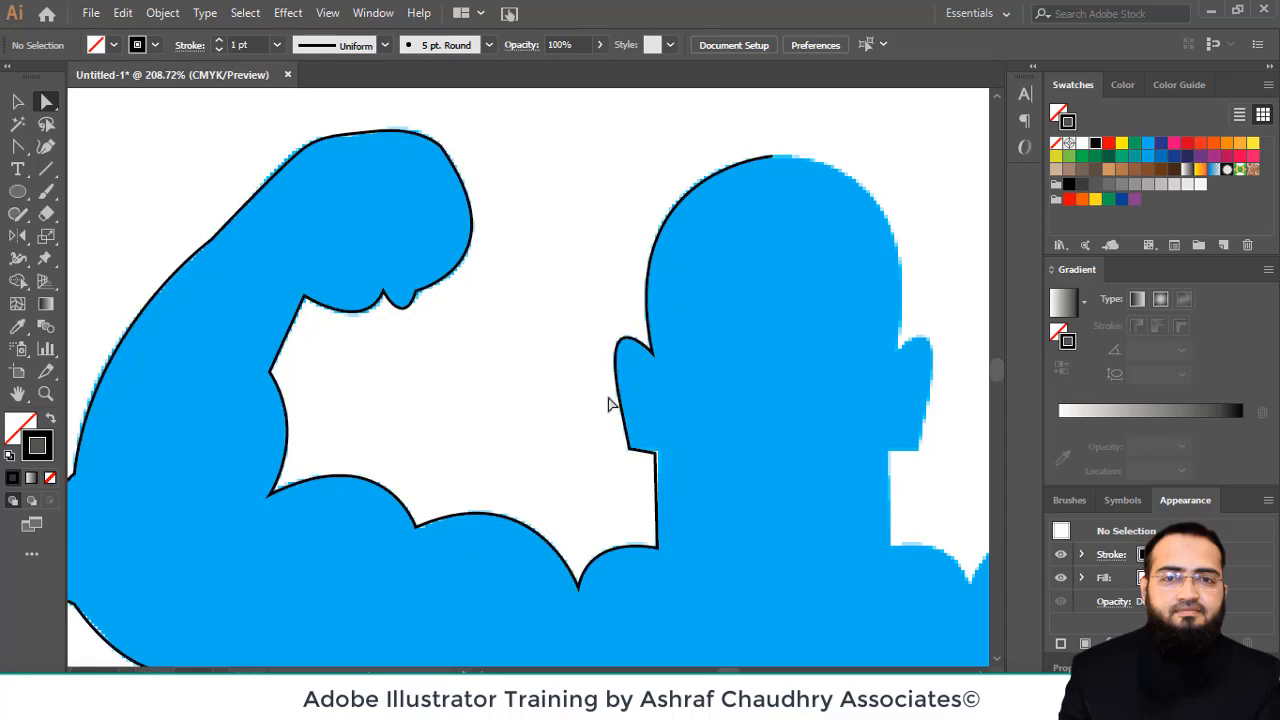
# Reflect a copy of the traced half across a vertical axis through the anchor at the top of the head
pyautogui.hotkey('ctrl', '0')
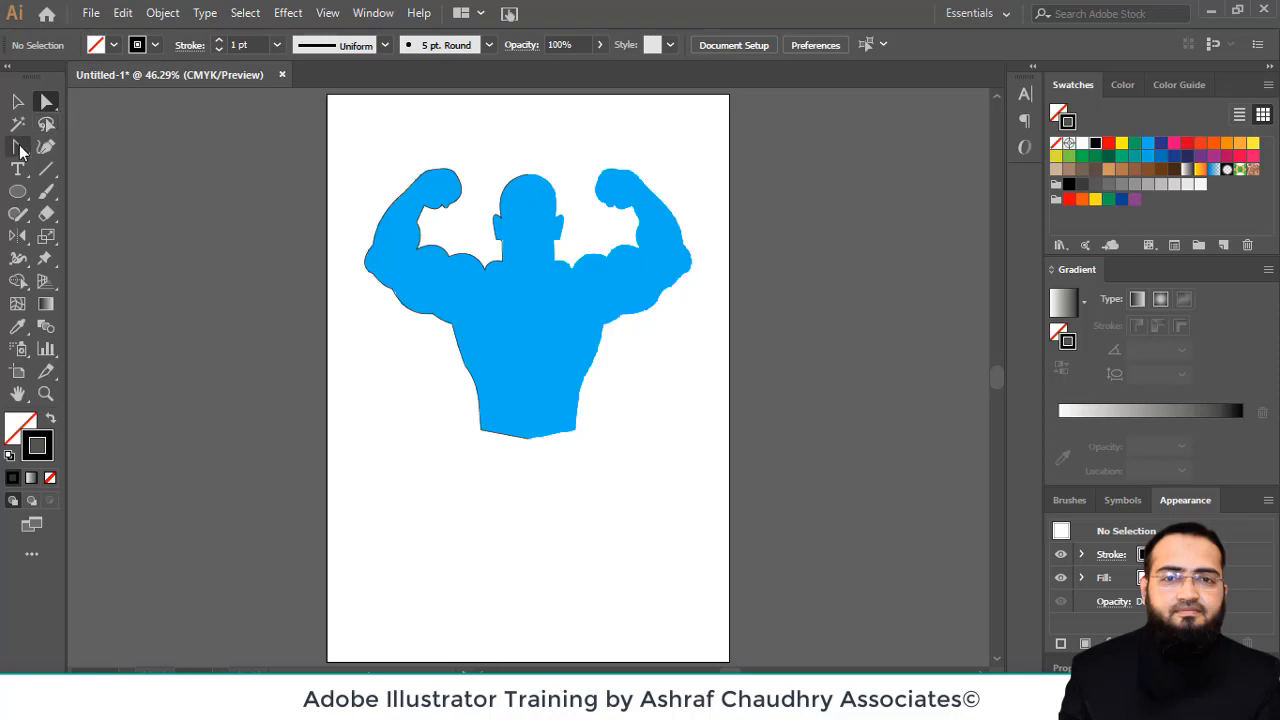
pyautogui.click(22, 157)
pyautogui.click(20, 104)
pyautogui.moveTo(353, 130); pyautogui.dragTo(573, 462)
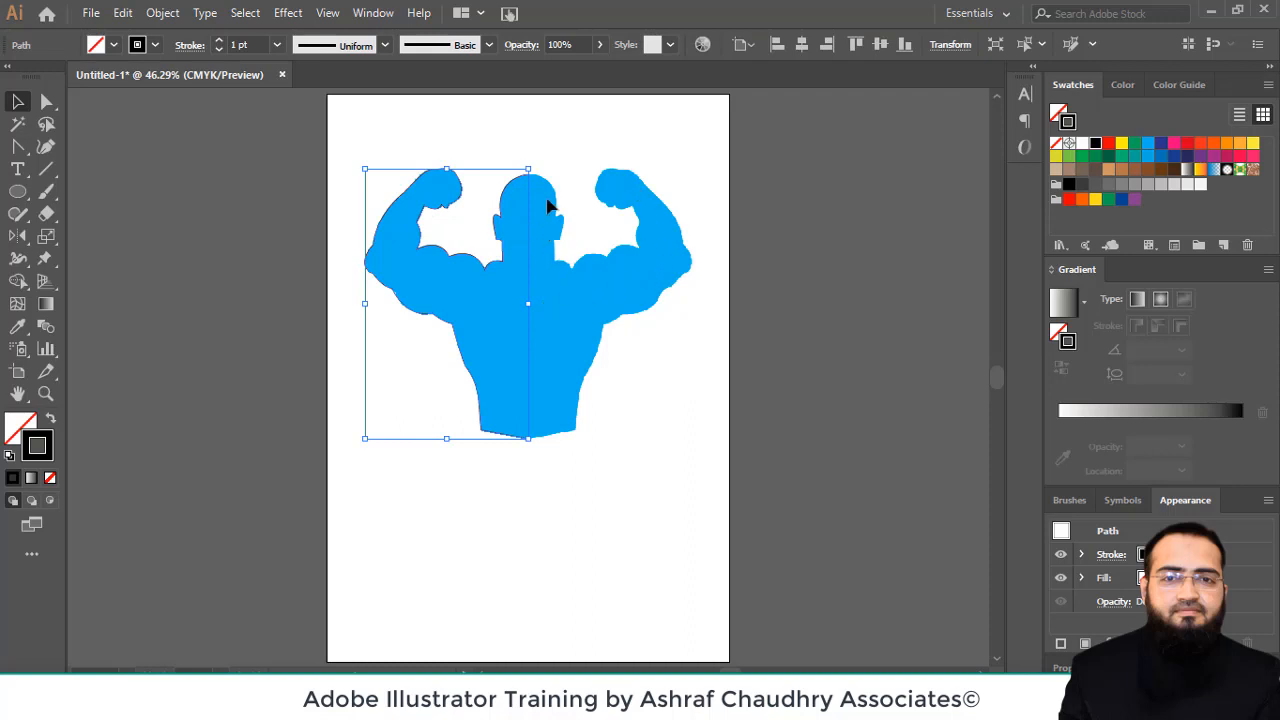
pyautogui.press('z')
pyautogui.moveTo(351, 127); pyautogui.dragTo(691, 500)
pyautogui.press('o')
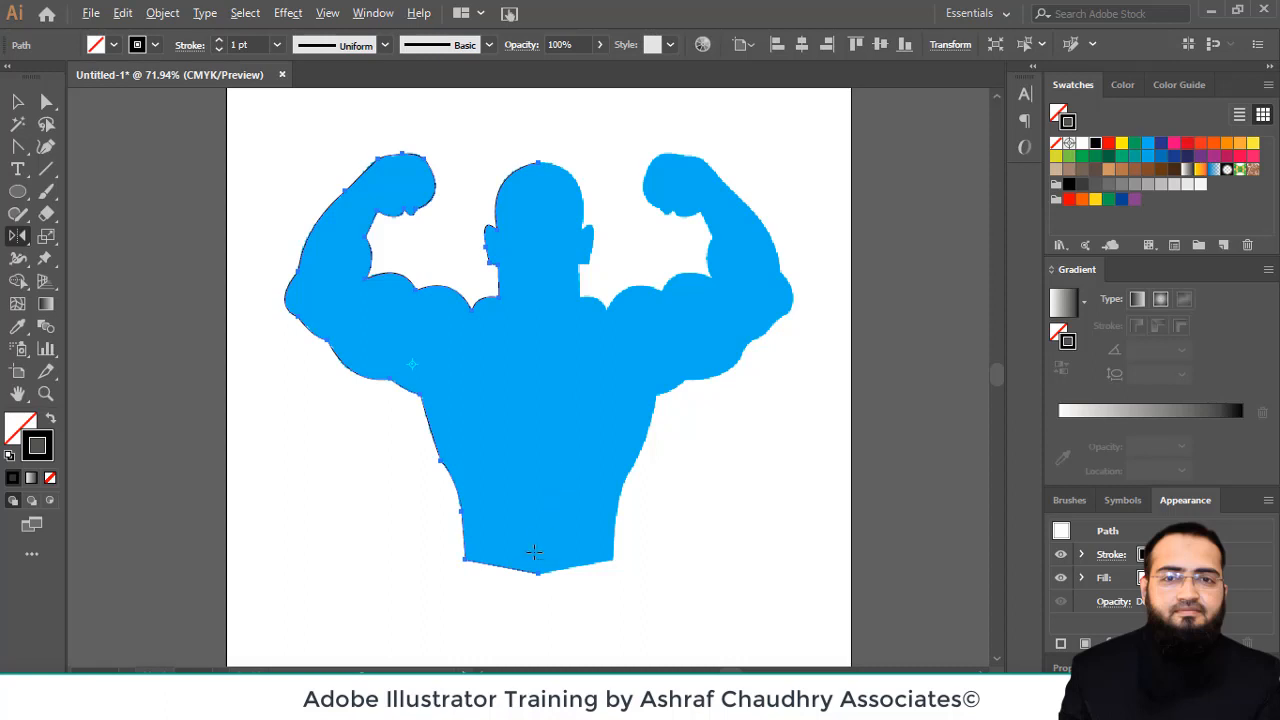
pyautogui.keyDown('alt'); pyautogui.click(538, 161); pyautogui.keyUp('alt')
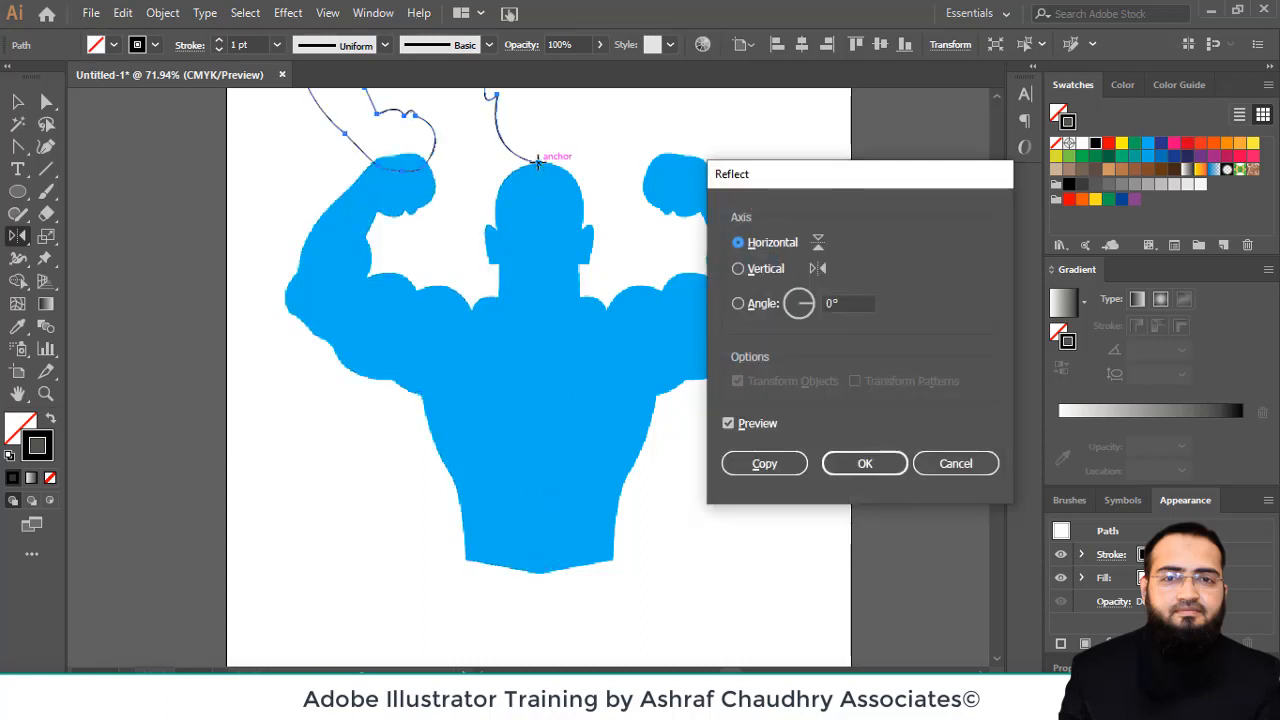
pyautogui.click(762, 269)
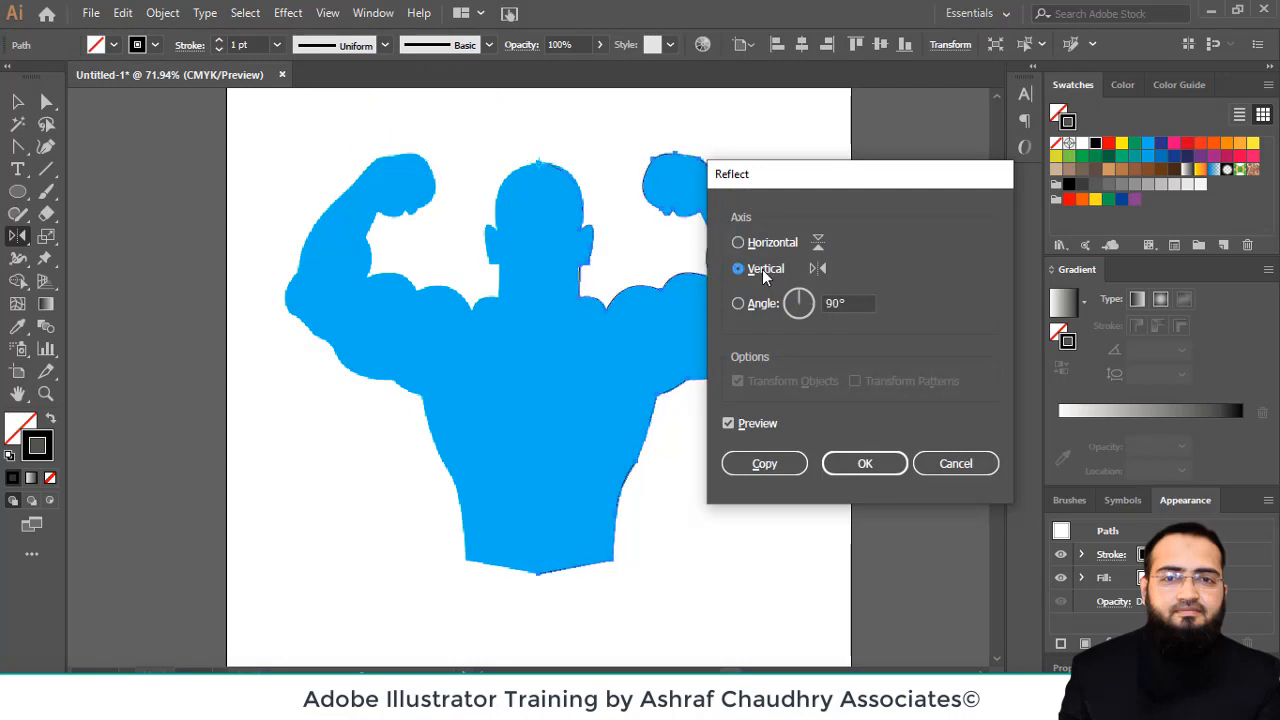
pyautogui.click(763, 464)
# Join the two halves' end anchors at the top of the head and at the bottom centre of the torso
pyautogui.press('a')
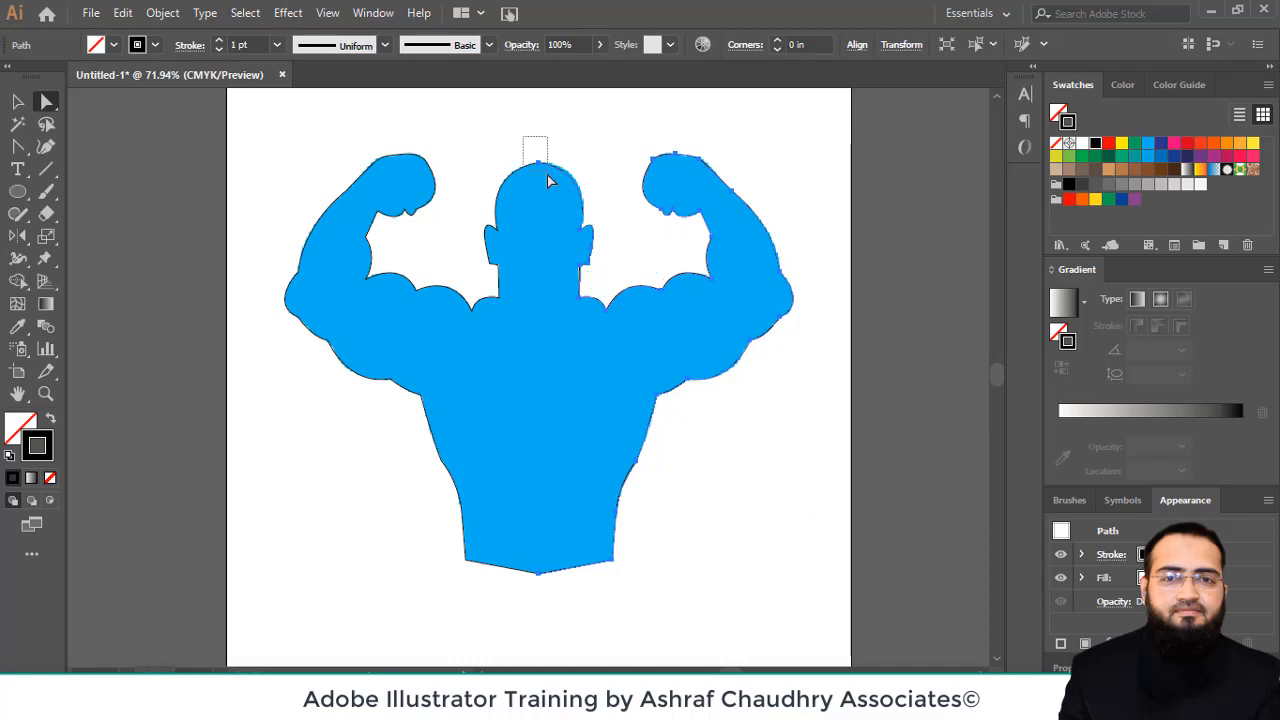
pyautogui.click(538, 162)
pyautogui.rightClick(537, 161)
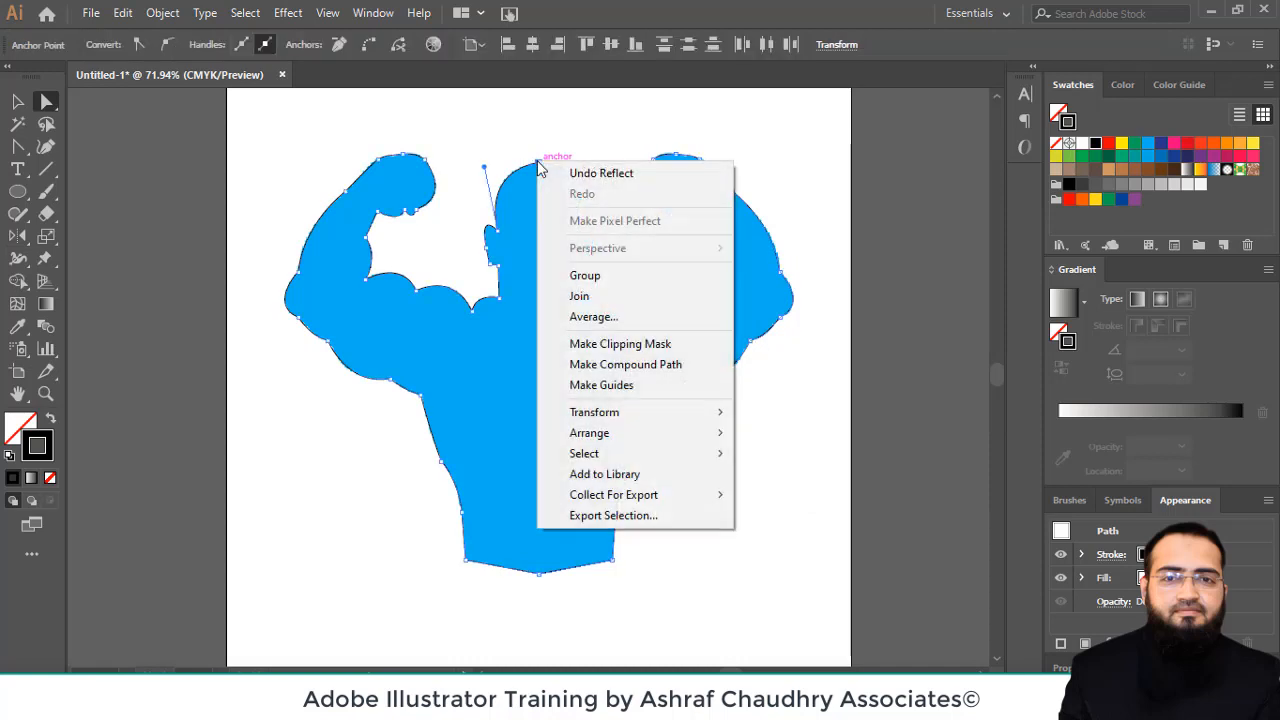
pyautogui.click(594, 300)
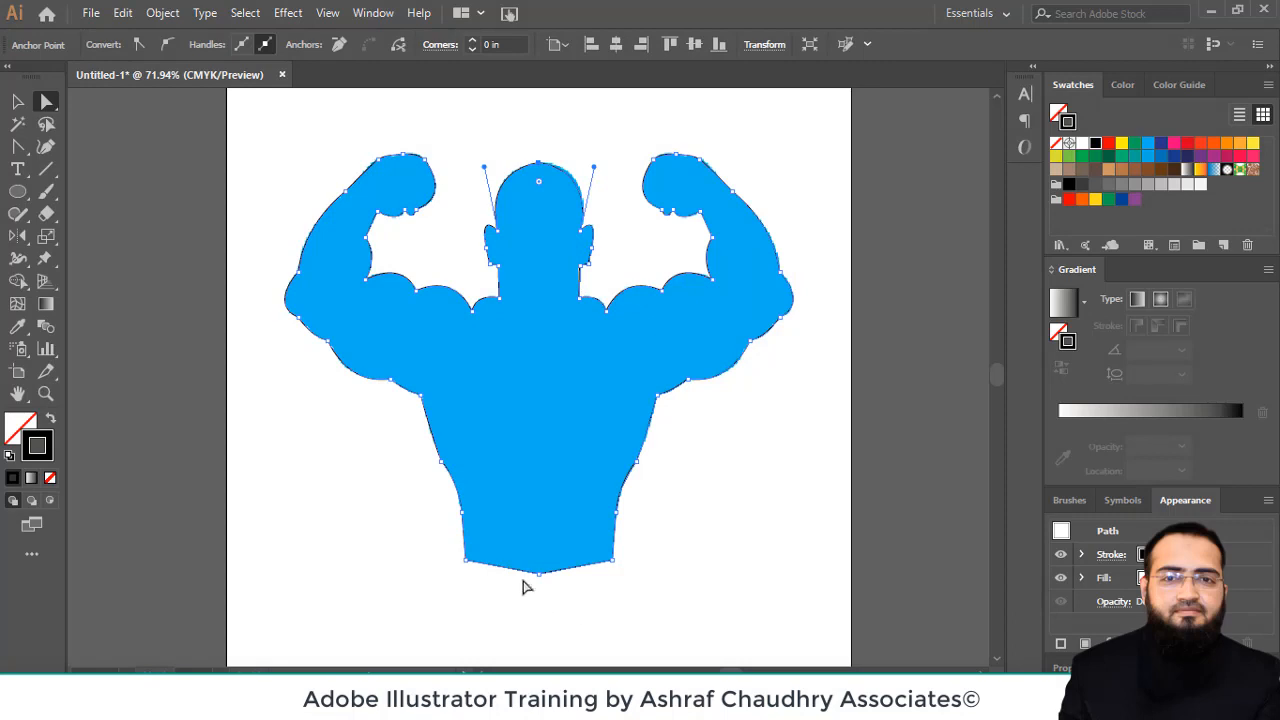
pyautogui.moveTo(543, 571); pyautogui.dragTo(554, 604)
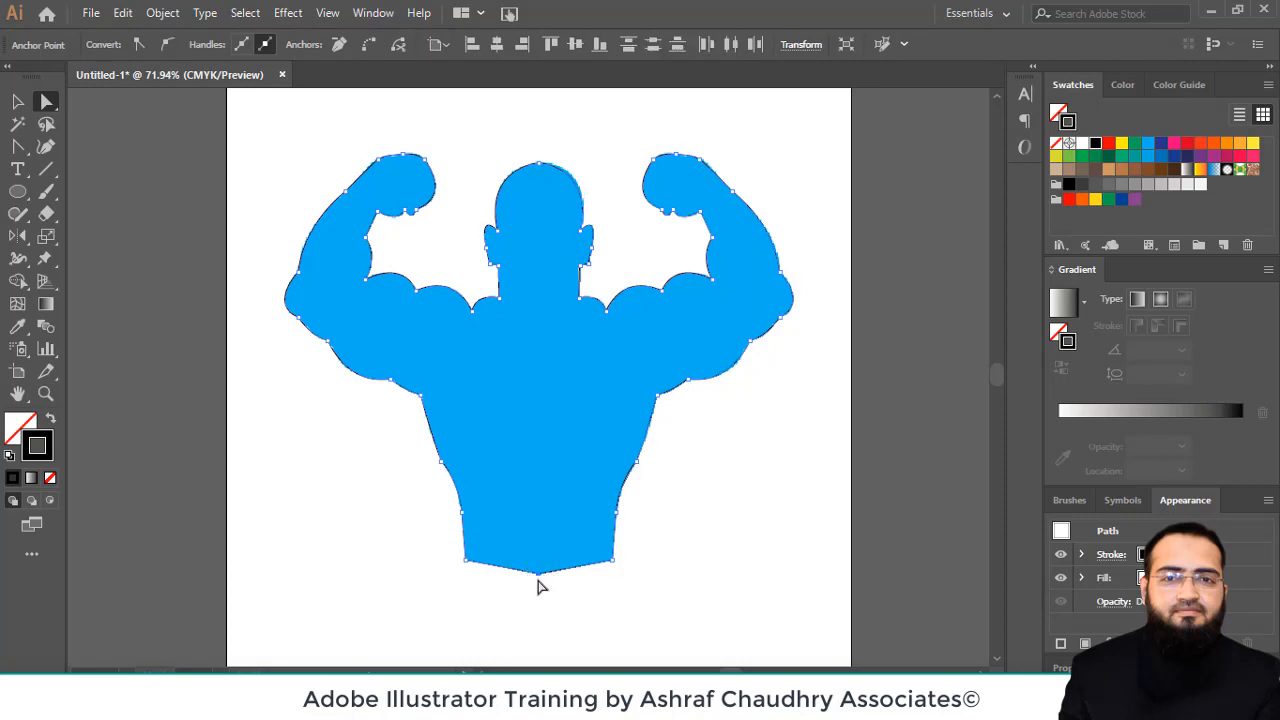
pyautogui.rightClick(537, 579)
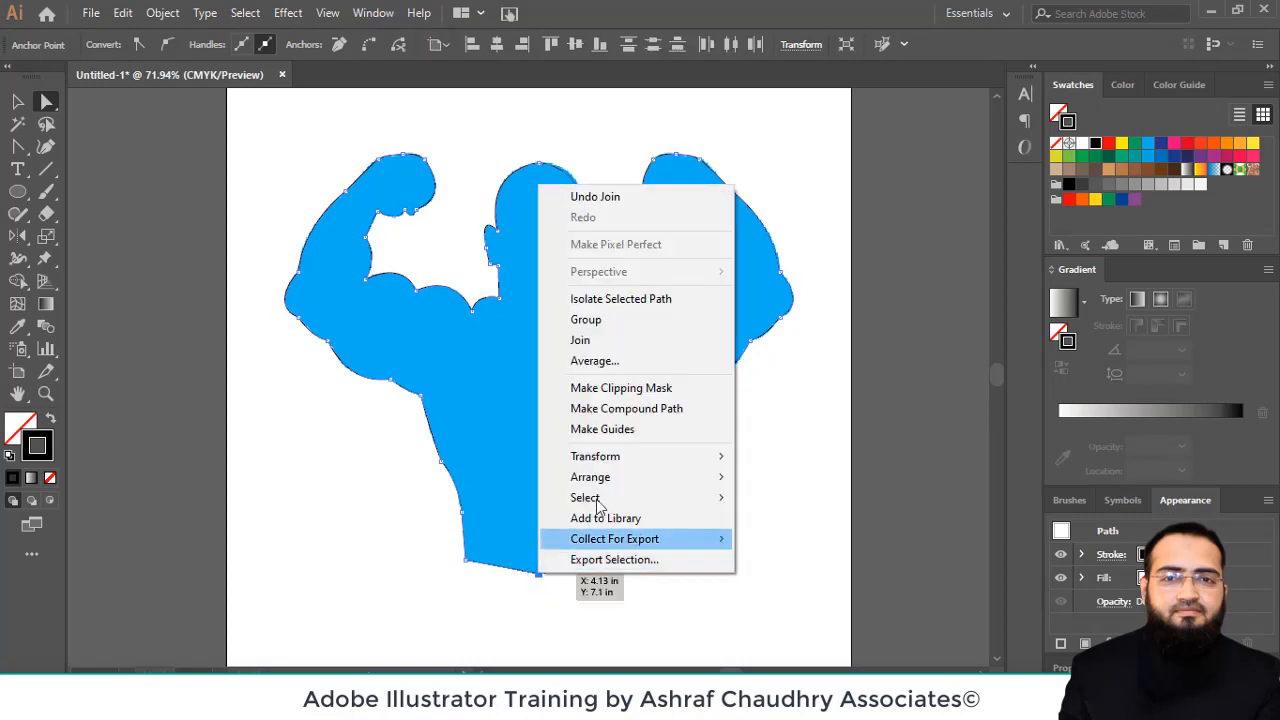
pyautogui.click(609, 341)
pyautogui.click(740, 468)
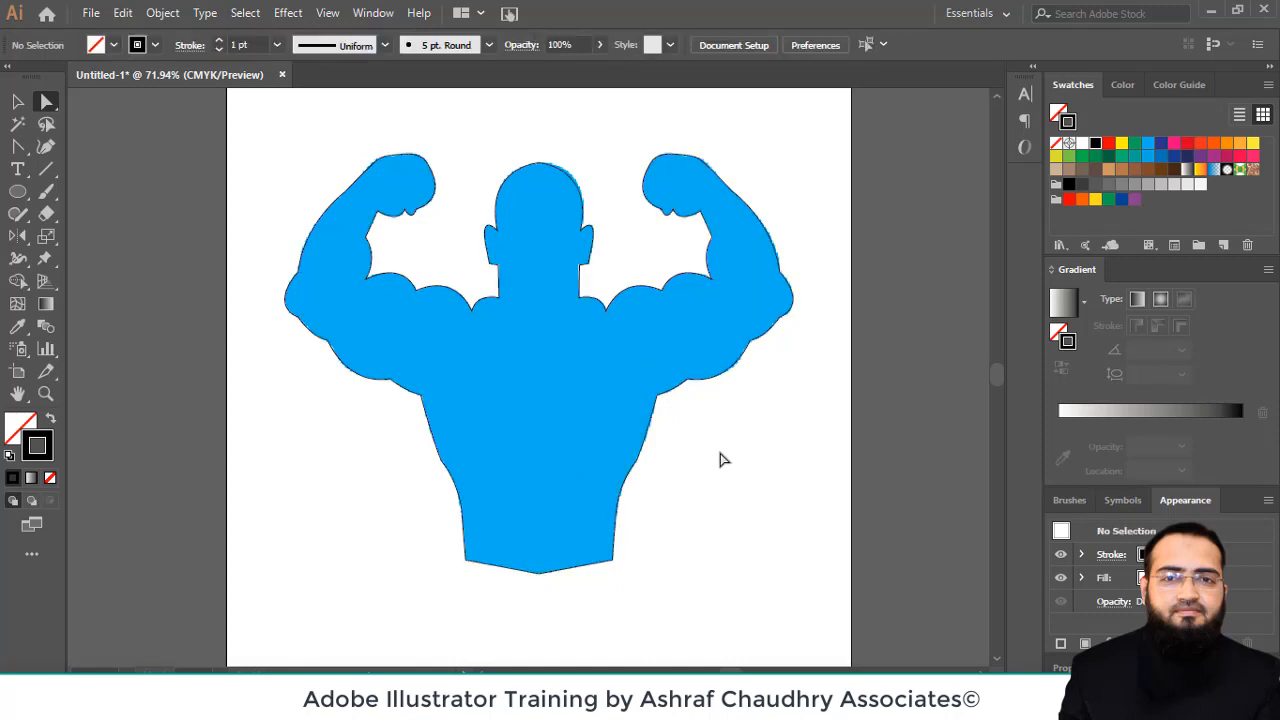
# Move the joined outline off the reference image, scale it down and place it below the reference silhouette
pyautogui.press('v')
pyautogui.moveTo(640, 408); pyautogui.dragTo(648, 571)
pyautogui.moveTo(629, 583); pyautogui.dragTo(617, 333)
pyautogui.moveTo(576, 470); pyautogui.dragTo(590, 581)
pyautogui.scroll(1, 705, 533)
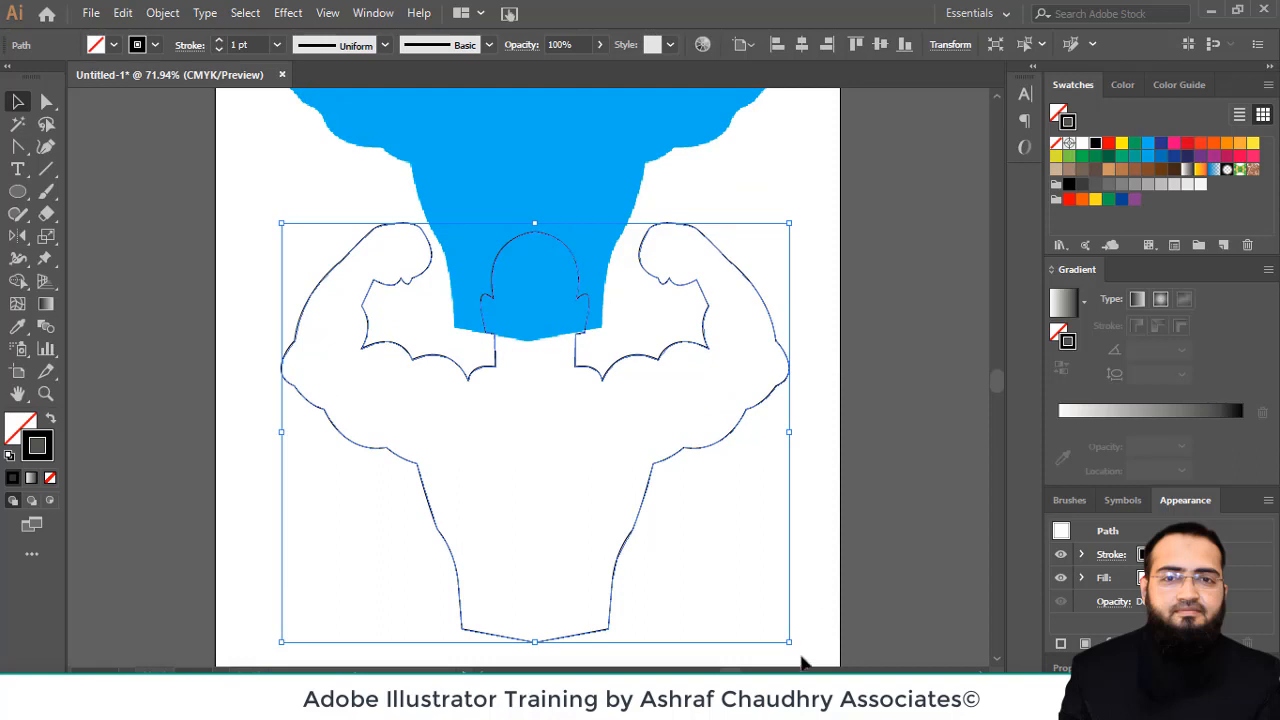
pyautogui.moveTo(788, 642); pyautogui.dragTo(650, 517)
pyautogui.moveTo(490, 328); pyautogui.dragTo(454, 443)
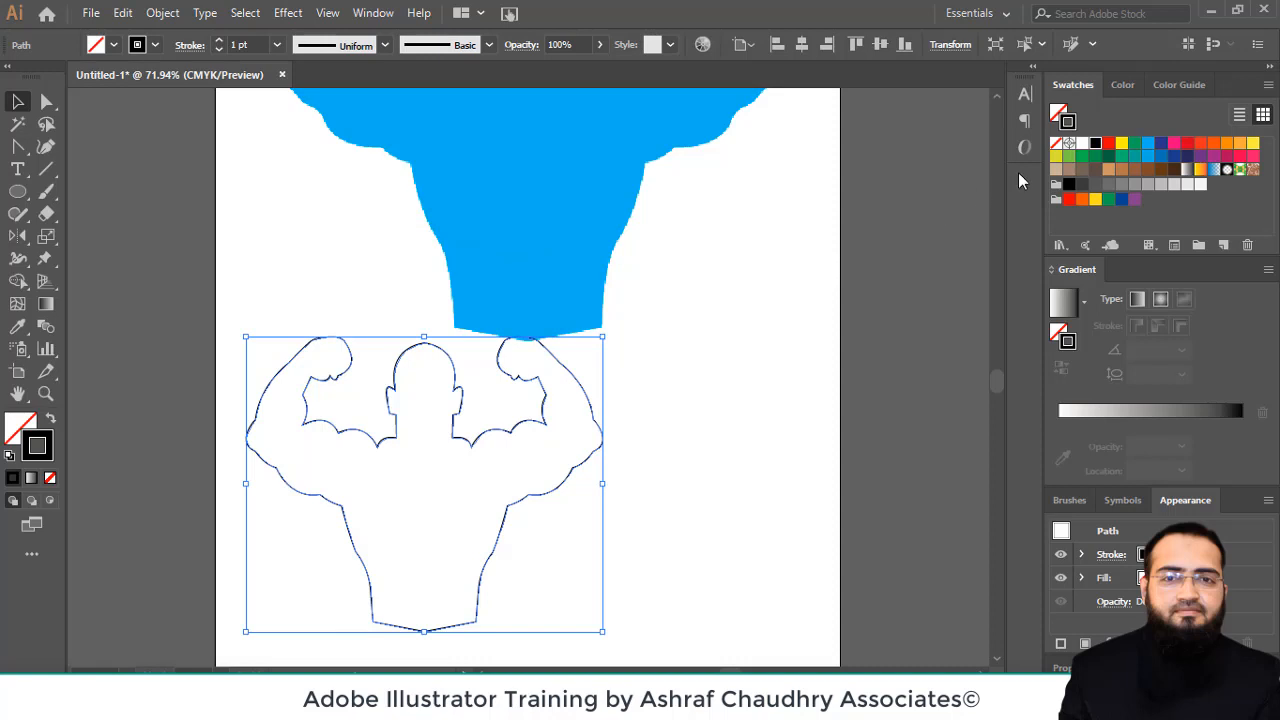
# Apply the bright blue swatch to both the stroke and the fill of the traced bodybuilder
pyautogui.click(1149, 145)
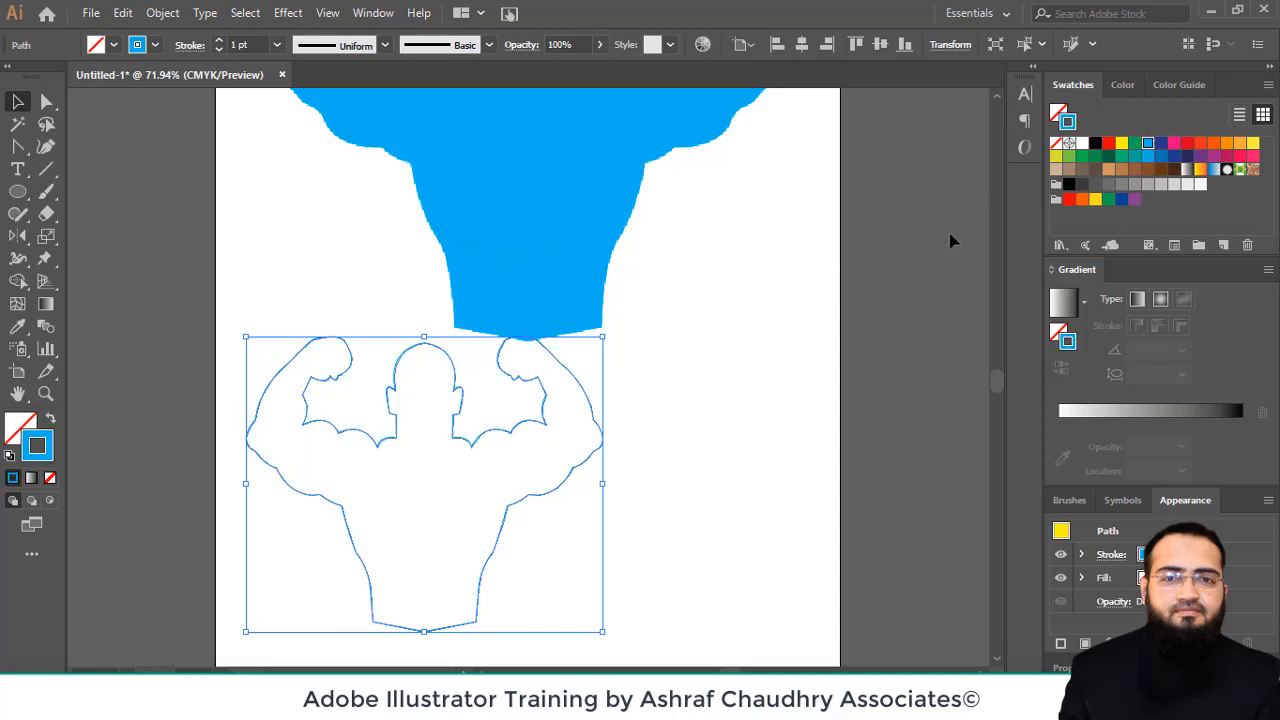
pyautogui.click(24, 423)
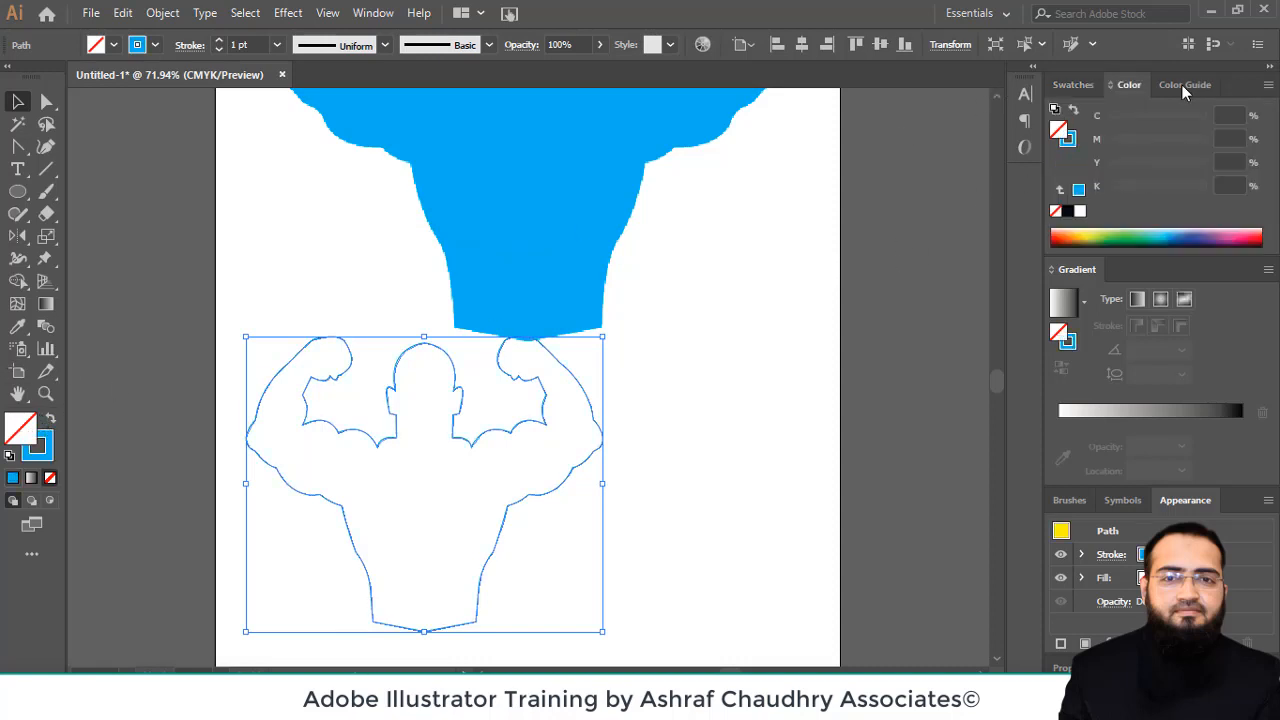
pyautogui.click(1084, 86)
pyautogui.click(1147, 143)
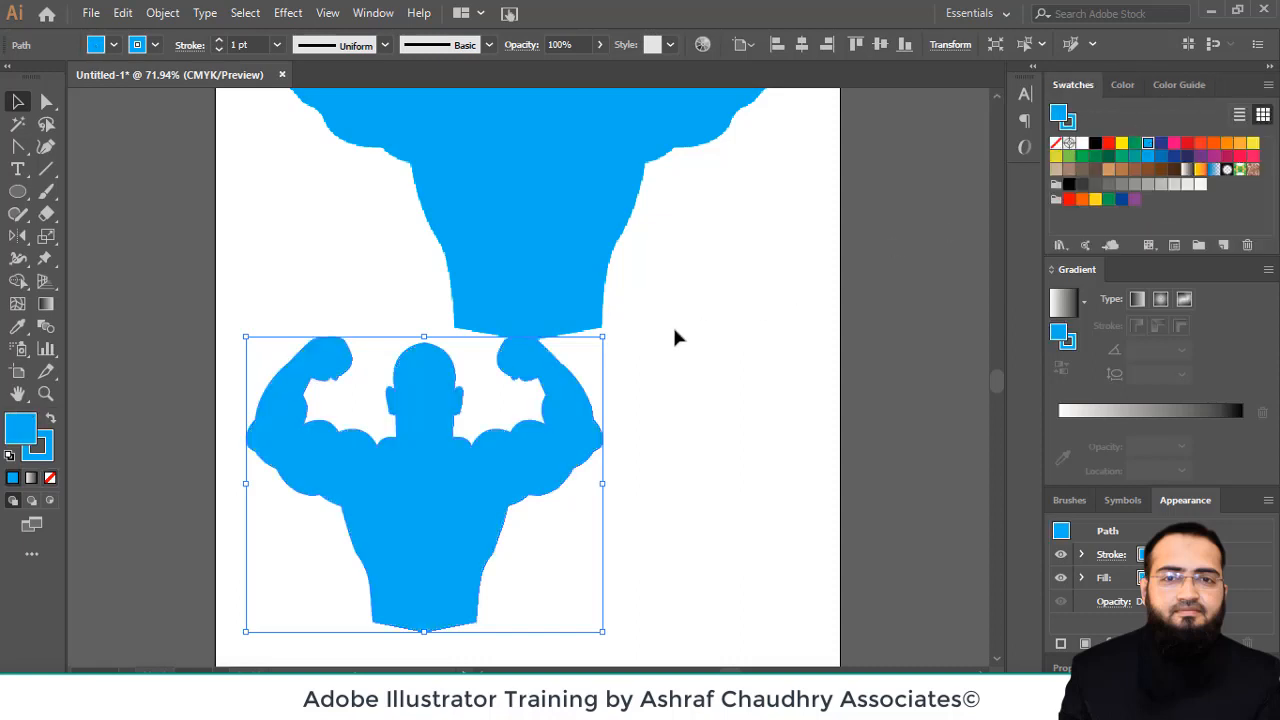
# Unlock the bodybuilder reference image
pyautogui.scroll(3, 672, 322)
pyautogui.click(535, 231)
pyautogui.scroll(3, 535, 231)
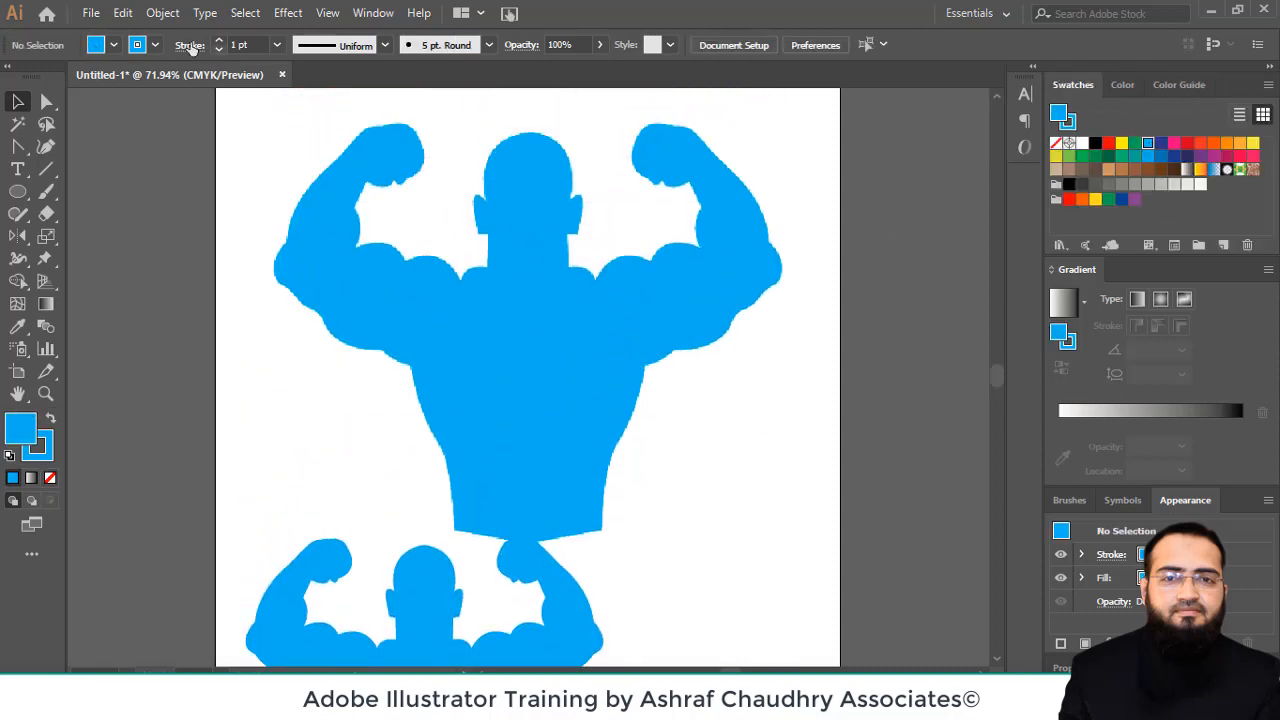
pyautogui.rightClick(604, 246)
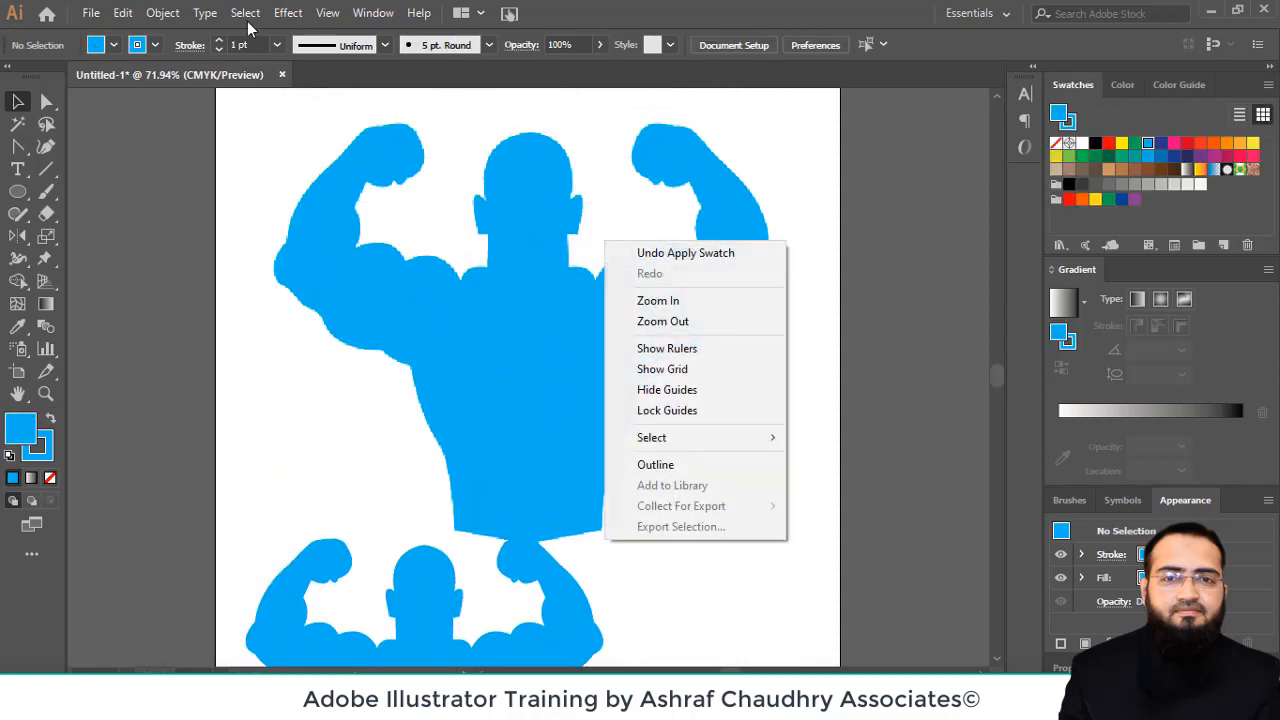
pyautogui.click(165, 14)
pyautogui.click(257, 138)
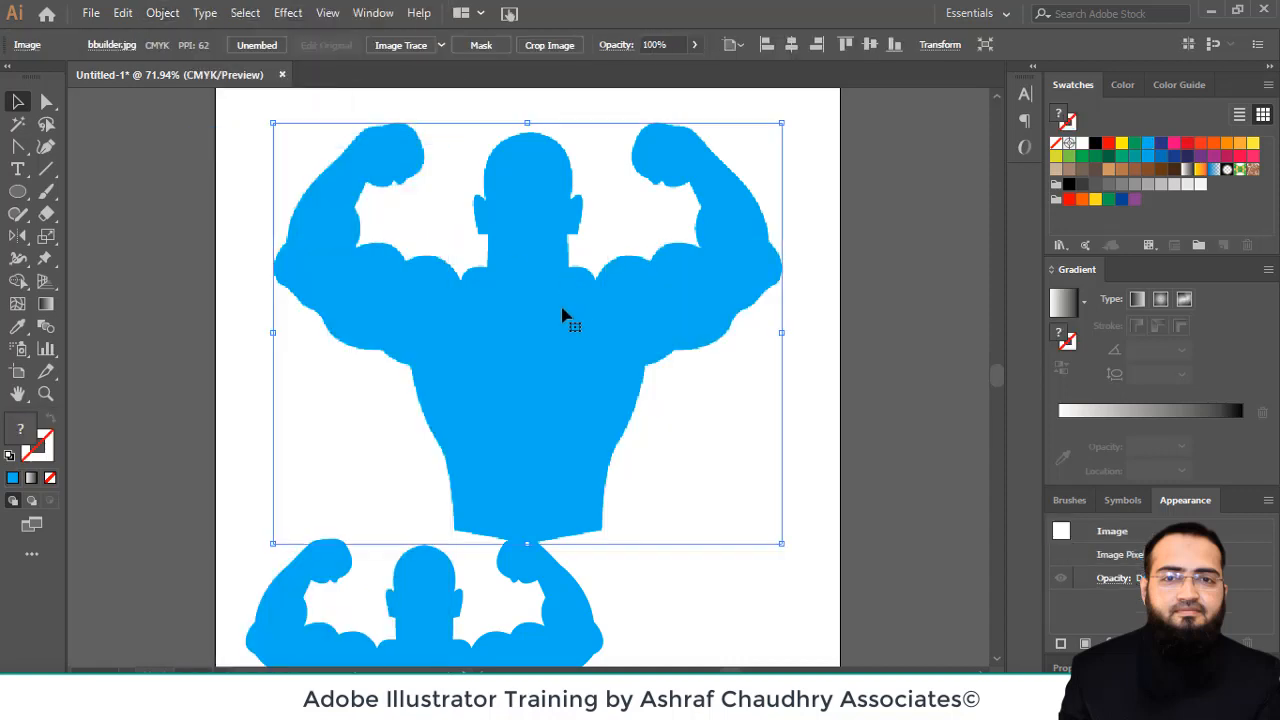
# Scale down the reference image and position it in the right half of the artboard
pyautogui.moveTo(785, 543); pyautogui.dragTo(607, 398)
pyautogui.moveTo(468, 272); pyautogui.dragTo(690, 296)
pyautogui.moveTo(525, 451); pyautogui.dragTo(584, 425)
pyautogui.moveTo(731, 349); pyautogui.dragTo(697, 343)
# Move the traced bodybuilder up beside the reference image and scale it down to a similar size
pyautogui.moveTo(432, 601); pyautogui.dragTo(399, 208)
pyautogui.moveTo(569, 456); pyautogui.dragTo(520, 411)
pyautogui.moveTo(414, 297); pyautogui.dragTo(431, 313)
pyautogui.click(557, 466)
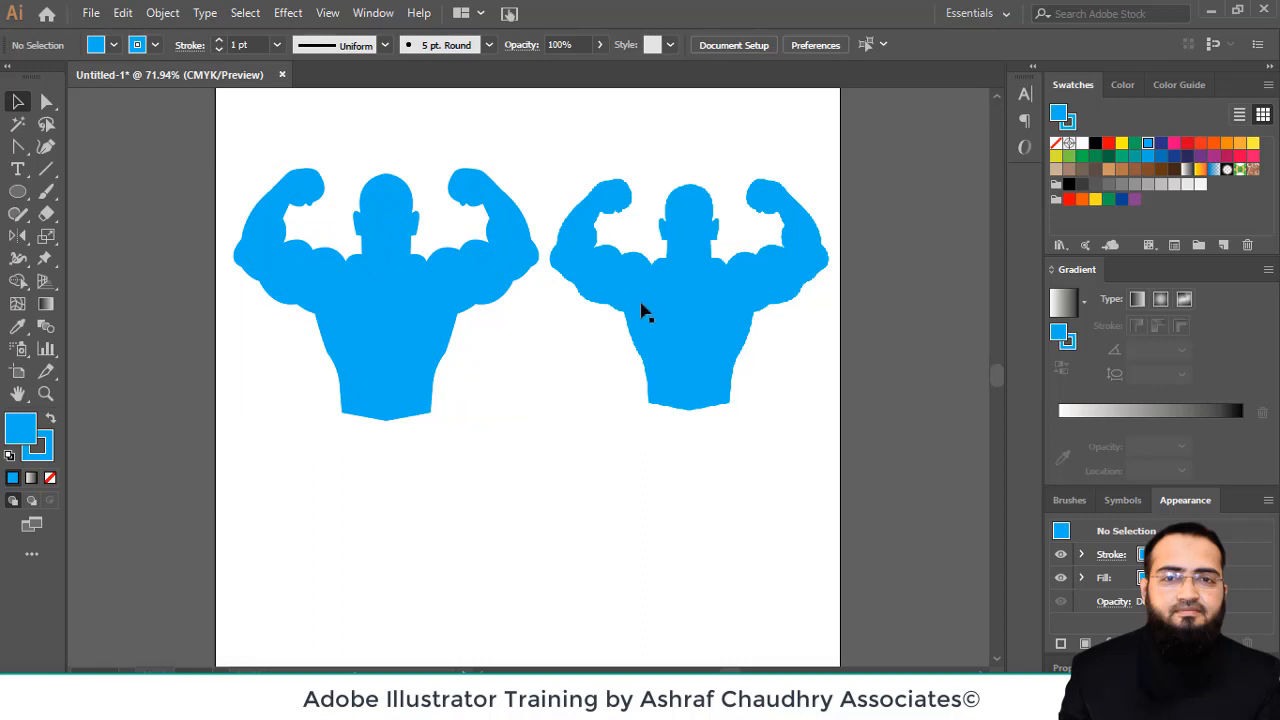
# Delete both the traced bodybuilder and the reference image from the artboard
pyautogui.click(426, 289)
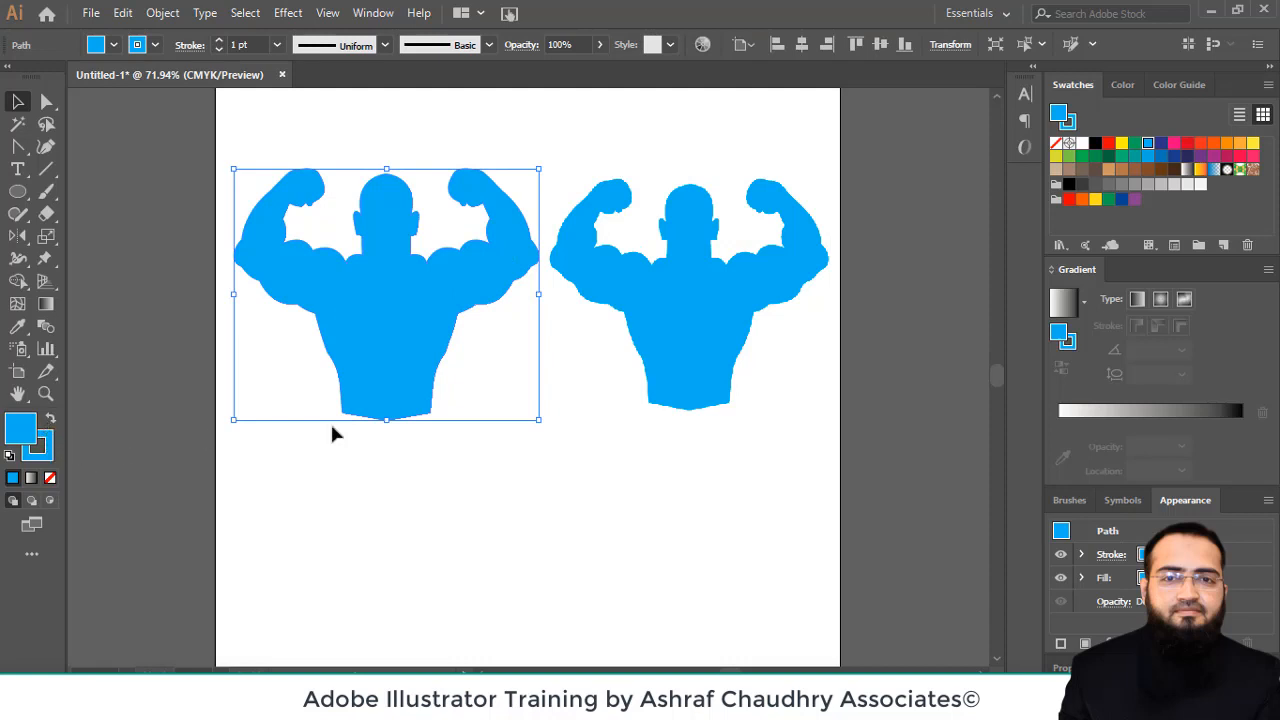
pyautogui.click(493, 534)
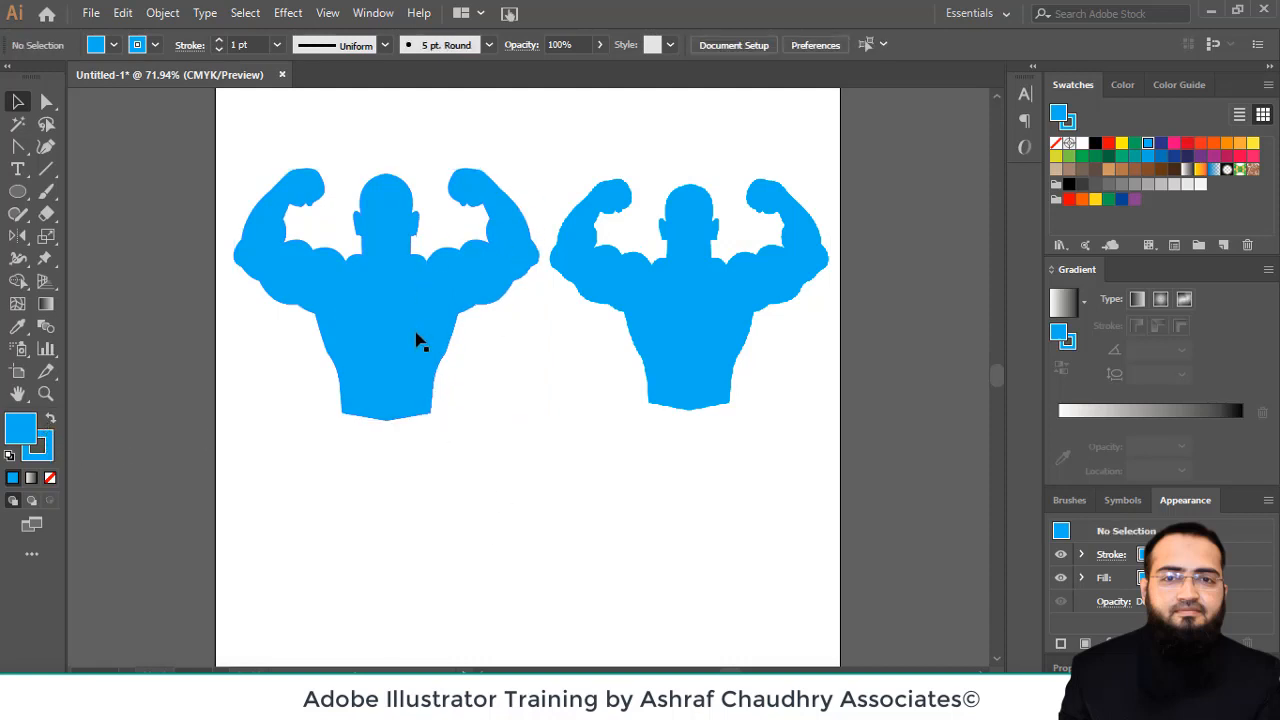
pyautogui.moveTo(194, 154); pyautogui.dragTo(742, 424)
pyautogui.press('Delete')
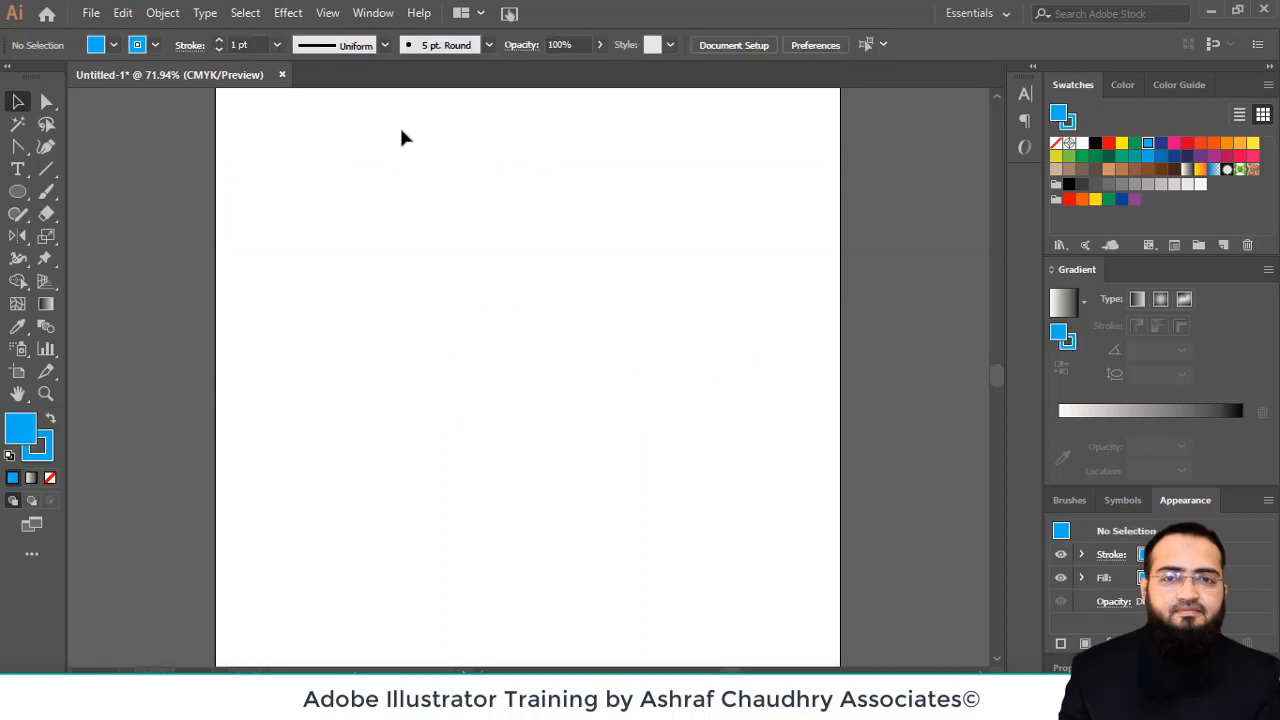
# Place ski-2.jpg so it fills most of the artboard's width, and embed the image
pyautogui.click(91, 13)
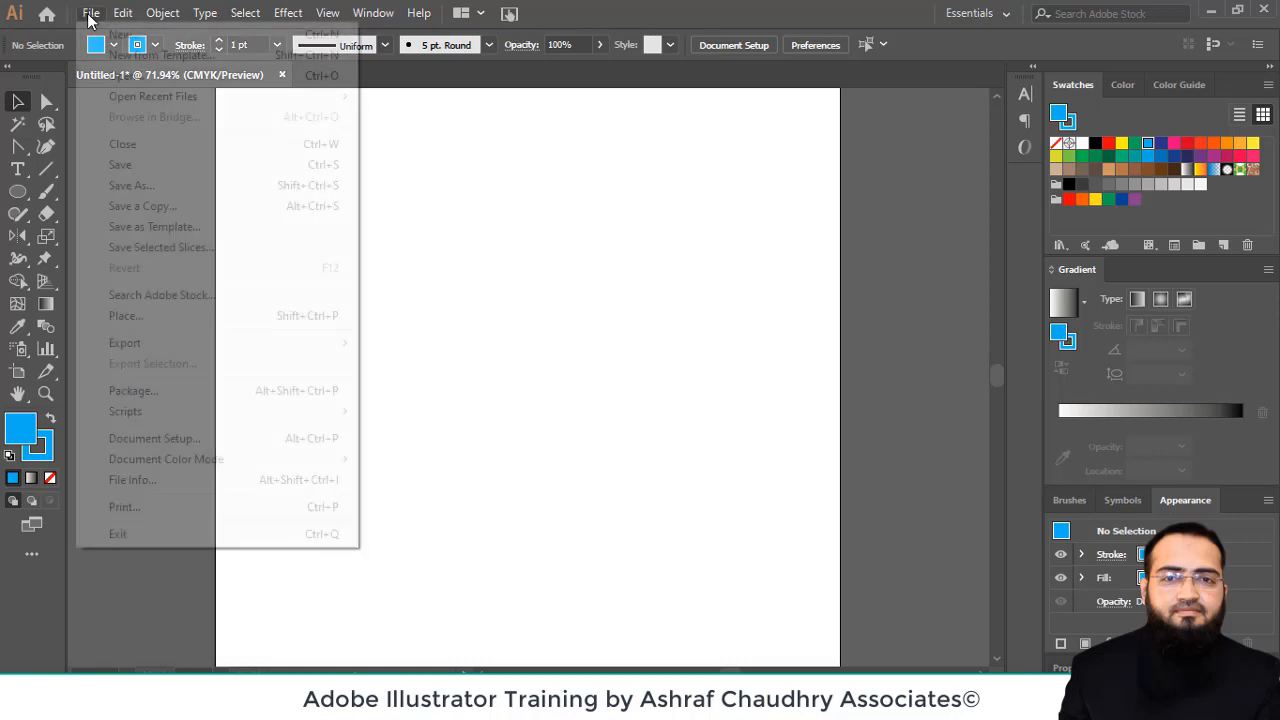
pyautogui.click(165, 316)
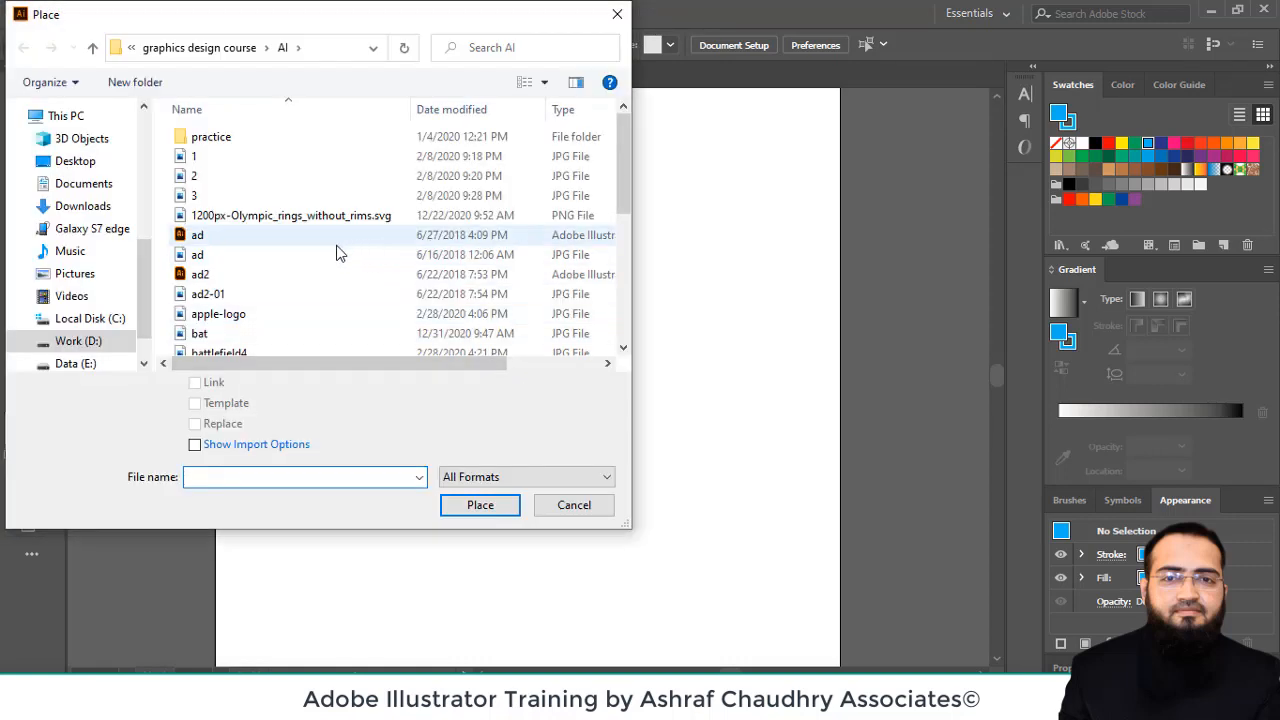
pyautogui.scroll(-5, 240, 285)
pyautogui.doubleClick(210, 326)
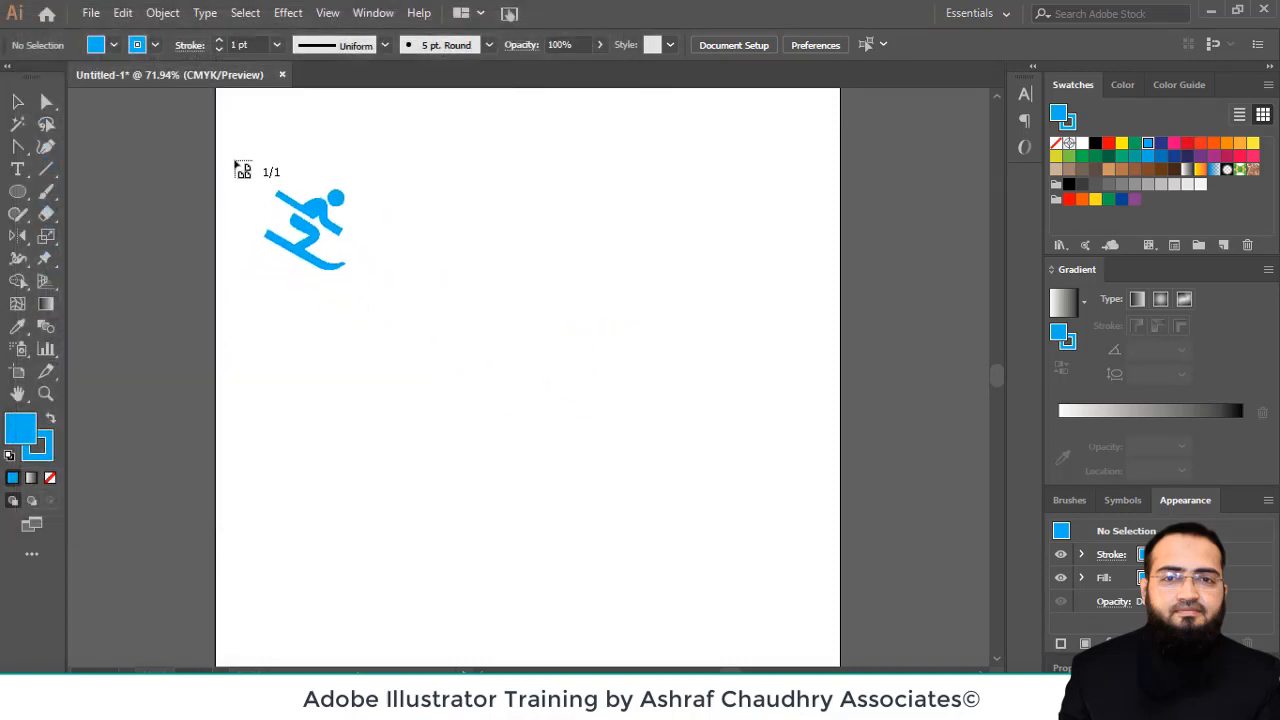
pyautogui.moveTo(253, 122); pyautogui.dragTo(723, 634)
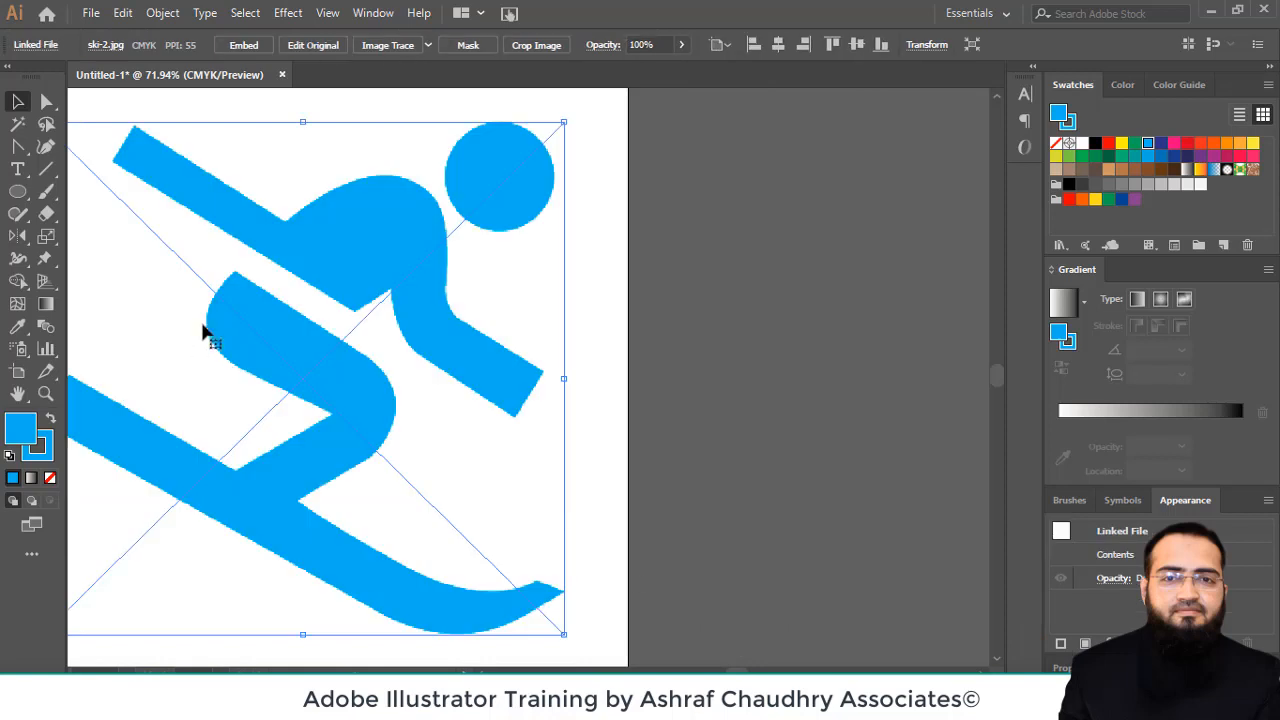
pyautogui.moveTo(379, 369); pyautogui.dragTo(379, 351)
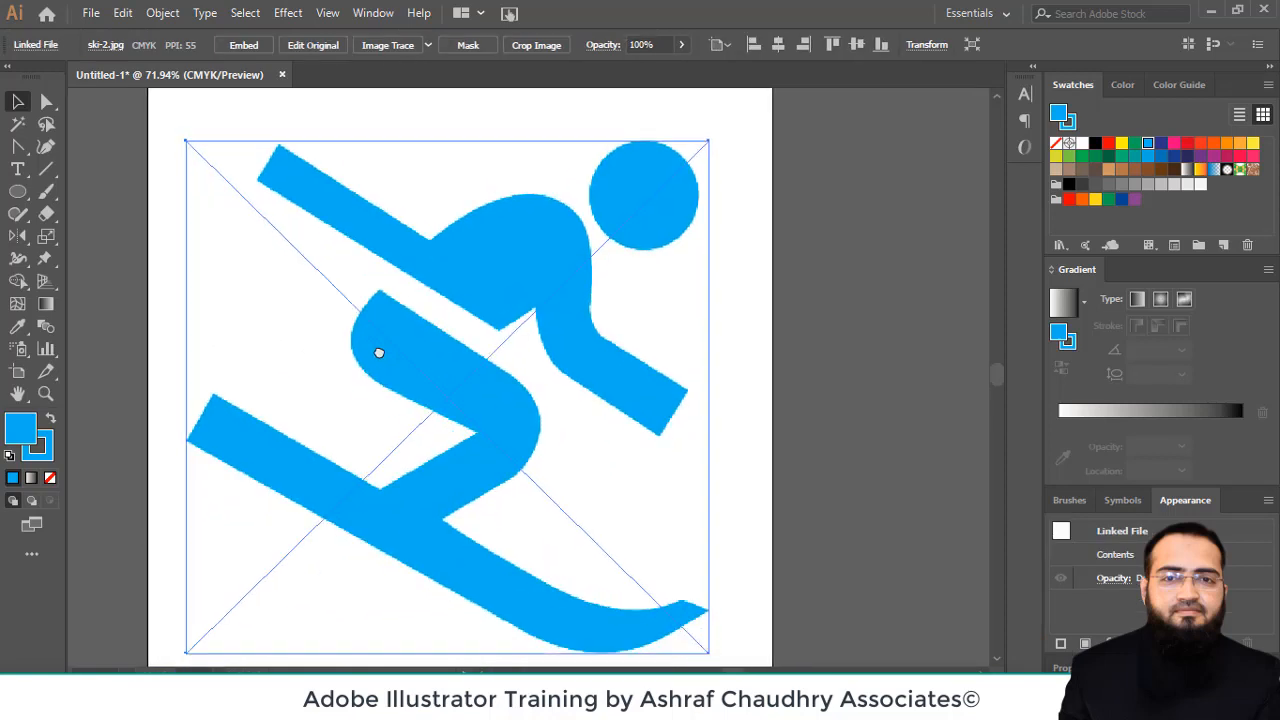
pyautogui.click(243, 45)
# Lock the embedded skier image and activate the Pen tool for tracing it
pyautogui.click(162, 13)
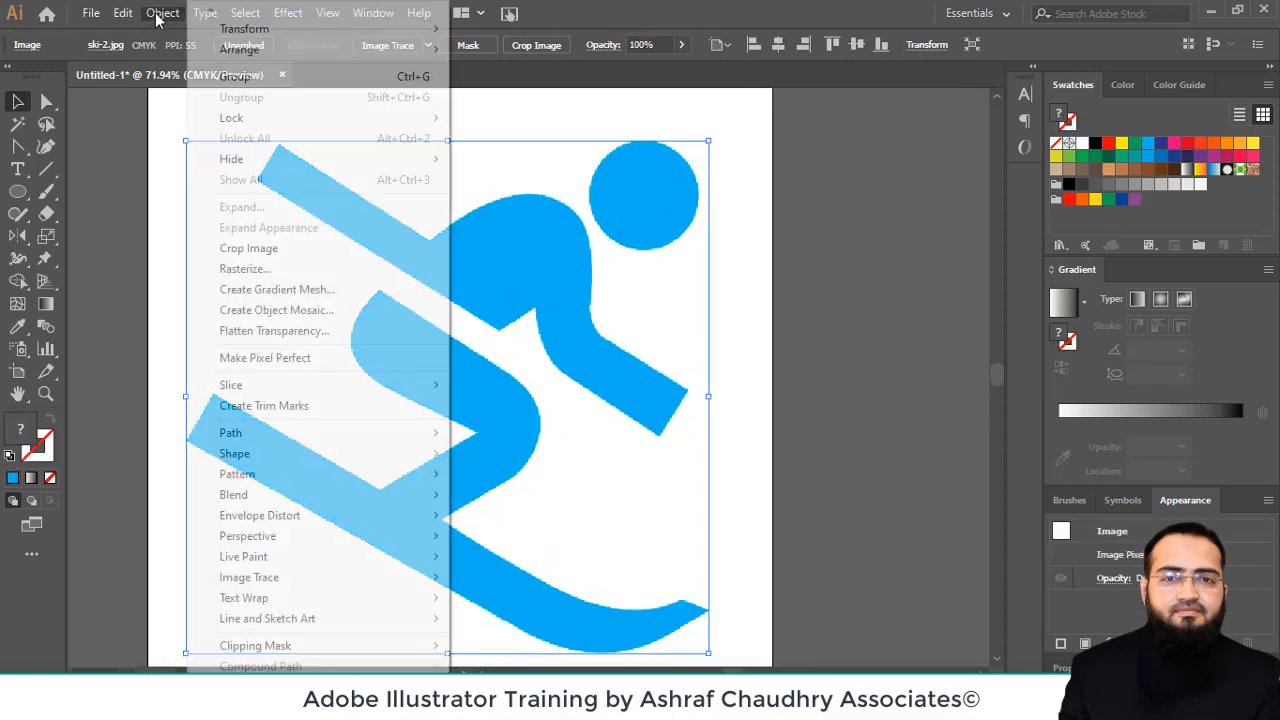
pyautogui.moveTo(270, 126)
pyautogui.click(540, 118)
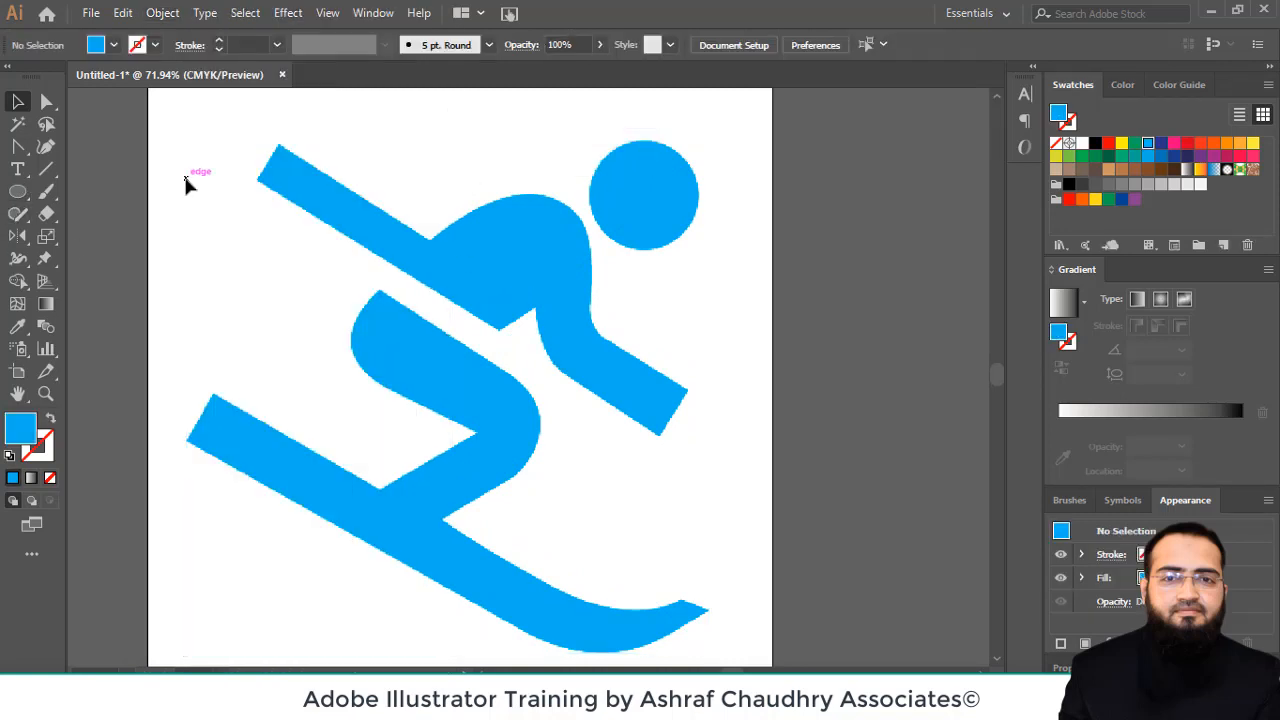
pyautogui.press('p')
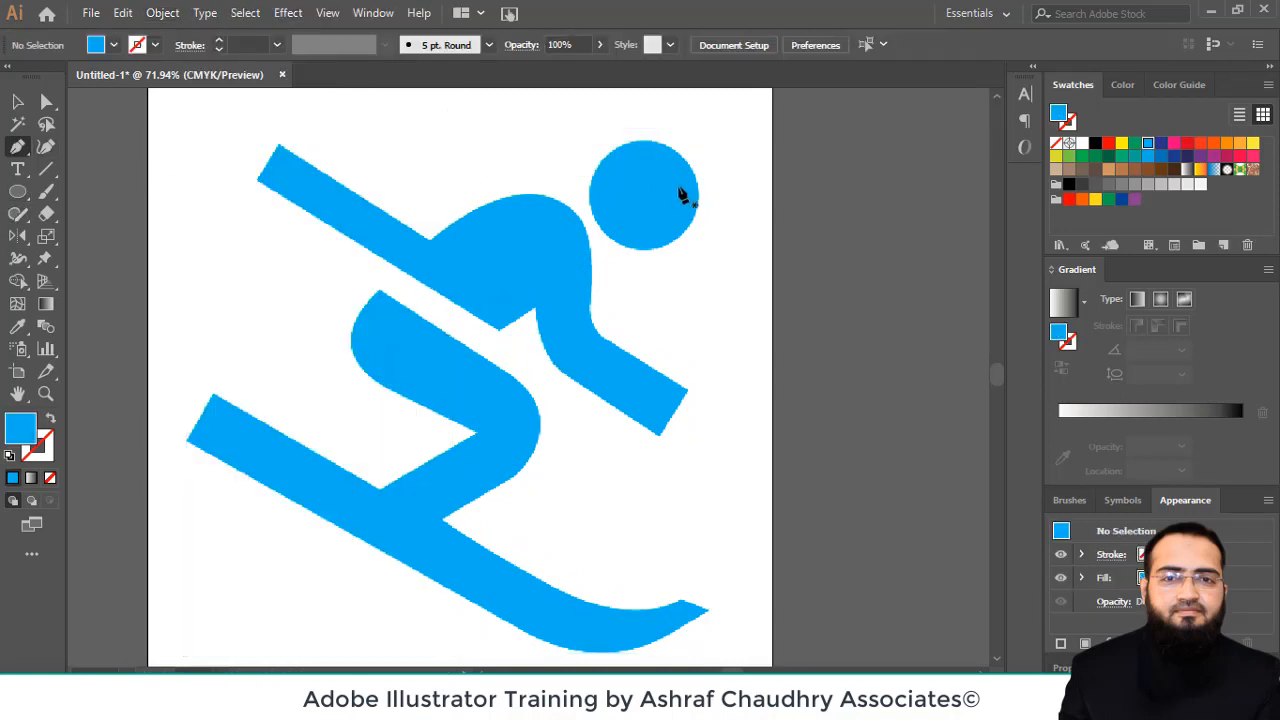
# Start a Pen path at the top of the skier's back, with no fill and a black stroke
pyautogui.click(555, 199)
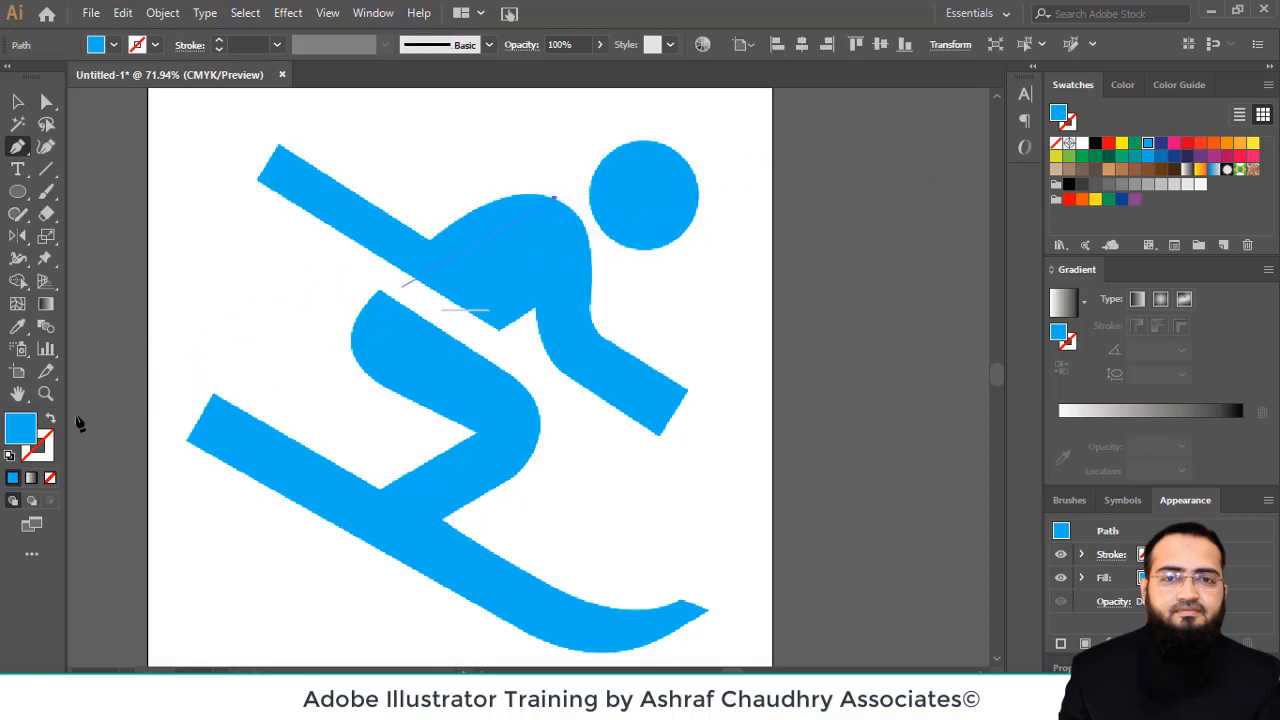
pyautogui.click(49, 480)
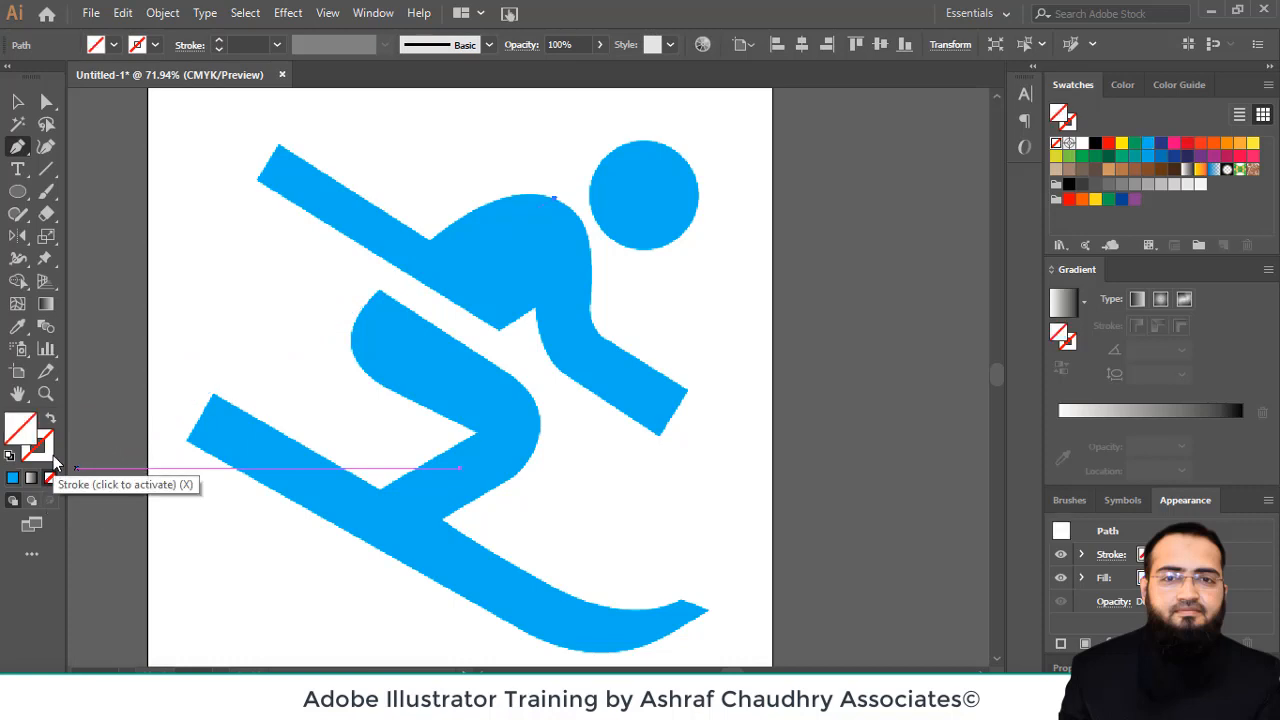
pyautogui.click(1075, 84)
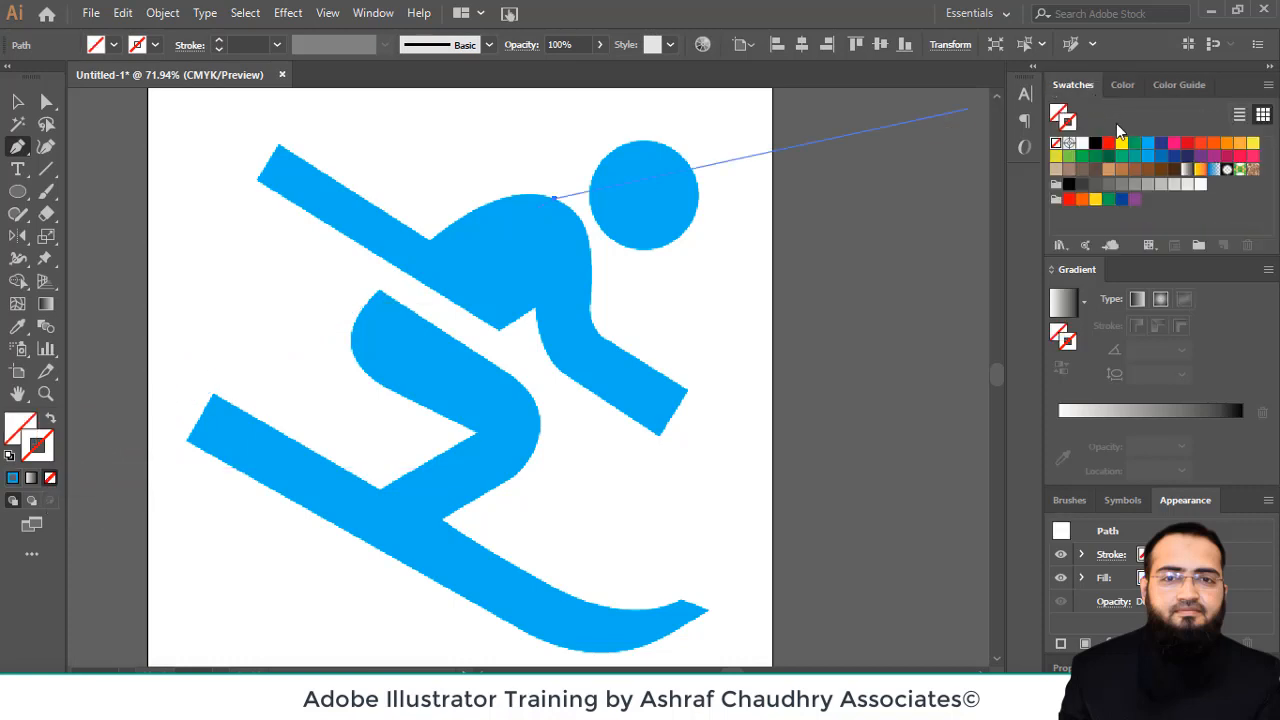
pyautogui.click(1095, 143)
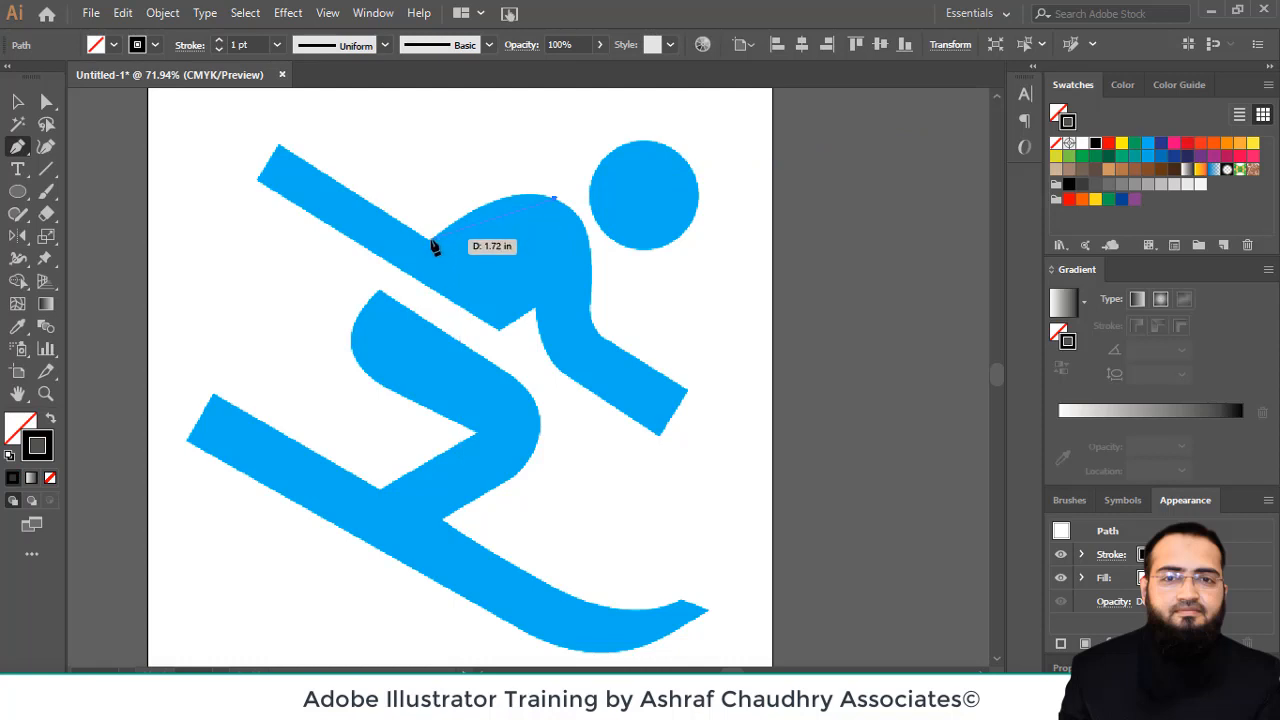
# Trace the skier's curved back, then outline the straight rear arm with corner points up to the armpit of the front arm
pyautogui.moveTo(433, 241); pyautogui.dragTo(357, 311)
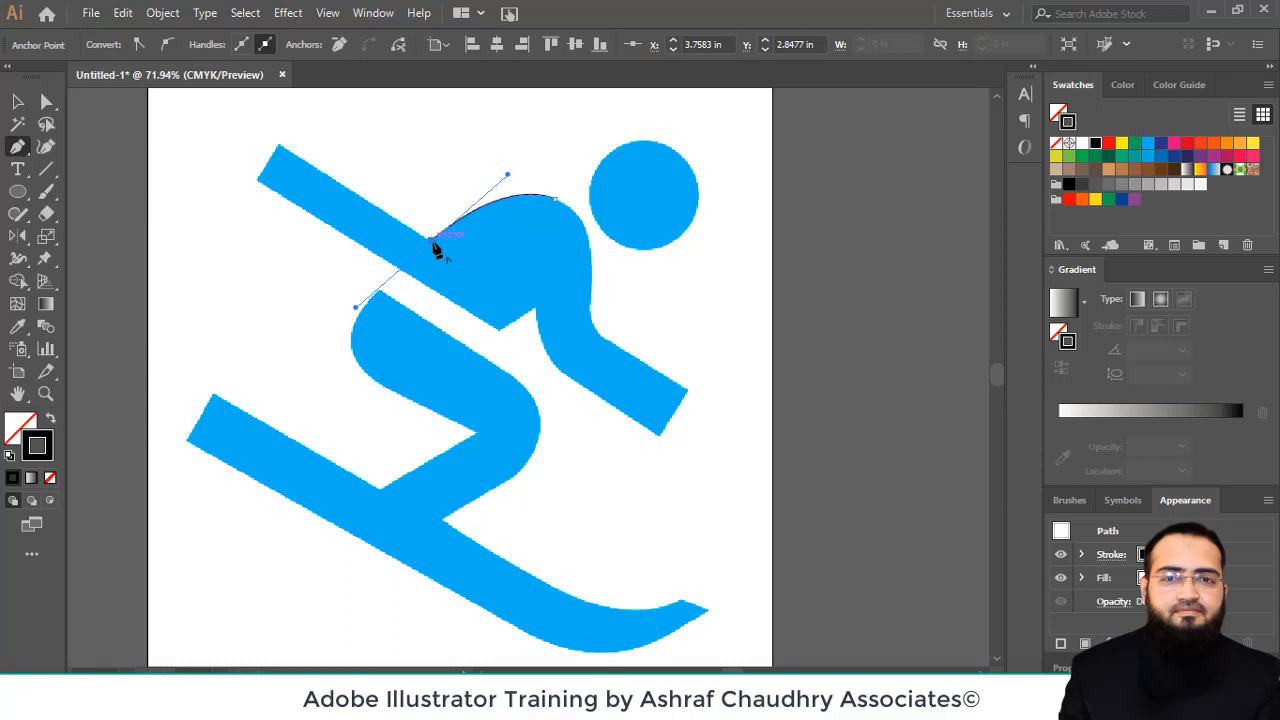
pyautogui.click(278, 146)
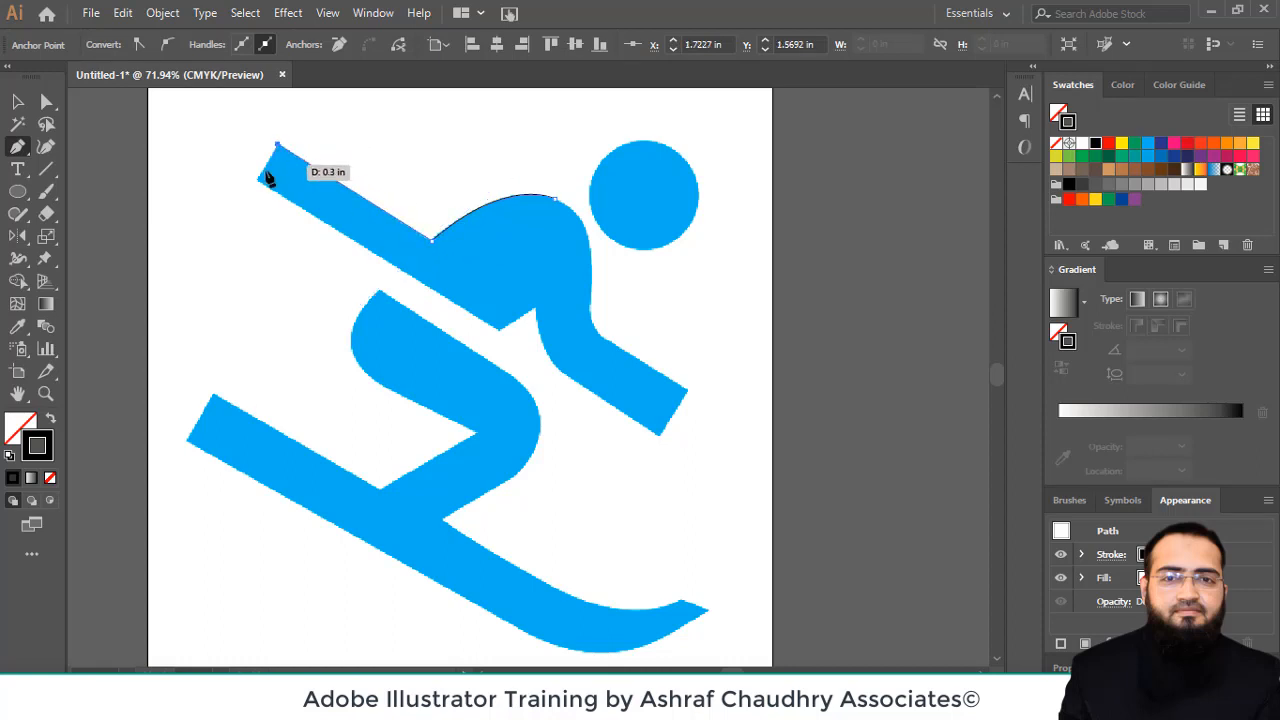
pyautogui.click(263, 184)
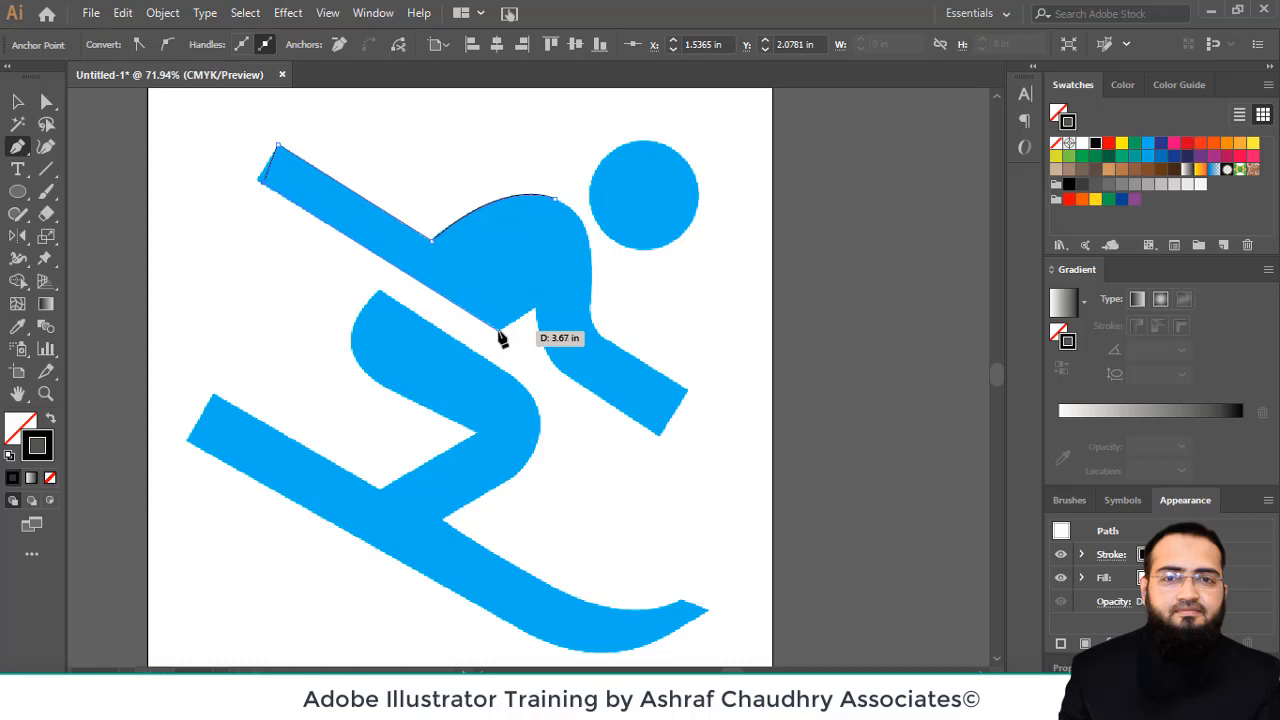
pyautogui.click(498, 330)
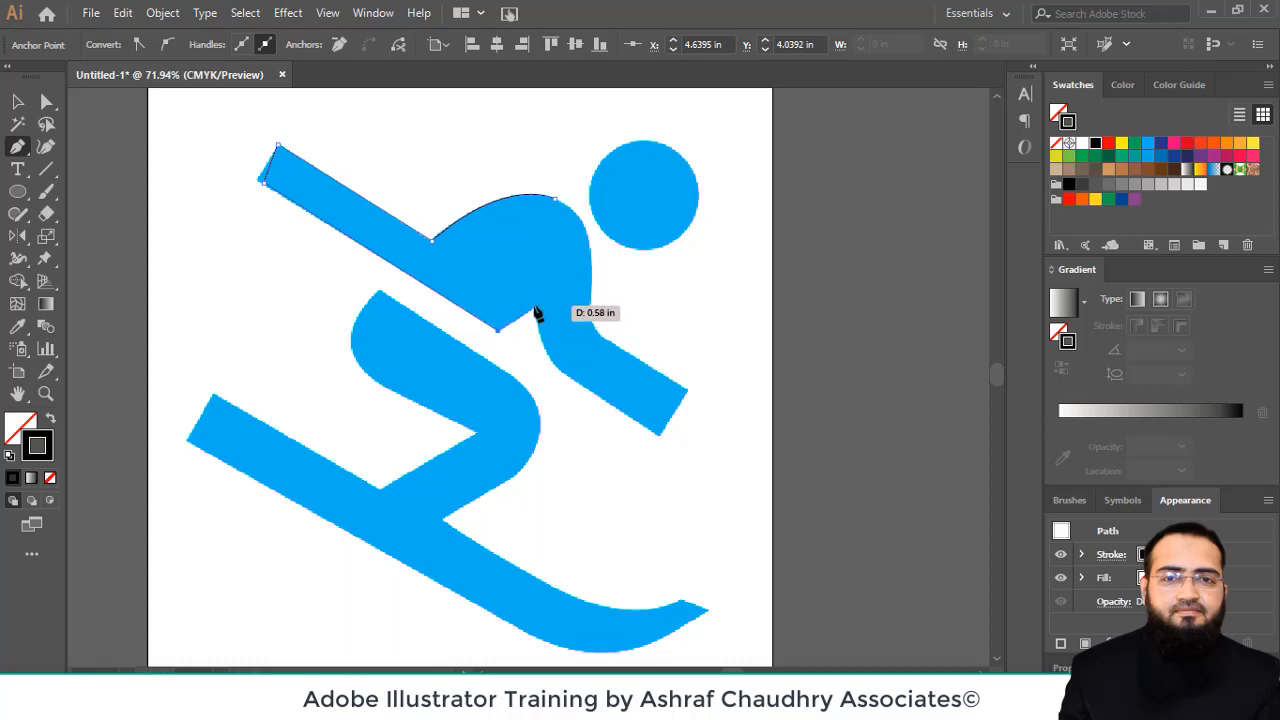
pyautogui.click(535, 312)
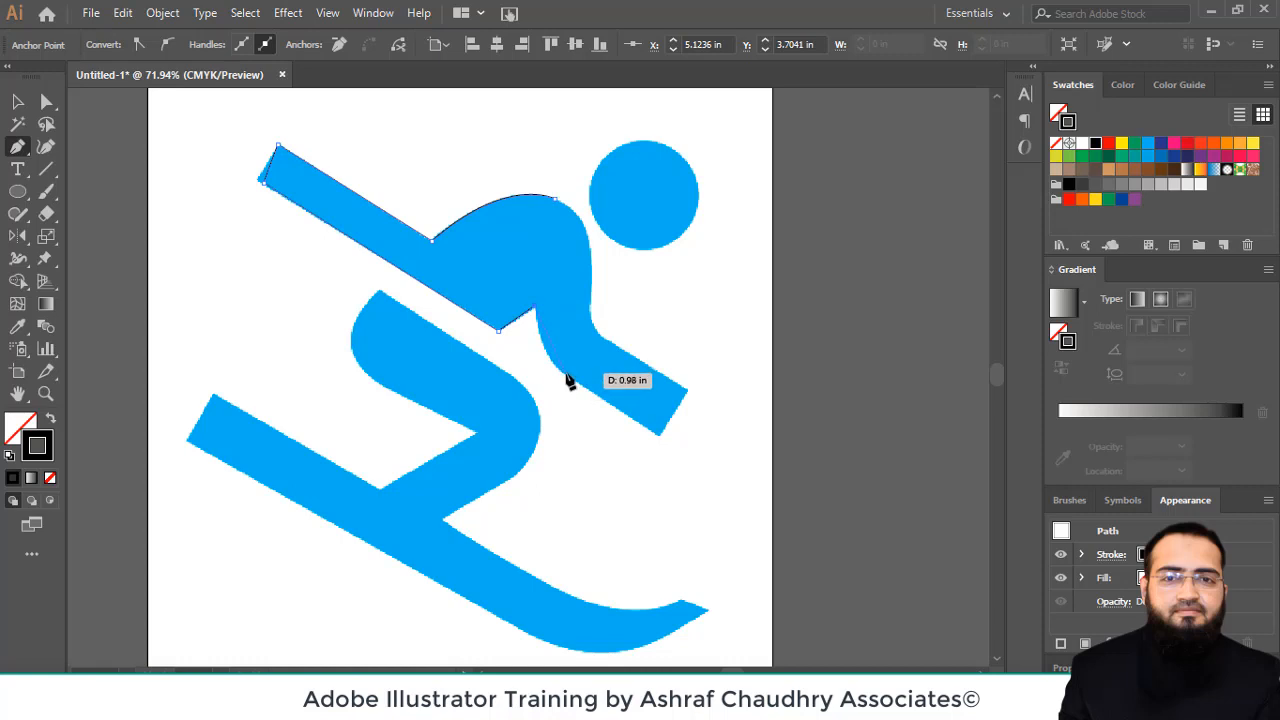
# Trace the curved underside of the front arm and continue with straight segments around its squared-off end
pyautogui.press('Escape')
pyautogui.moveTo(585, 395); pyautogui.dragTo(597, 398)
pyautogui.click(566, 375)
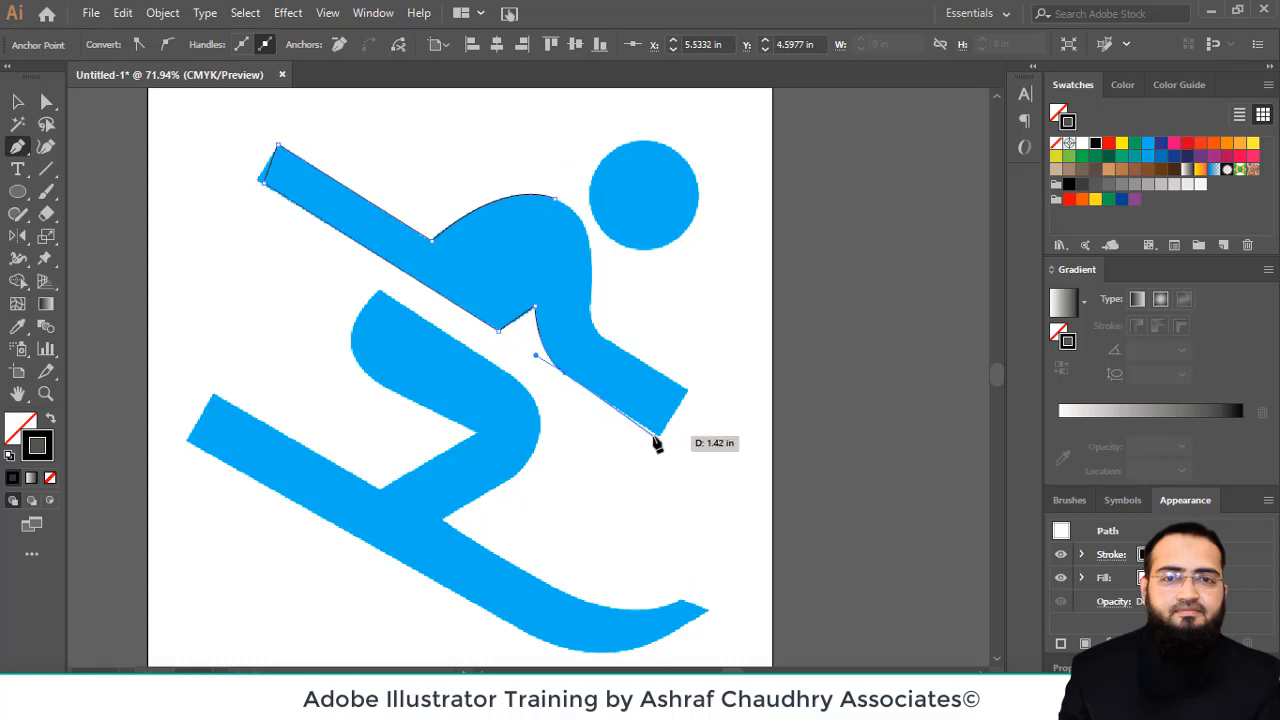
pyautogui.click(660, 437)
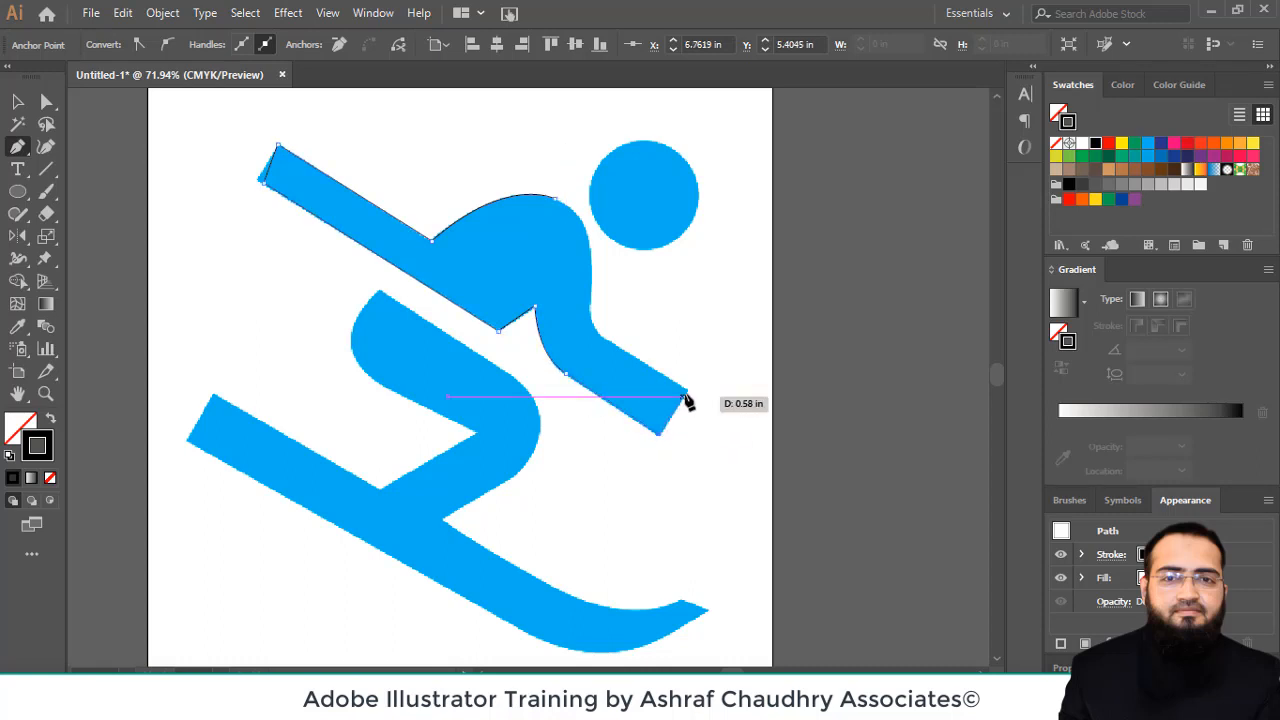
pyautogui.click(687, 392)
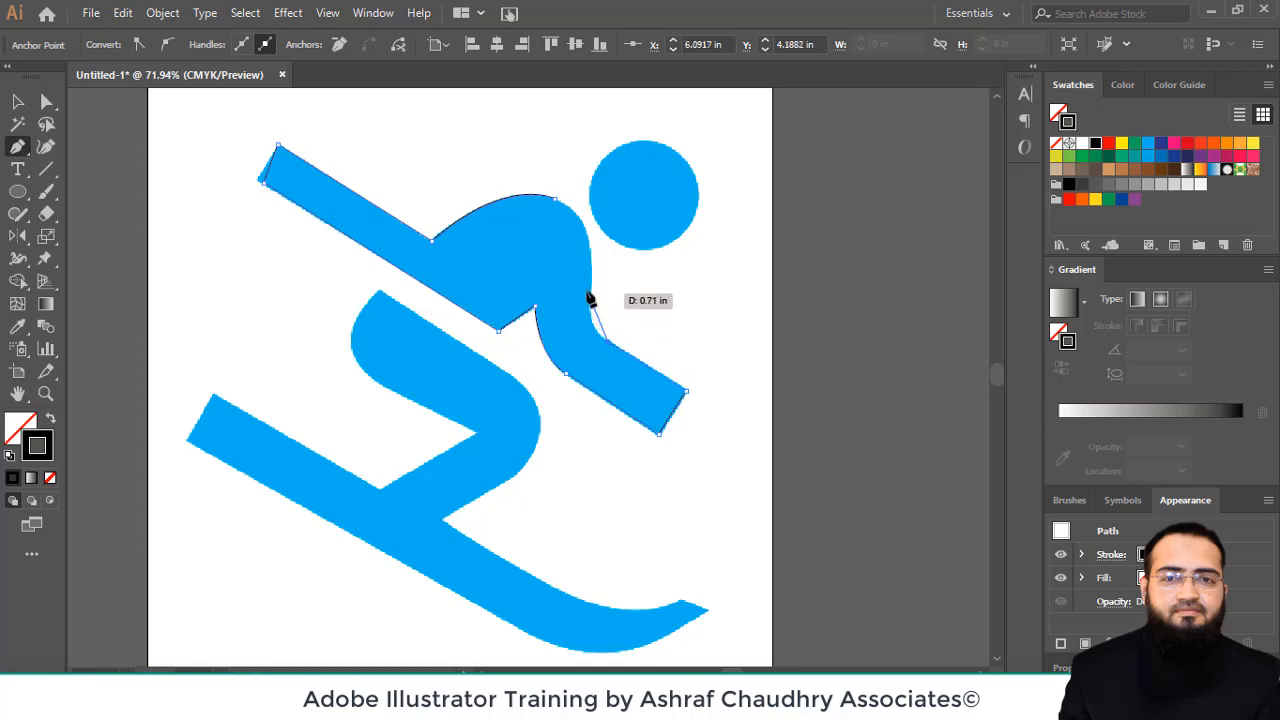
# Curve the path through the inner elbow and chest, close it at the starting point on the back, and deselect it
pyautogui.moveTo(592, 298); pyautogui.dragTo(588, 270)
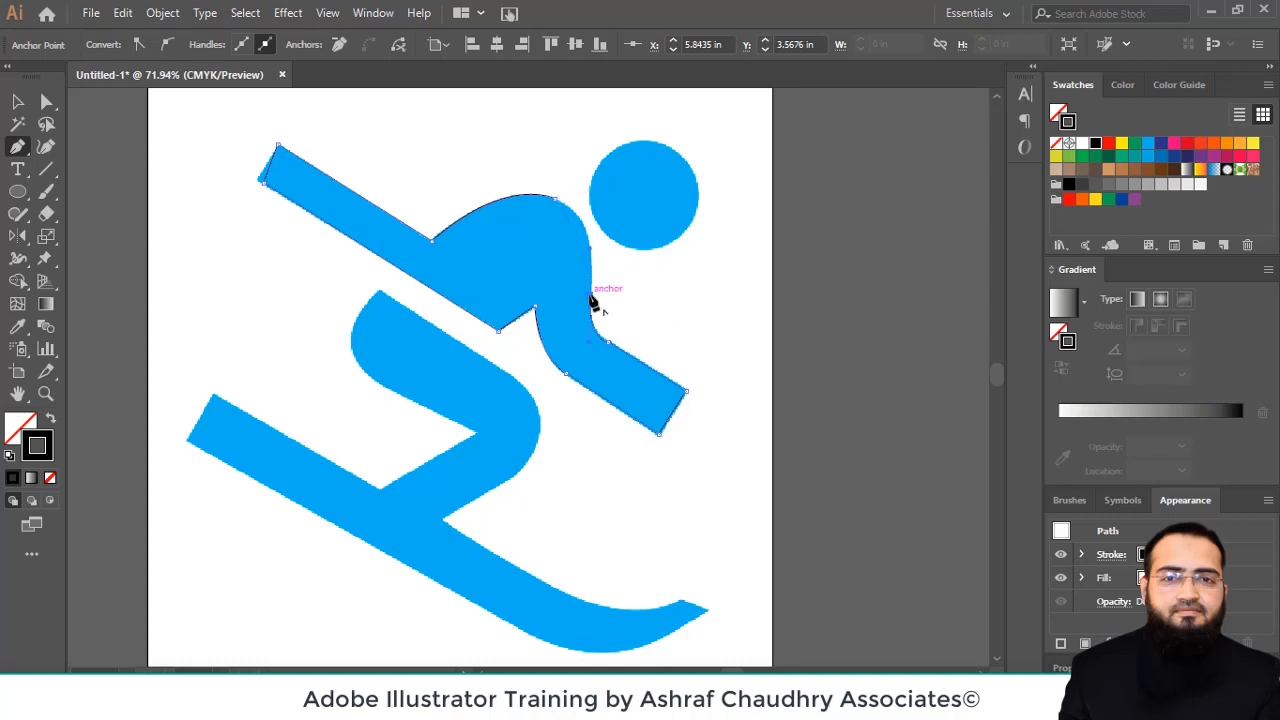
pyautogui.moveTo(556, 204); pyautogui.dragTo(505, 180)
pyautogui.click(17, 101)
pyautogui.click(565, 402)
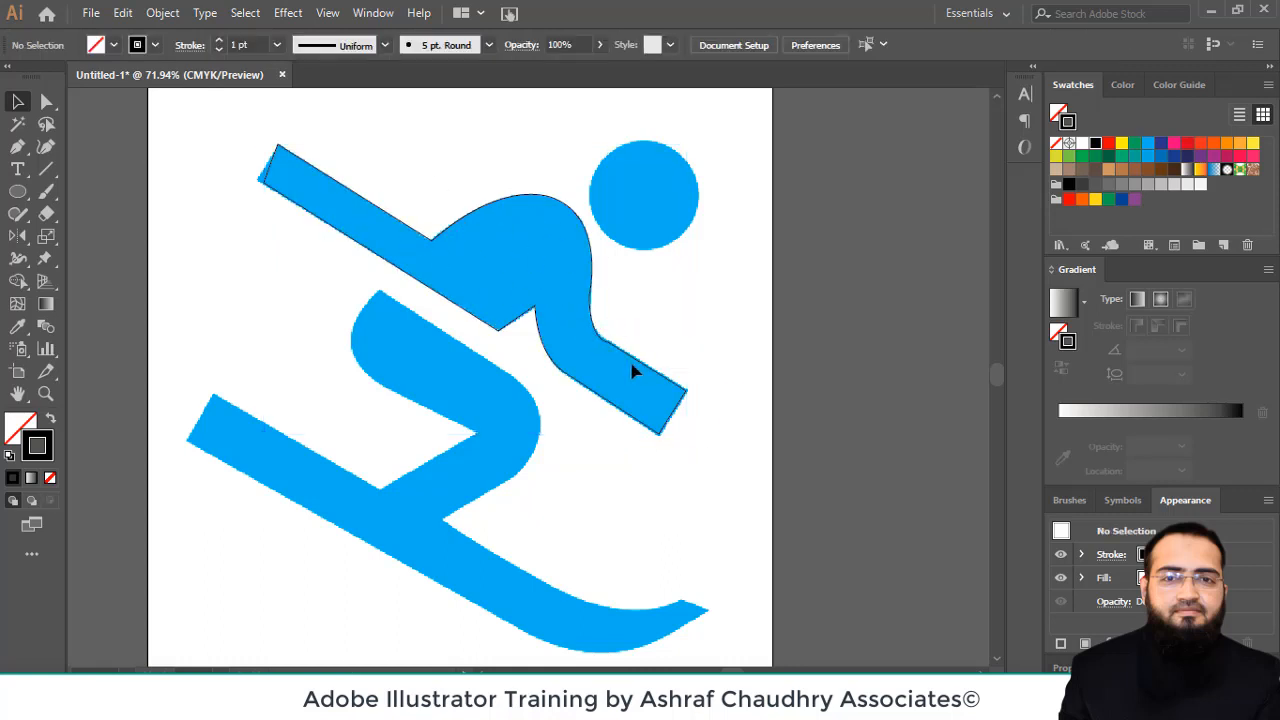
# Move the anchor at the rear arm's lower end corner outward to match the corner in the reference image
pyautogui.hotkey('ctrl', 'space')
pyautogui.moveTo(234, 115); pyautogui.dragTo(714, 474)
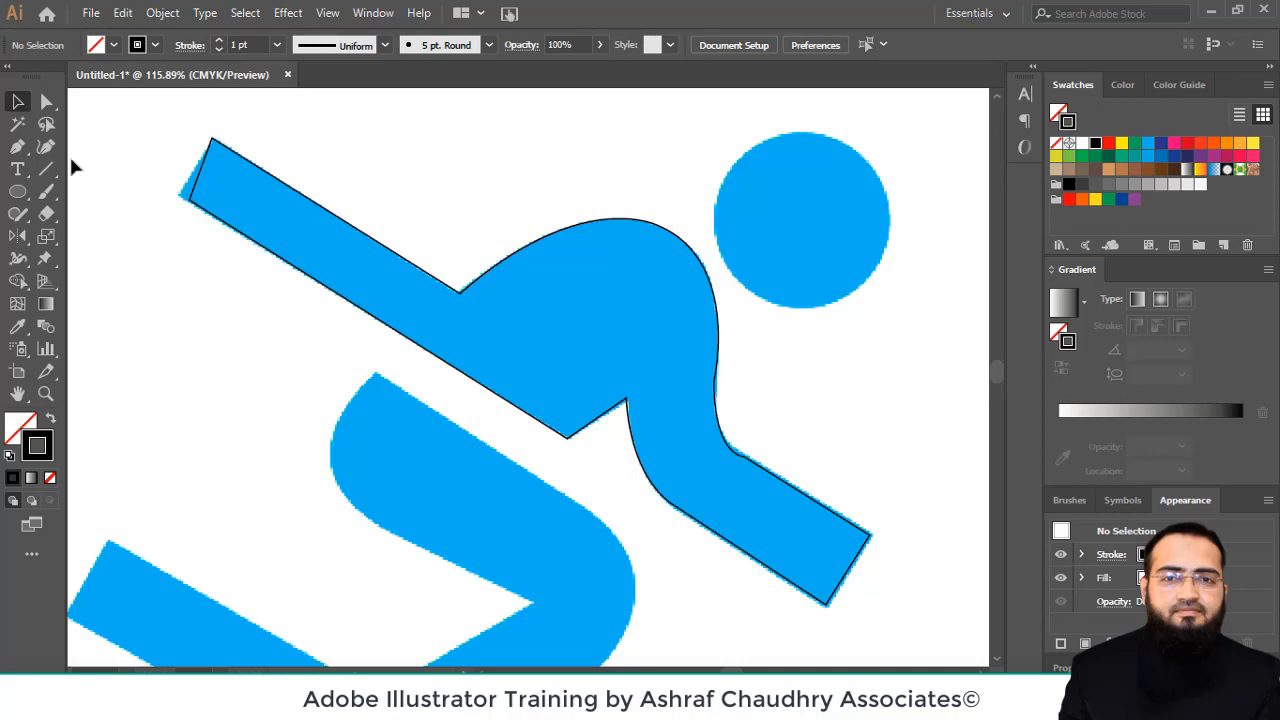
pyautogui.click(46, 101)
pyautogui.moveTo(187, 206); pyautogui.dragTo(176, 199)
# Reshape the front arm's inner elbow curve by adjusting its anchor and direction handles to follow the reference edge
pyautogui.click(741, 459)
pyautogui.hotkey('ctrl', 'space')
pyautogui.moveTo(666, 323); pyautogui.dragTo(938, 588)
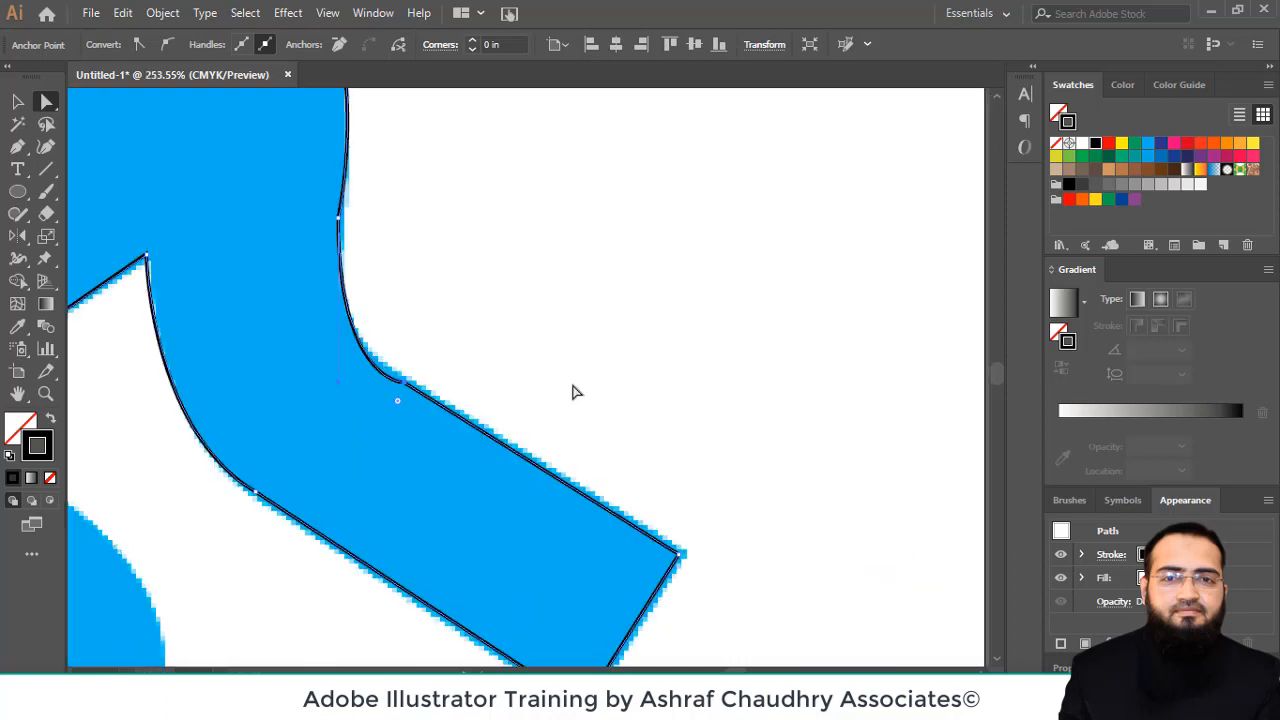
pyautogui.scroll(-1, 688, 553)
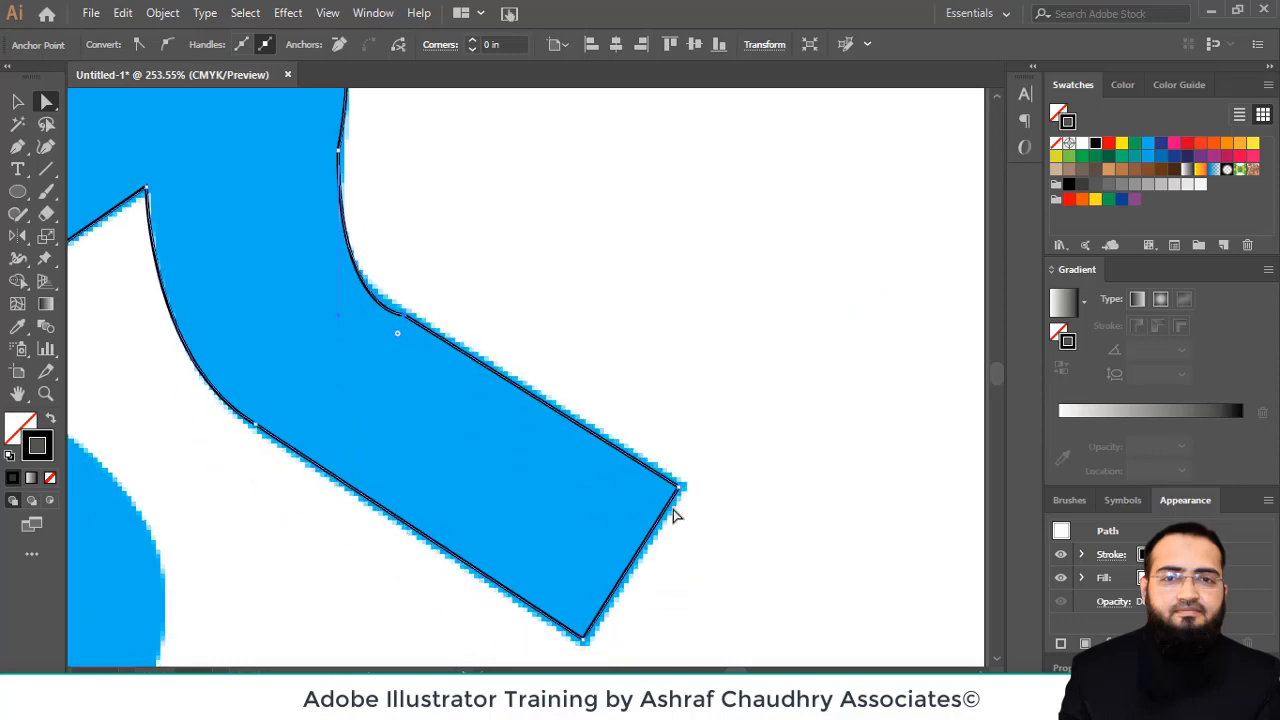
pyautogui.scroll(1, 544, 488)
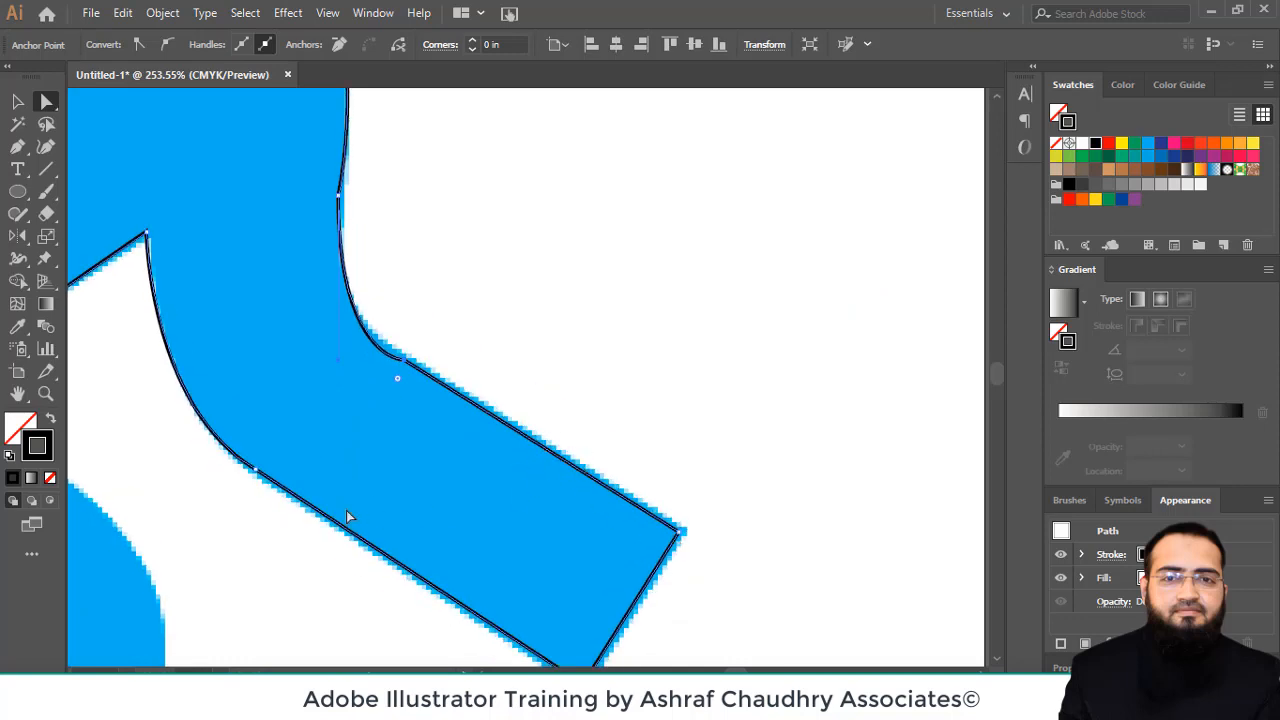
pyautogui.moveTo(439, 356); pyautogui.dragTo(529, 488)
pyautogui.moveTo(448, 469); pyautogui.dragTo(468, 466)
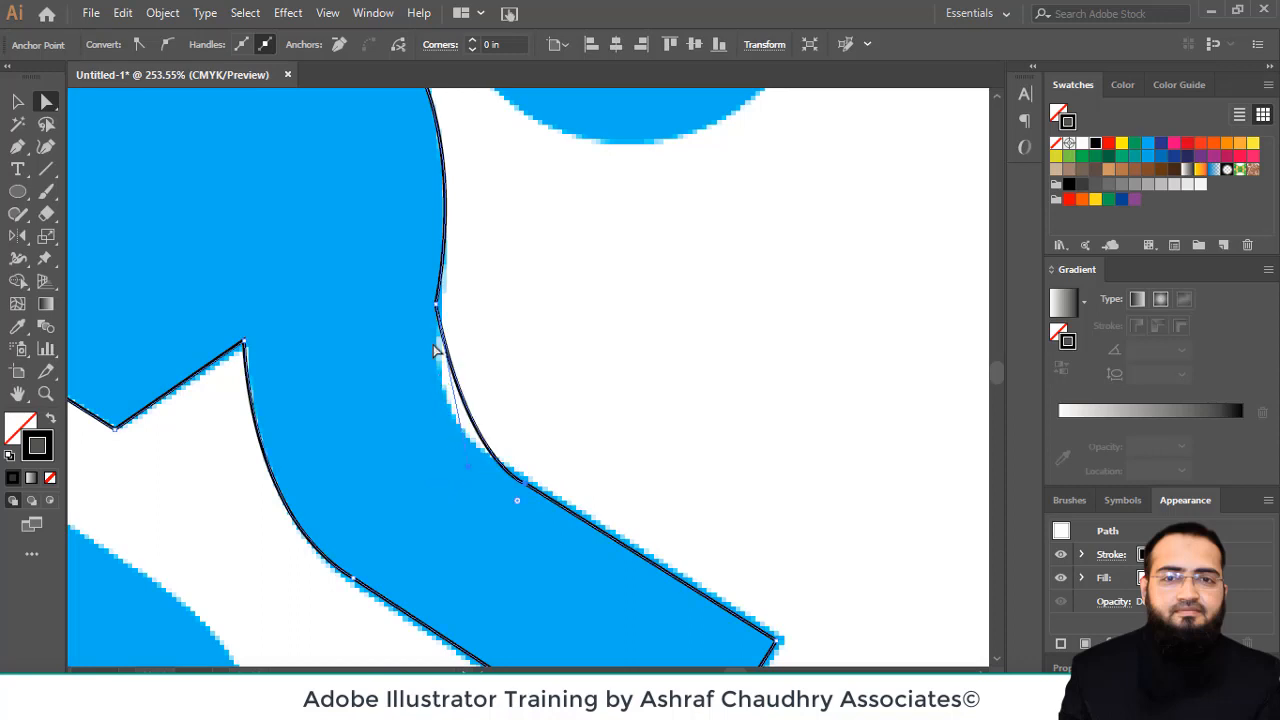
pyautogui.moveTo(437, 320); pyautogui.dragTo(437, 339)
pyautogui.hotkey('ctrl', 'shift', 'a')
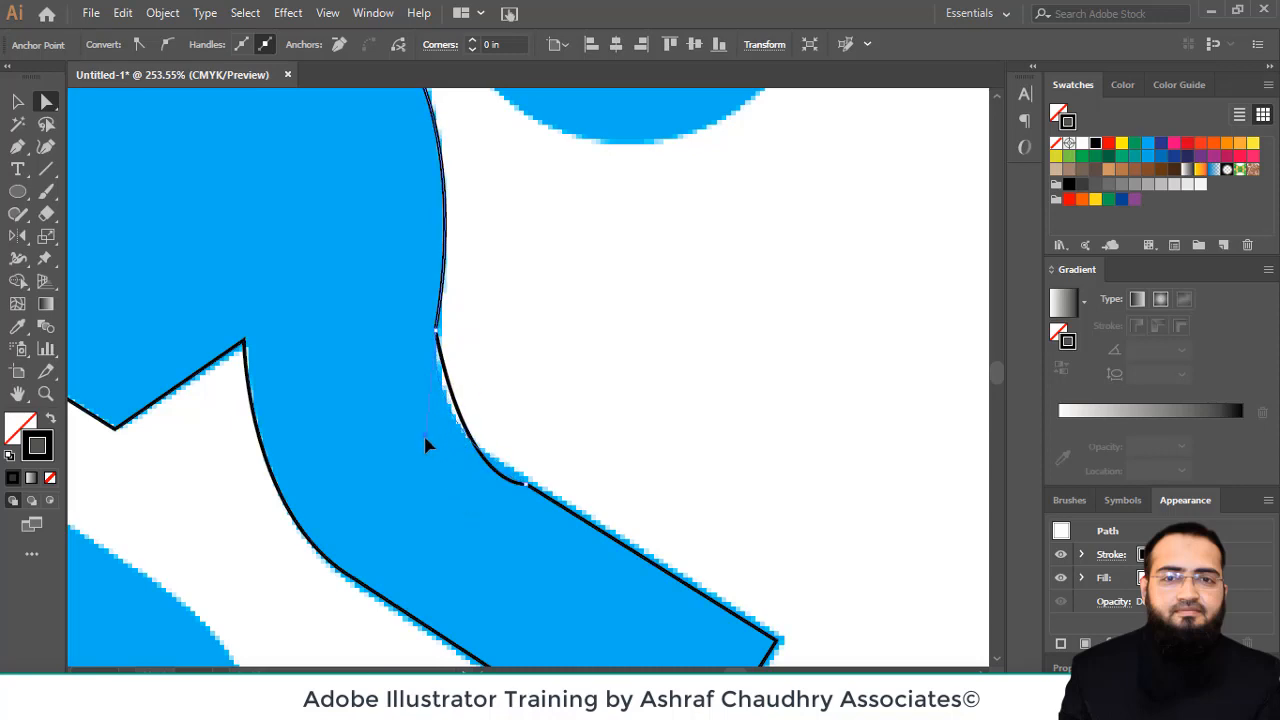
pyautogui.click(425, 445)
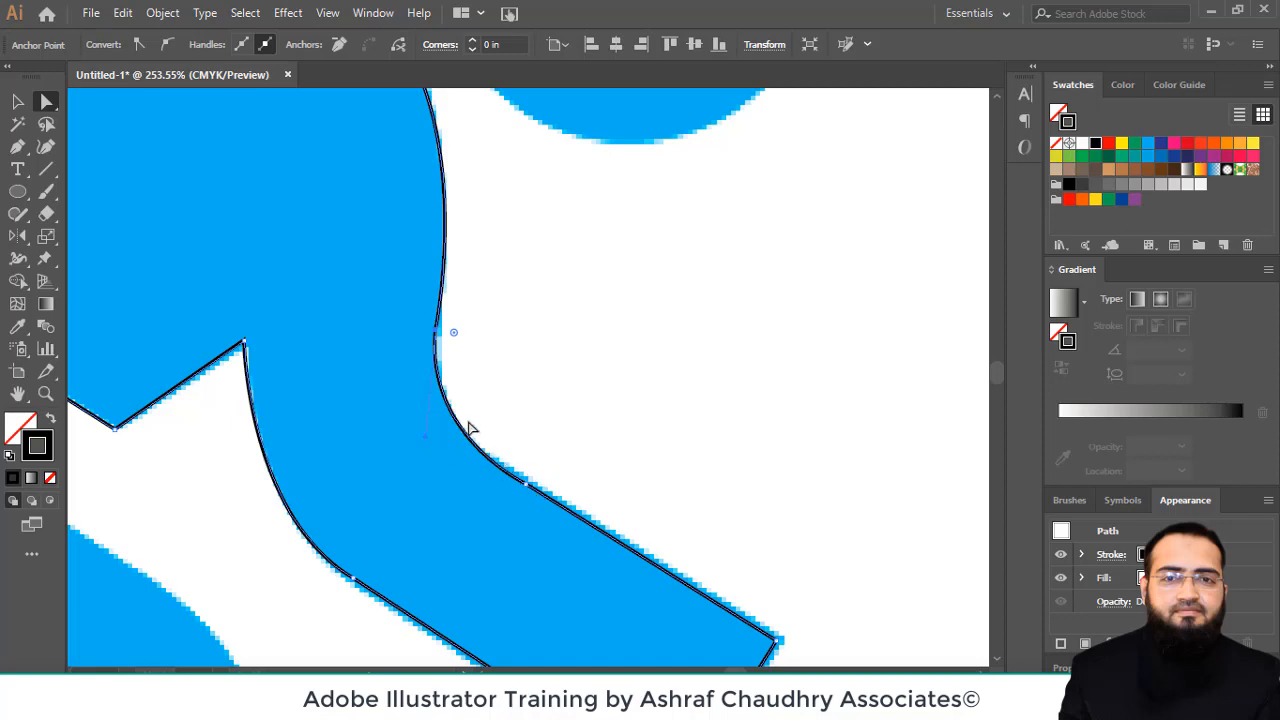
# Align the two end corner anchors of the front arm with the reference image's corners
pyautogui.scroll(-2, 530, 463)
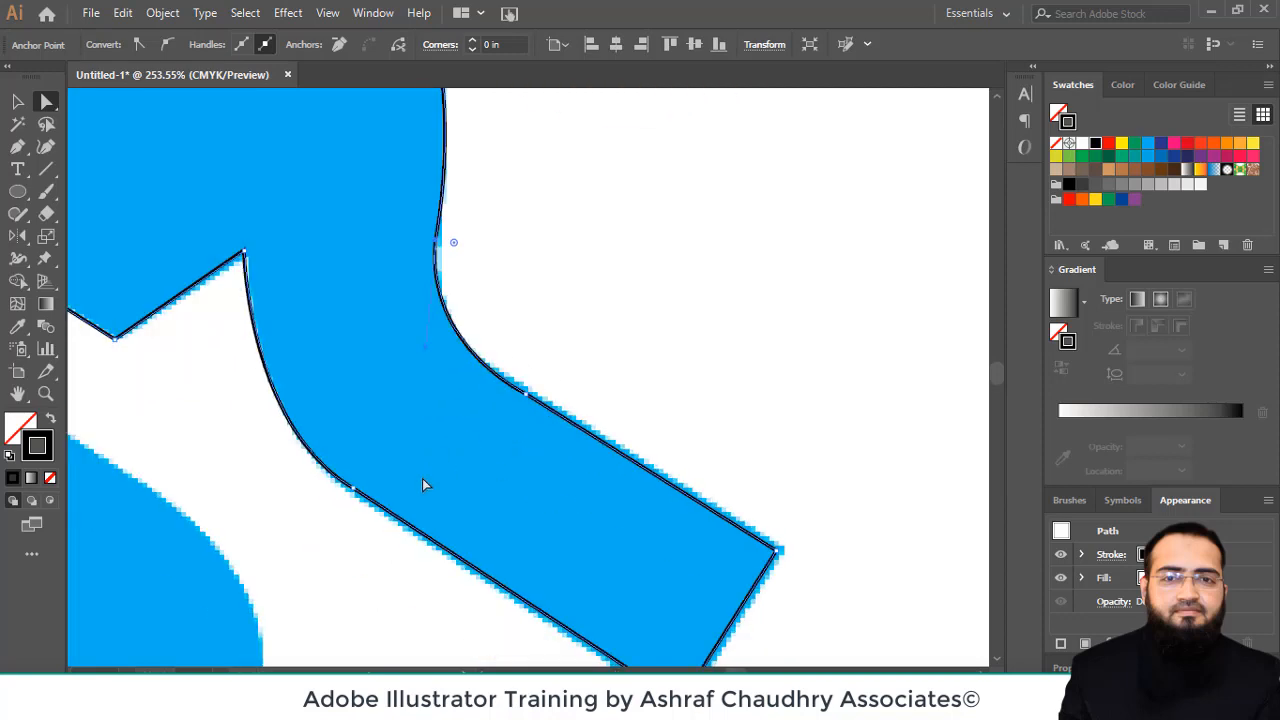
pyautogui.scroll(-2, 422, 483)
pyautogui.scroll(2, 350, 410)
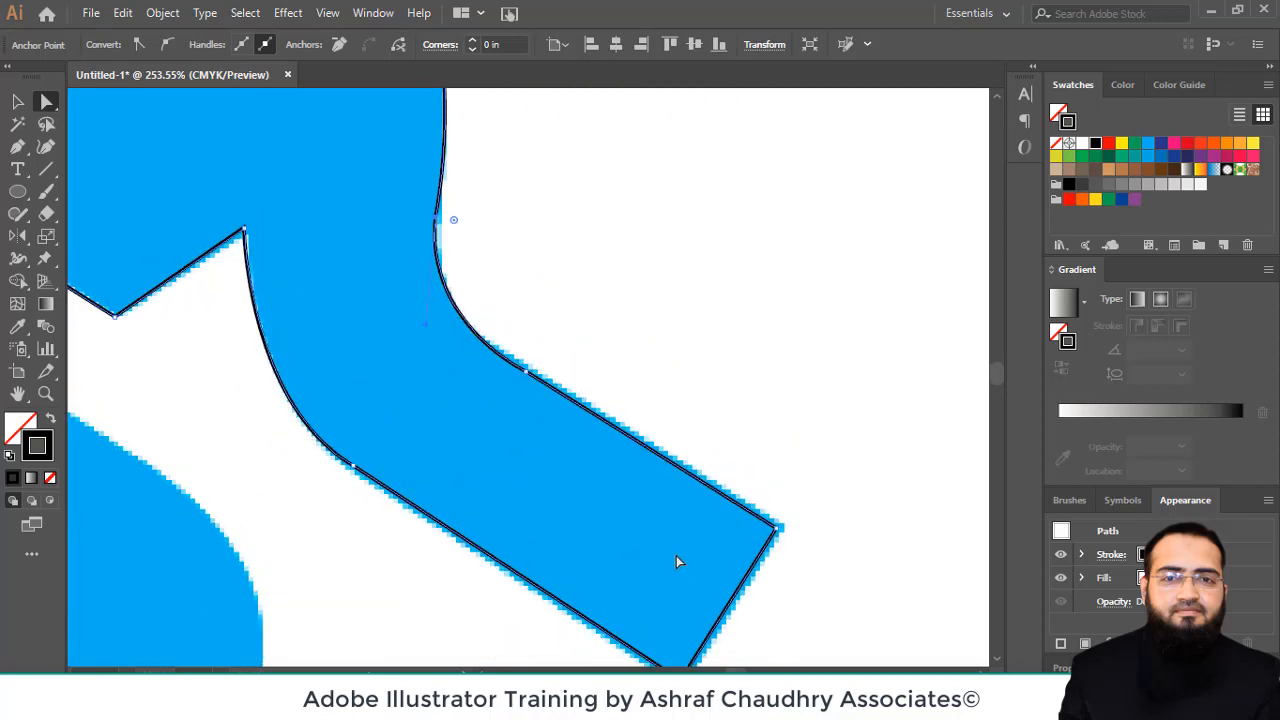
pyautogui.scroll(-1, 680, 580)
pyautogui.moveTo(682, 617); pyautogui.dragTo(684, 627)
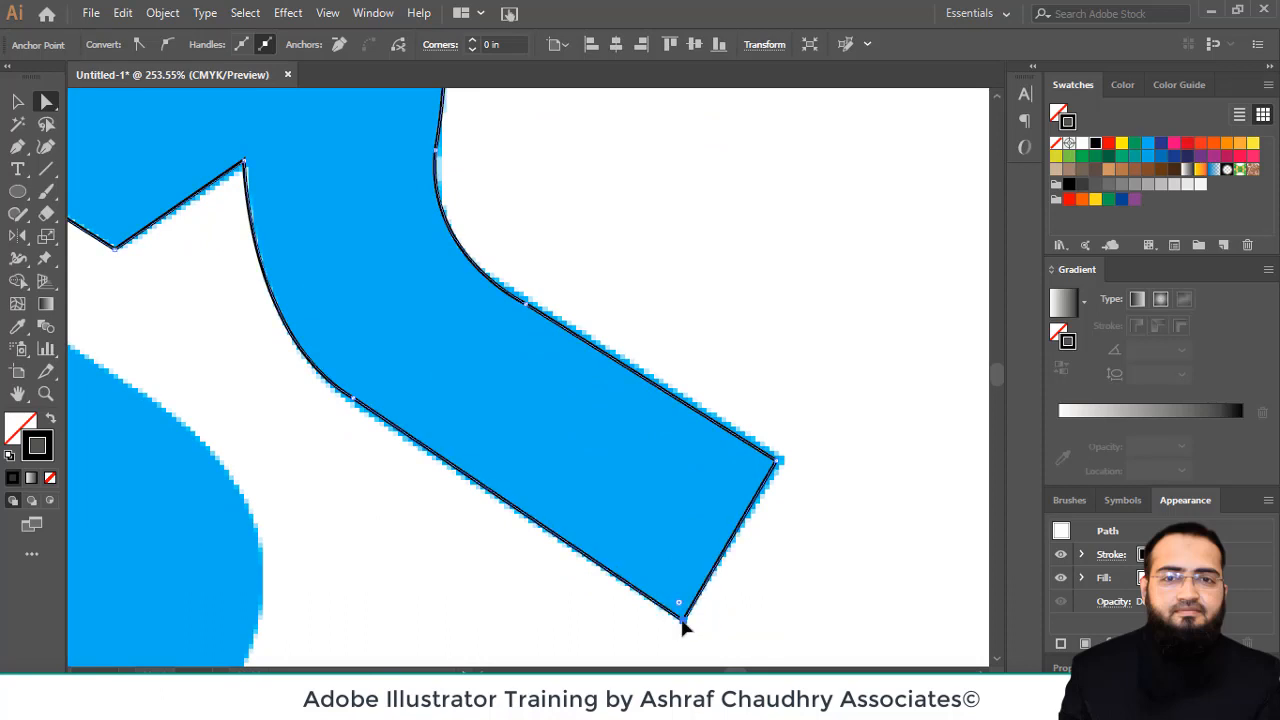
pyautogui.moveTo(774, 462); pyautogui.dragTo(784, 462)
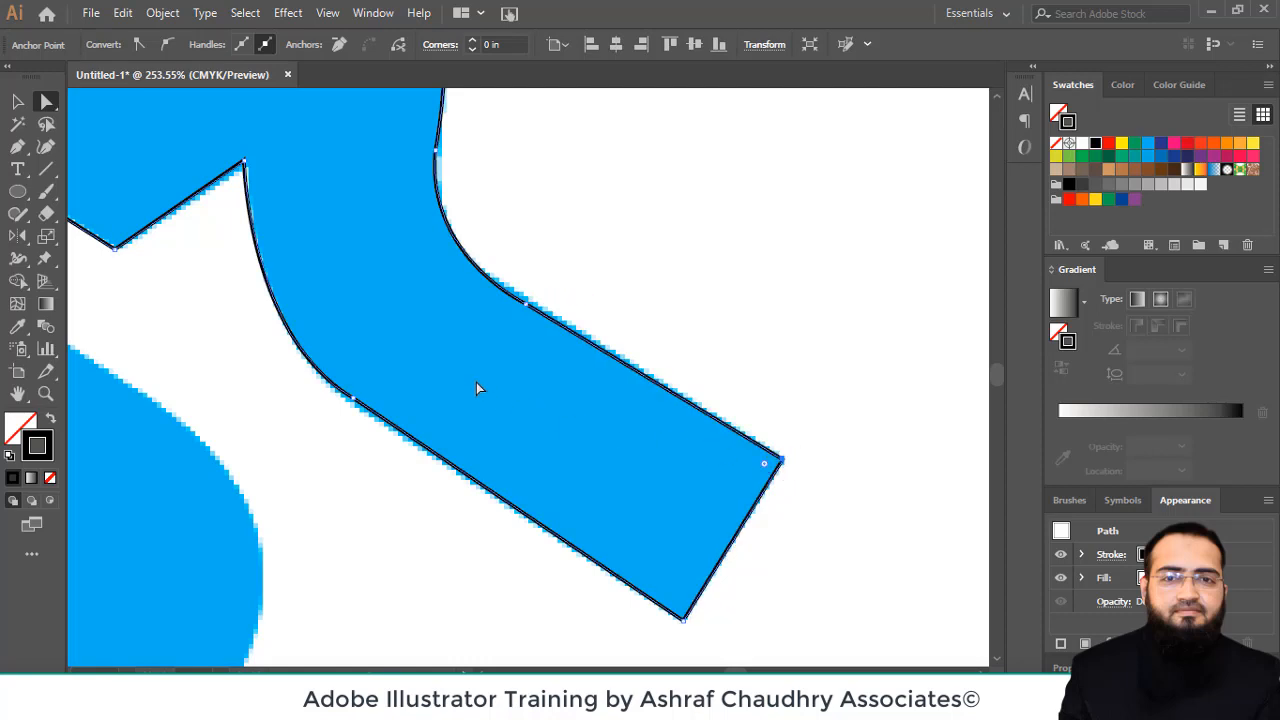
# Examine the rest of the upper-body outline against the reference image, including the rear arm and the back
pyautogui.moveTo(301, 322); pyautogui.dragTo(663, 443)
pyautogui.moveTo(243, 132); pyautogui.dragTo(551, 431)
pyautogui.moveTo(238, 208); pyautogui.dragTo(209, 137)
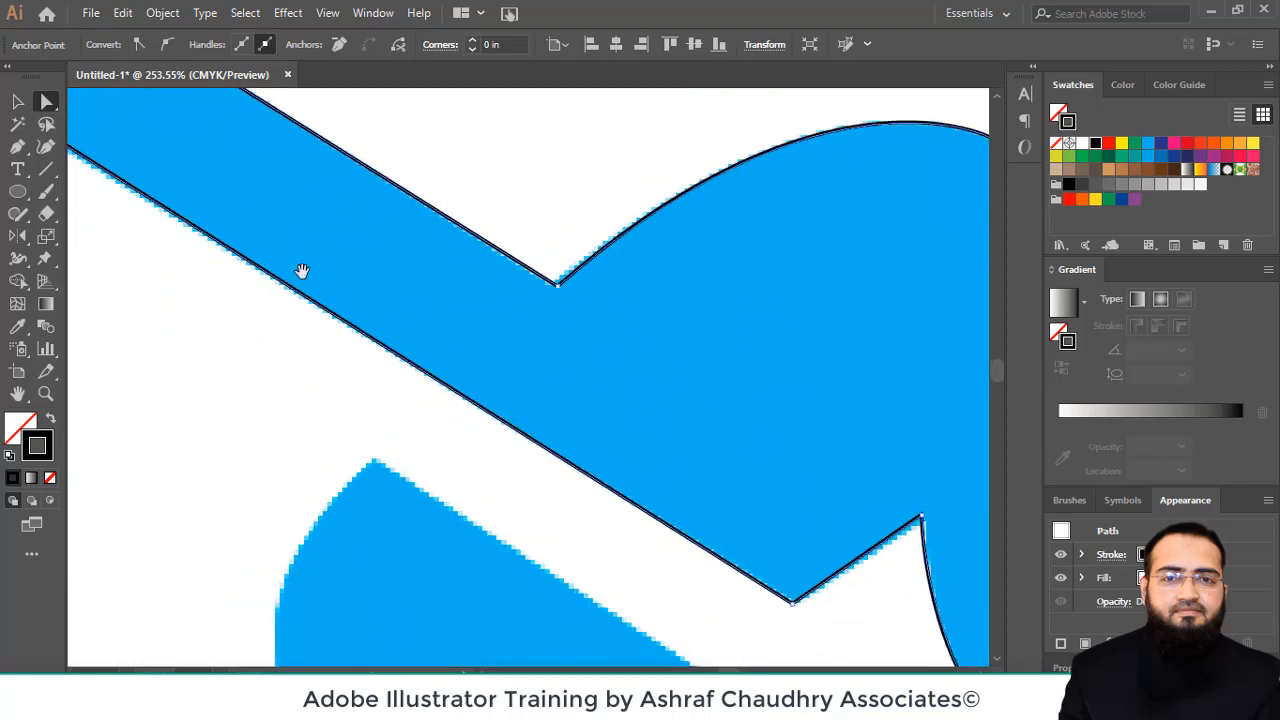
pyautogui.moveTo(697, 523); pyautogui.dragTo(498, 257)
pyautogui.scroll(-4, 506, 371)
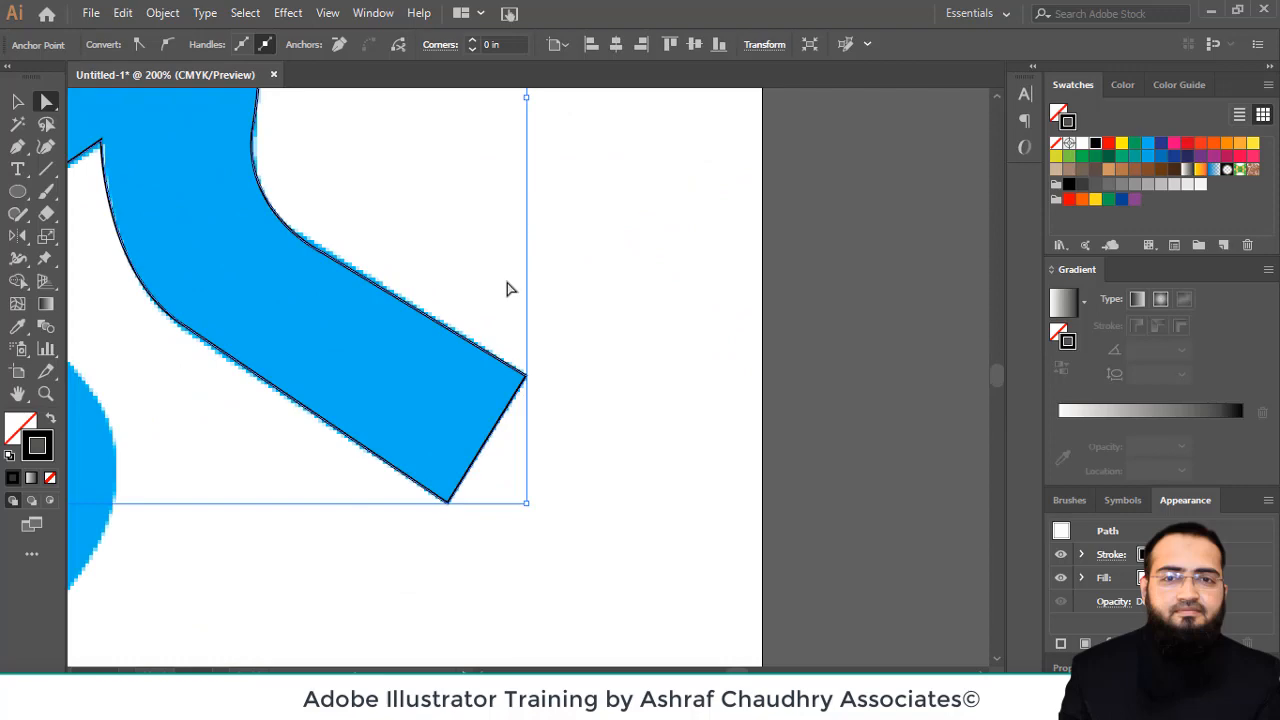
pyautogui.moveTo(434, 277); pyautogui.dragTo(923, 243)
pyautogui.hotkey('ctrl', '-')
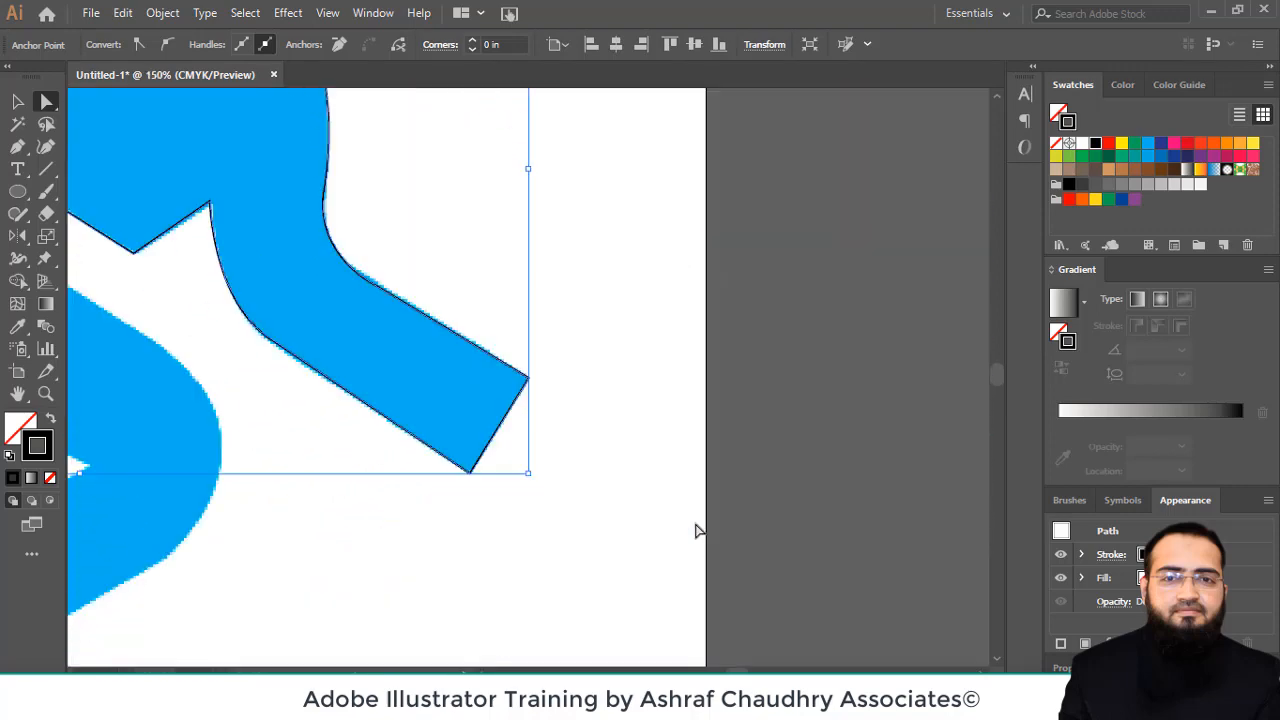
pyautogui.scroll(-2, 694, 528)
pyautogui.moveTo(413, 394); pyautogui.dragTo(711, 289)
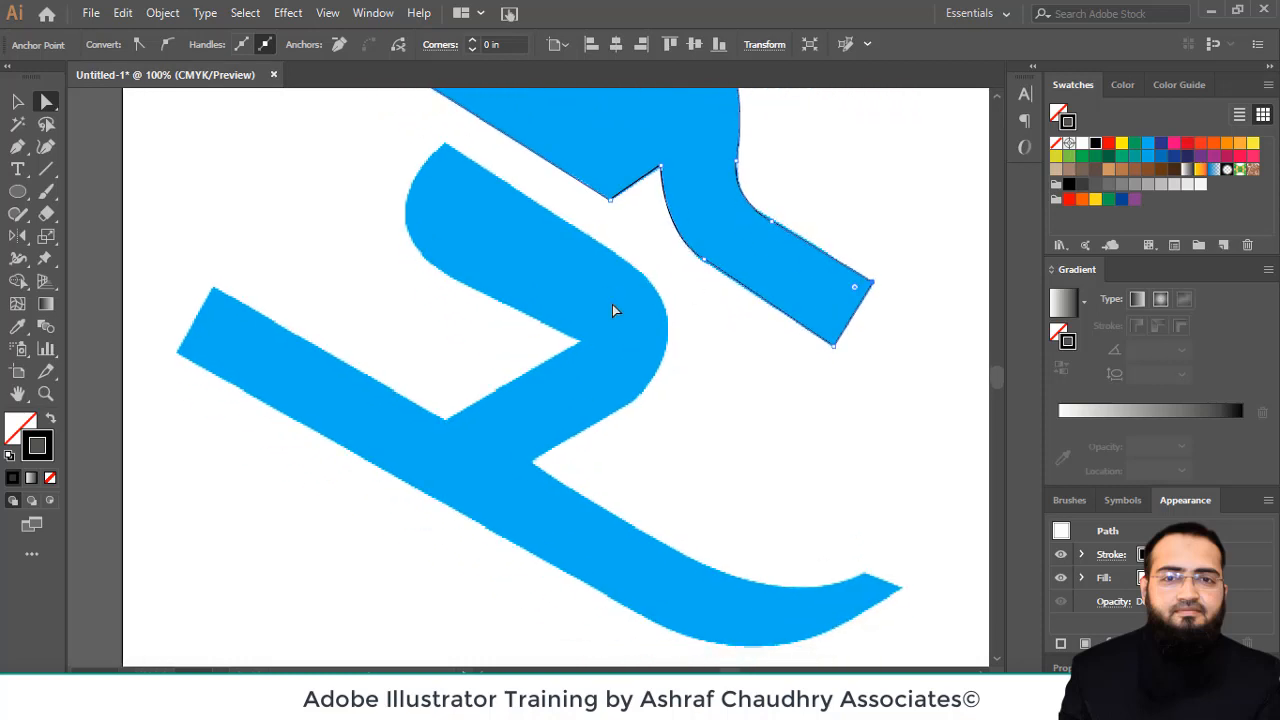
# Start a Pen path at the thigh's upper corner, curving around the hip, then running to the inner knee and the ski junction
pyautogui.press('p')
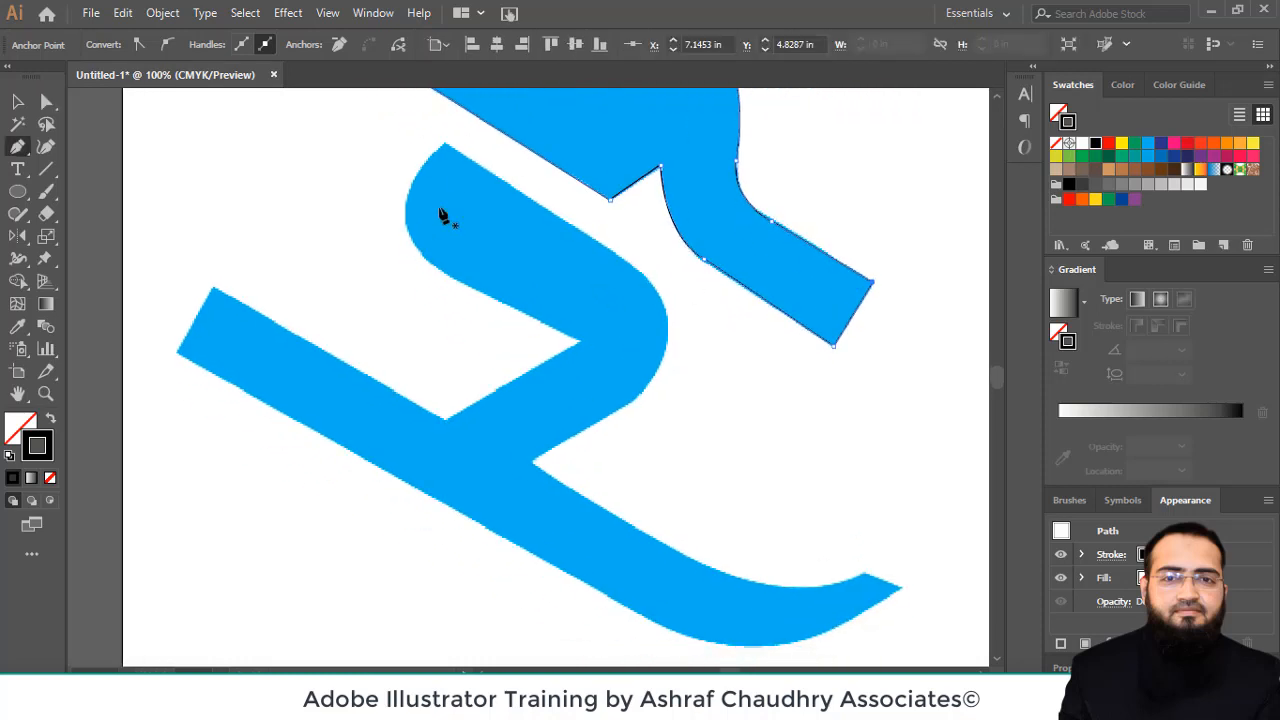
pyautogui.click(445, 145)
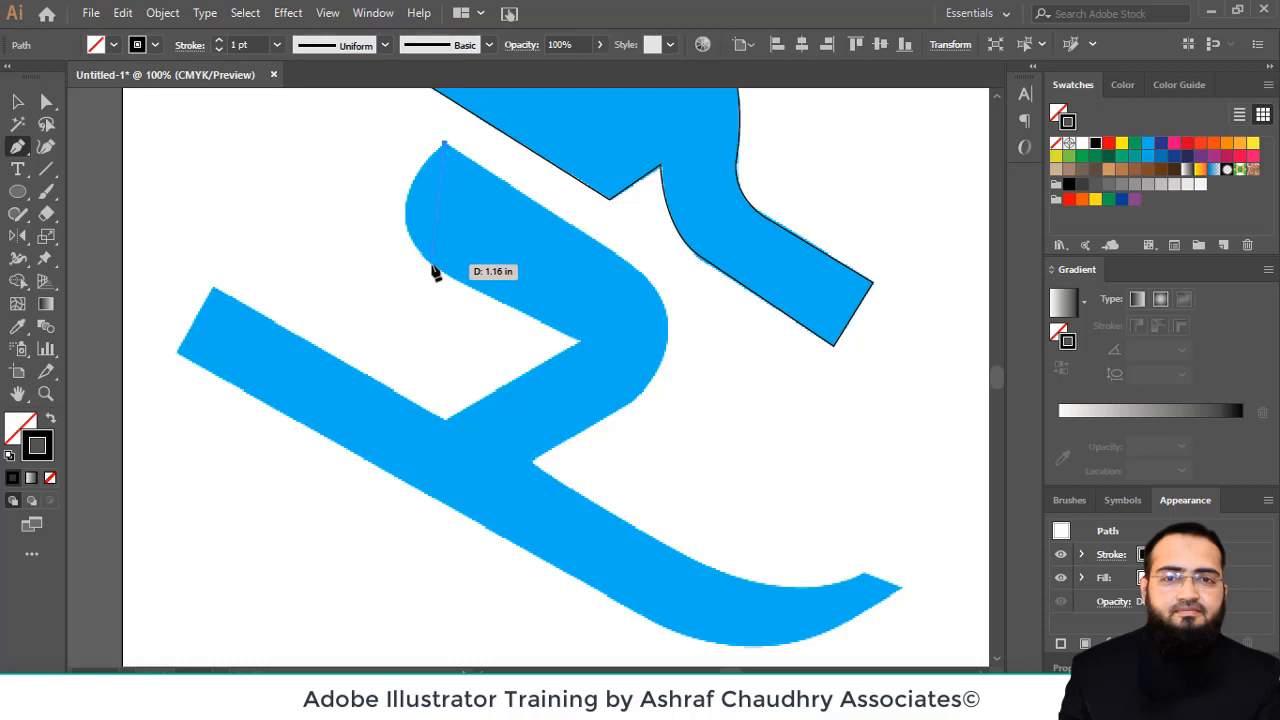
pyautogui.moveTo(445, 274); pyautogui.dragTo(535, 334)
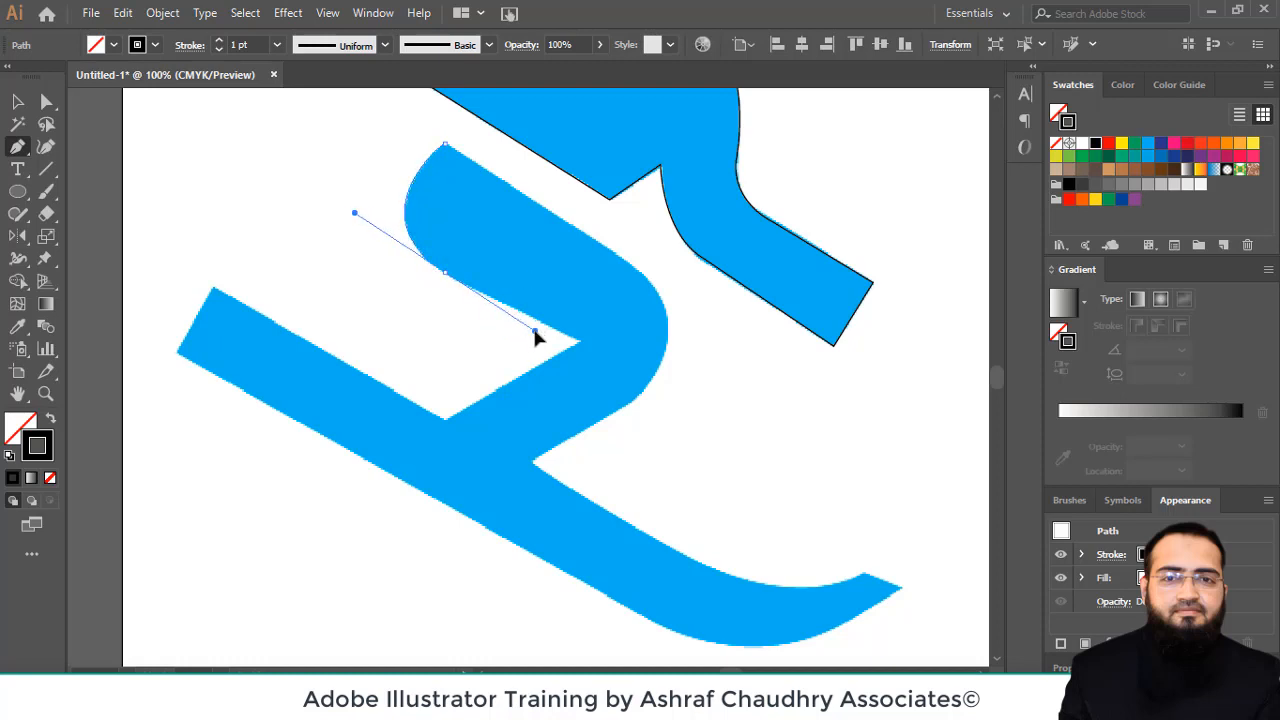
pyautogui.click(446, 271)
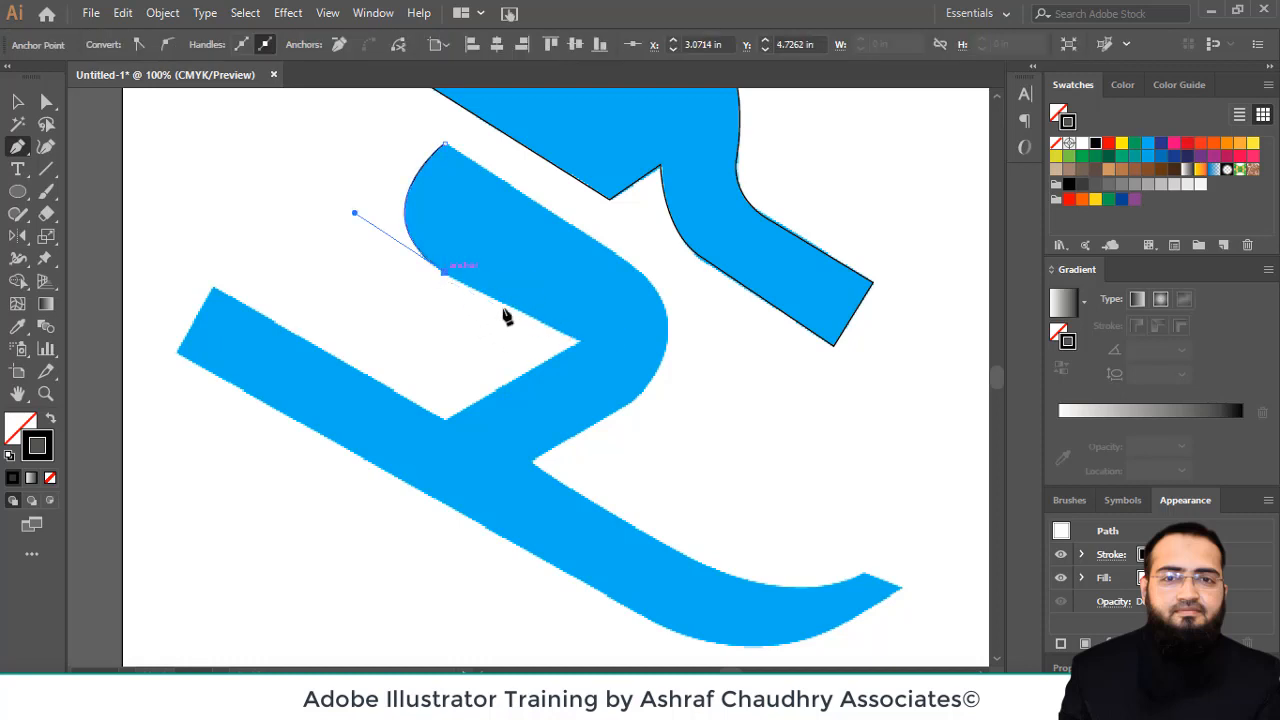
pyautogui.click(577, 341)
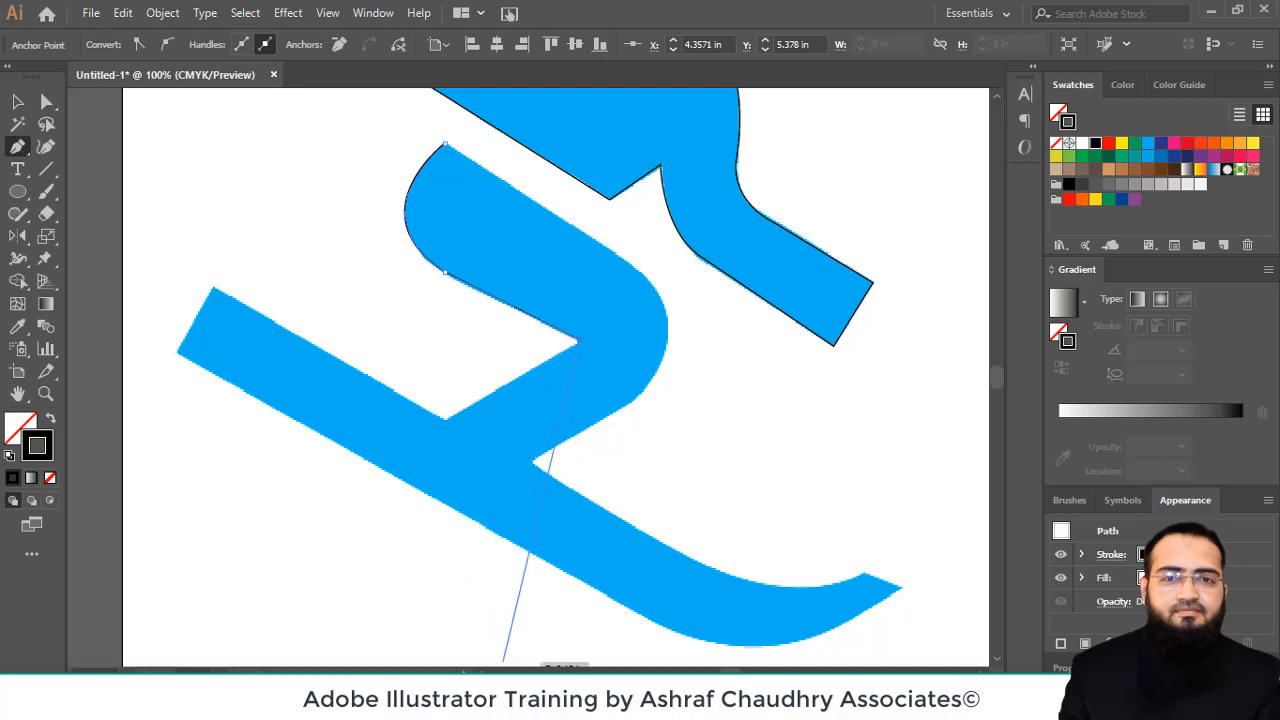
pyautogui.click(505, 700)
pyautogui.click(578, 342)
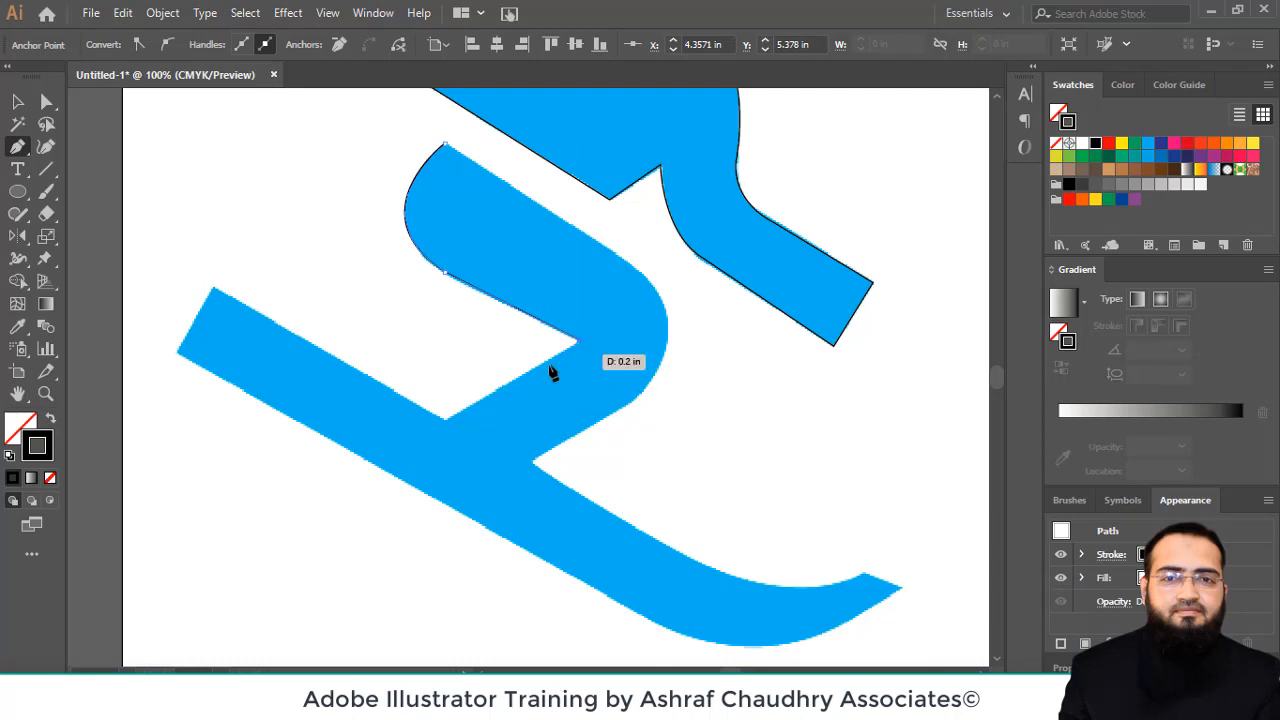
pyautogui.click(446, 419)
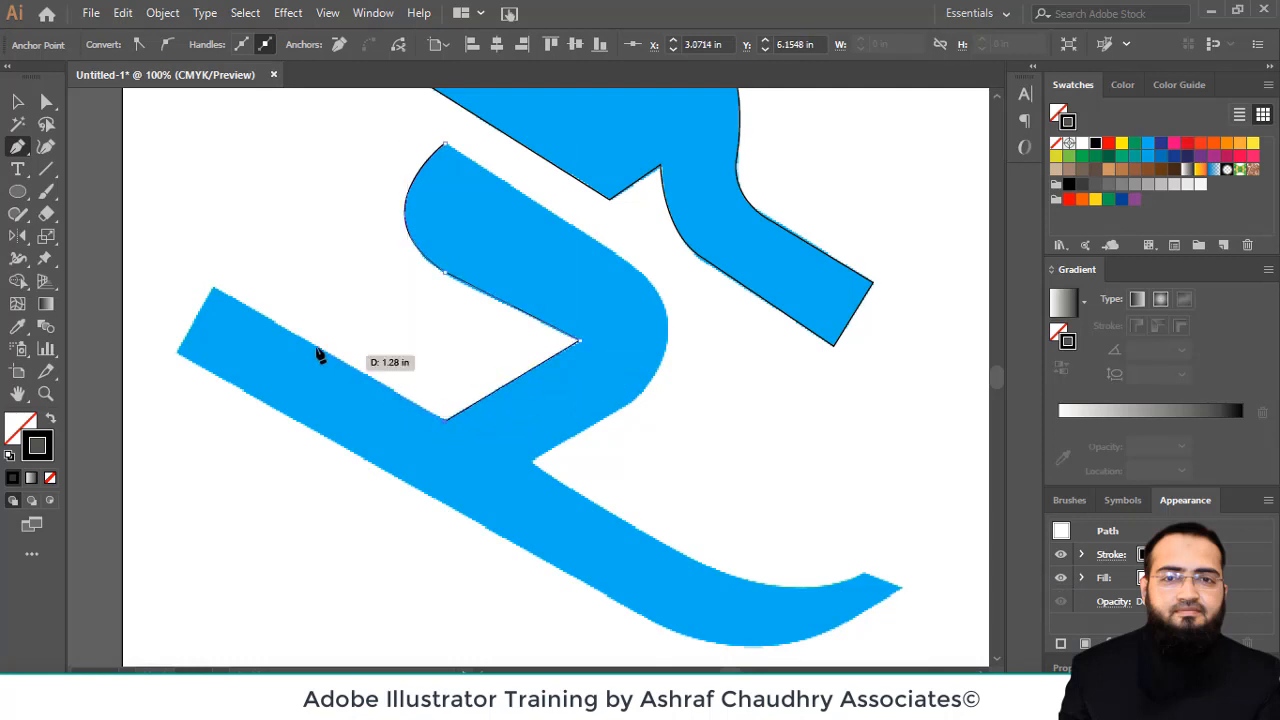
# Extend the path around the ski's square rear end, along its straight underside and through the curved front to the pointed tip
pyautogui.click(213, 286)
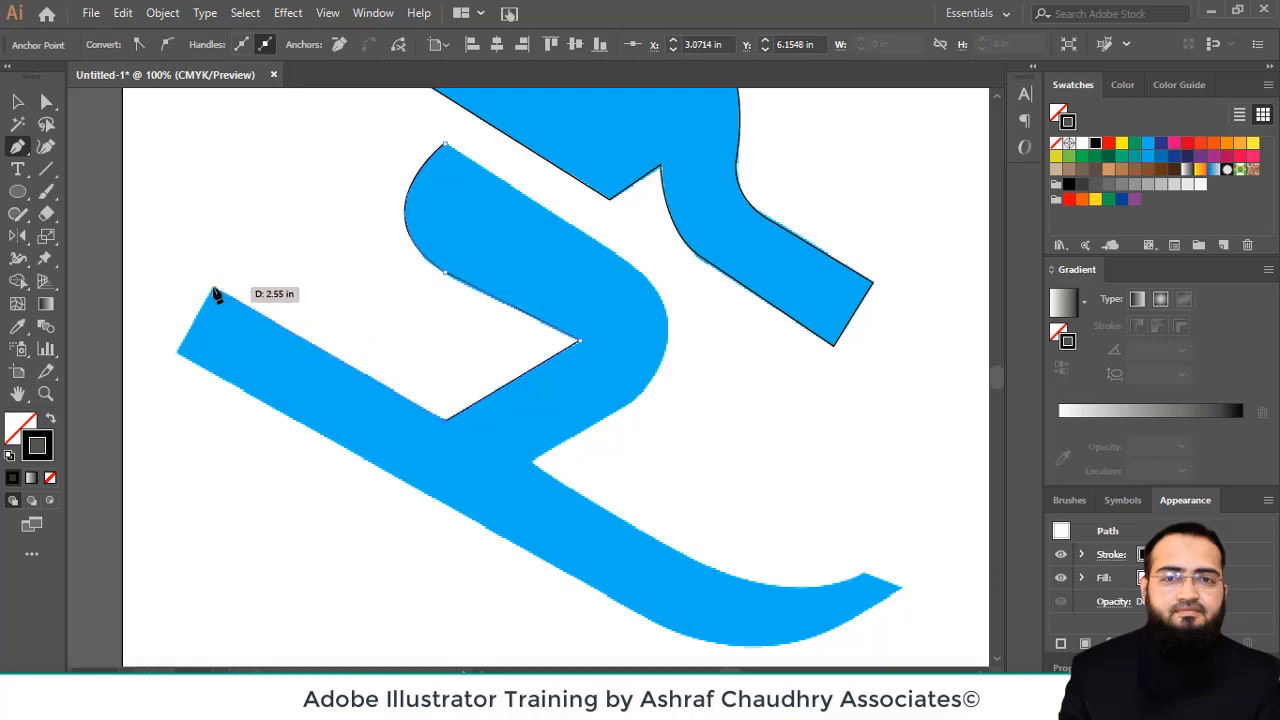
pyautogui.click(176, 355)
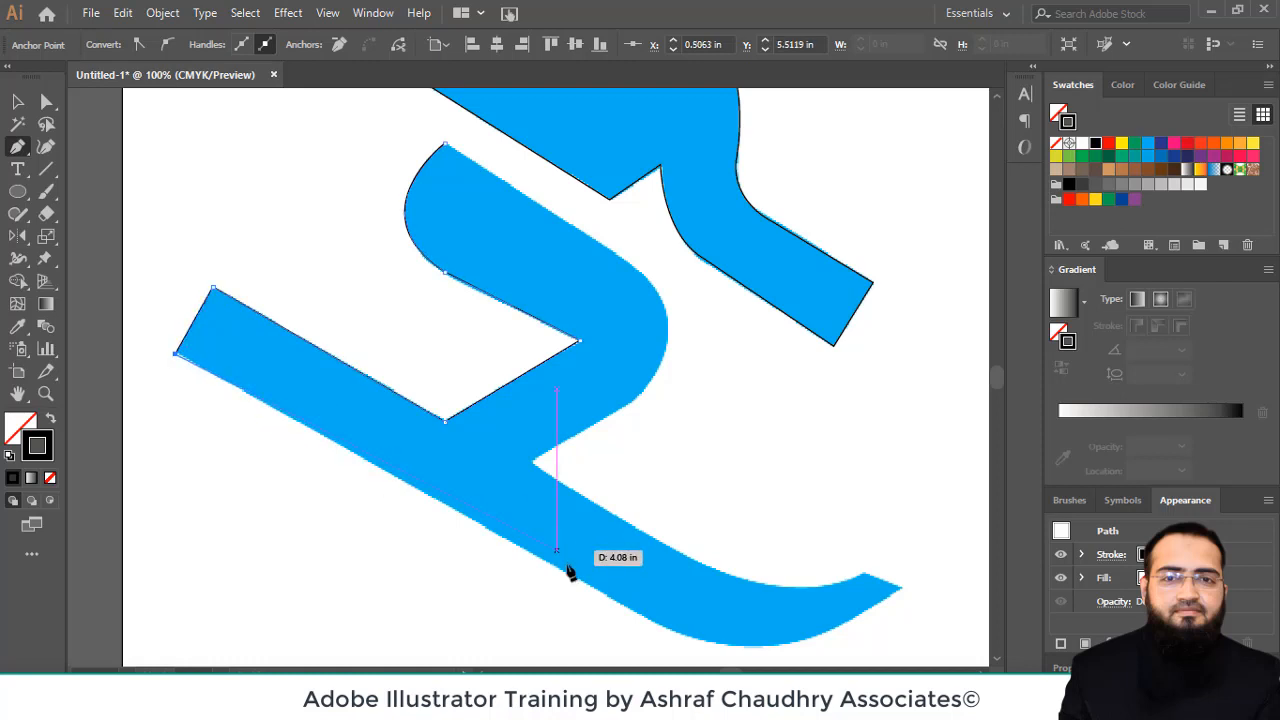
pyautogui.click(660, 630)
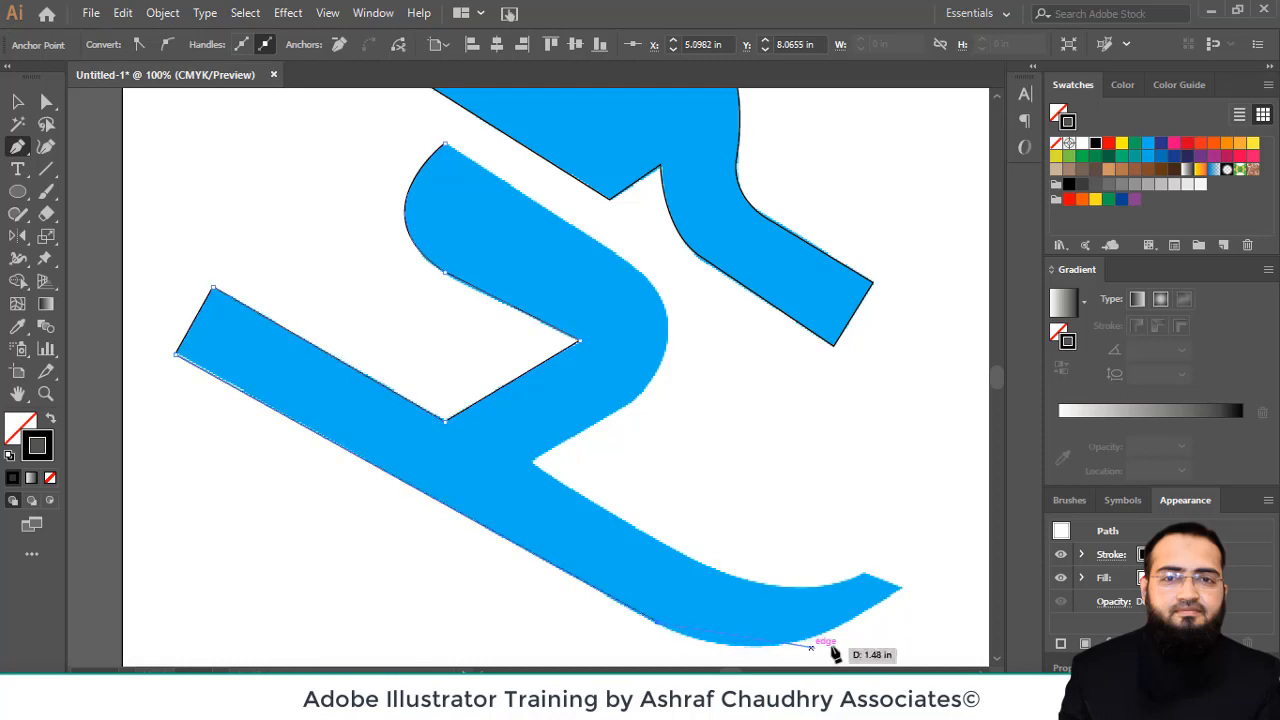
pyautogui.moveTo(828, 633); pyautogui.dragTo(912, 598)
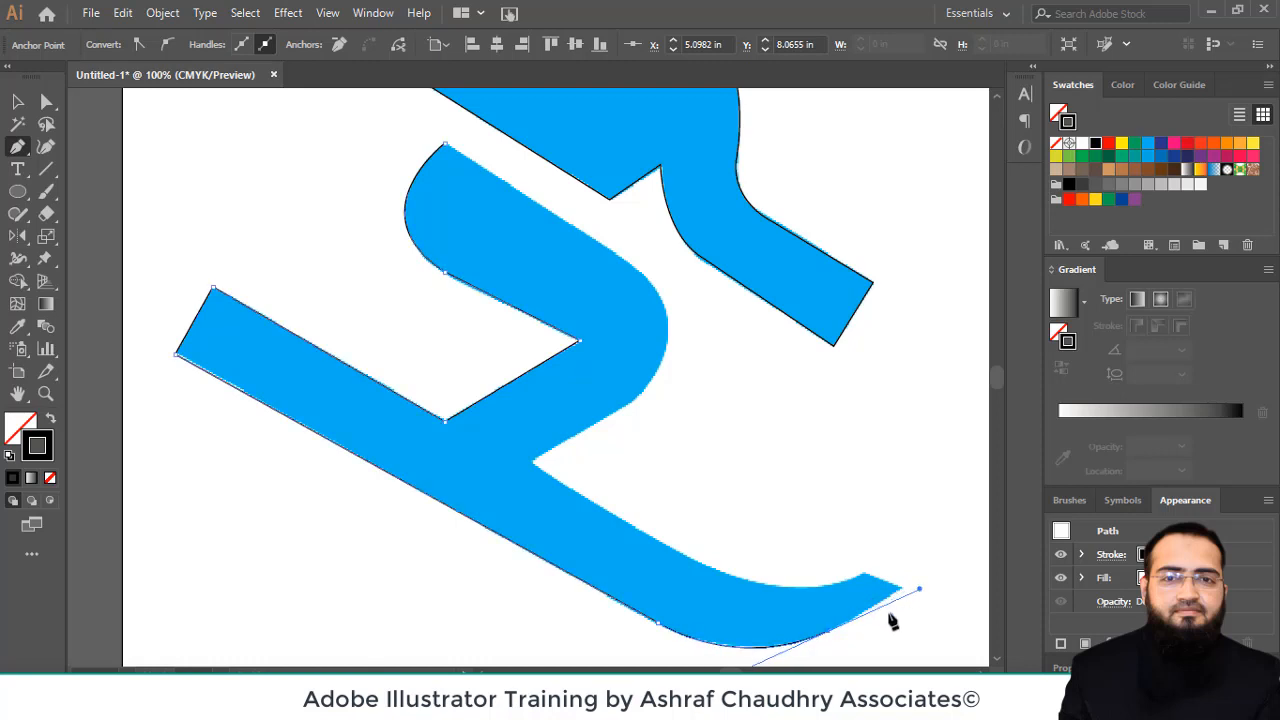
pyautogui.click(829, 636)
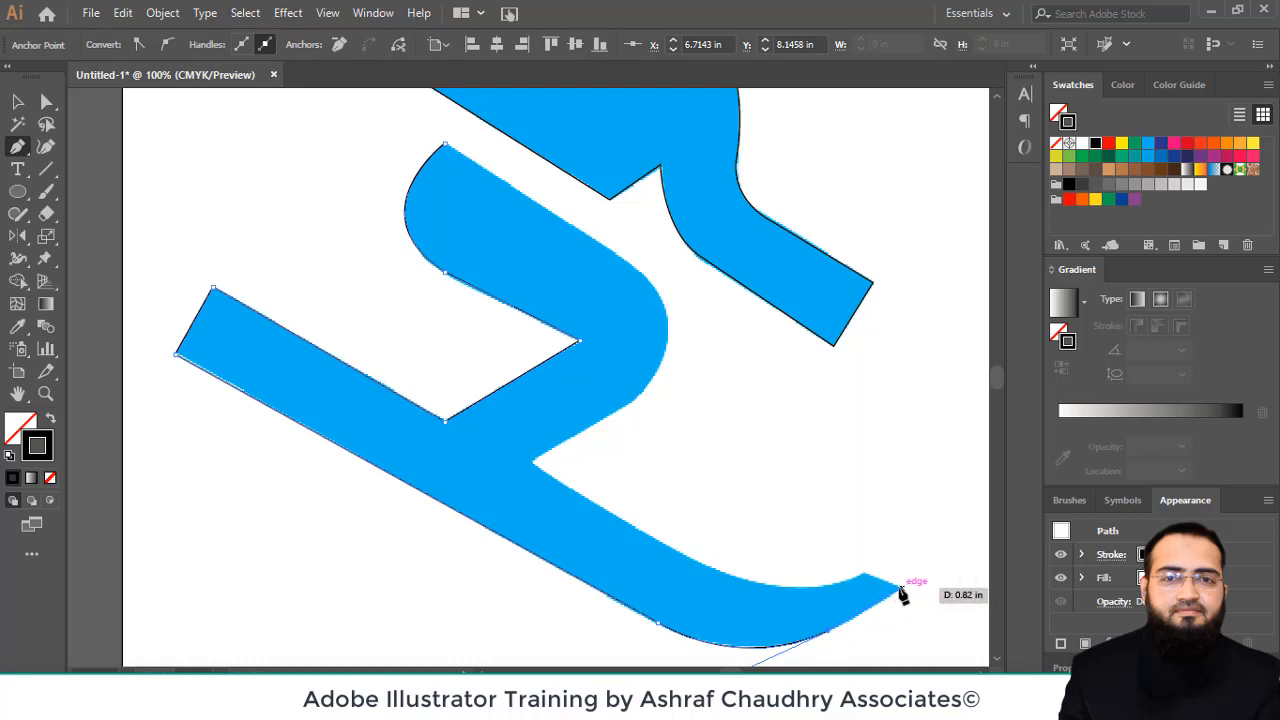
pyautogui.click(902, 591)
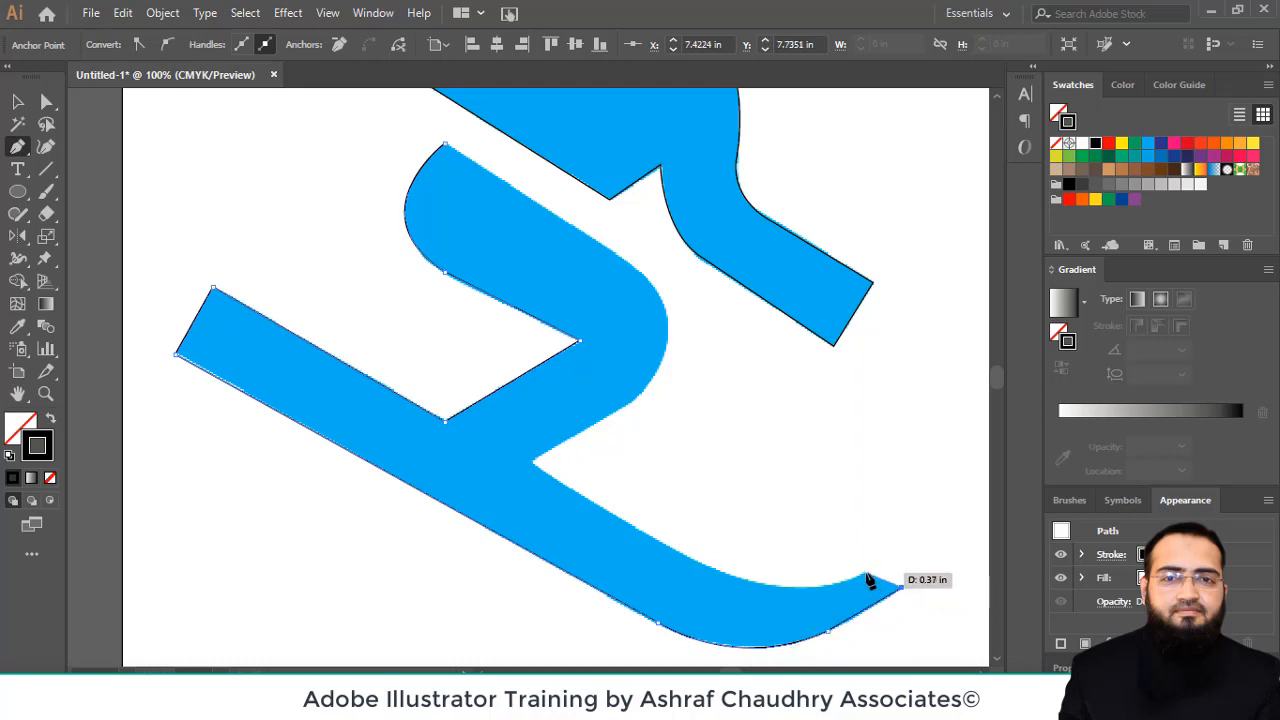
pyautogui.click(864, 574)
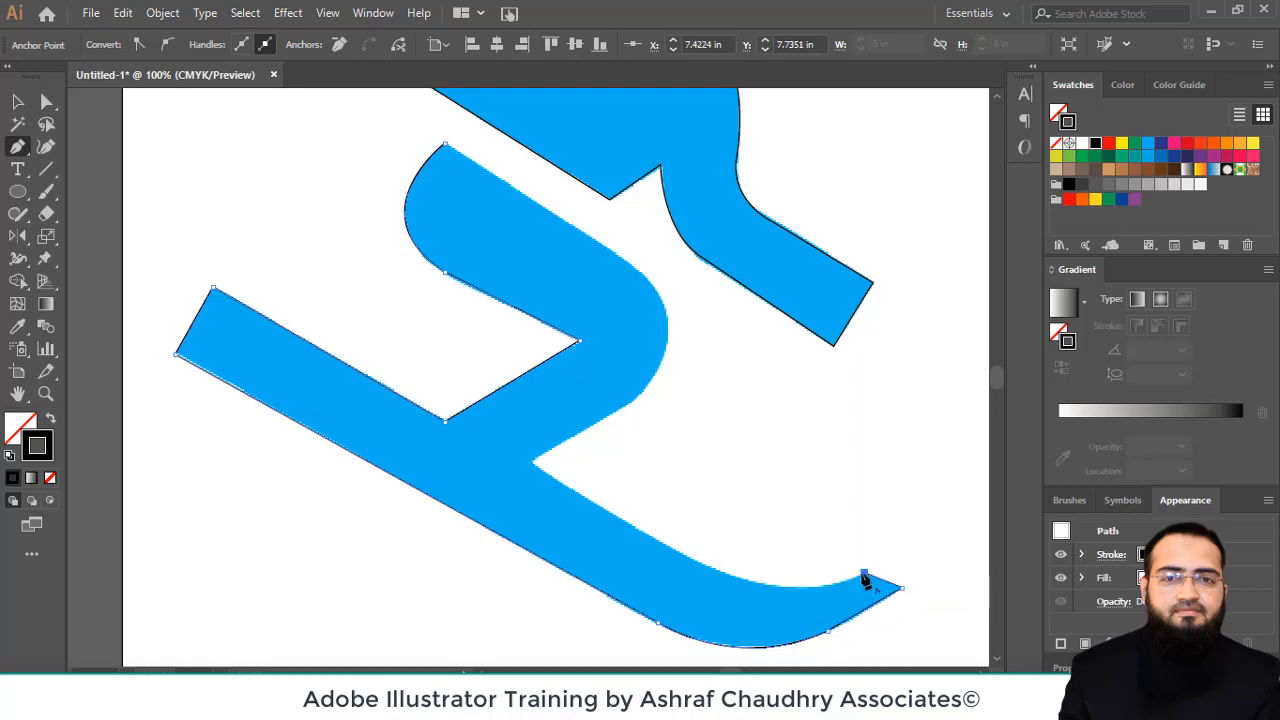
# Trace the ski's concave upper front curve and straight top edge back to the corner at the lower leg
pyautogui.click(709, 572)
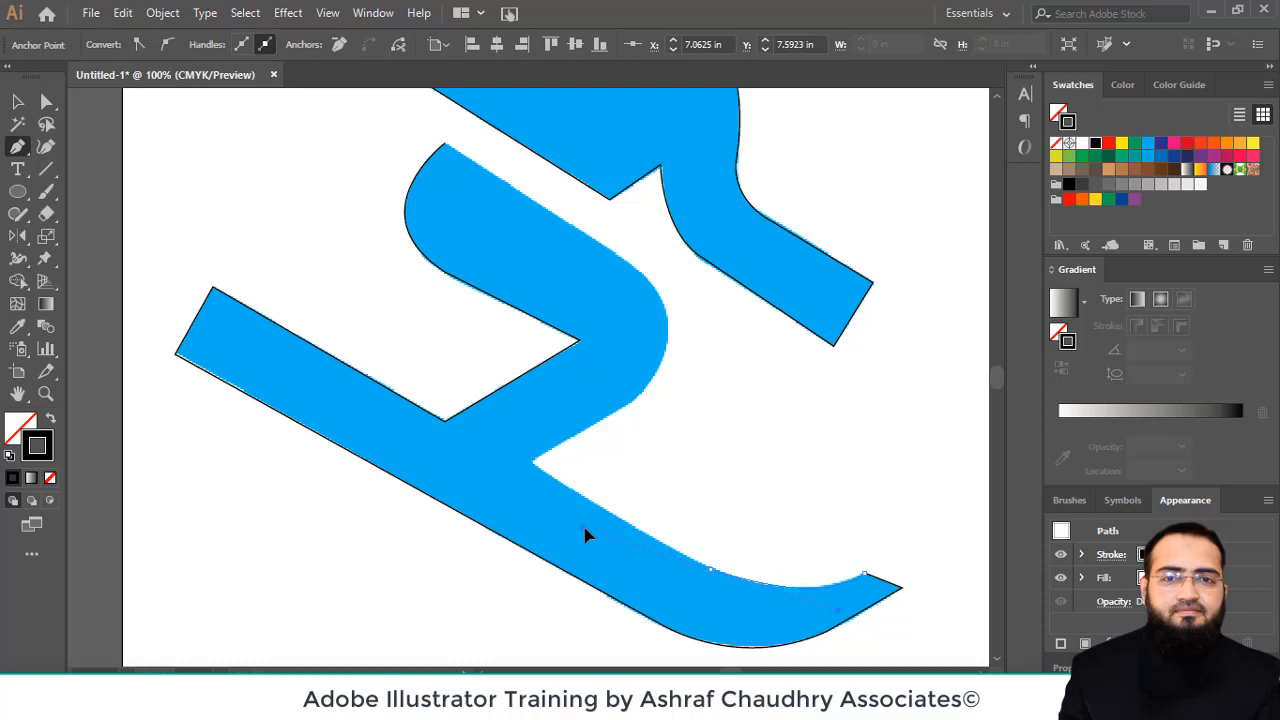
pyautogui.moveTo(710, 571); pyautogui.dragTo(532, 469)
pyautogui.click(530, 462)
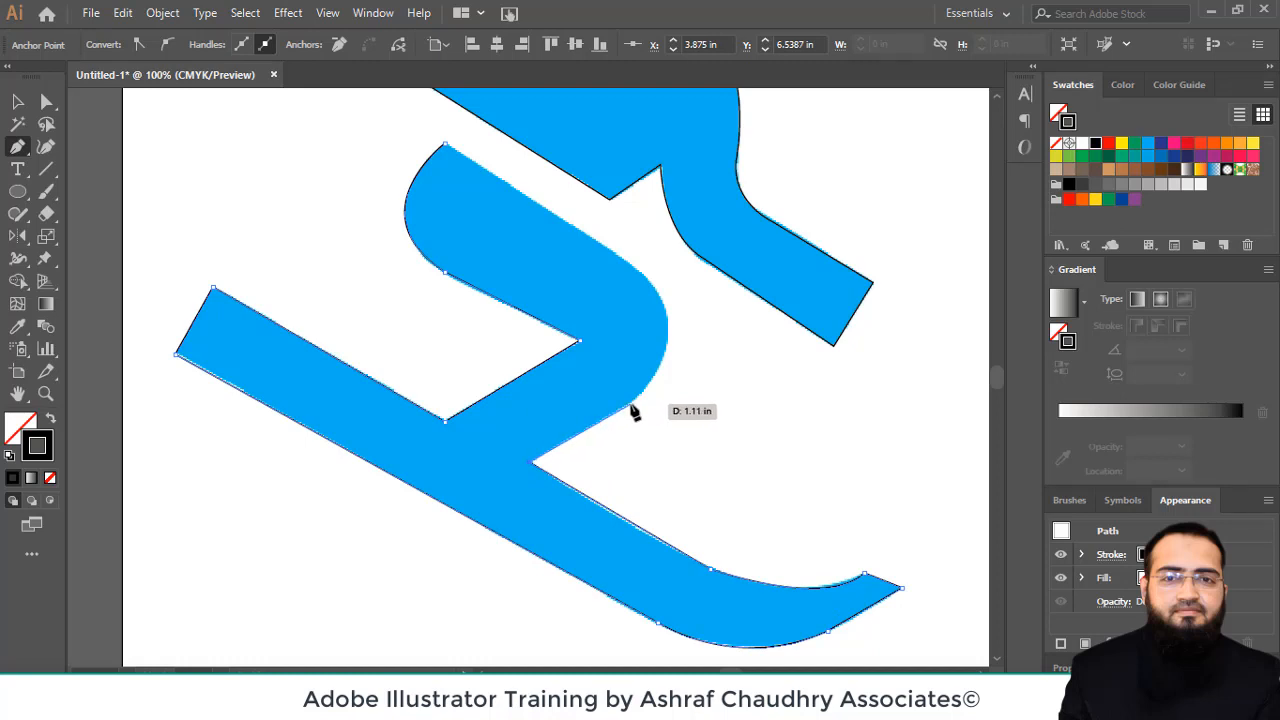
# Trace the front of the lower leg and the rounded knee, and close the leg-and-ski path at its starting anchor
pyautogui.click(632, 403)
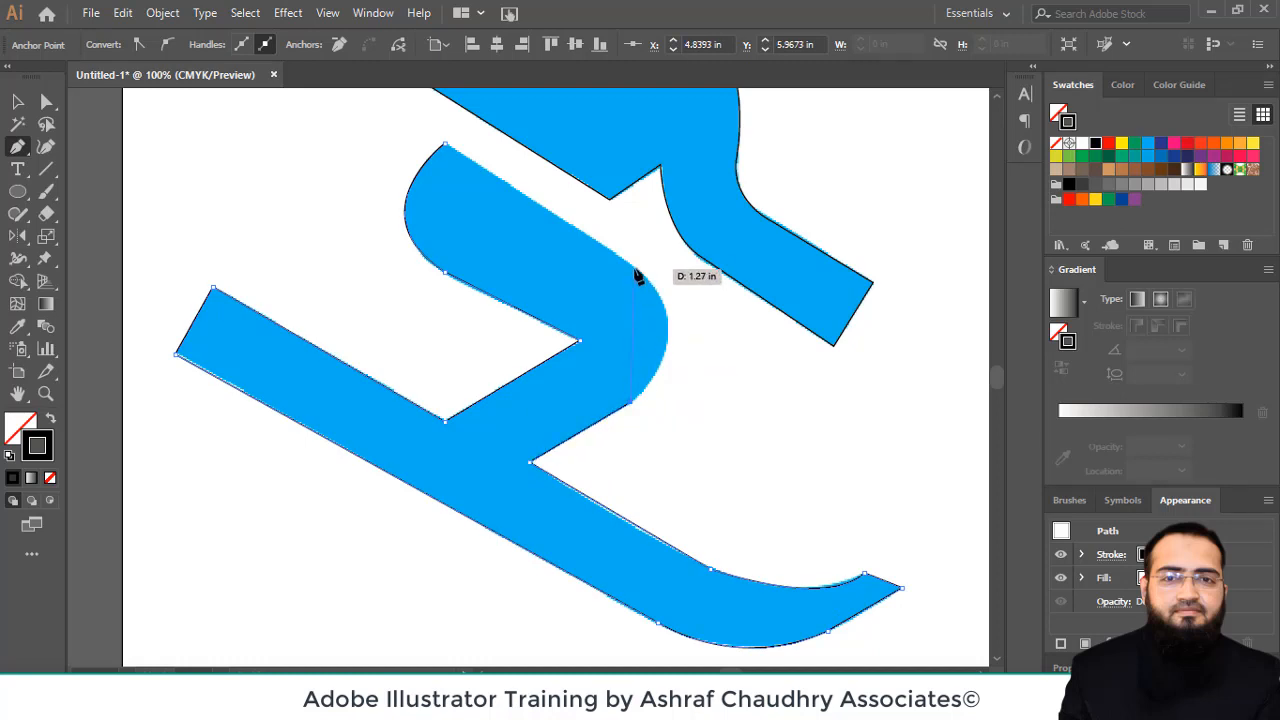
pyautogui.moveTo(635, 270); pyautogui.dragTo(556, 203)
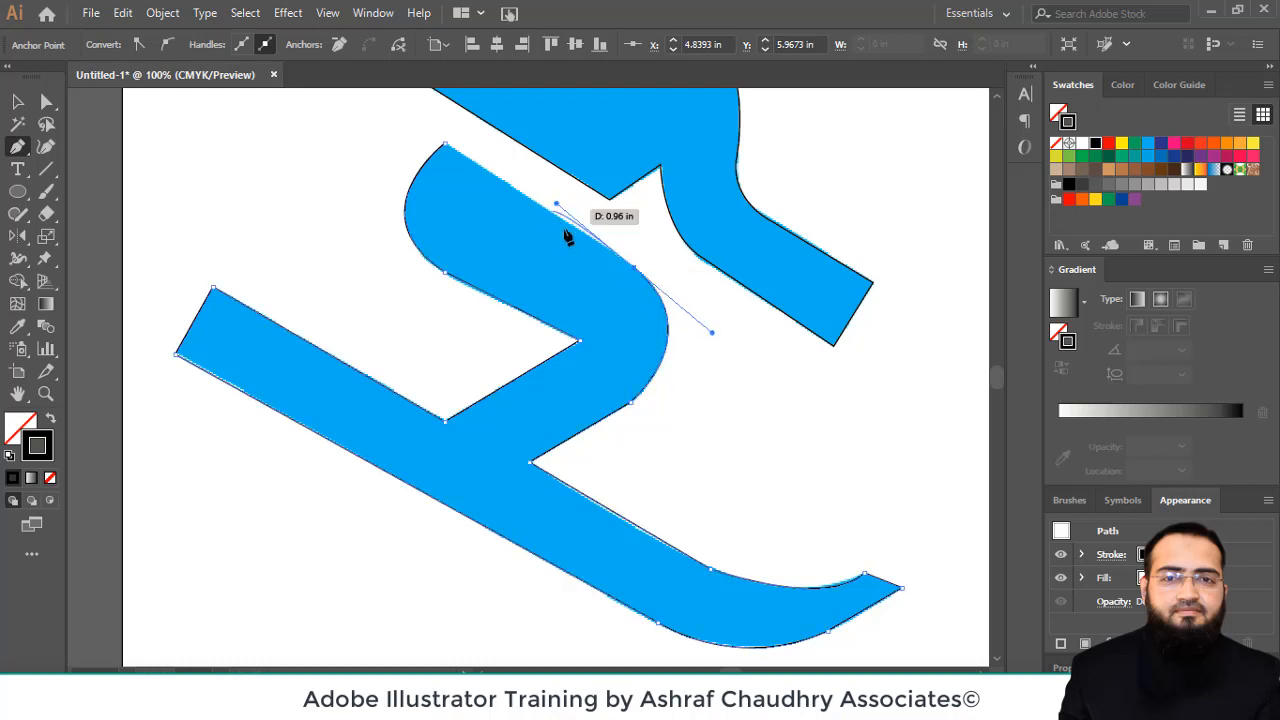
pyautogui.click(632, 270)
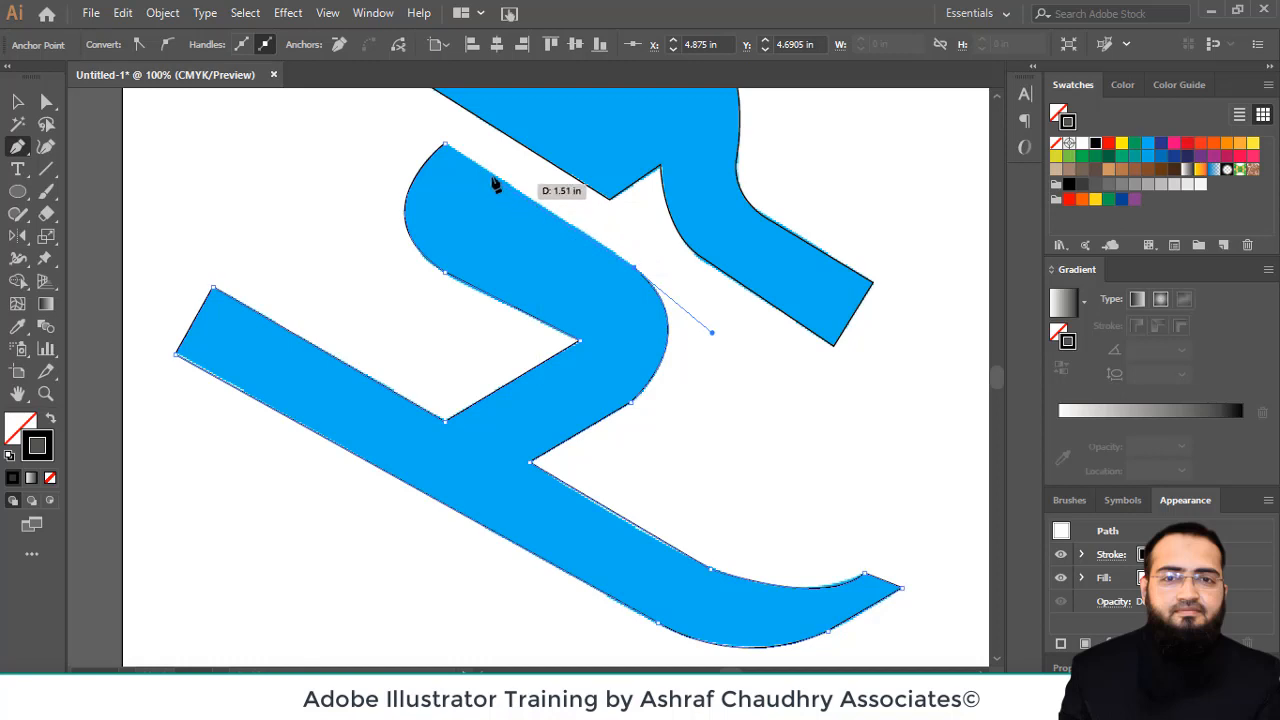
pyautogui.click(445, 146)
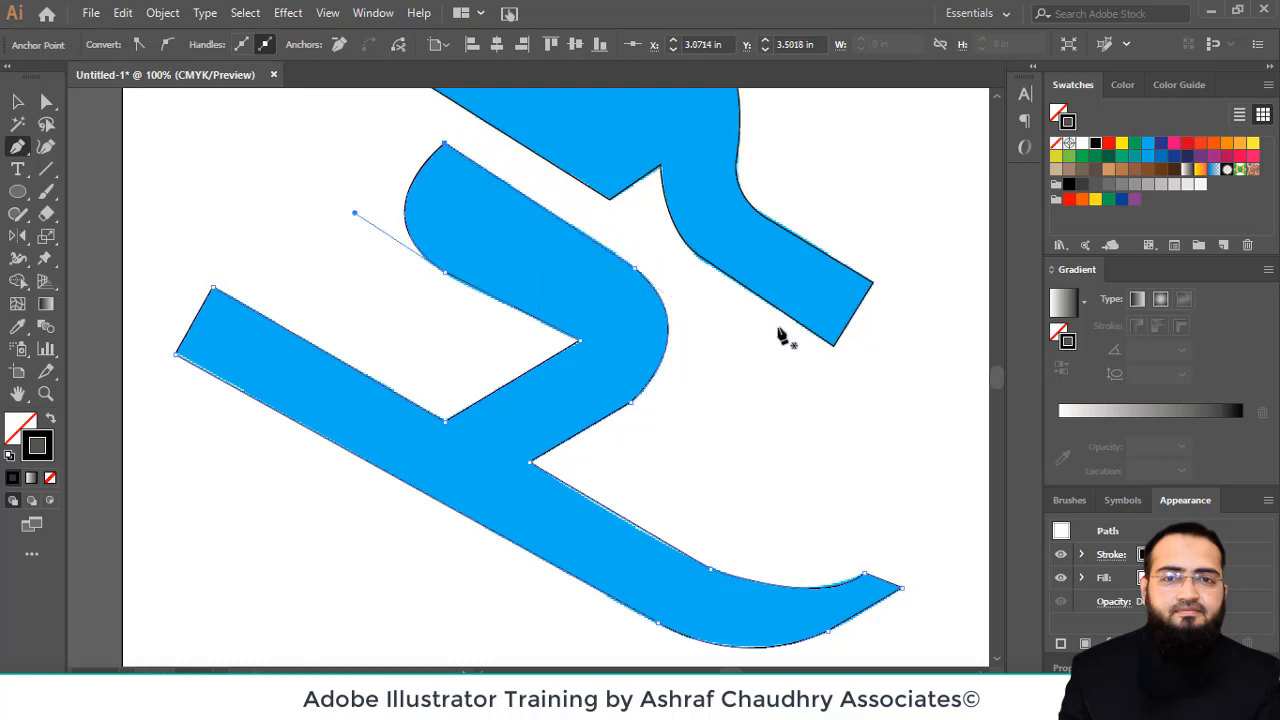
# Draw a circle from the centre of the skier's head out to its edge with the Ellipse tool
pyautogui.scroll(3, 775, 336)
pyautogui.scroll(6, 762, 336)
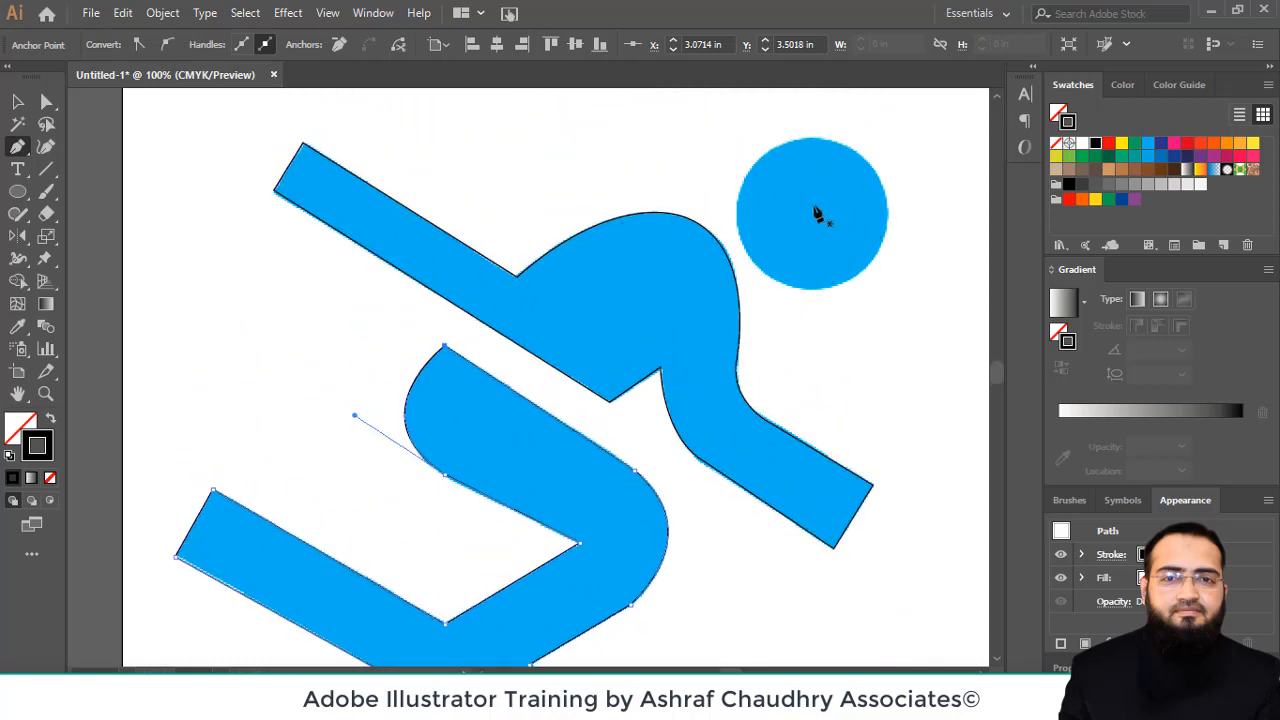
pyautogui.moveTo(17, 192); pyautogui.dragTo(80, 236)
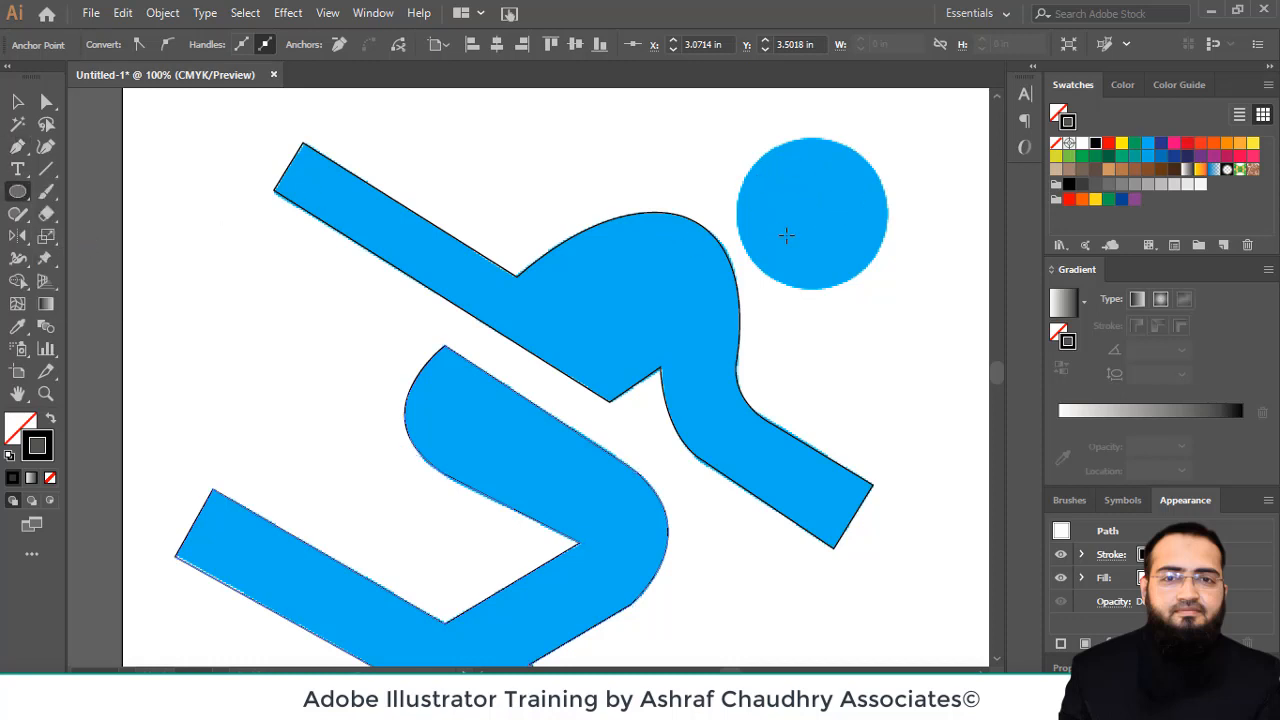
pyautogui.moveTo(812, 214); pyautogui.dragTo(770, 137)
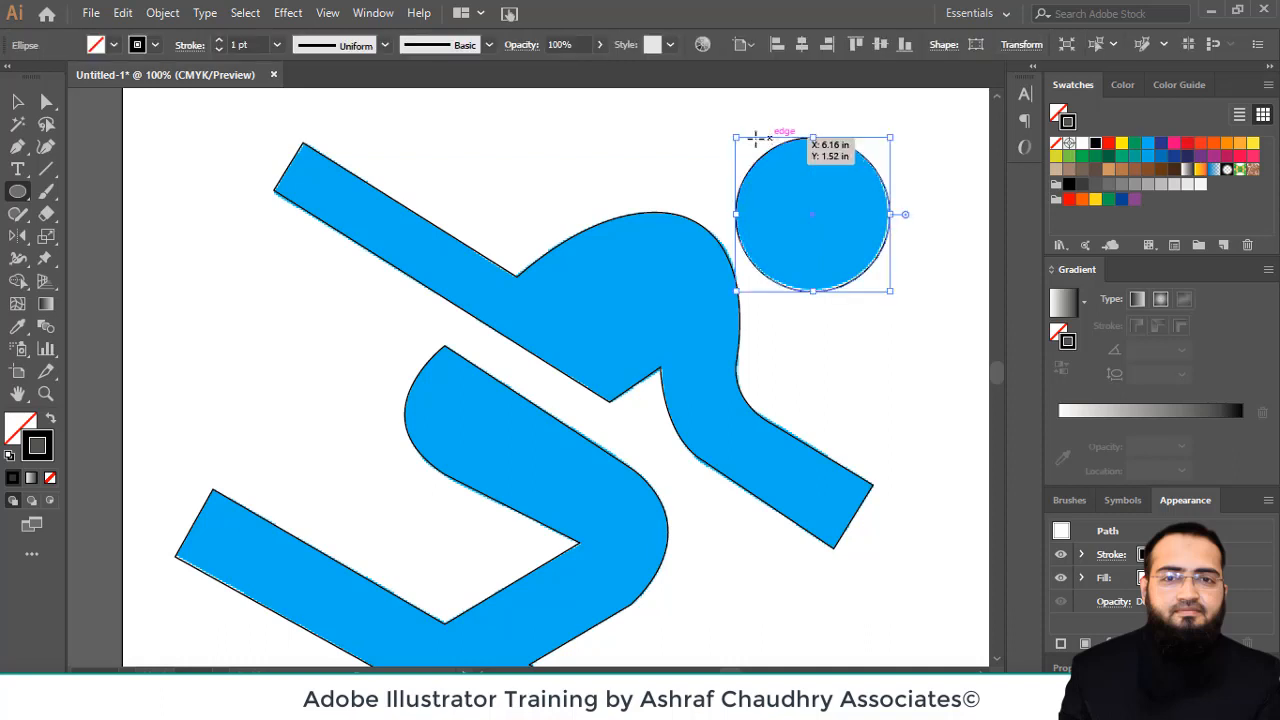
# Shrink the head circle slightly and nudge it to line up with the head in the reference image
pyautogui.click(17, 101)
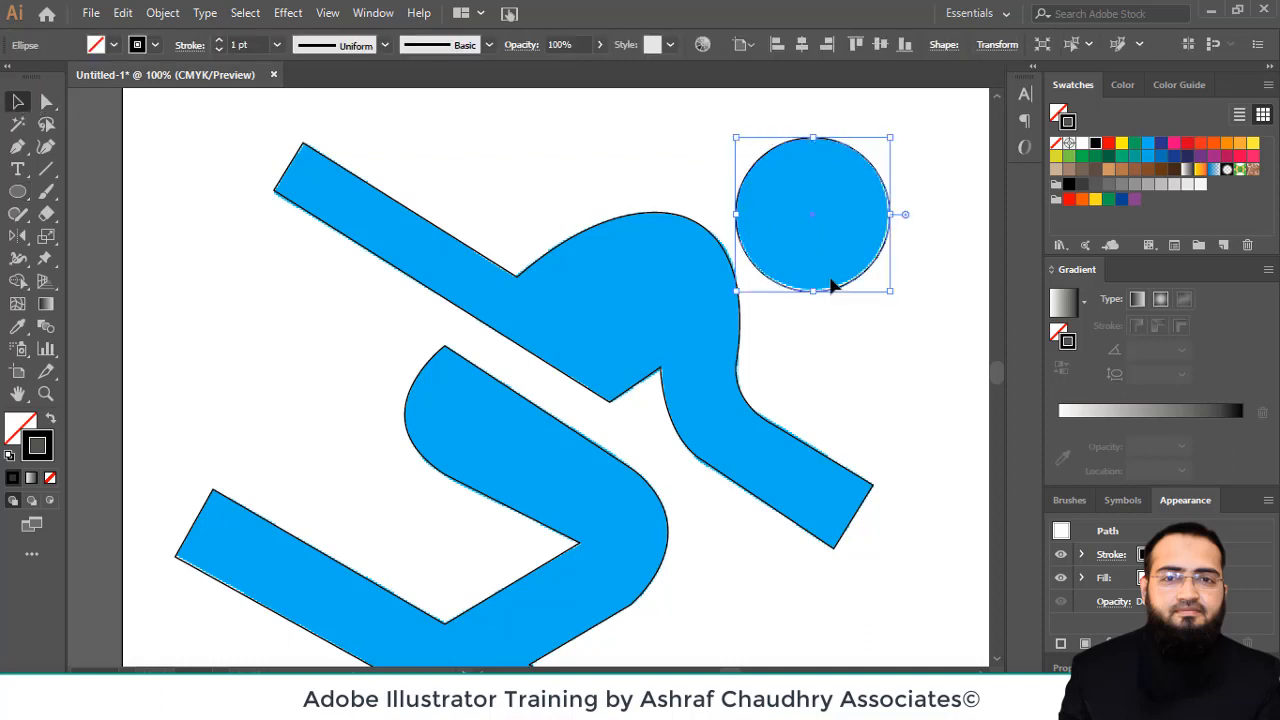
pyautogui.moveTo(893, 291); pyautogui.dragTo(893, 289)
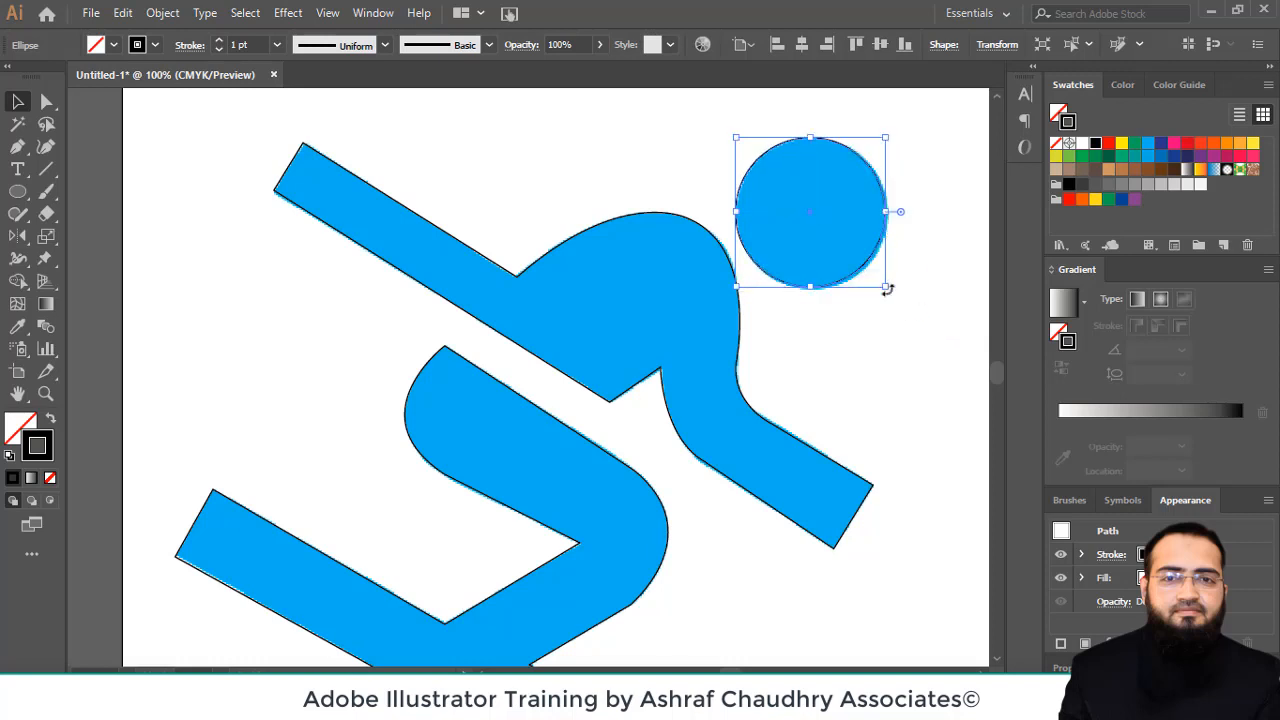
pyautogui.hotkey('ctrl', 'shift', 'a')
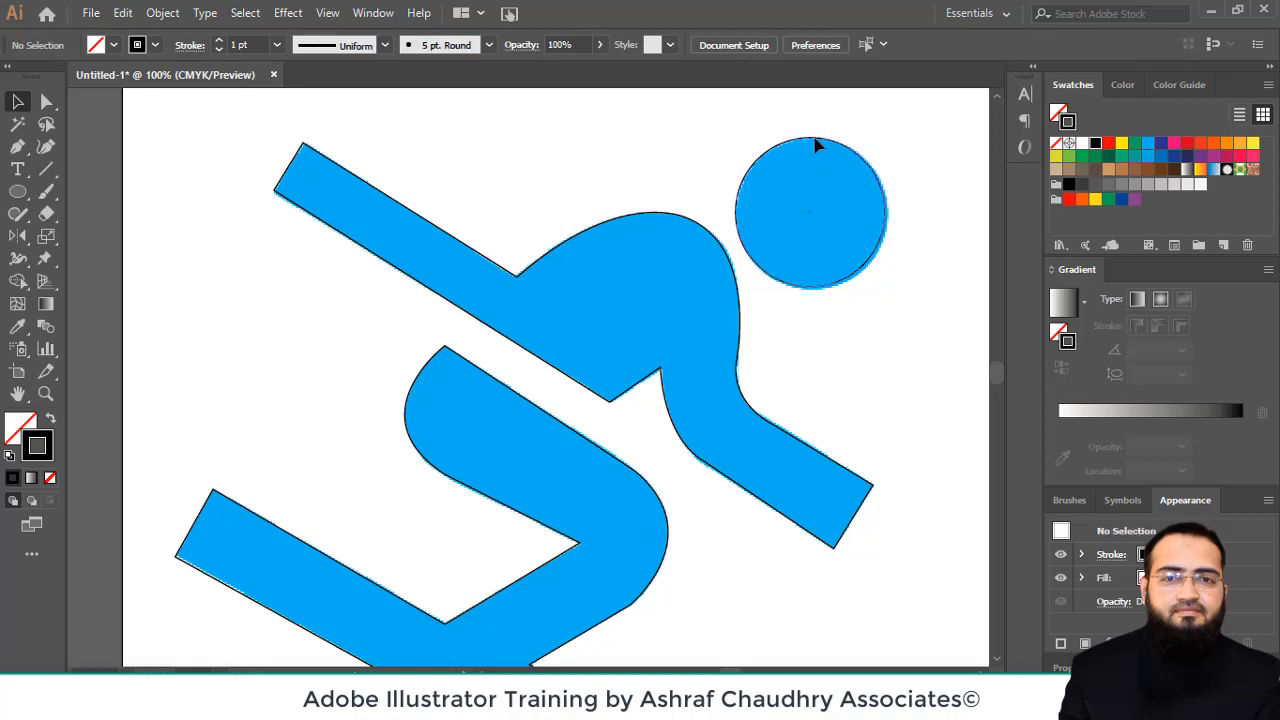
pyautogui.moveTo(816, 147); pyautogui.dragTo(832, 139)
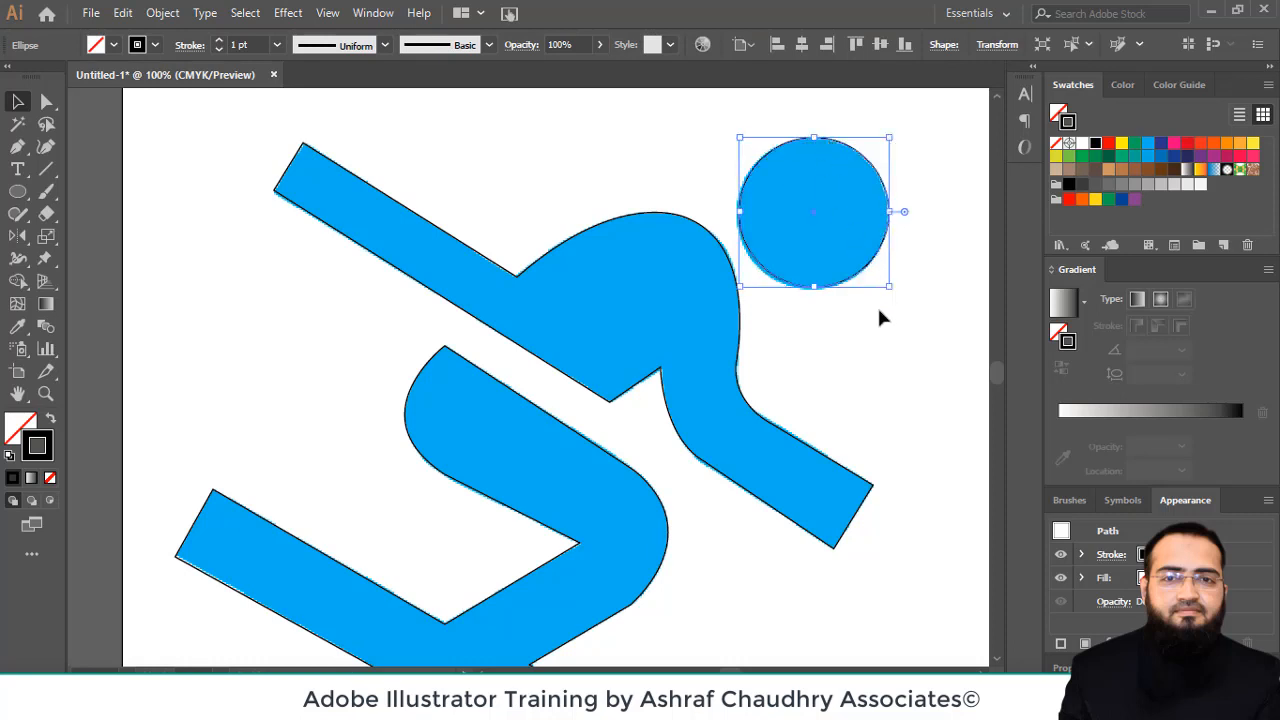
pyautogui.click(861, 328)
# Select all the traced skier paths and give them a CMYK Blue fill with no stroke
pyautogui.scroll(-4, 828, 364)
pyautogui.scroll(2, 828, 363)
pyautogui.scroll(-5, 827, 371)
pyautogui.scroll(3, 827, 371)
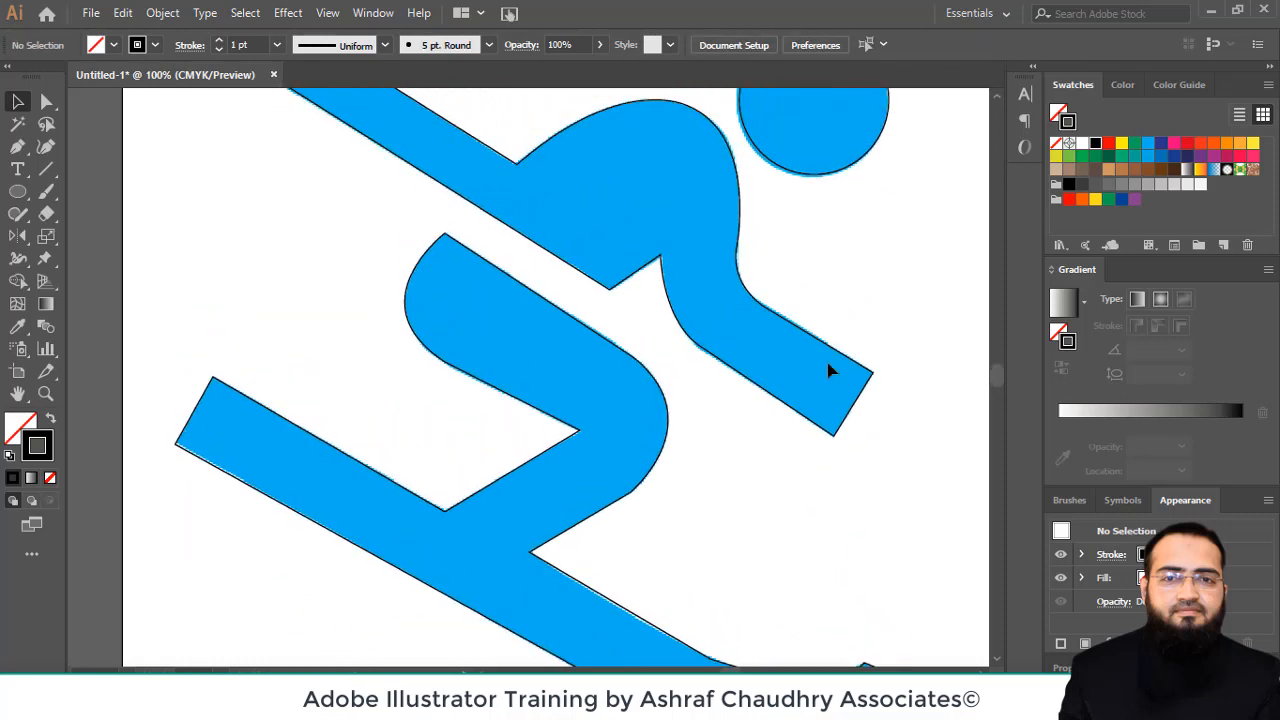
pyautogui.scroll(-5, 827, 371)
pyautogui.scroll(6, 827, 371)
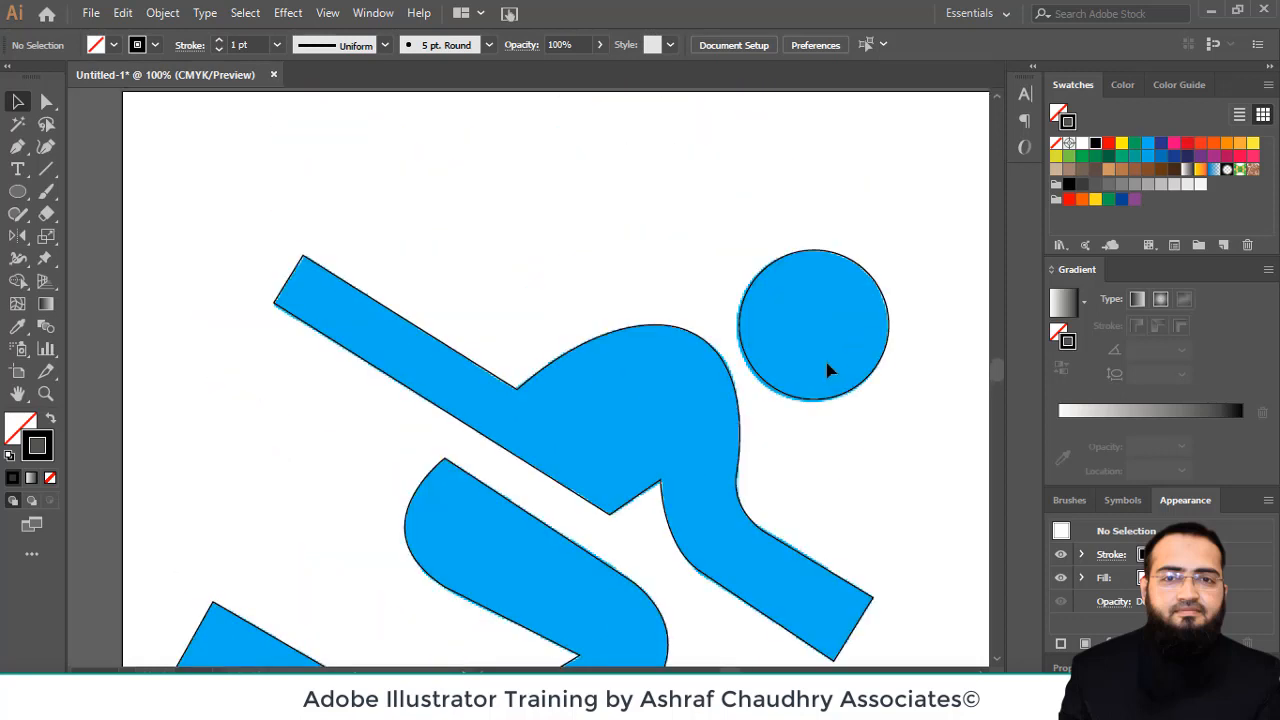
pyautogui.hotkey('ctrl', '0')
pyautogui.moveTo(356, 134); pyautogui.dragTo(732, 527)
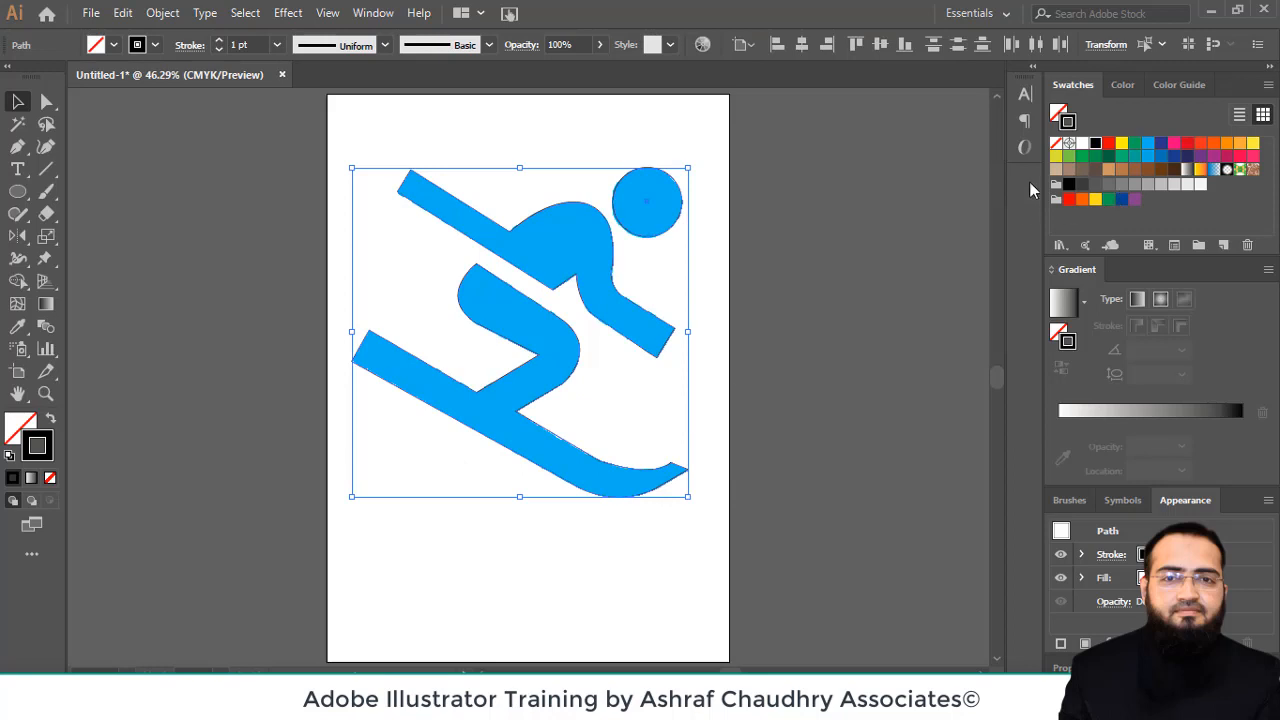
pyautogui.click(1160, 142)
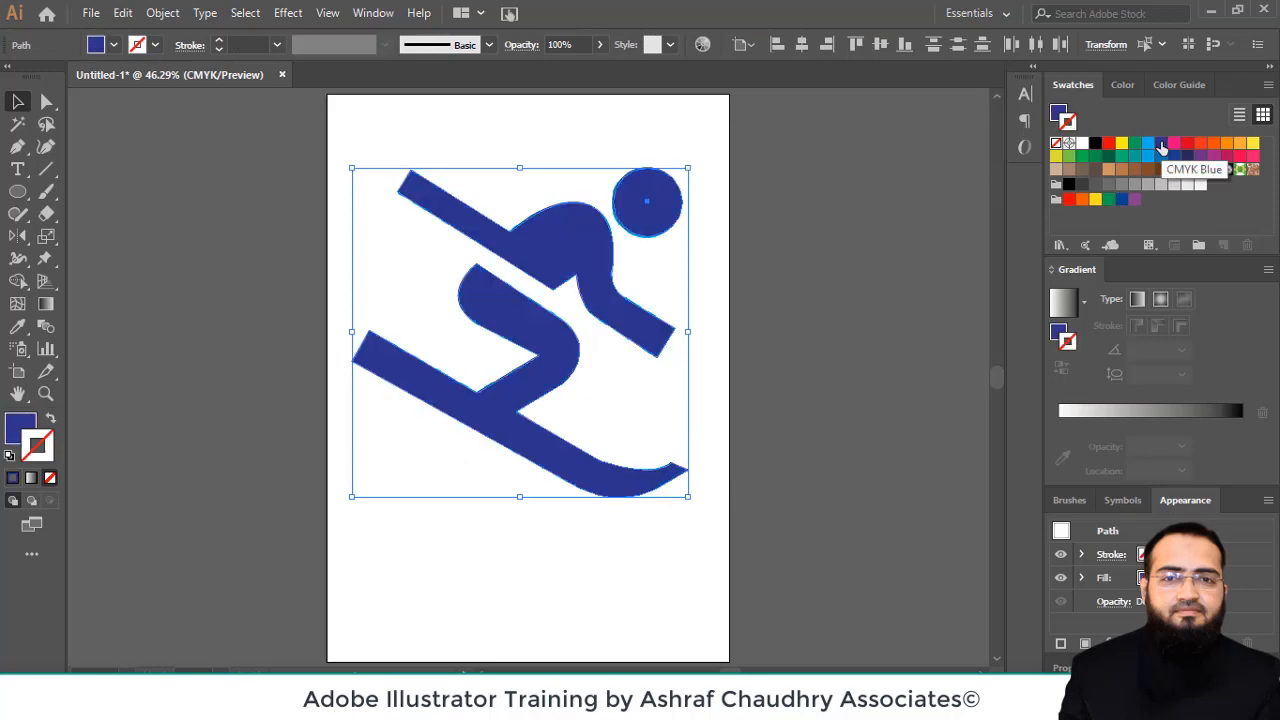
# Move the traced skier off the reference image, scale it to about half size and place it below the image
pyautogui.moveTo(577, 249); pyautogui.dragTo(562, 347)
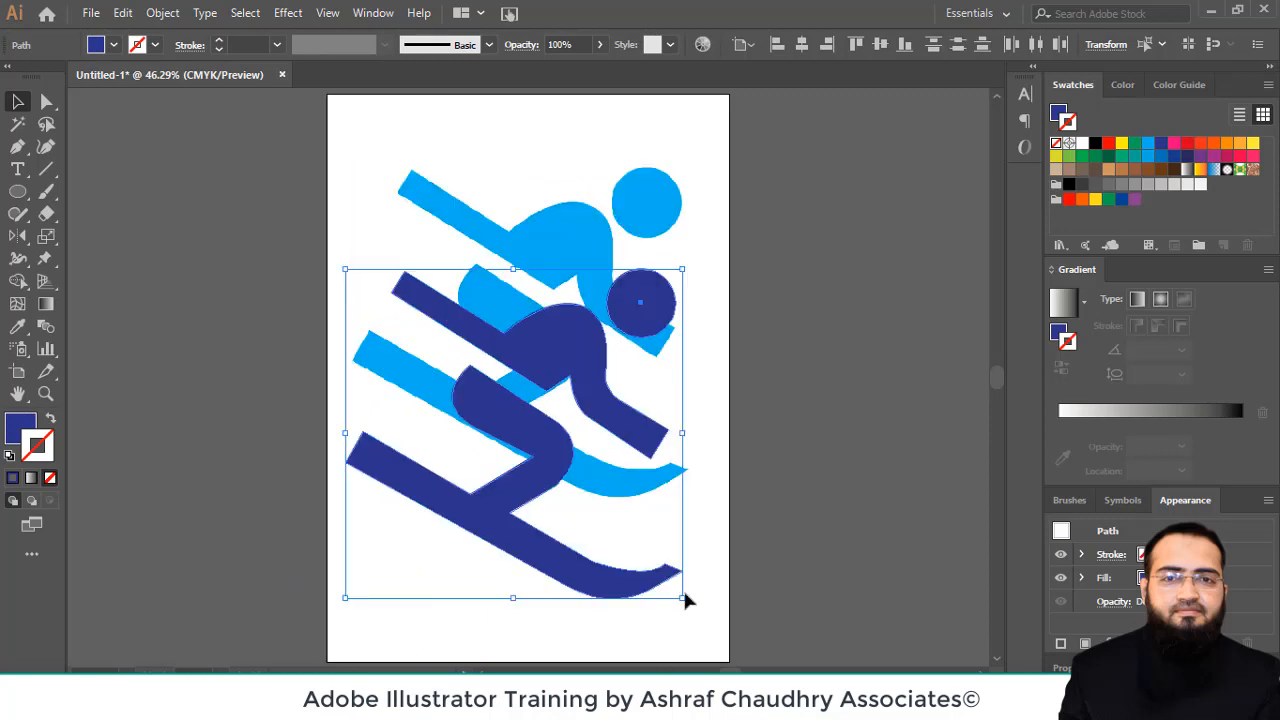
pyautogui.moveTo(681, 598); pyautogui.dragTo(526, 446)
pyautogui.moveTo(465, 325); pyautogui.dragTo(490, 540)
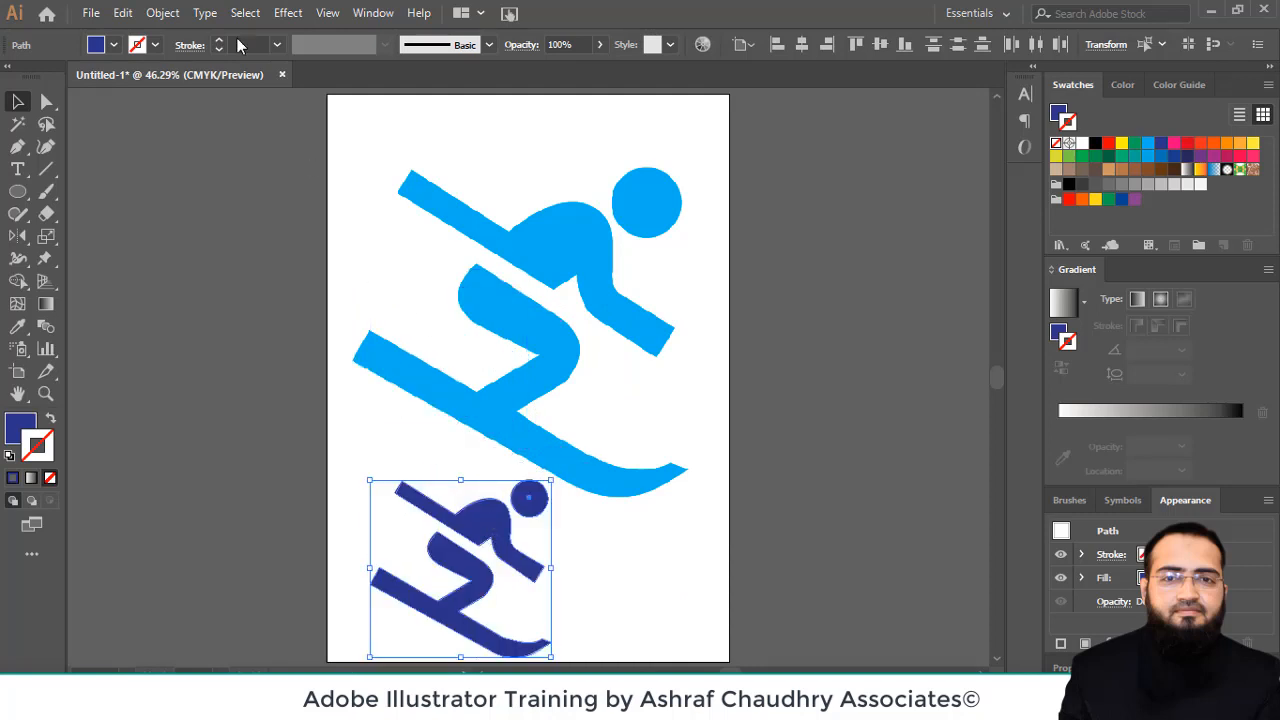
# Unlock the reference image, scale it to about half size and move it to the page's upper right
pyautogui.click(163, 12)
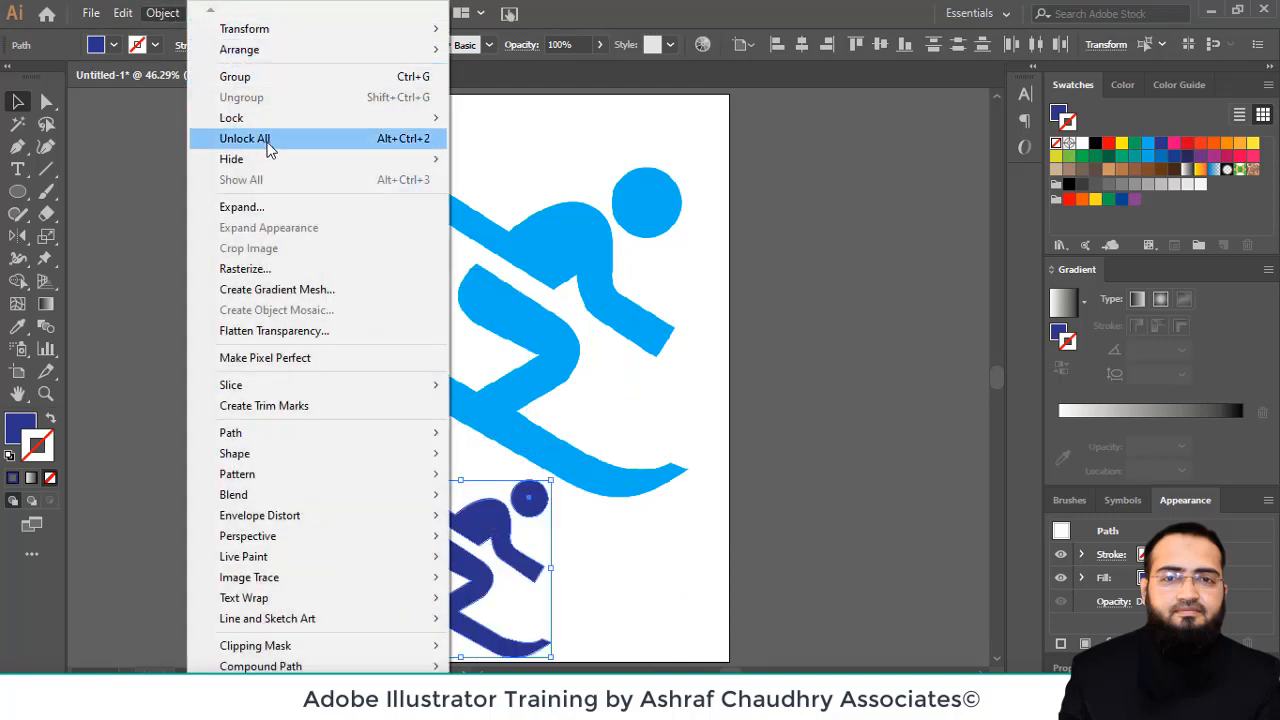
pyautogui.click(244, 139)
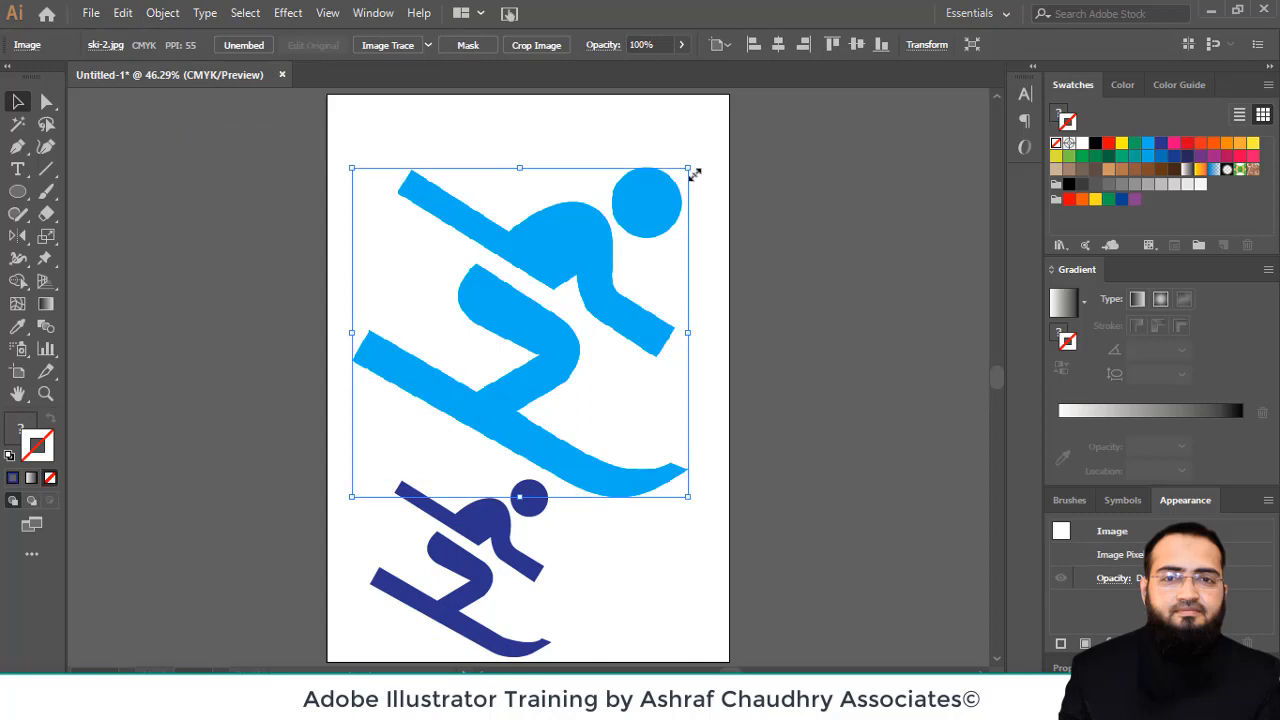
pyautogui.moveTo(688, 168); pyautogui.dragTo(520, 333)
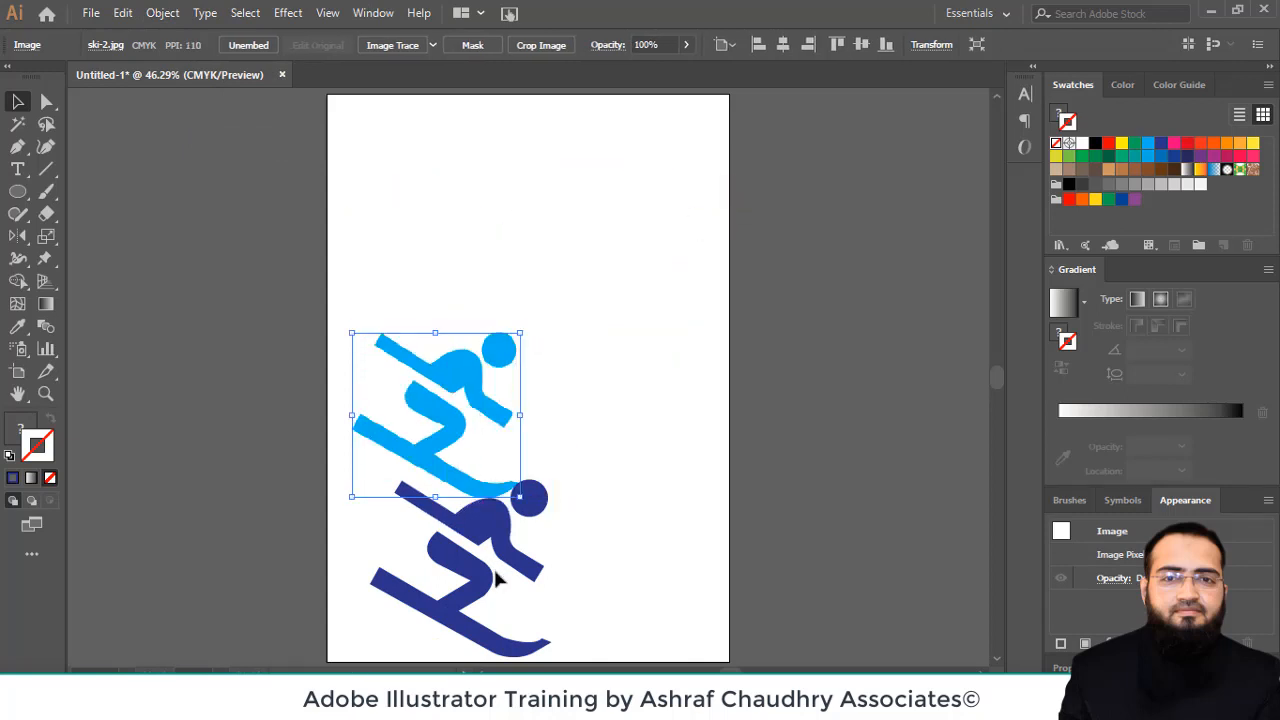
pyautogui.moveTo(453, 383); pyautogui.dragTo(626, 271)
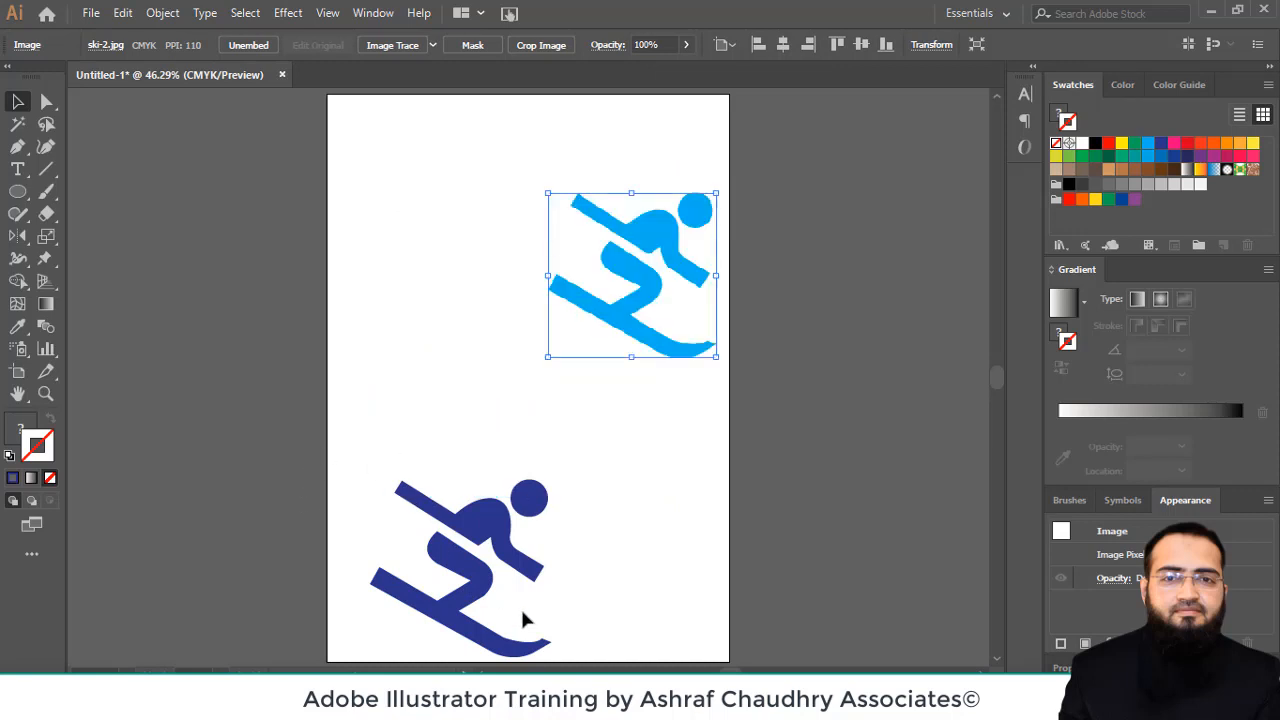
# Move the traced dark blue skier to the page's upper left beside the reference image and deselect it
pyautogui.moveTo(470, 600); pyautogui.dragTo(438, 257)
pyautogui.click(572, 414)
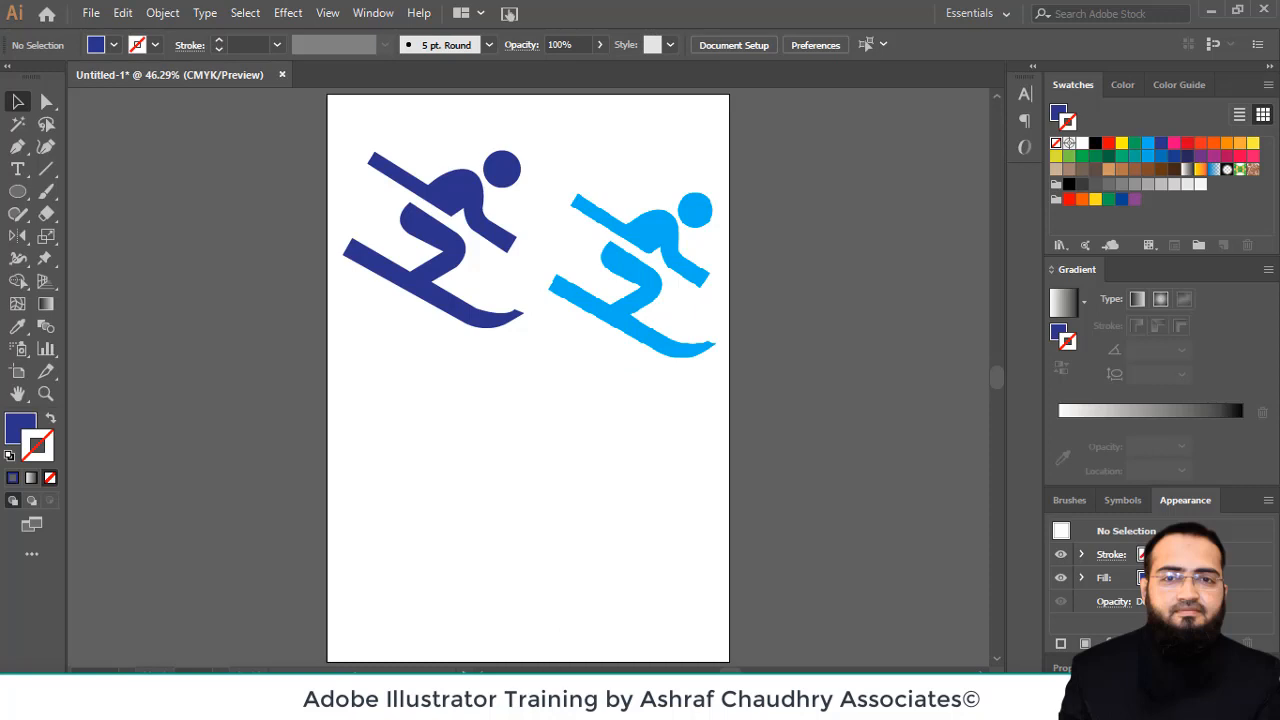
pyautogui.click(528, 696)
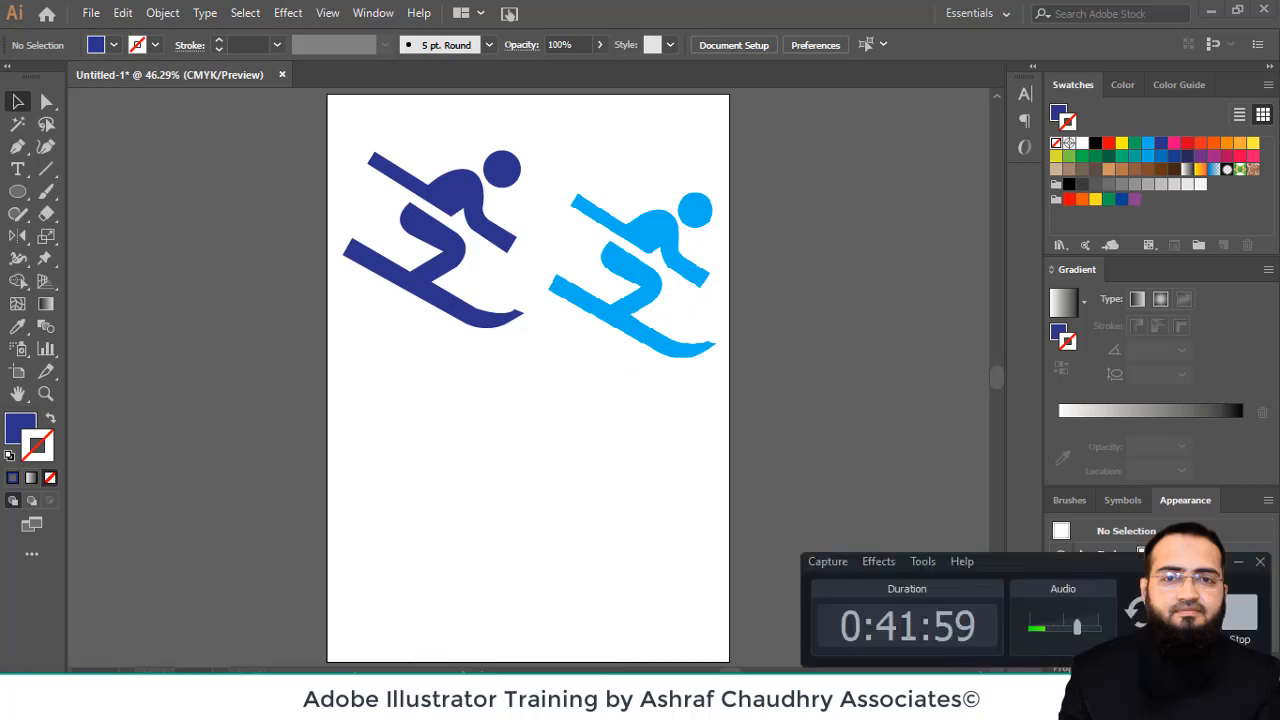